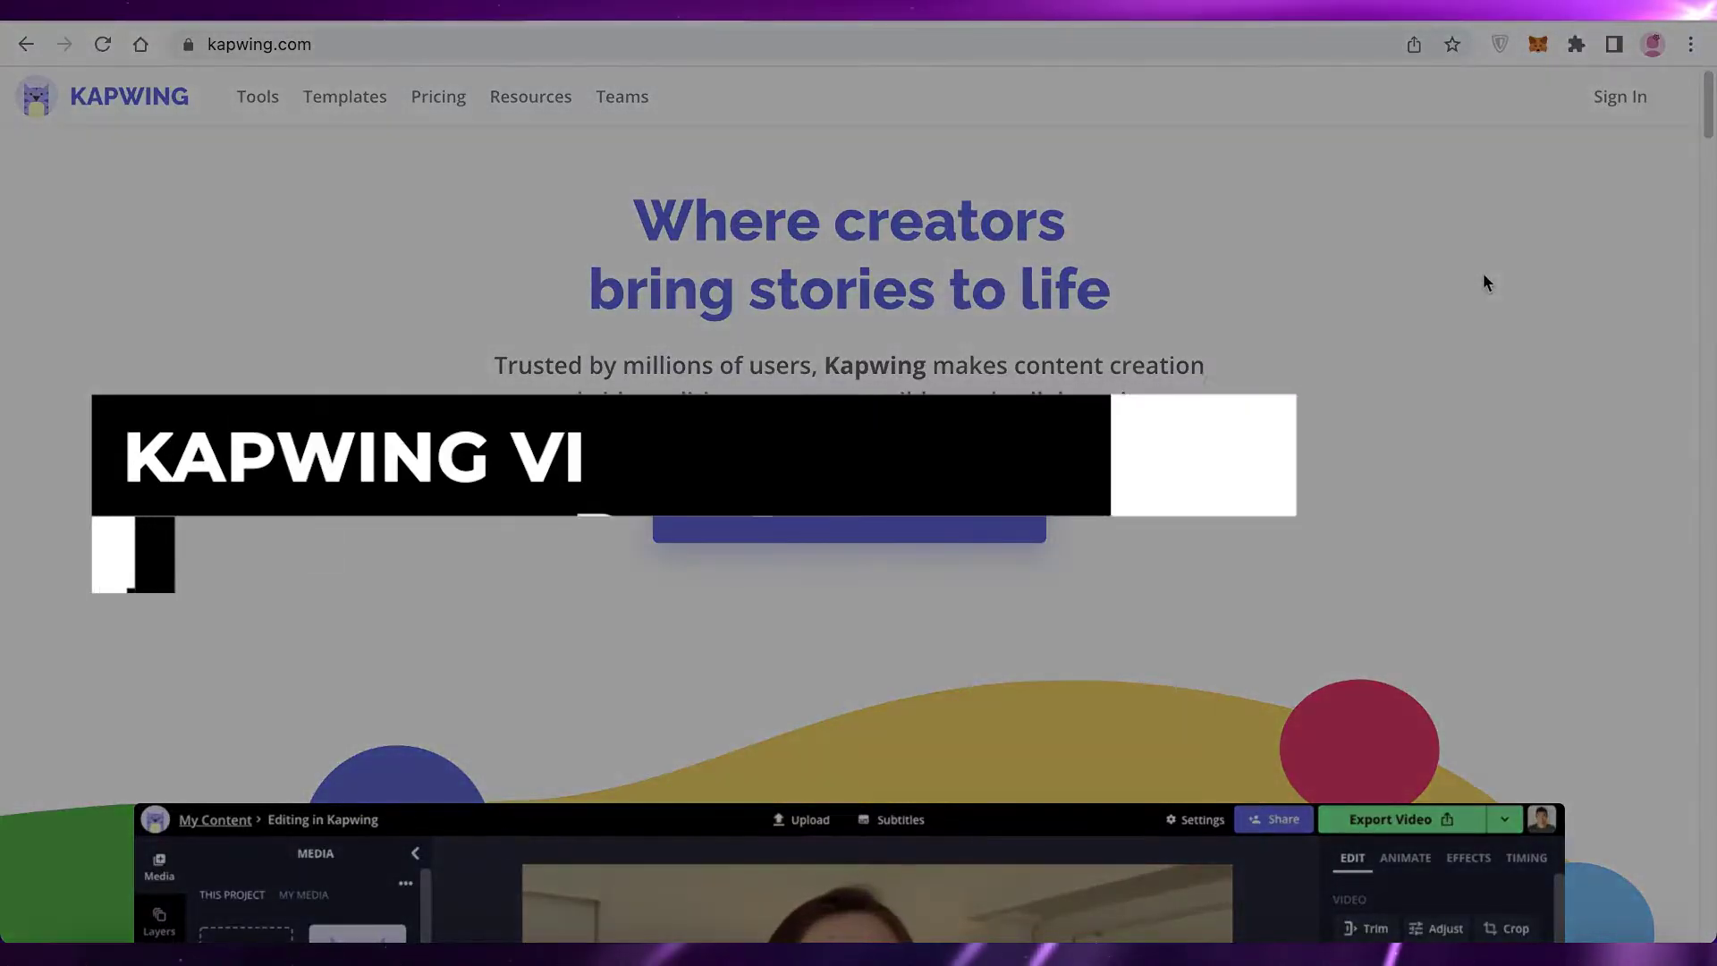
Step: Scroll down through the Kapwing homepage
scroll(1483, 279, "down", 3)
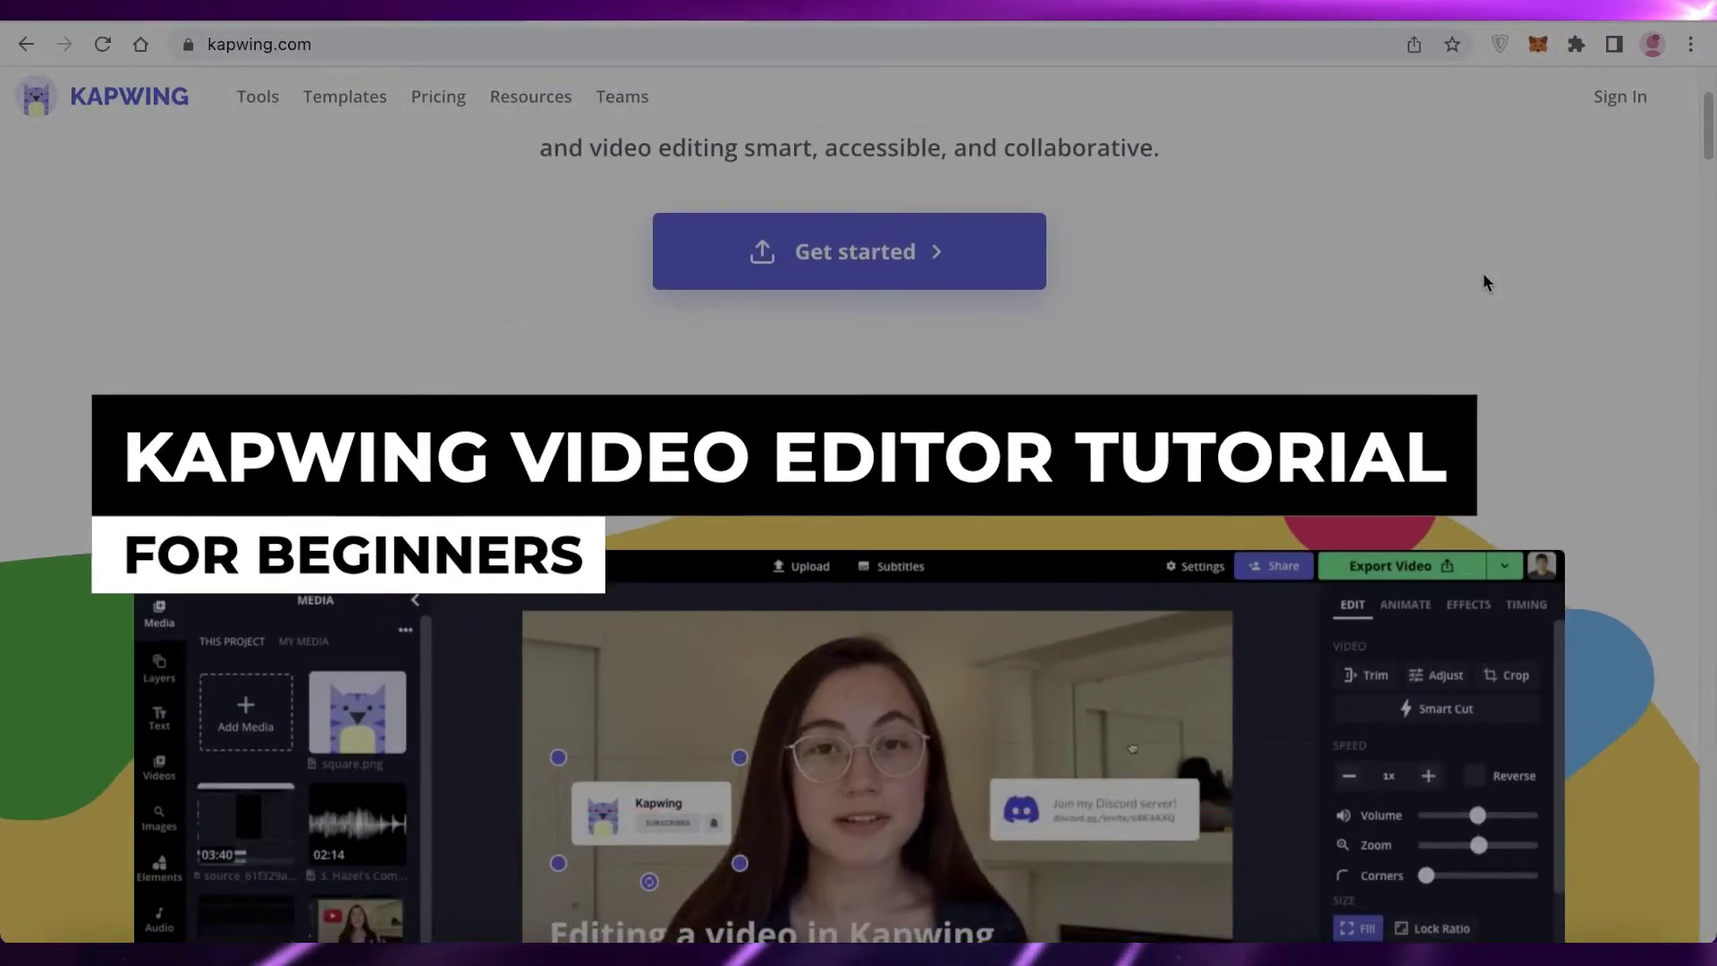
scroll(1483, 283, "down", 1)
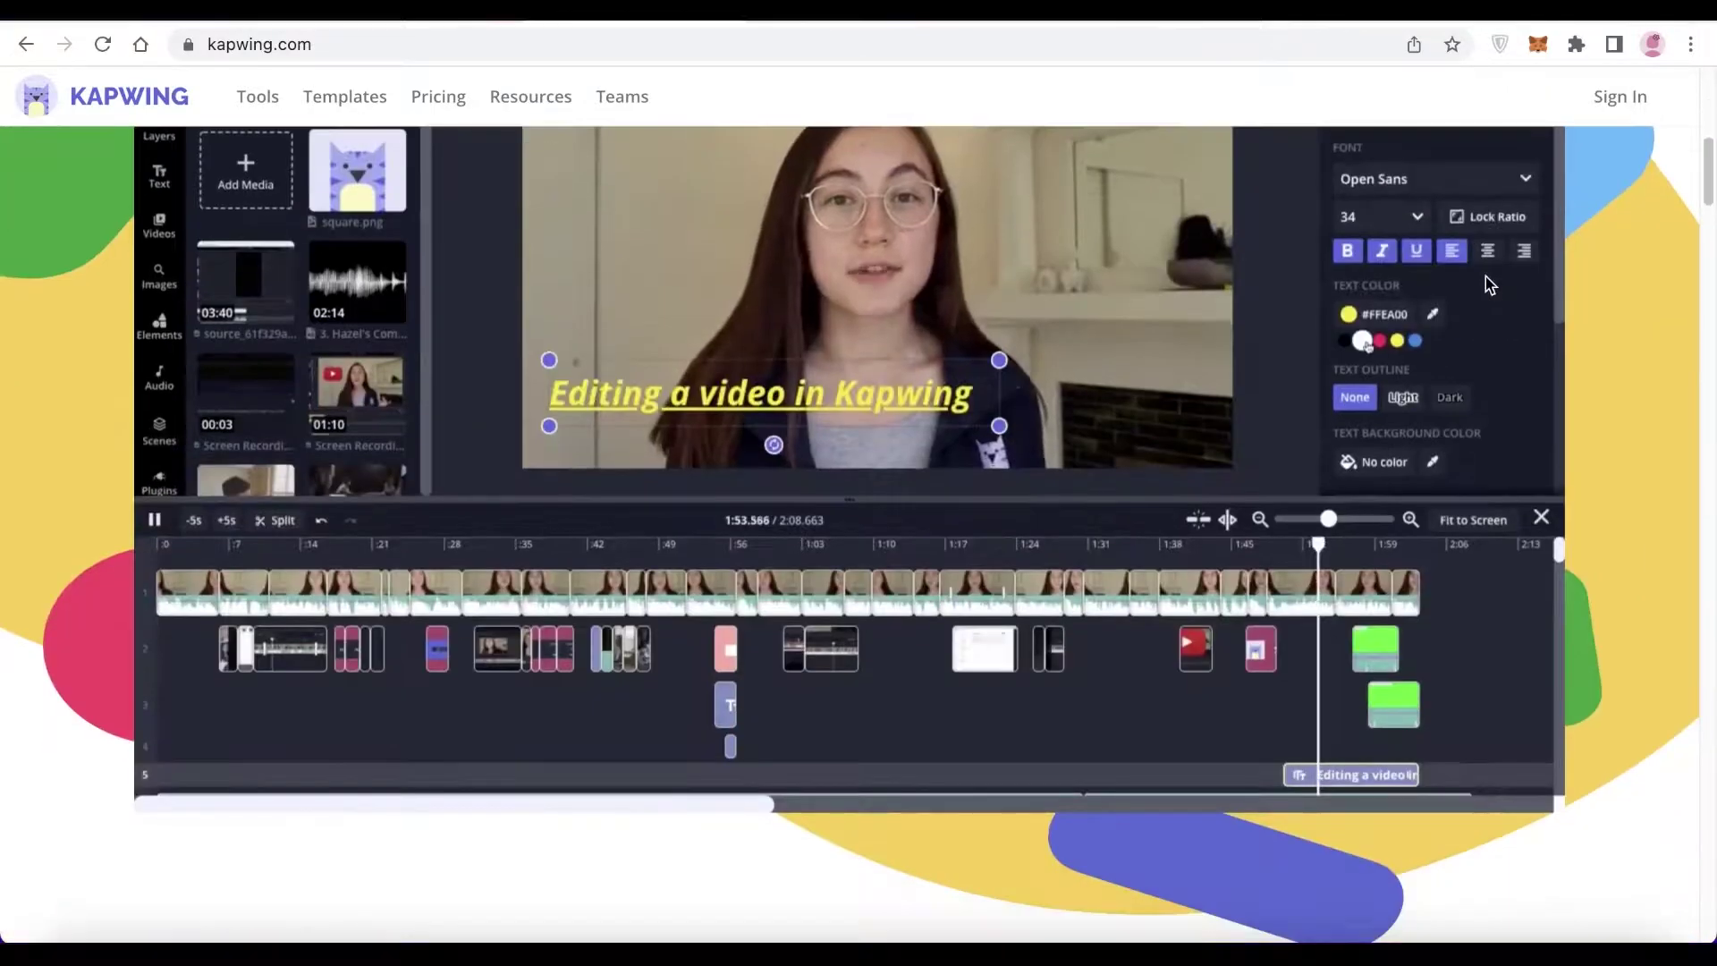
scroll(1485, 276, "down", 12)
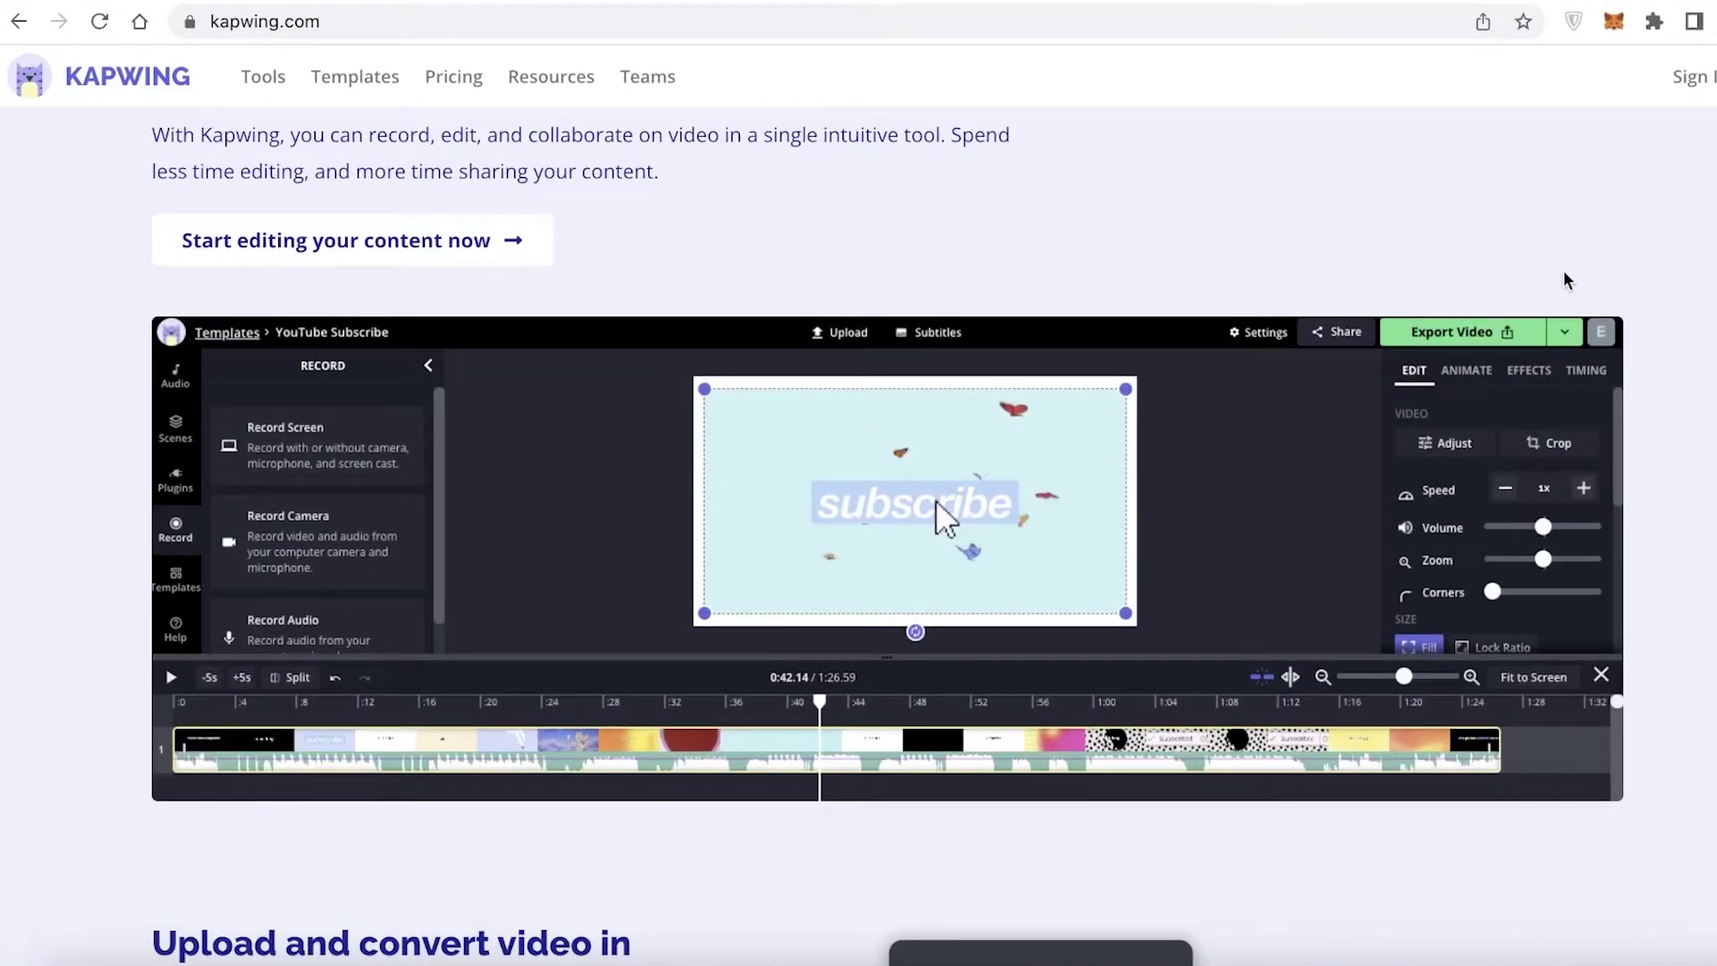
scroll(1563, 270, "down", 15)
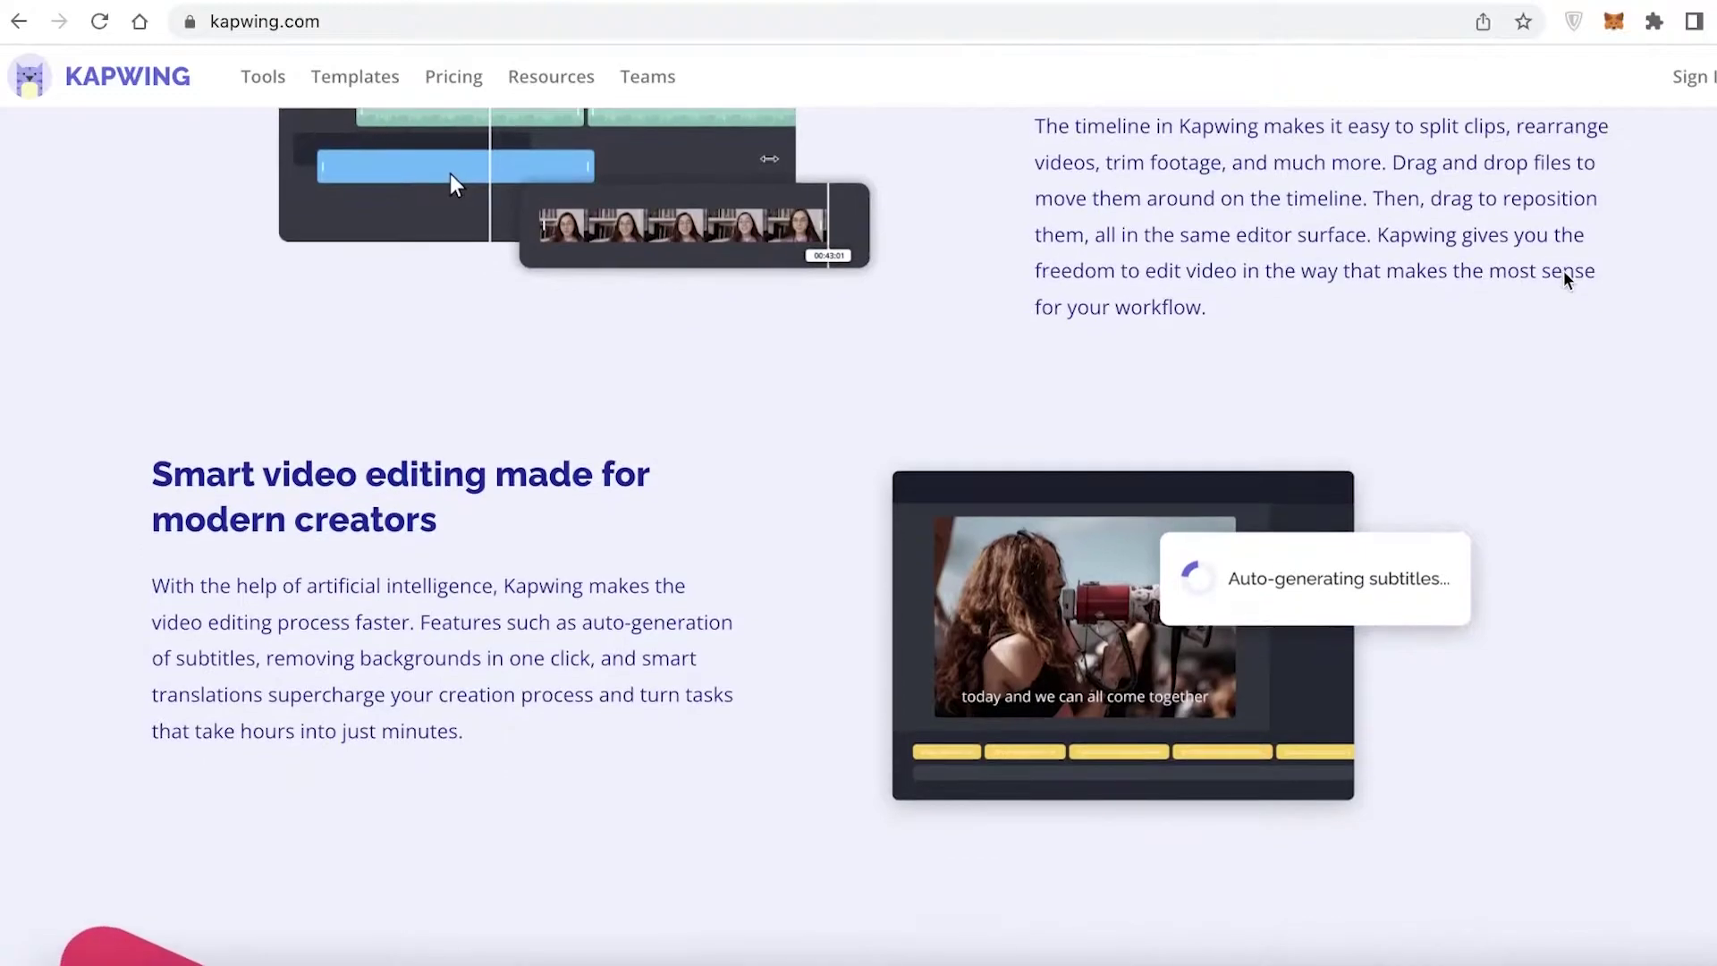
scroll(1565, 279, "down", 1)
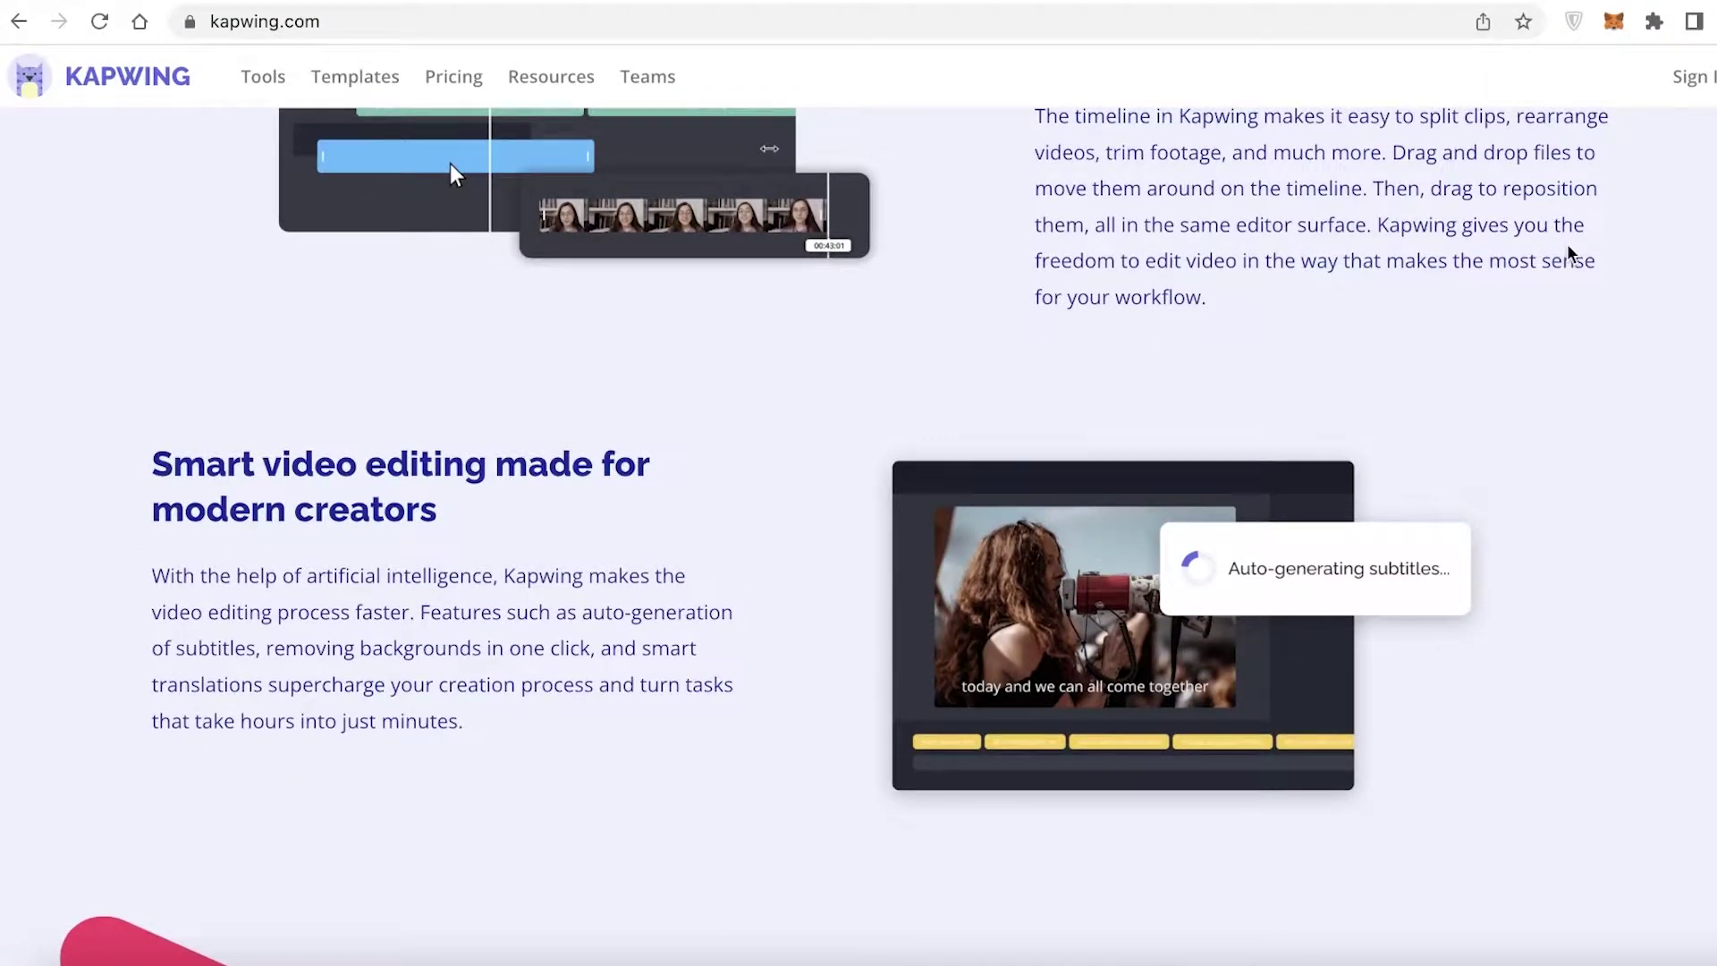
scroll(1567, 254, "down", 15)
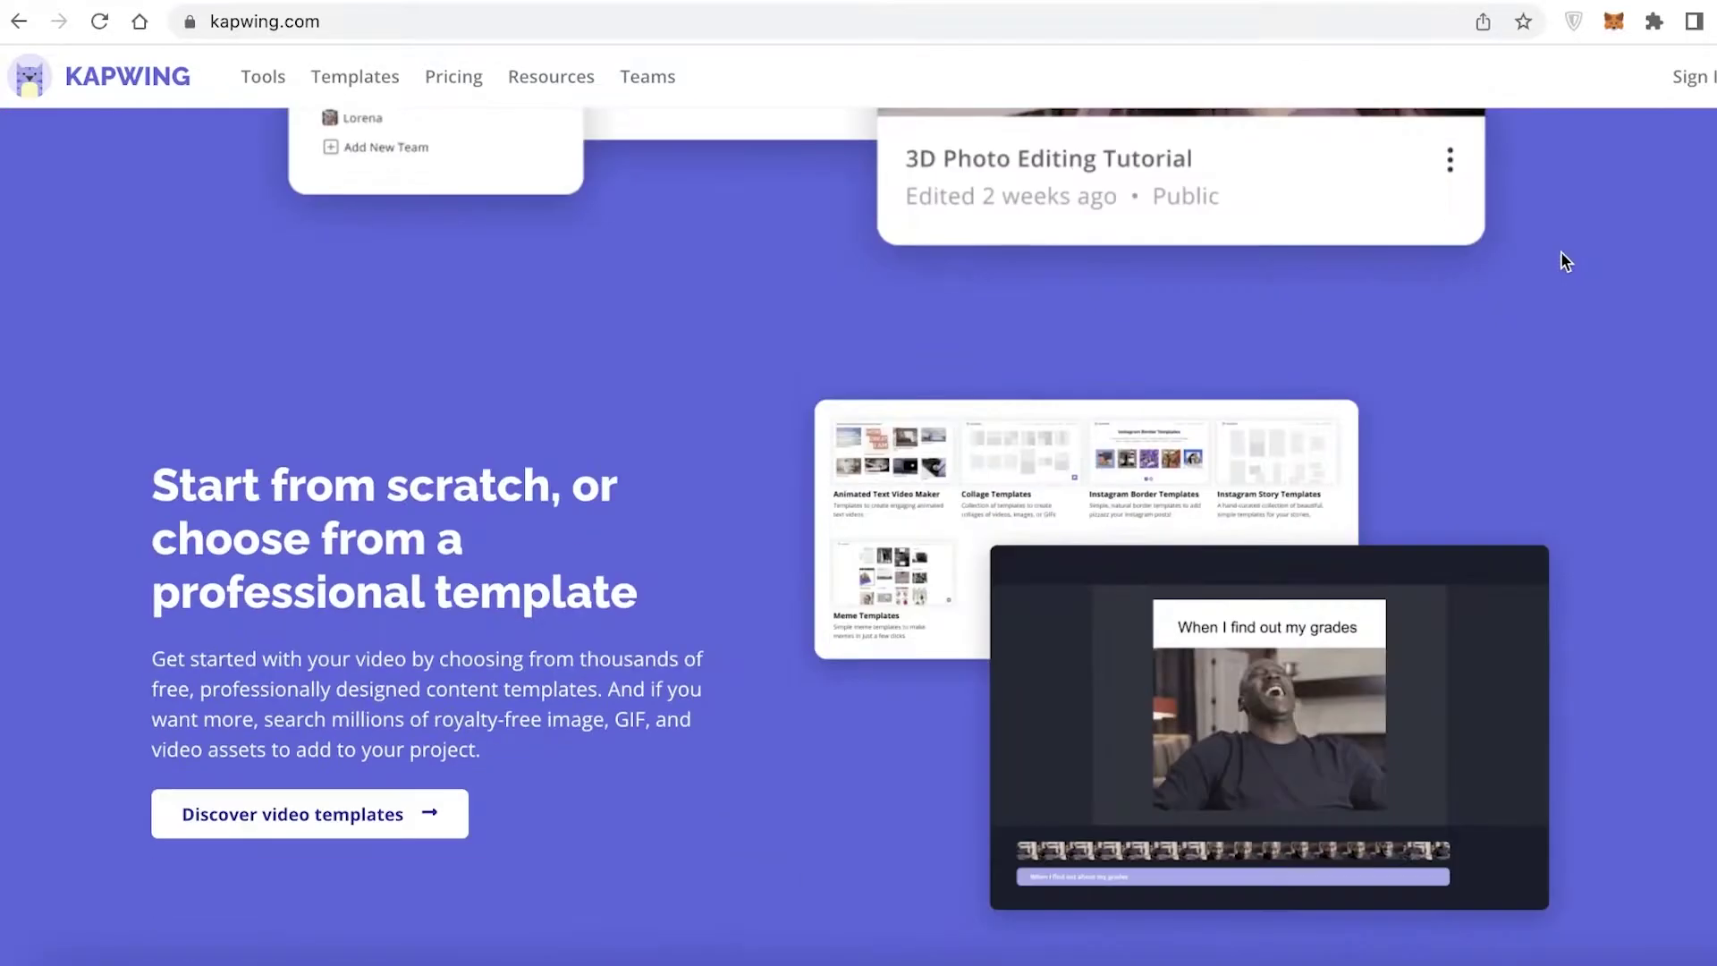
scroll(1558, 259, "up", 20)
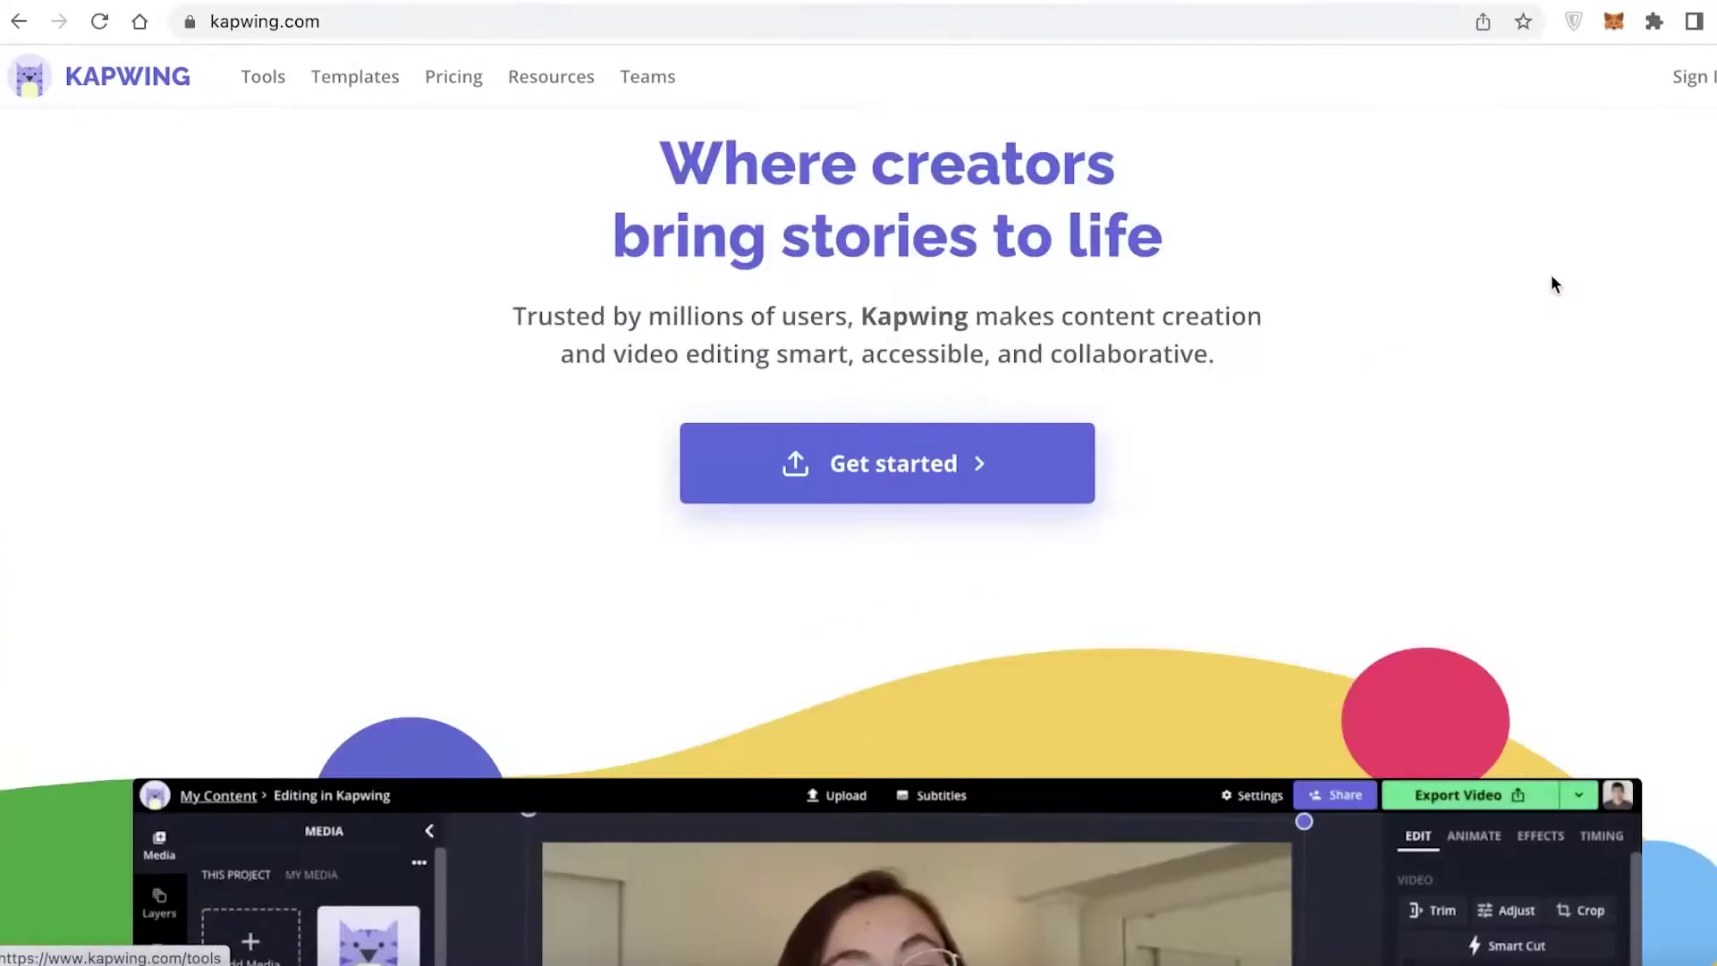
scroll(643, 420, "down", 10)
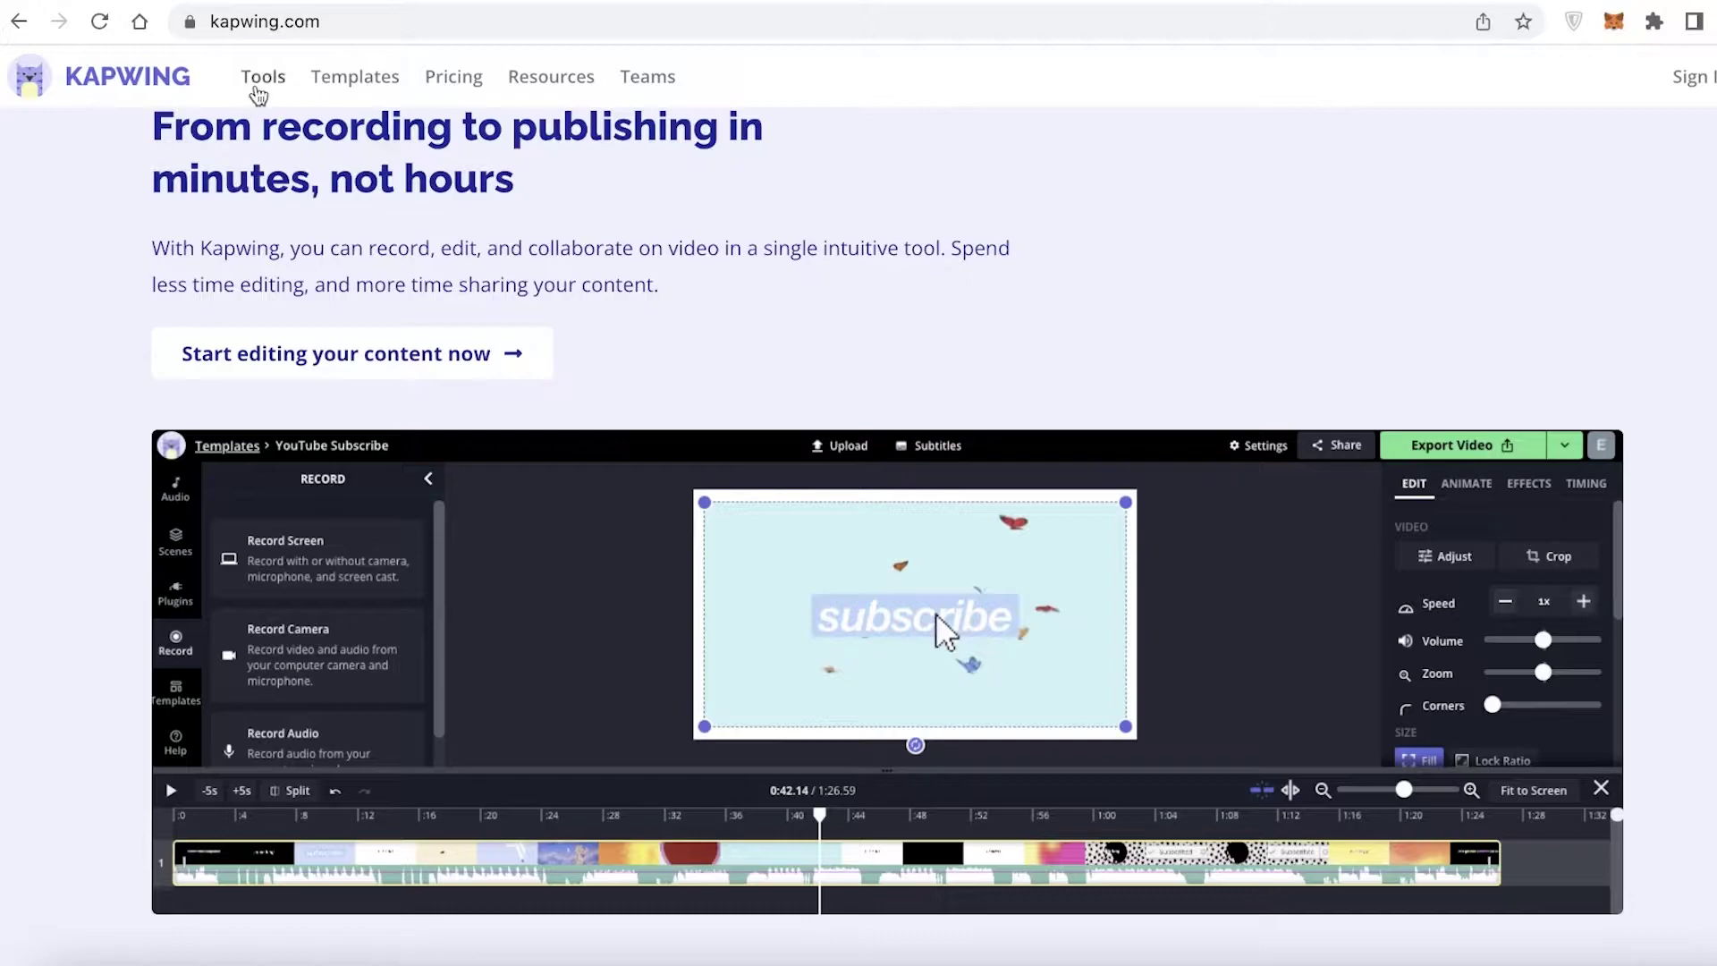
Step: Go to the Tools page and scroll through Kapwing's tool cards
left_click(256, 87)
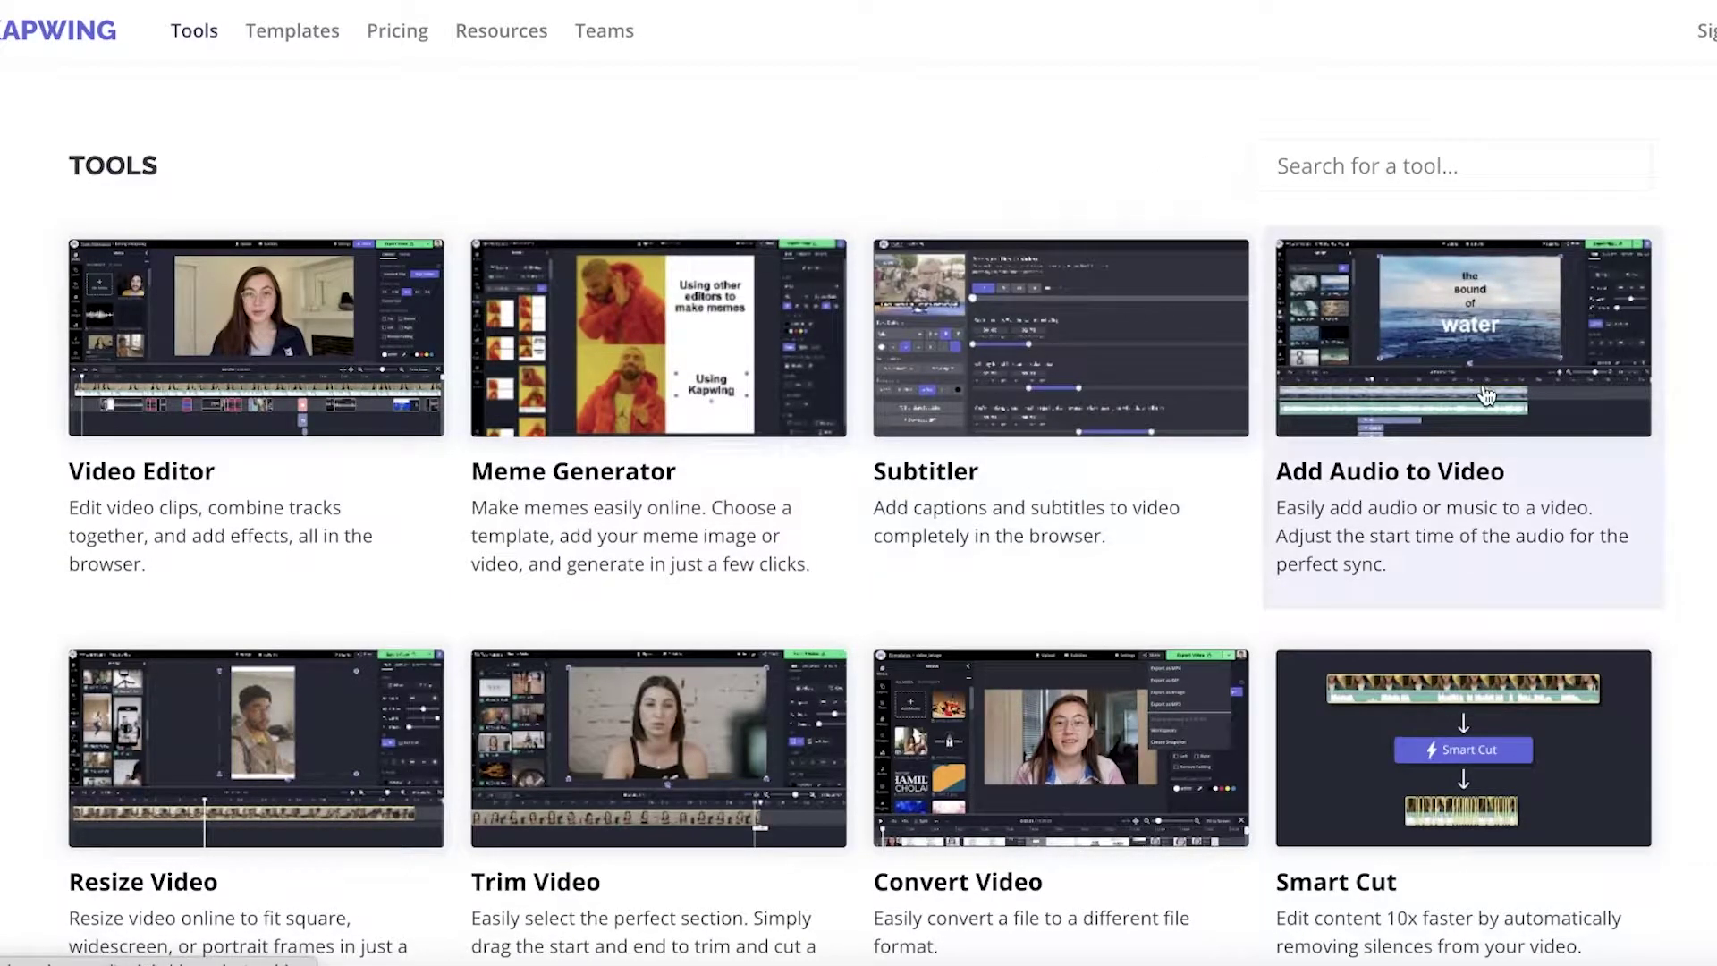
scroll(163, 438, "down", 4)
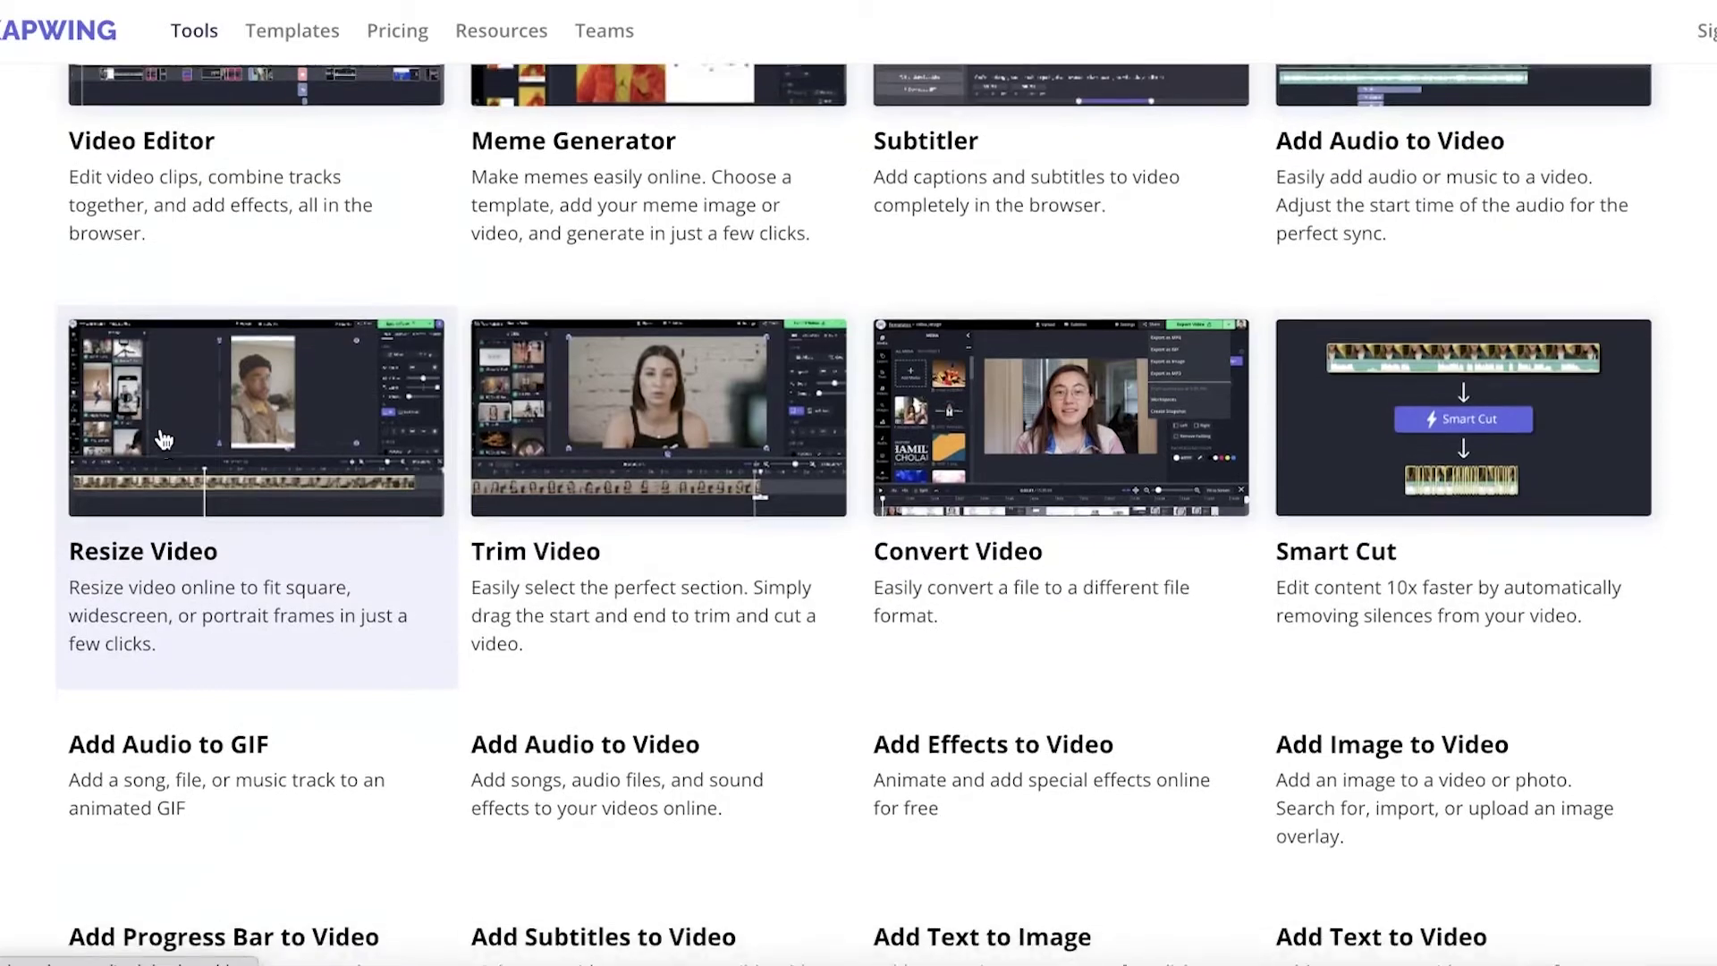
scroll(1189, 374, "down", 12)
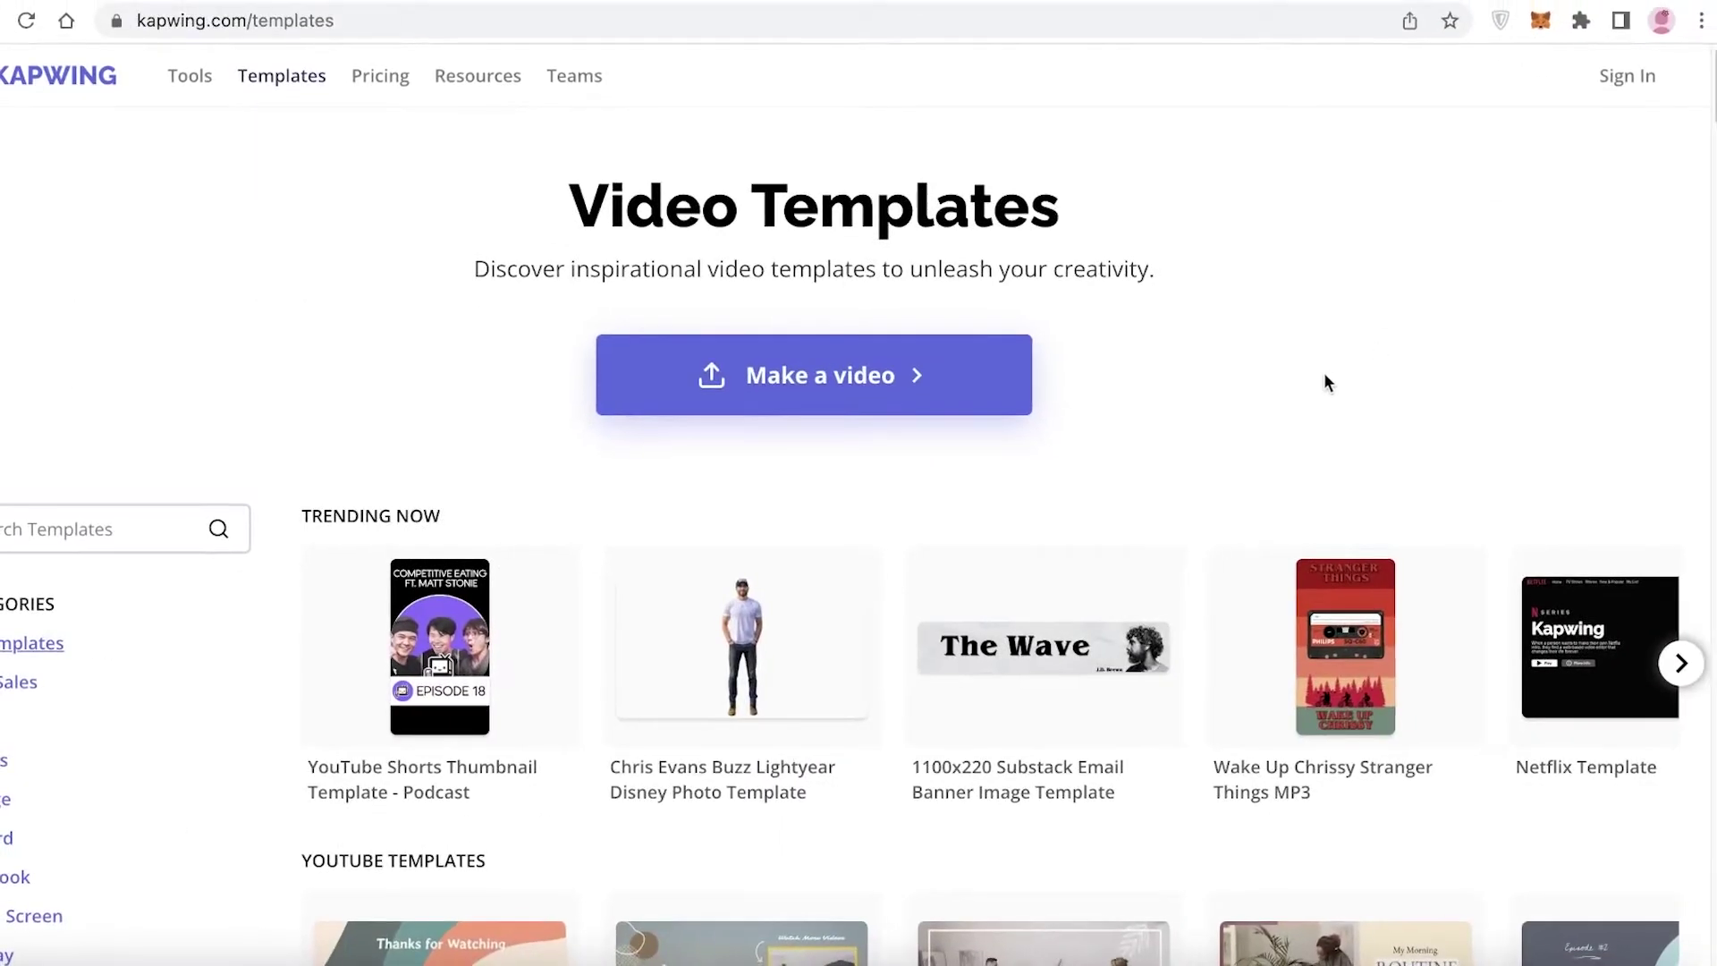
scroll(1323, 372, "down", 6)
scroll(1337, 391, "up", 6)
Step: Scroll through the trending and YouTube template rows, ending on the homepage's 'From recording to publishing' section
scroll(1243, 332, "down", 10)
scroll(1265, 423, "up", 5)
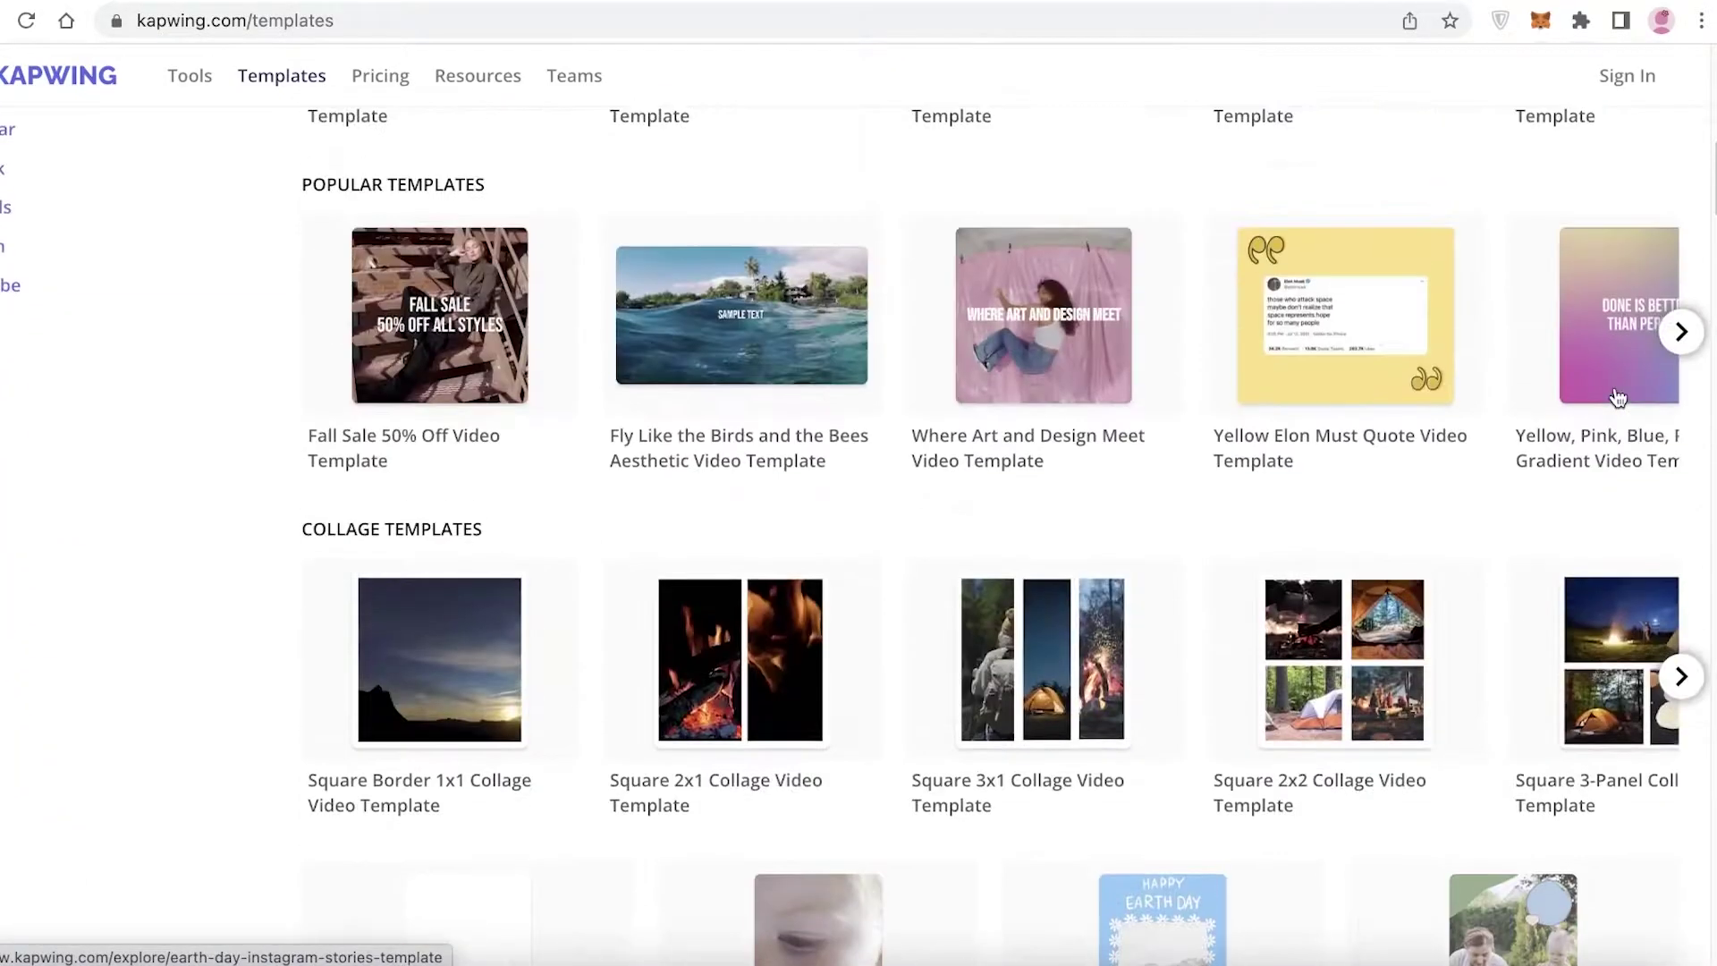
scroll(1265, 423, "down", 5)
scroll(1610, 393, "up", 10)
scroll(1252, 321, "down", 12)
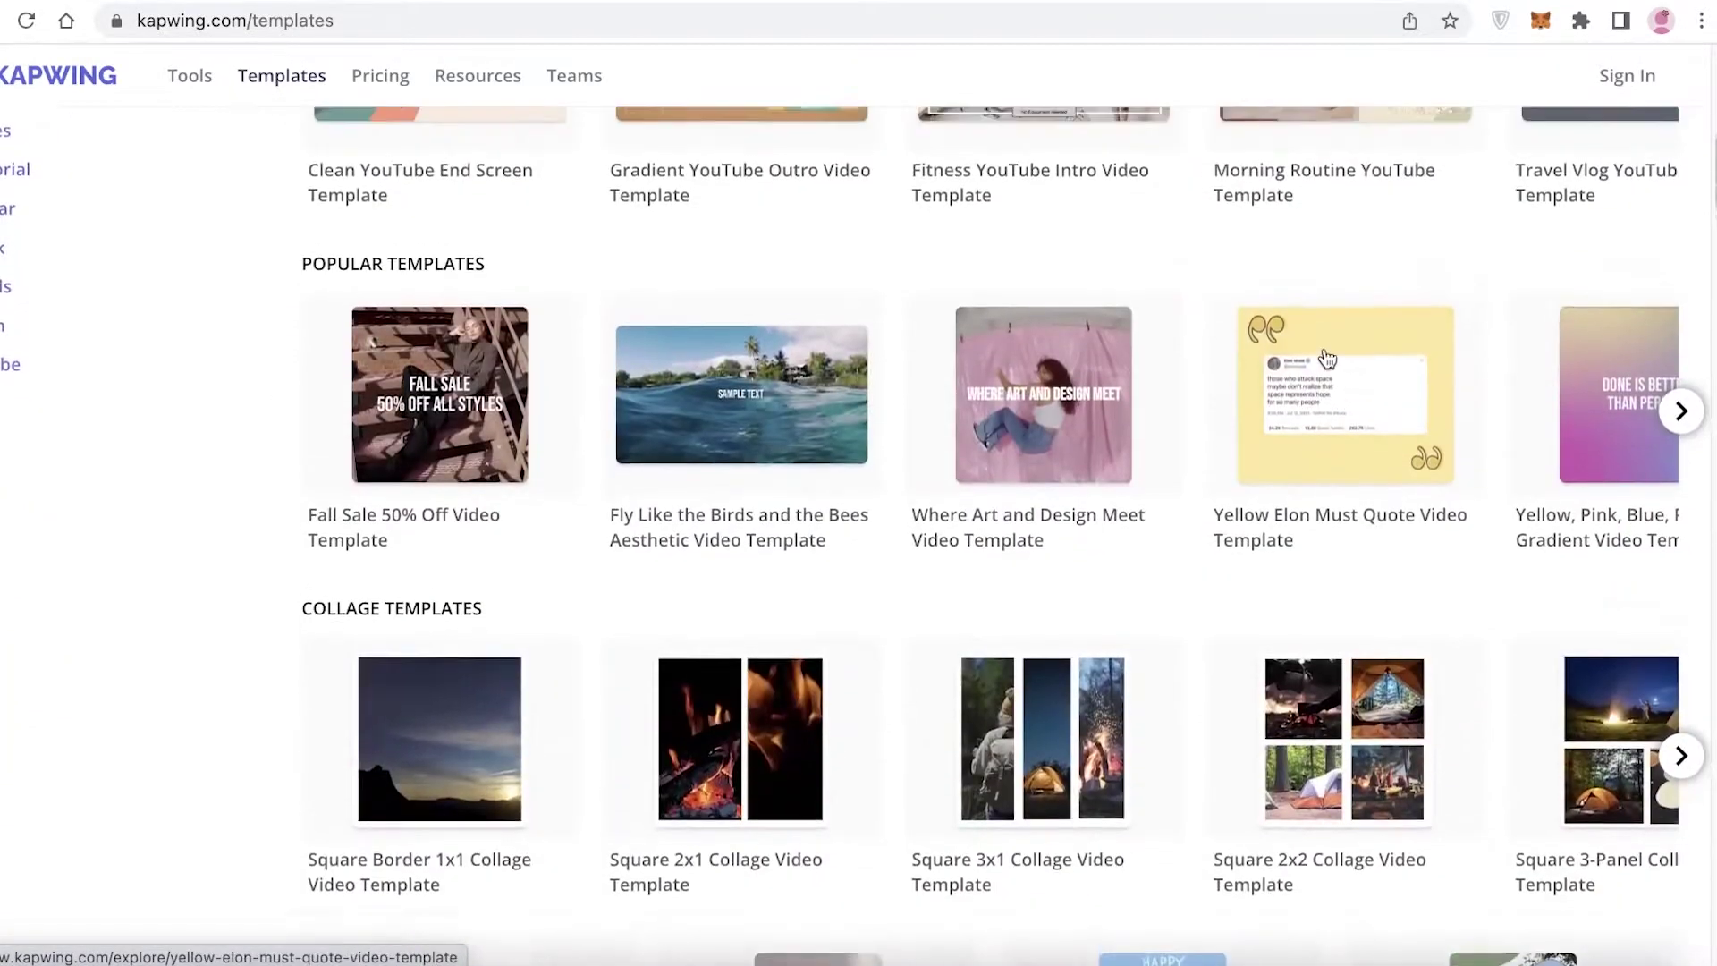
scroll(1139, 281, "down", 15)
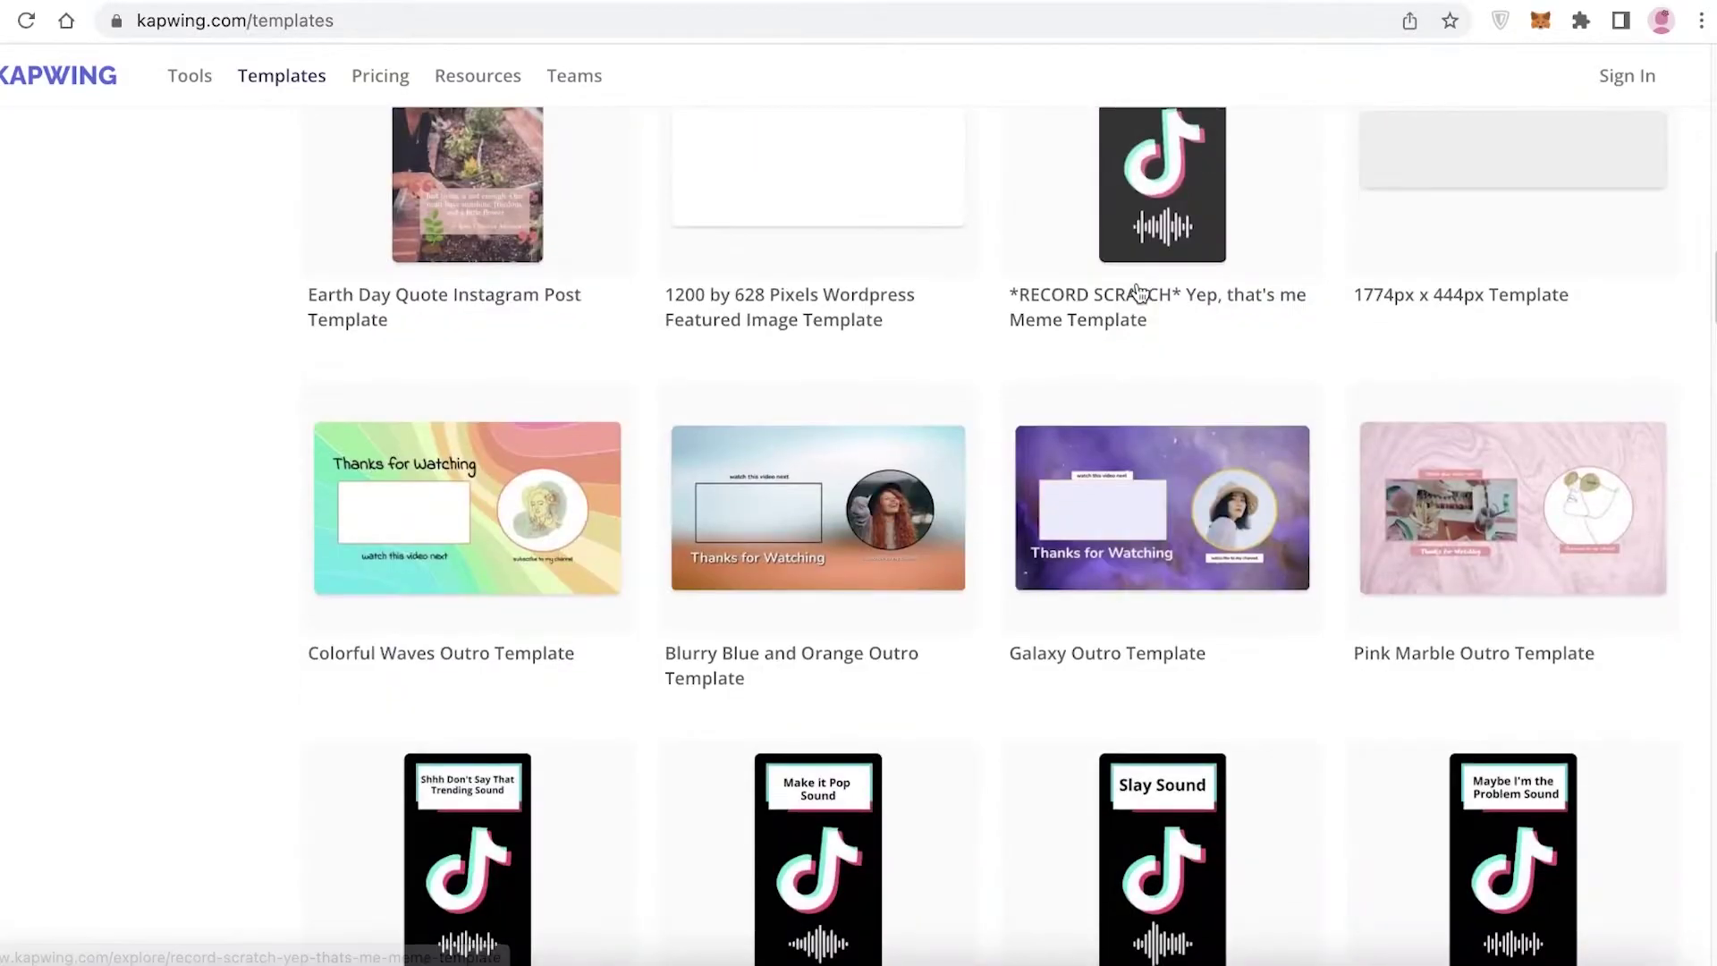
scroll(1109, 322, "down", 7)
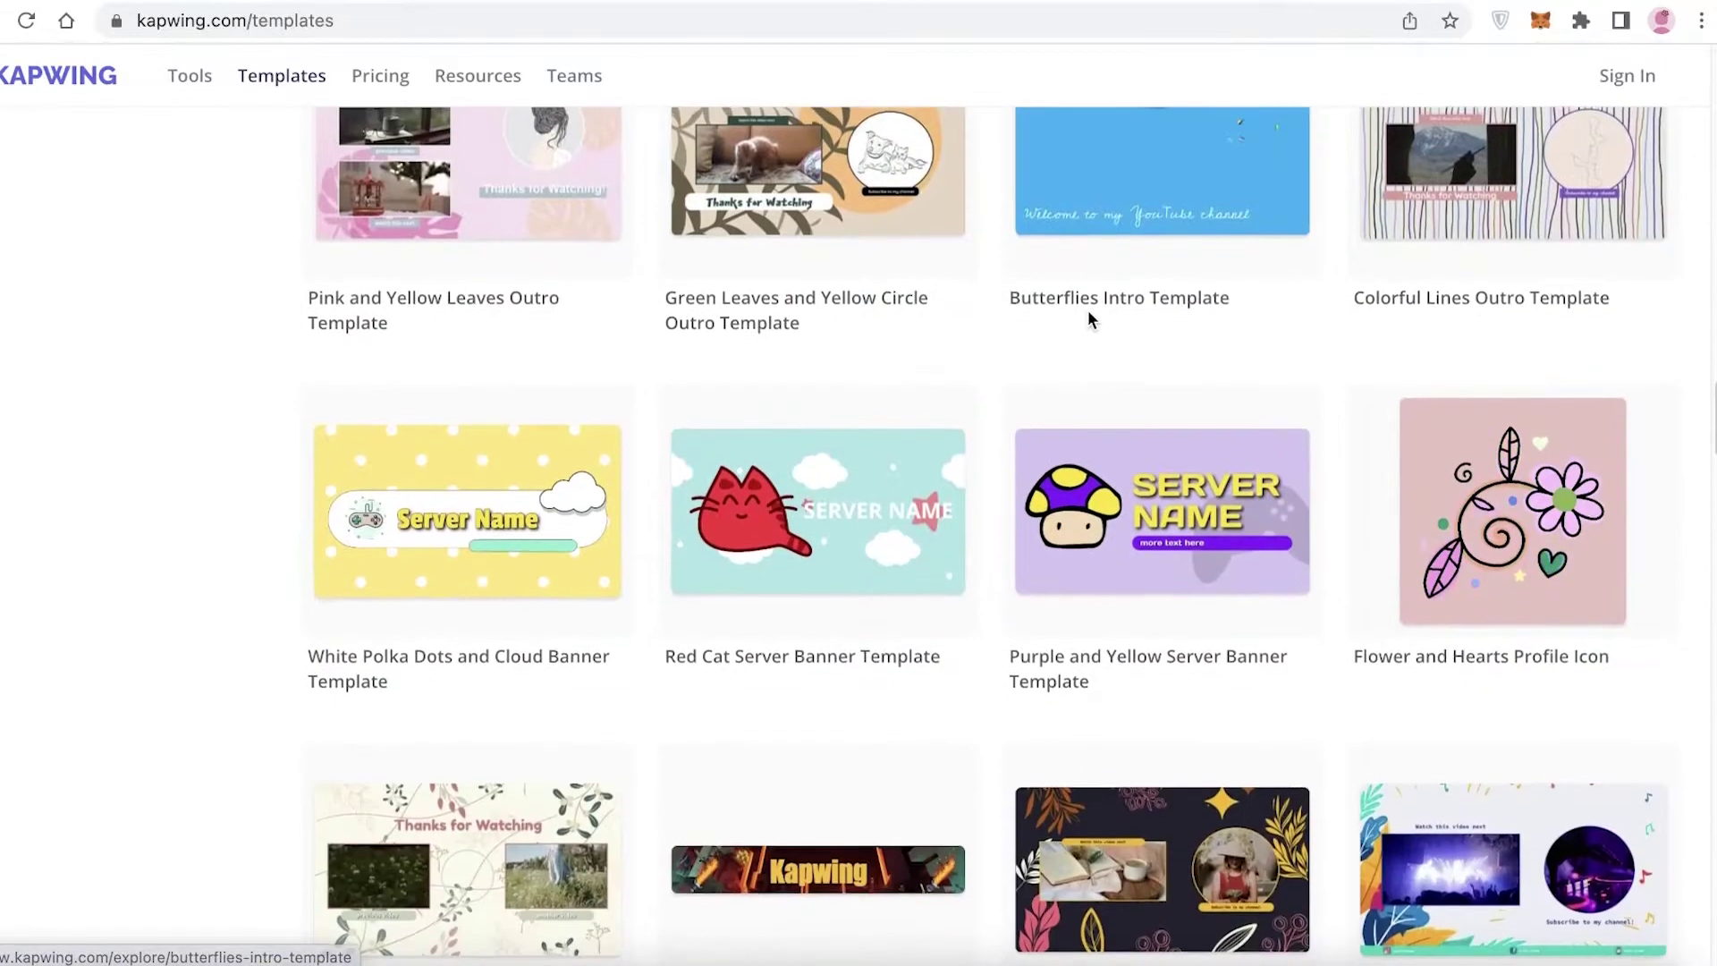
scroll(1091, 320, "up", 1)
scroll(1091, 320, "up", 15)
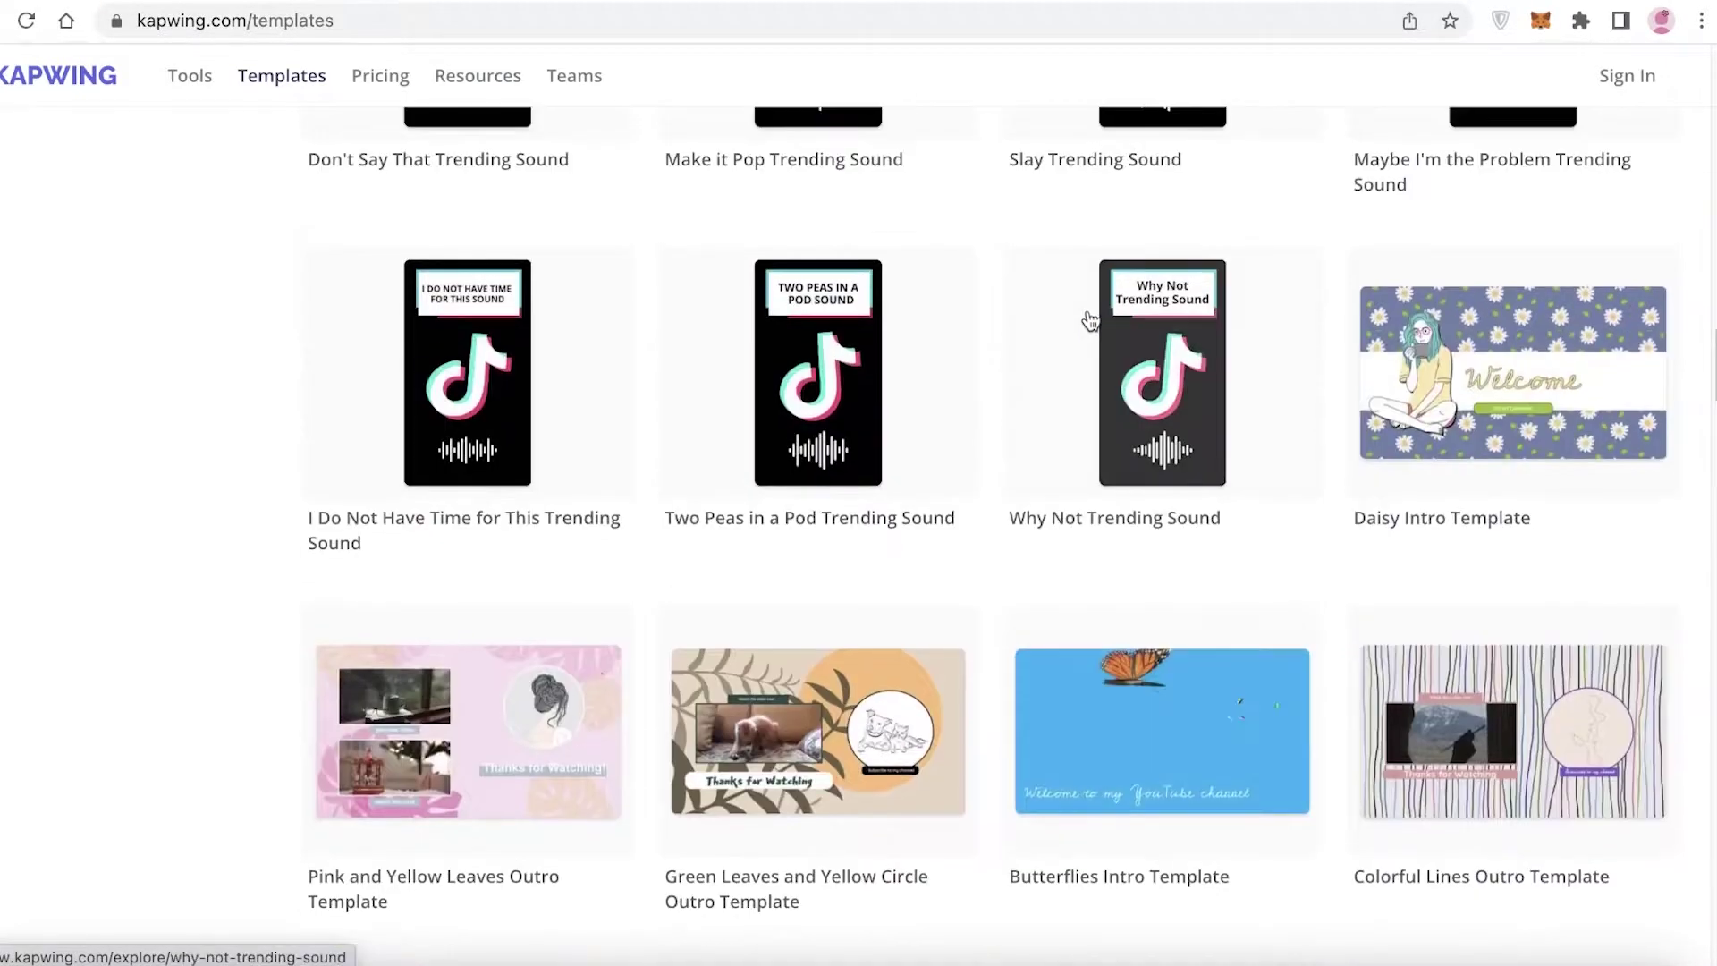
scroll(1077, 315, "up", 6)
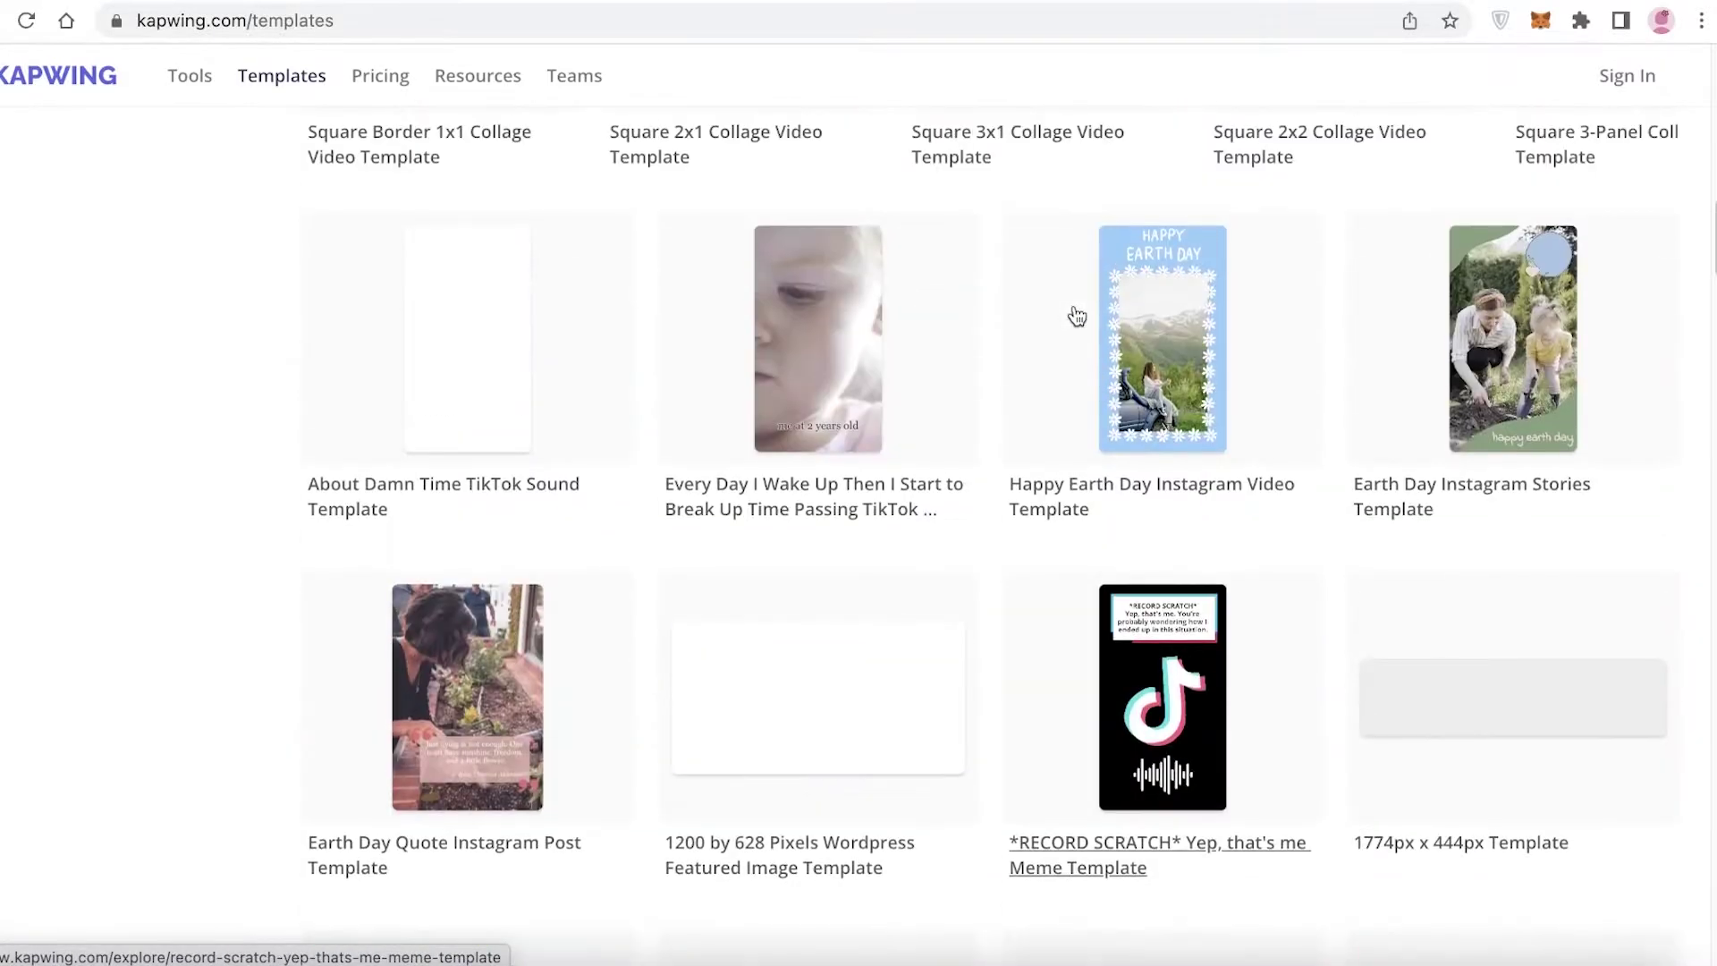
scroll(1074, 314, "down", 20)
scroll(1068, 315, "down", 6)
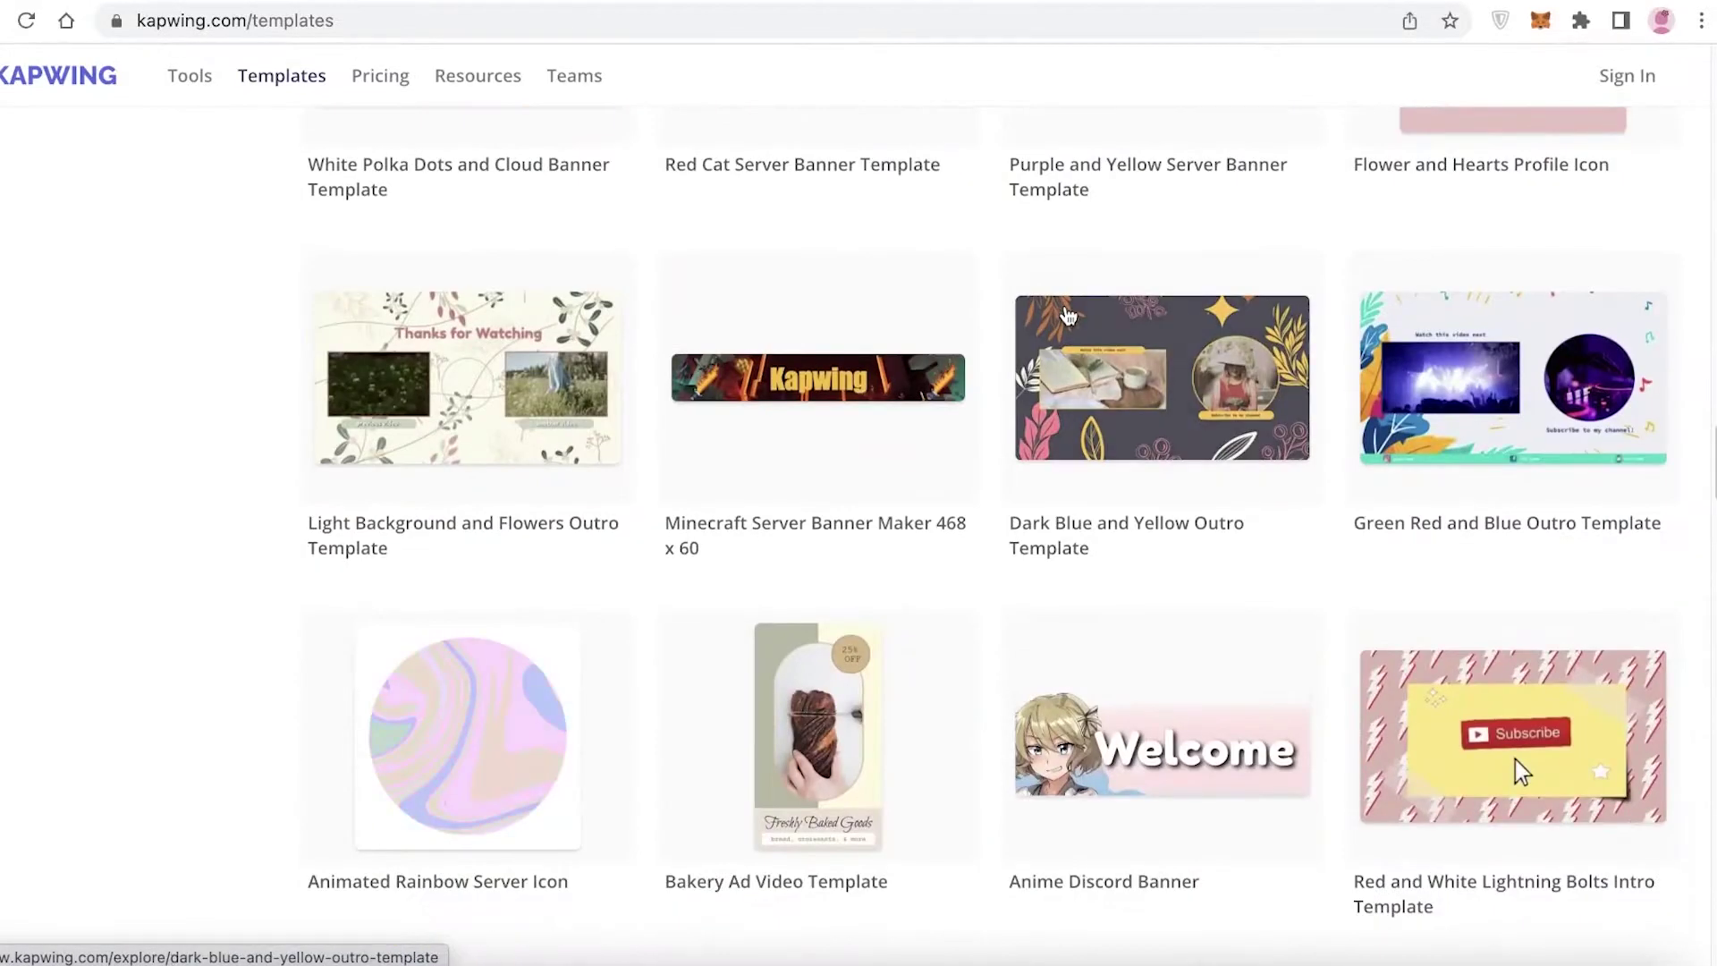
scroll(1065, 310, "down", 13)
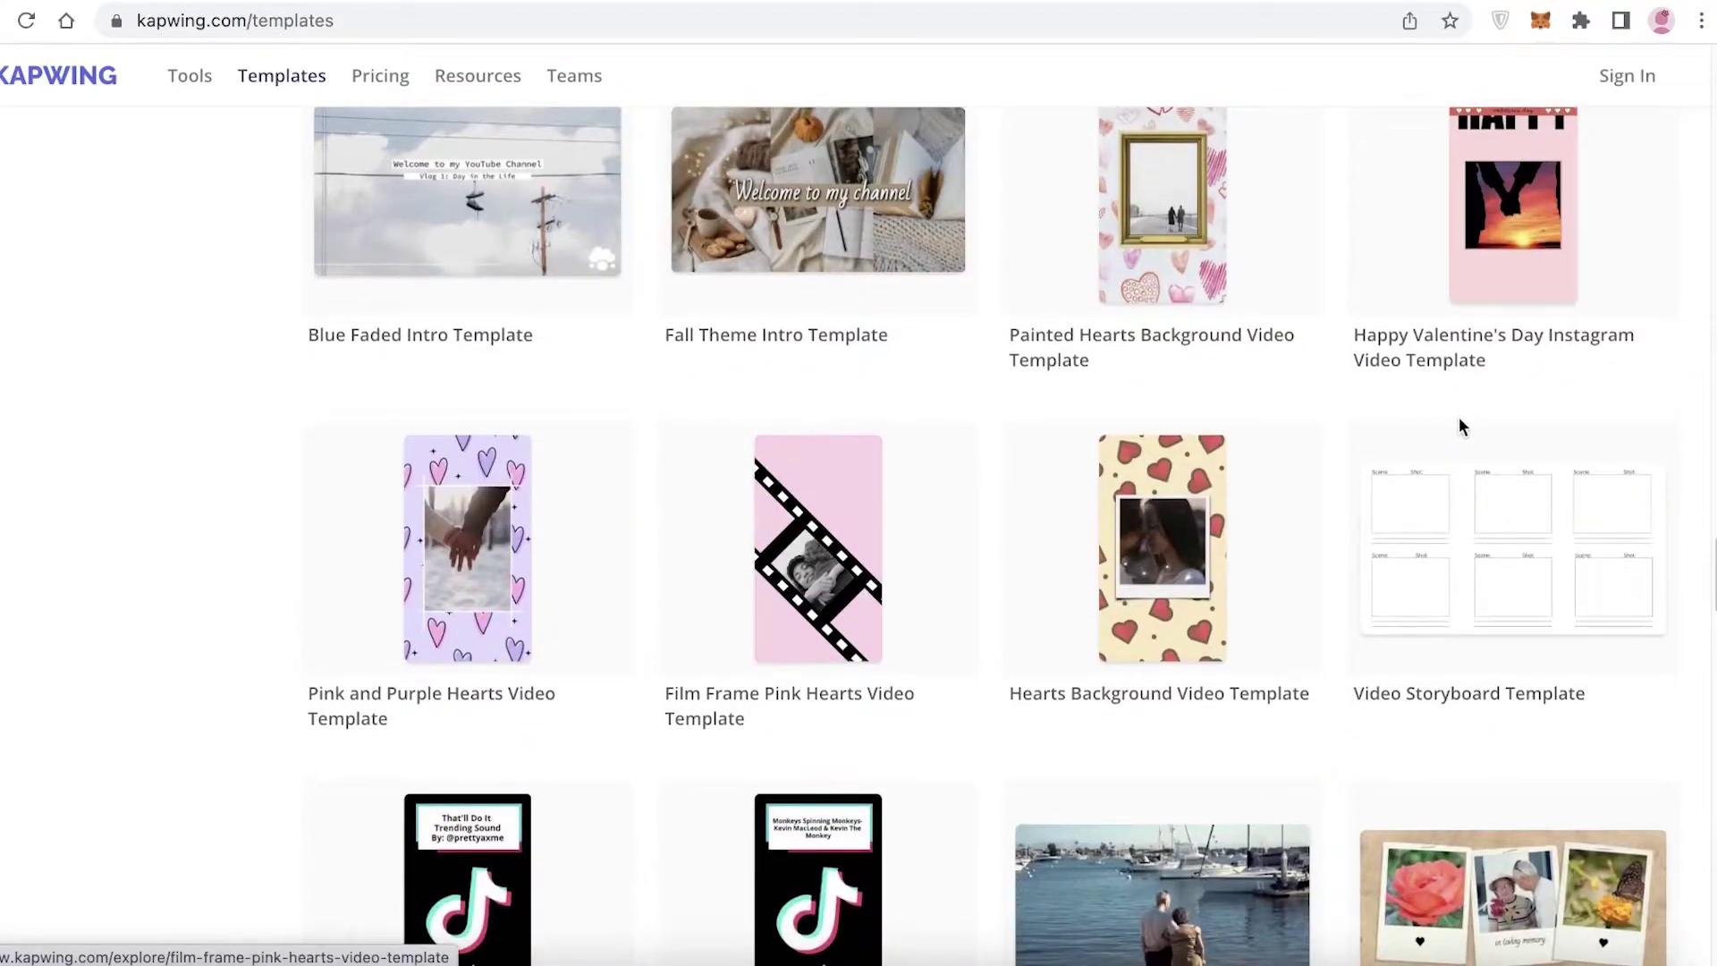
scroll(1444, 428, "up", 11)
scroll(1428, 429, "down", 19)
scroll(1428, 429, "up", 7)
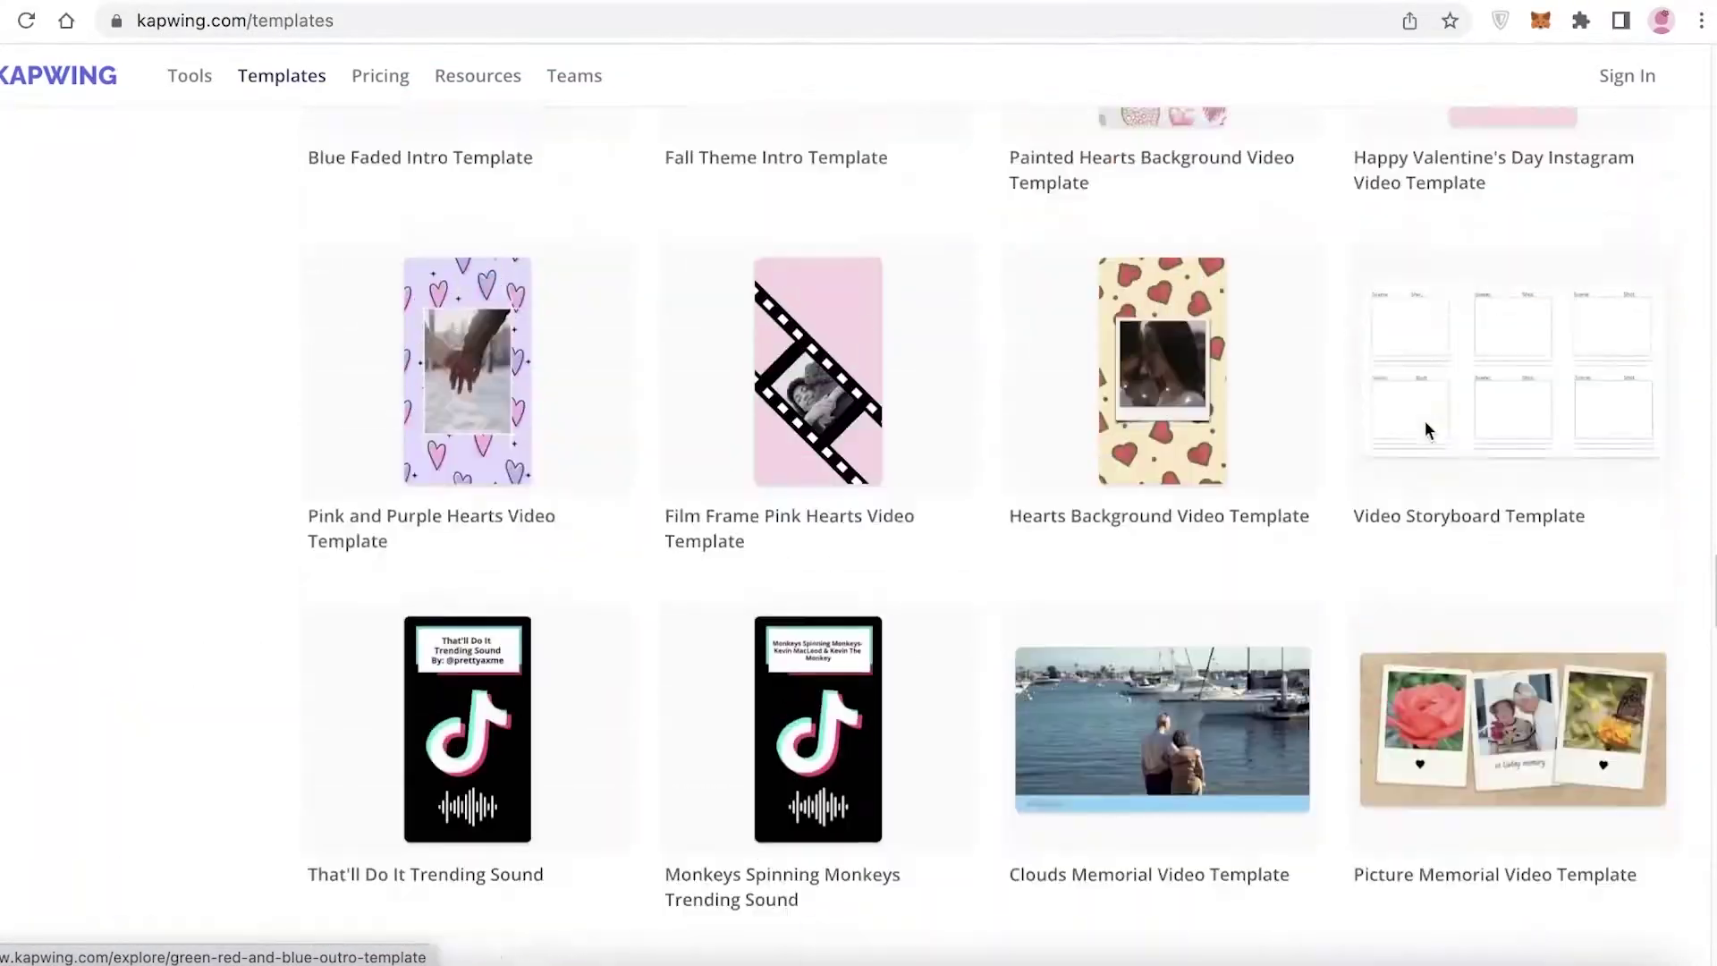
scroll(668, 570, "up", 20)
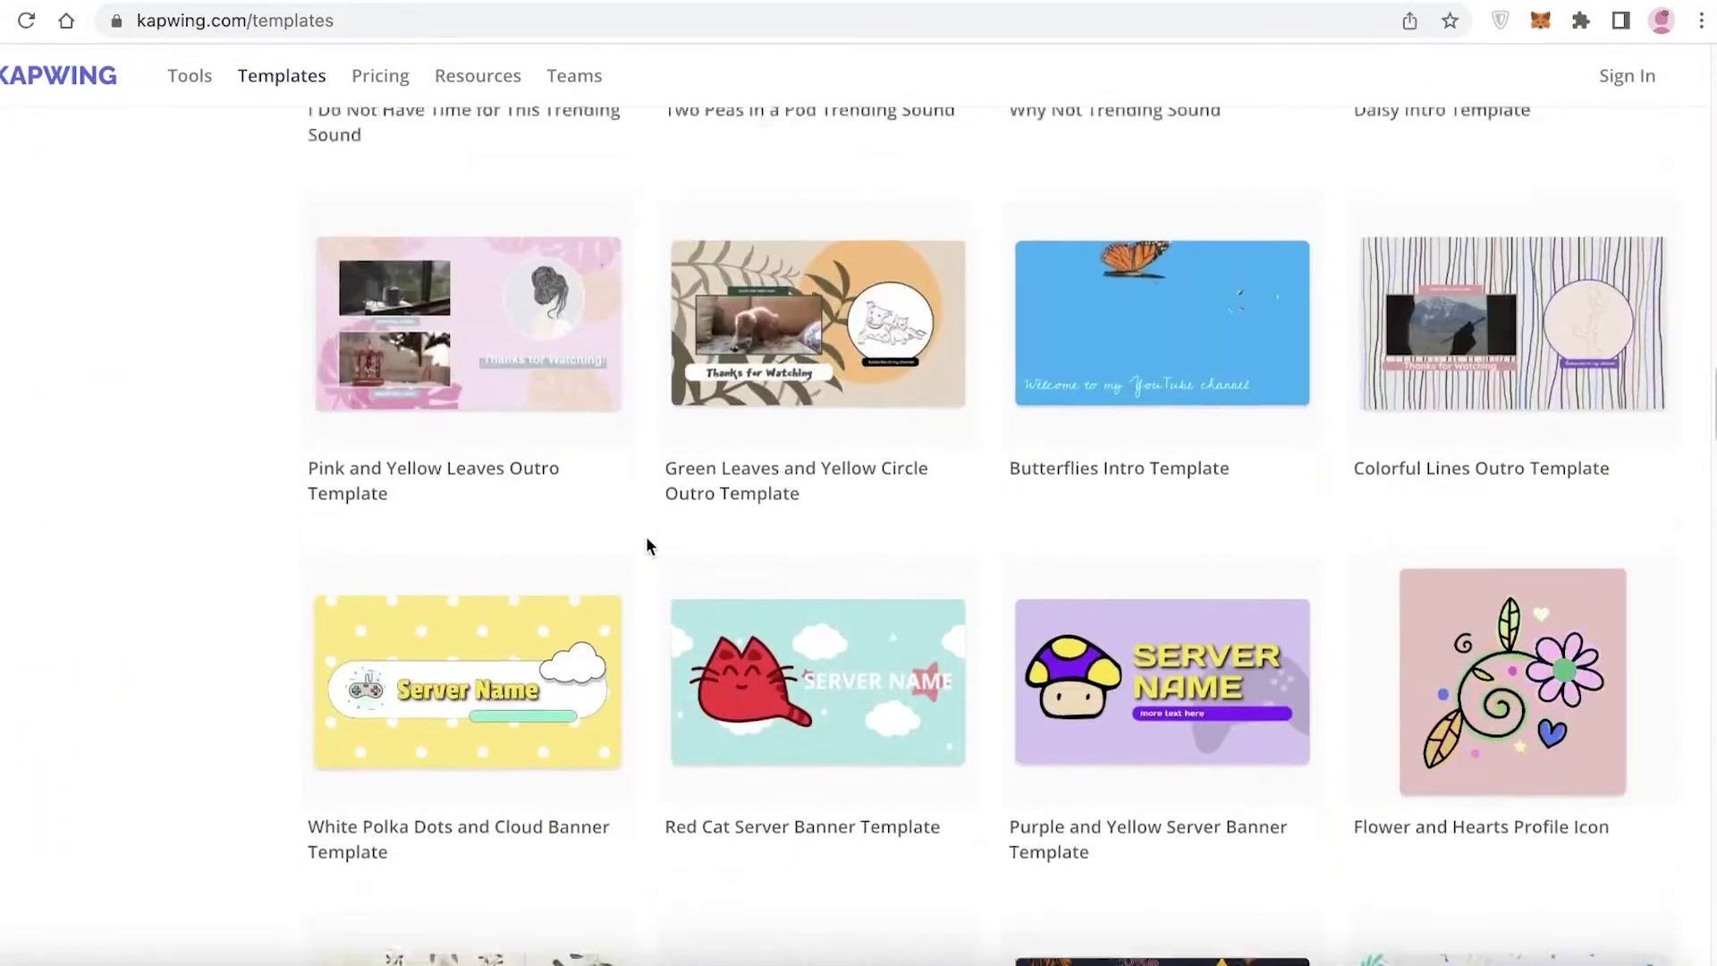
scroll(646, 536, "up", 20)
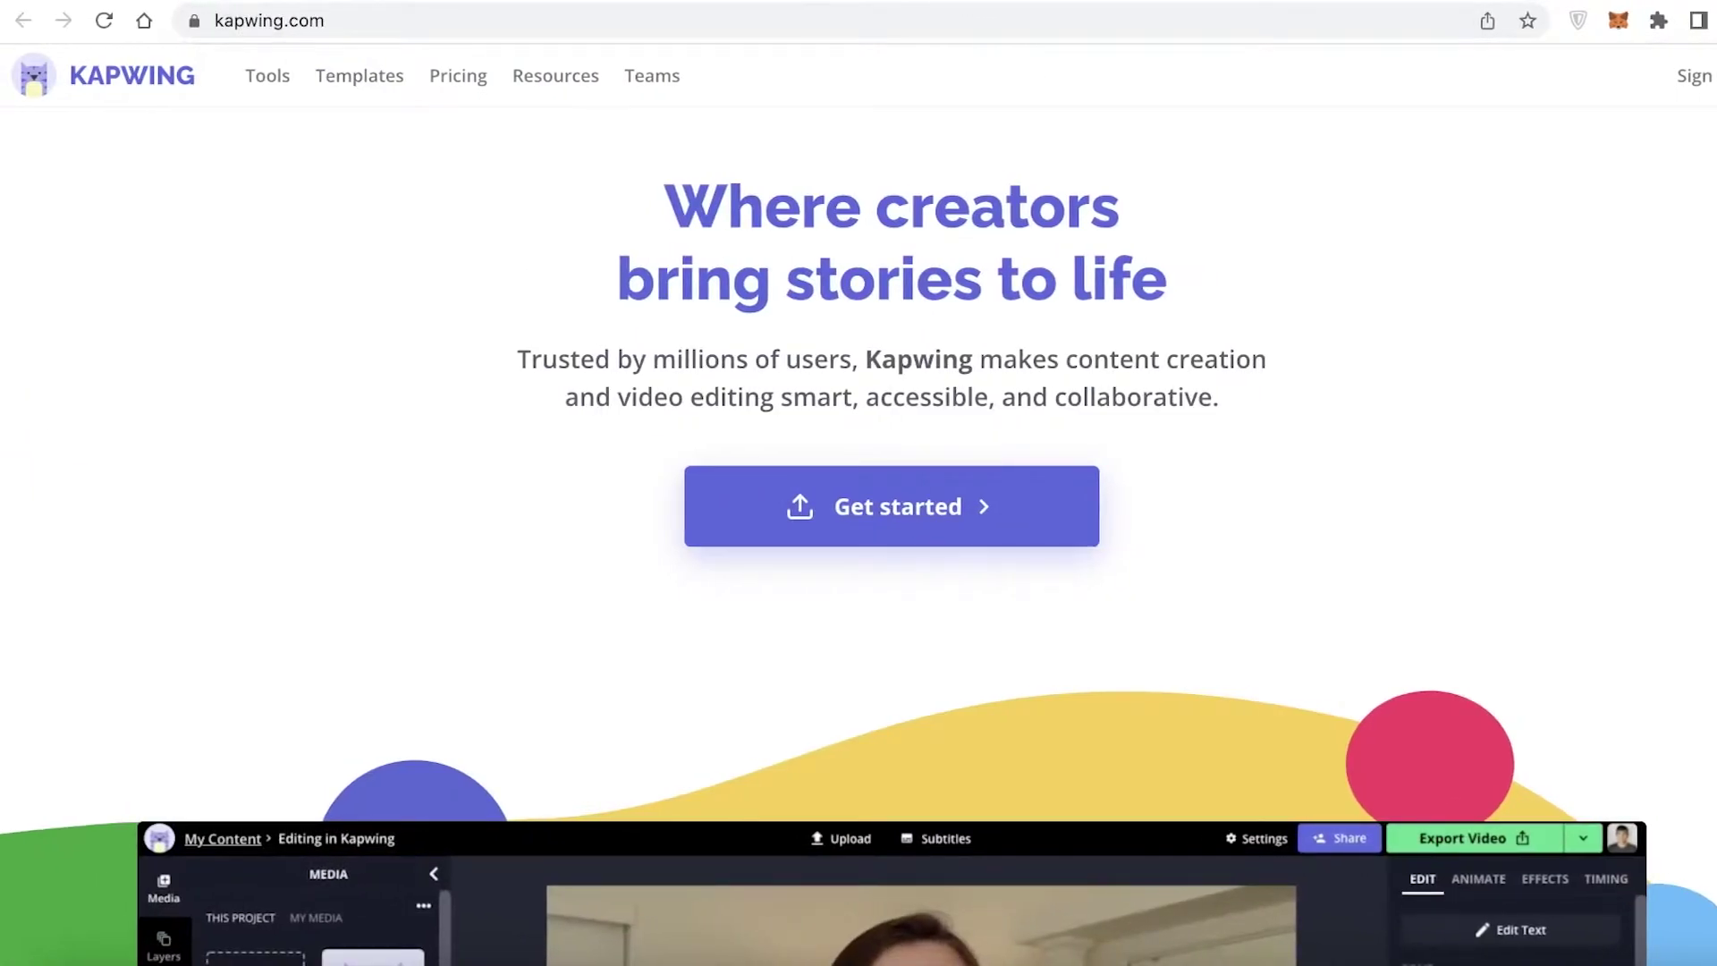
scroll(941, 612, "down", 10)
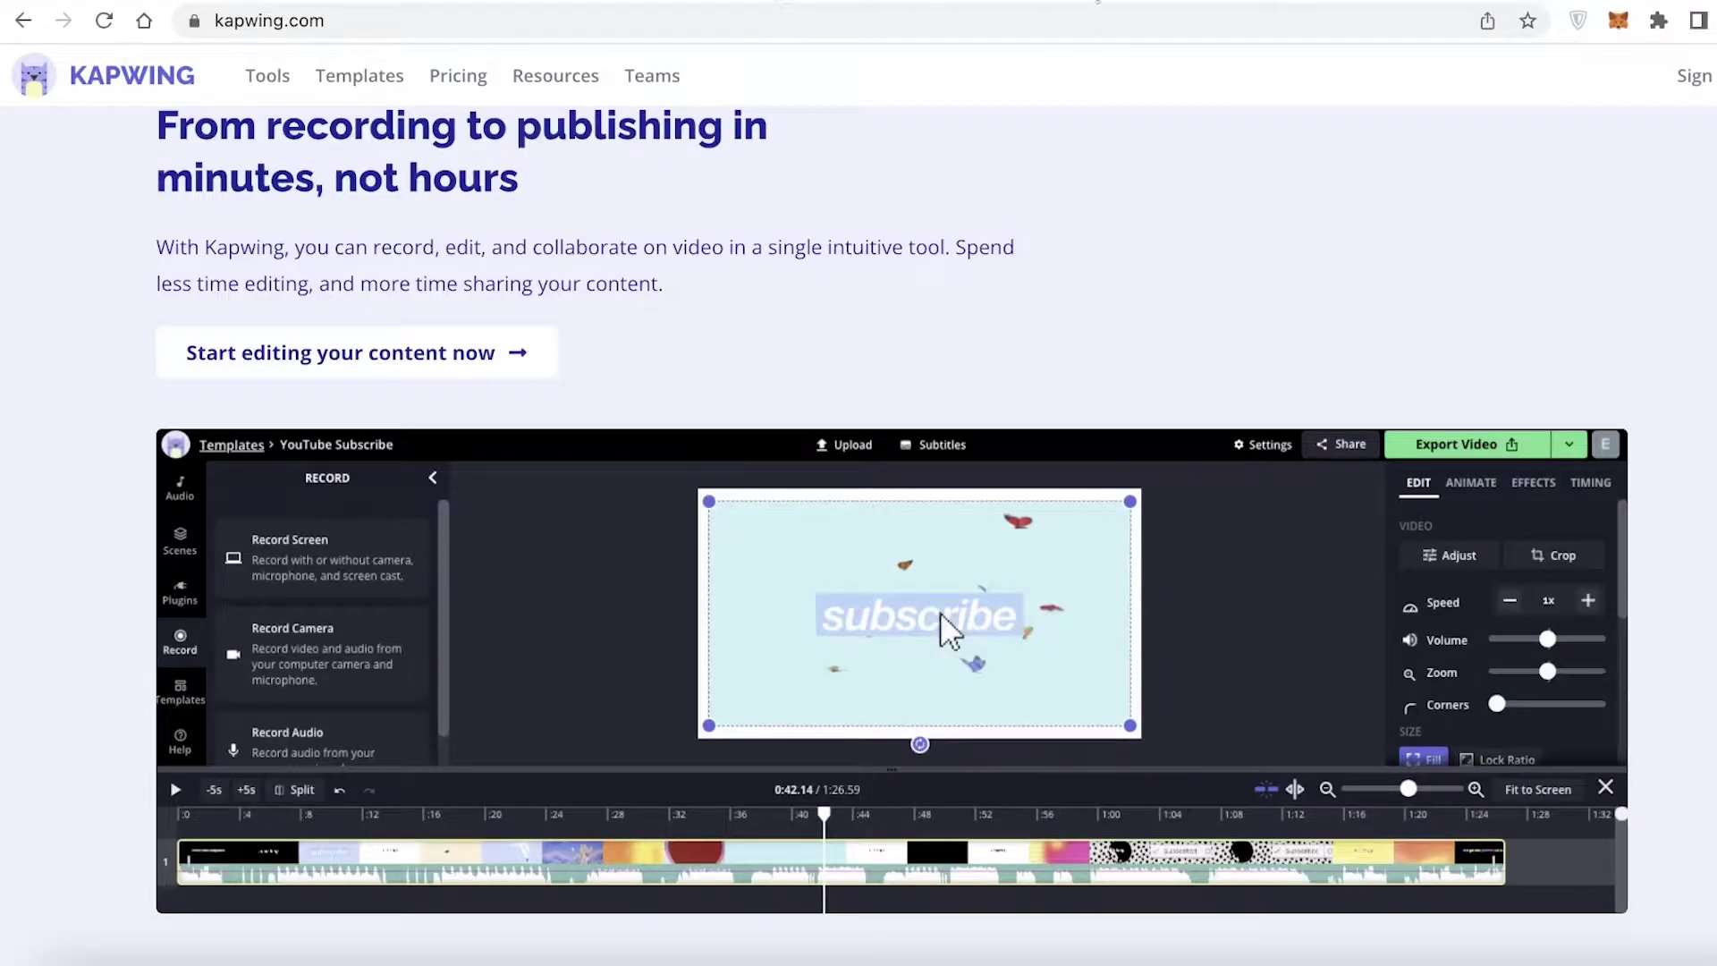
Step: Open the Pricing page in a new browser tab
scroll(1191, 348, "up", 10)
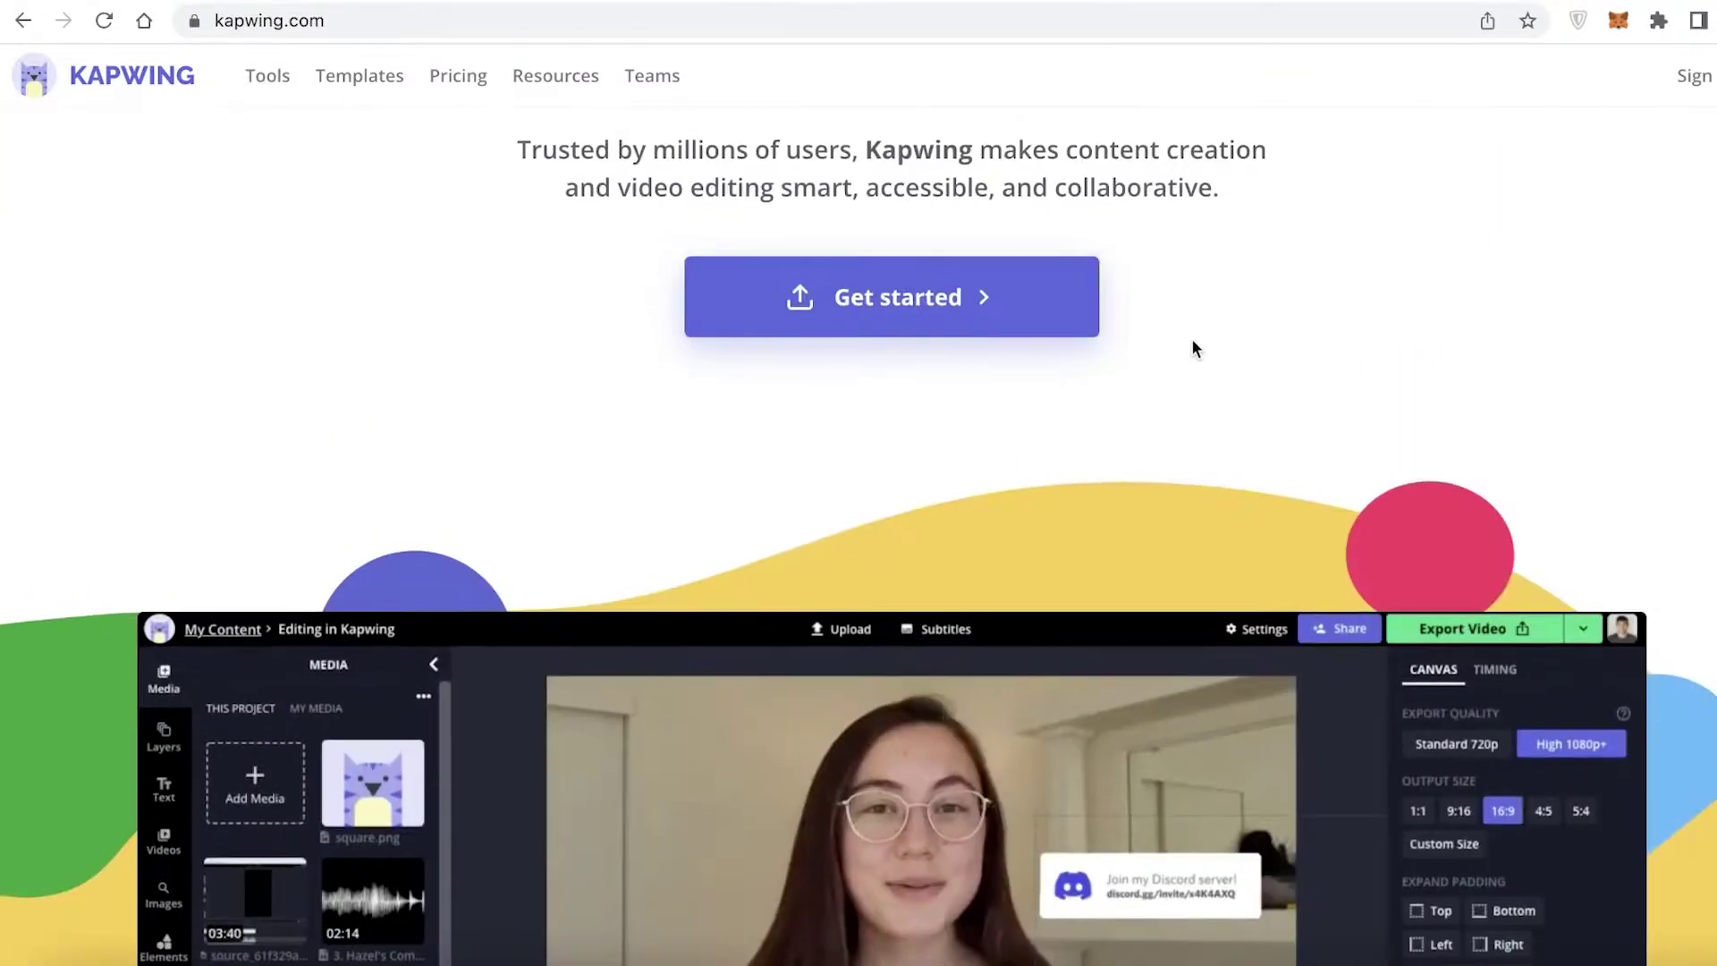
right_click(472, 89)
left_click(476, 99)
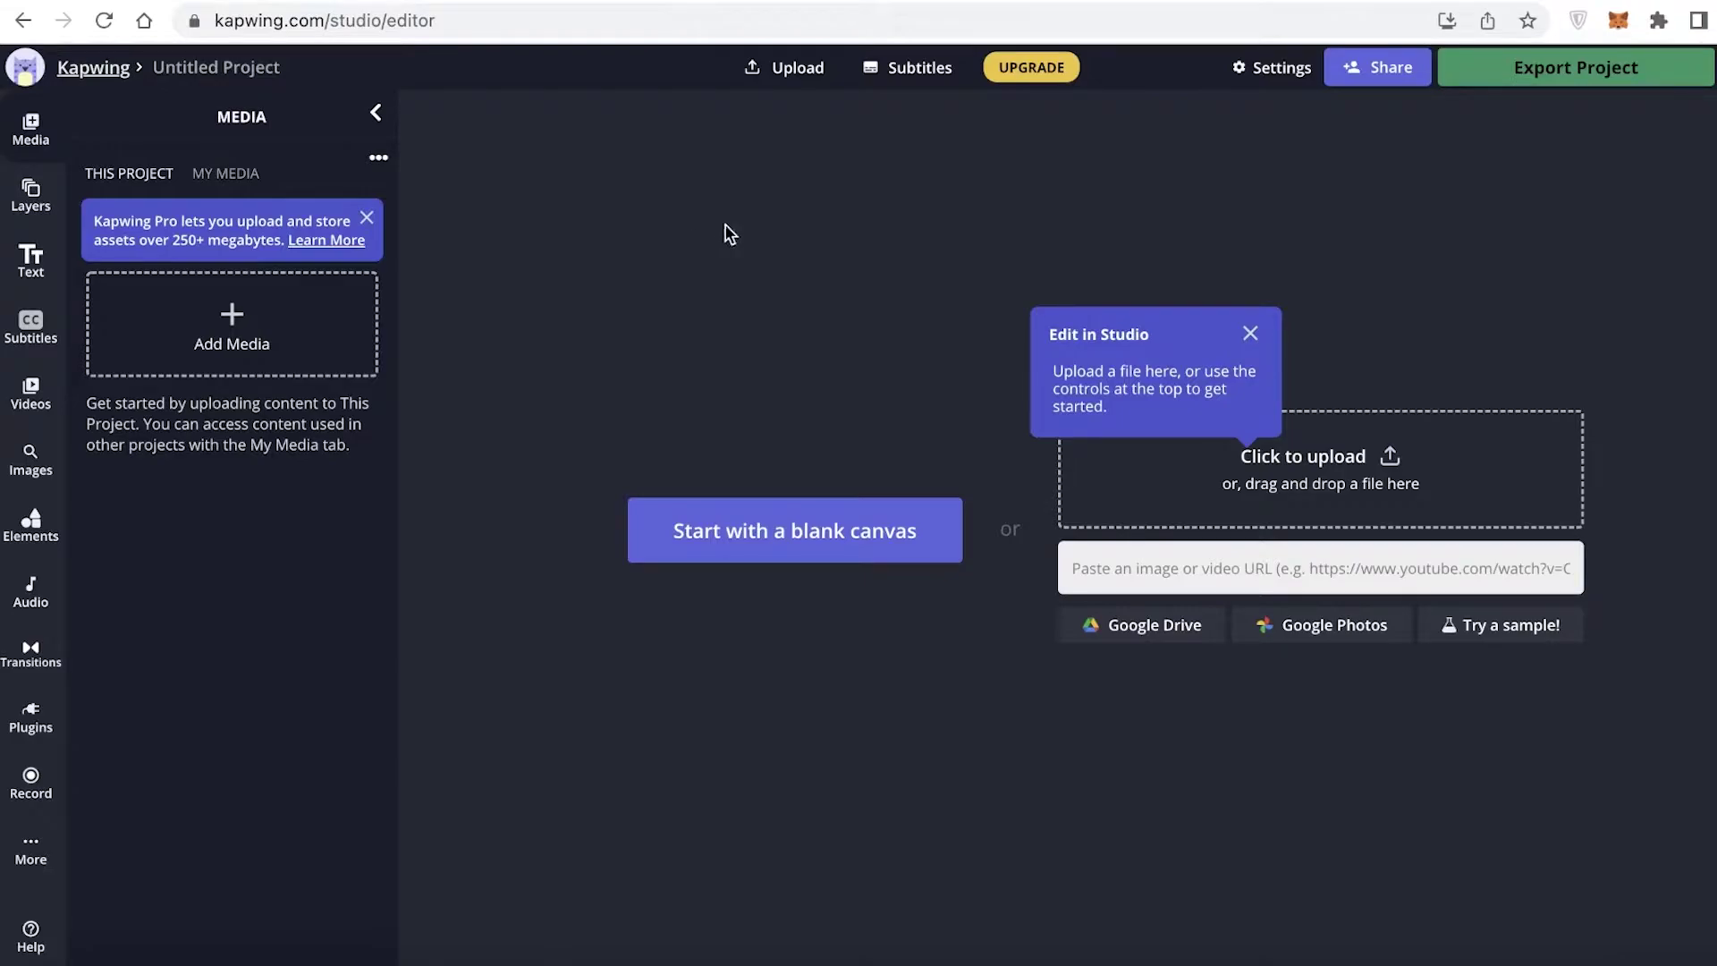
Step: Dismiss the getting-started tip and Pro notices, then view the Text and Subtitles panels
left_click(1249, 337)
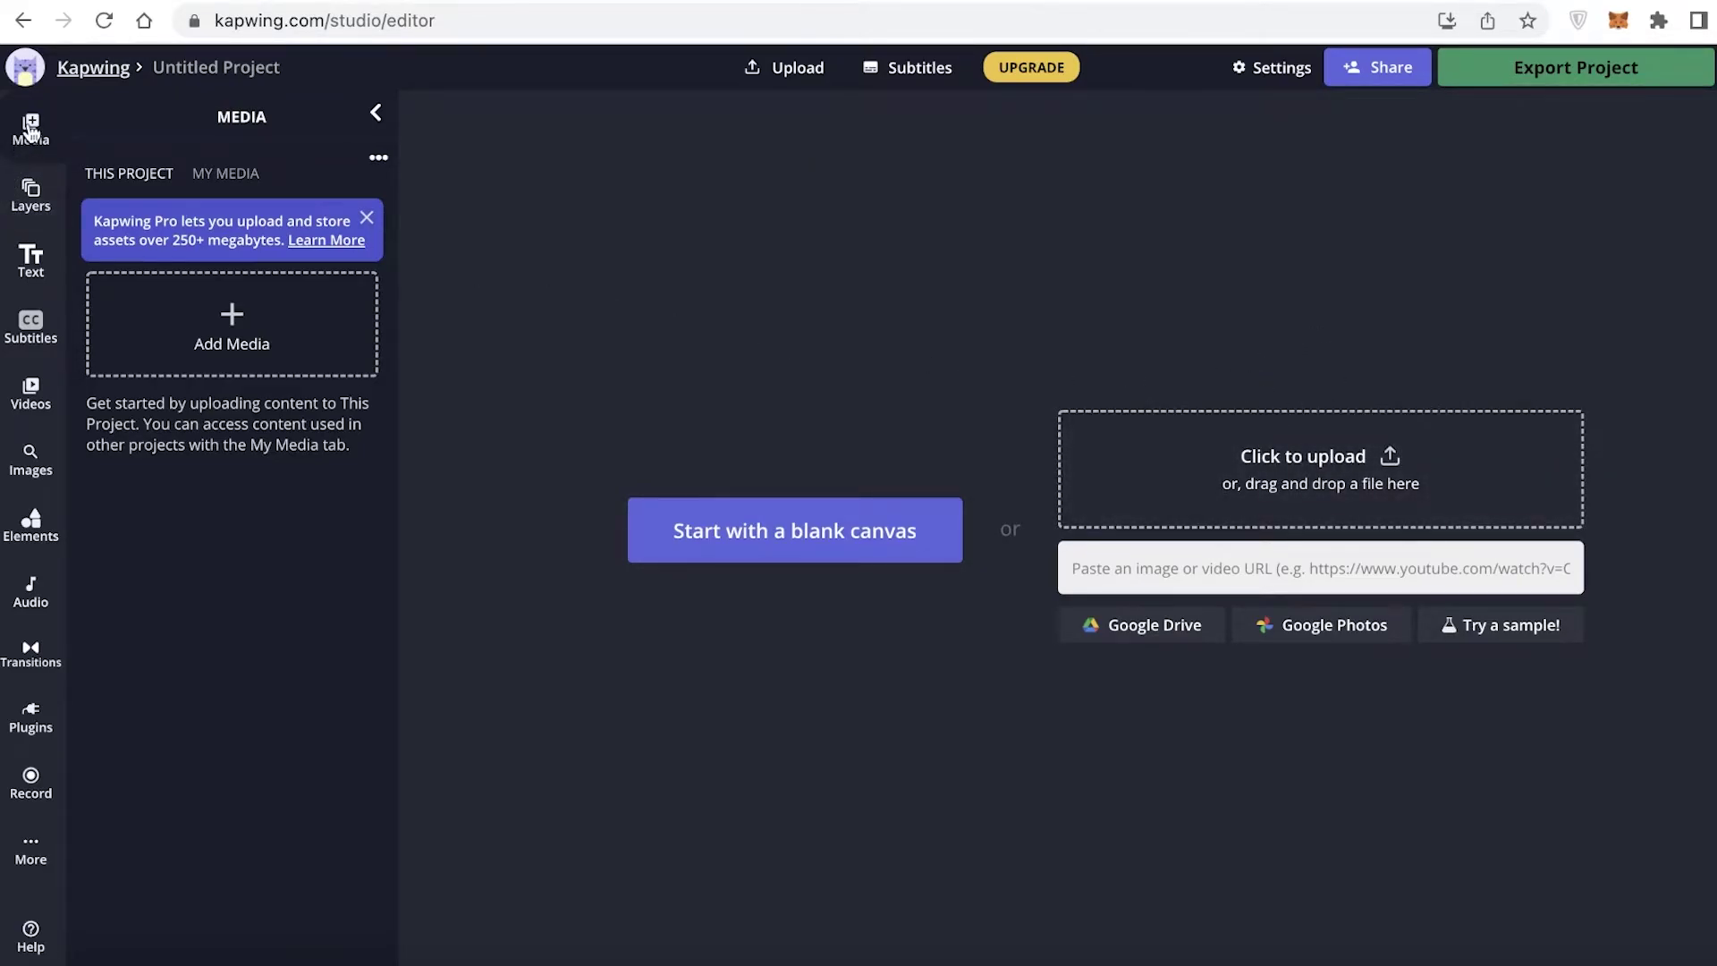
left_click(381, 213)
left_click(19, 198)
left_click(18, 265)
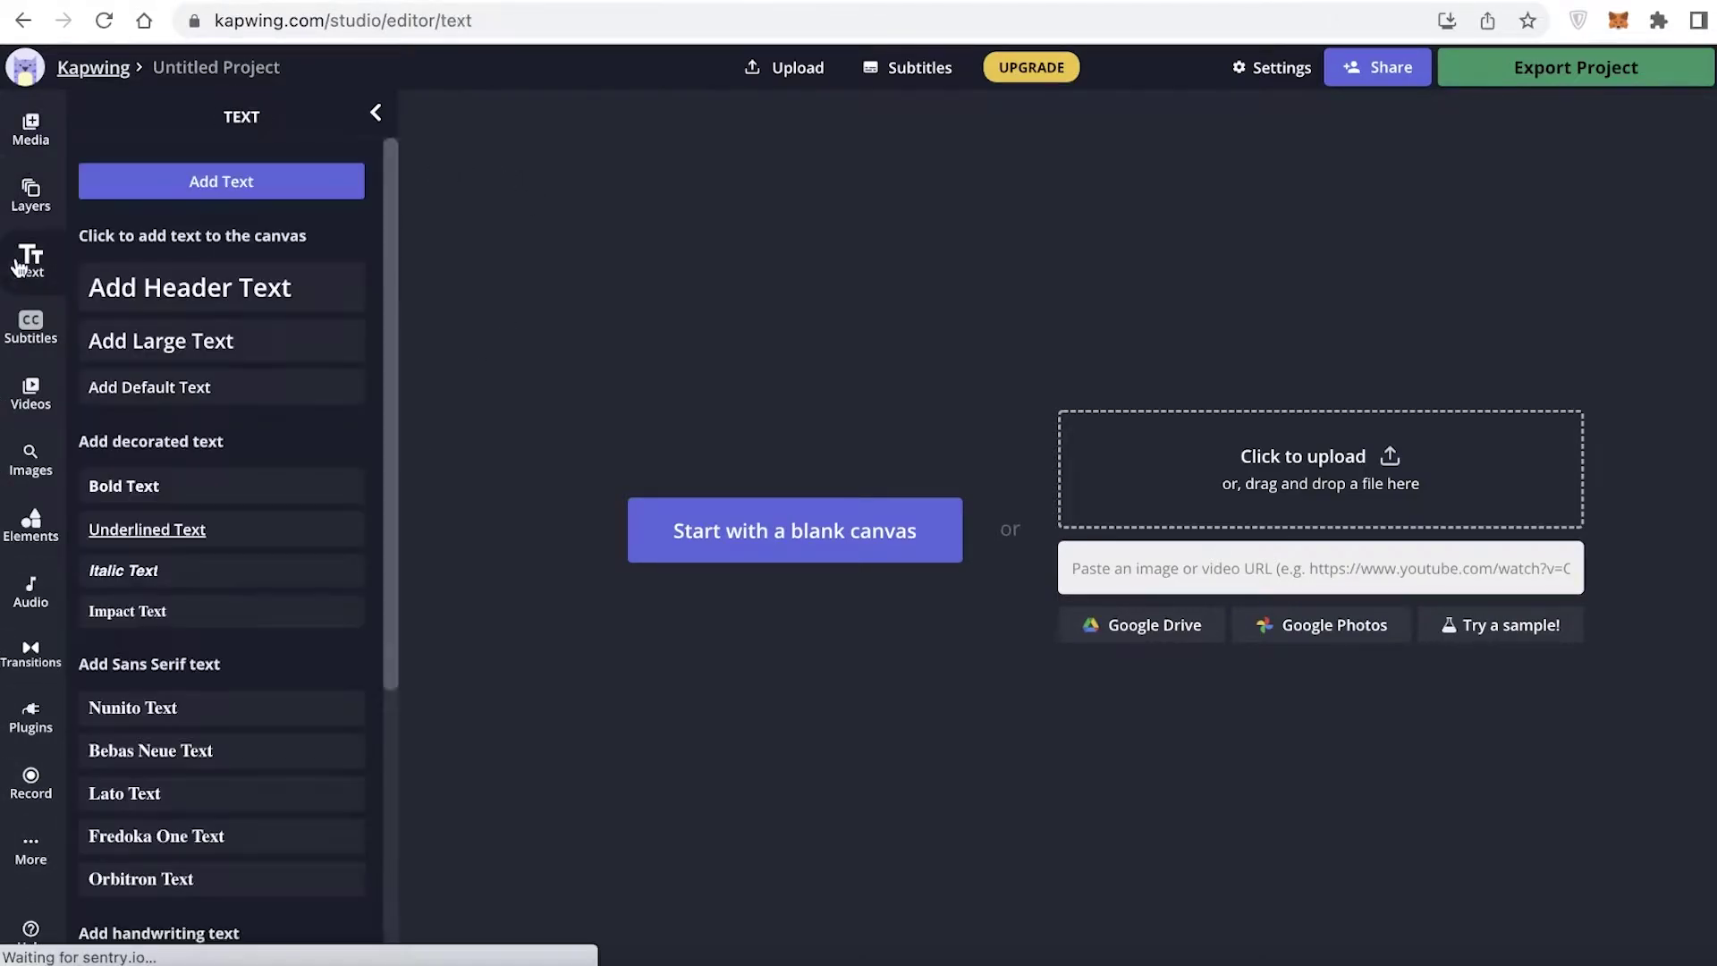
left_click(23, 335)
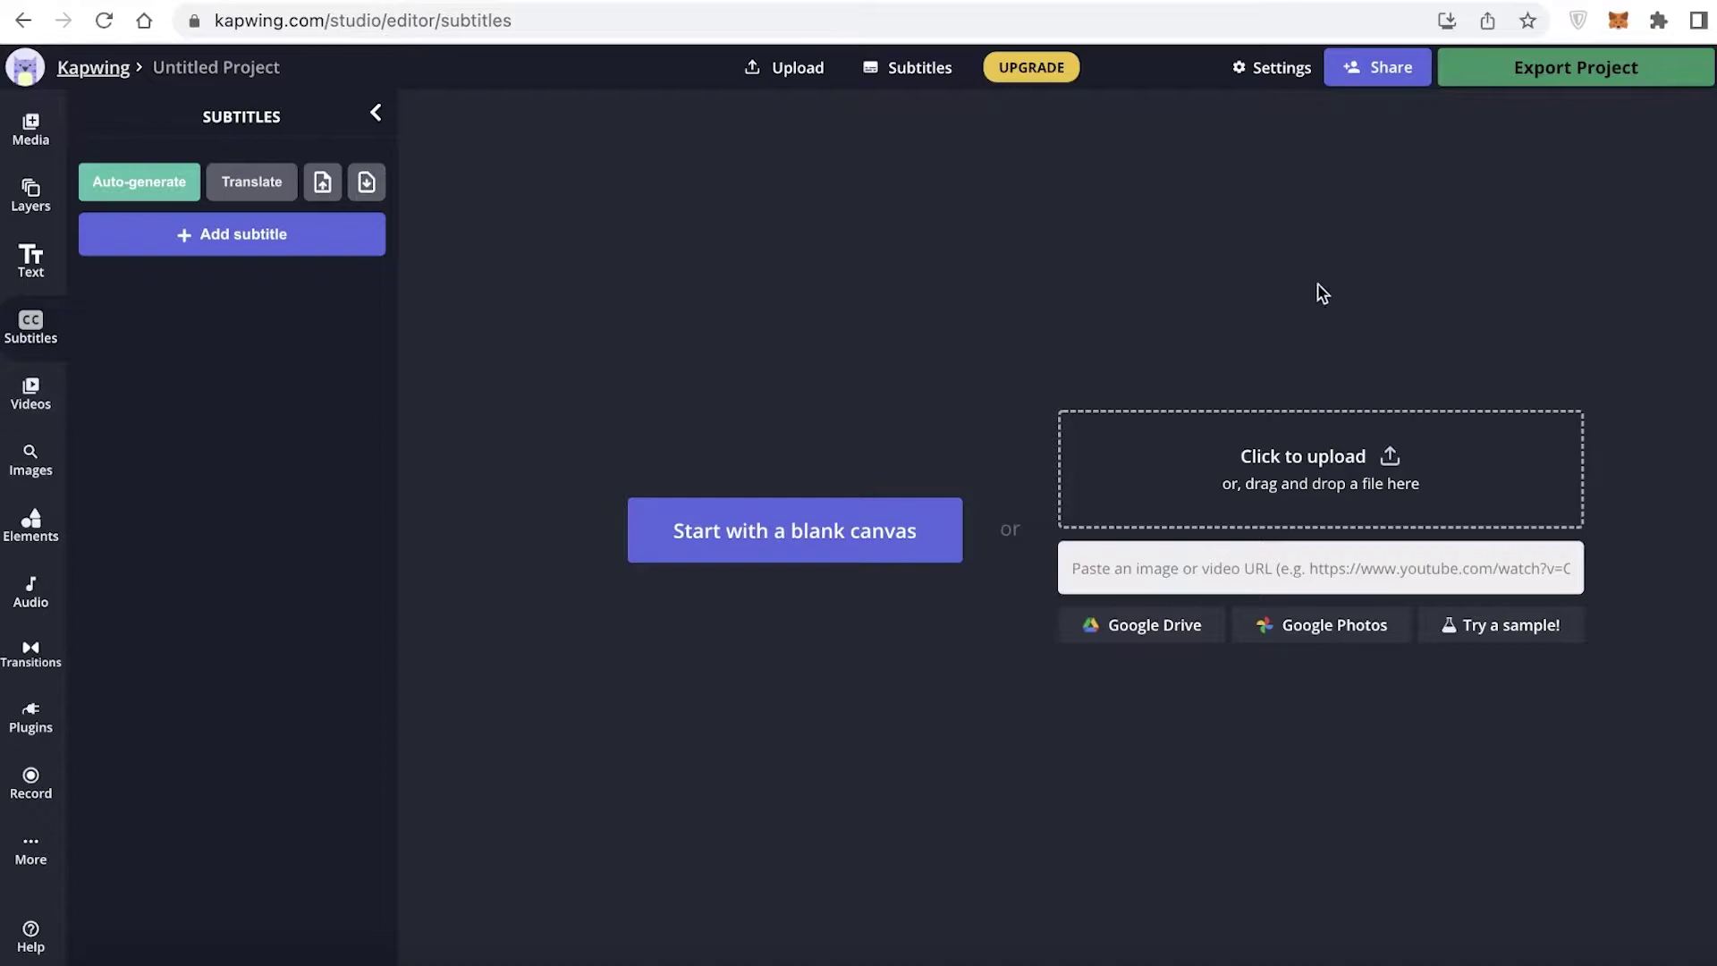
Step: Load Kapwing's sample video, trim its end, dismiss the tips and scrub to about 1.2 s
left_click(1496, 627)
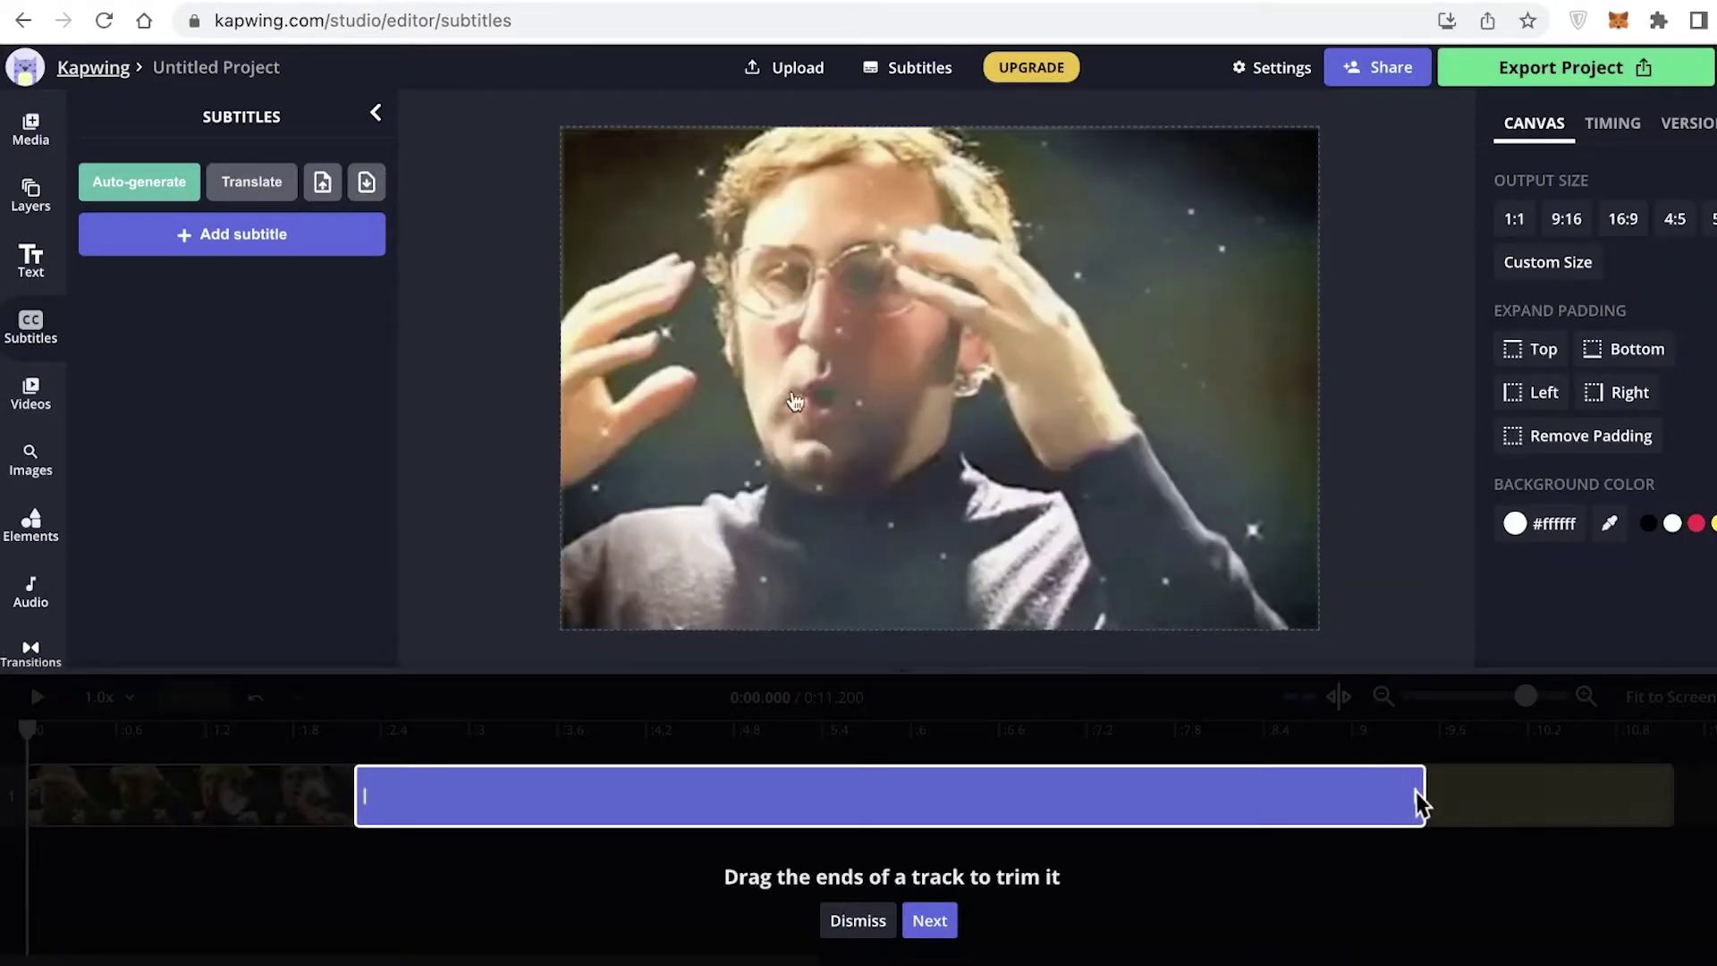
mouse_move(1402, 803)
left_mouse_down()
mouse_move(1246, 805)
mouse_move(1420, 803)
left_mouse_up()
key("XF86AudioMute")
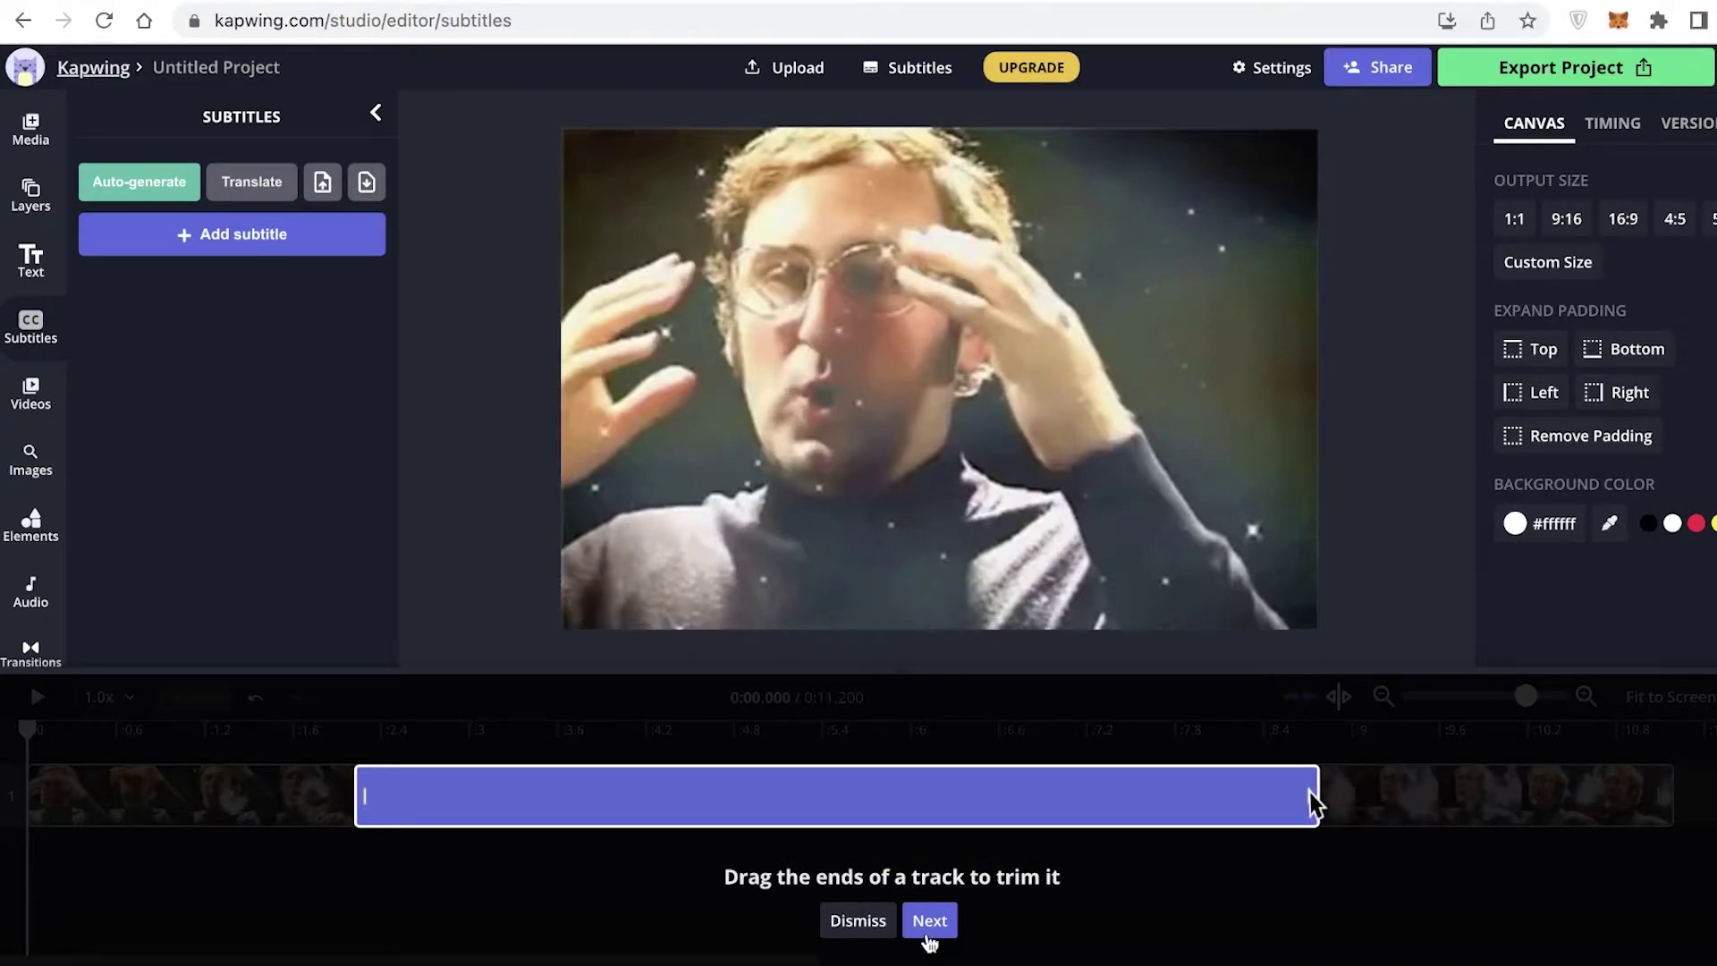
left_click(930, 927)
left_click(897, 927)
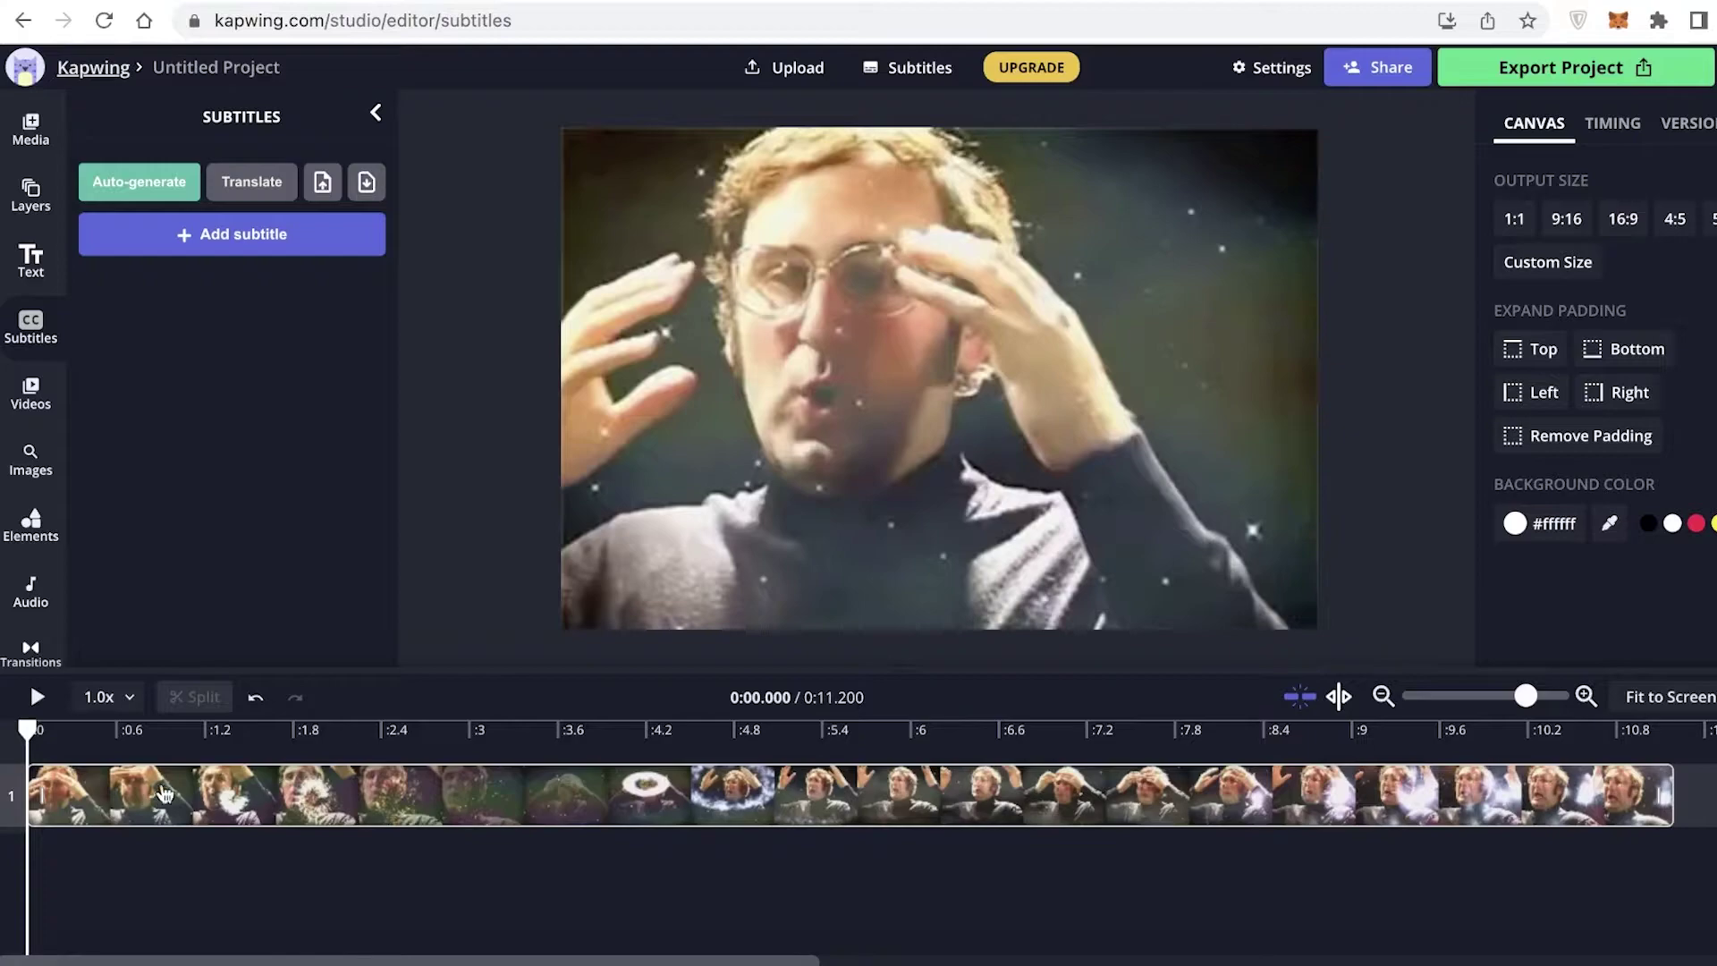
left_click_drag(28, 727, 29, 680)
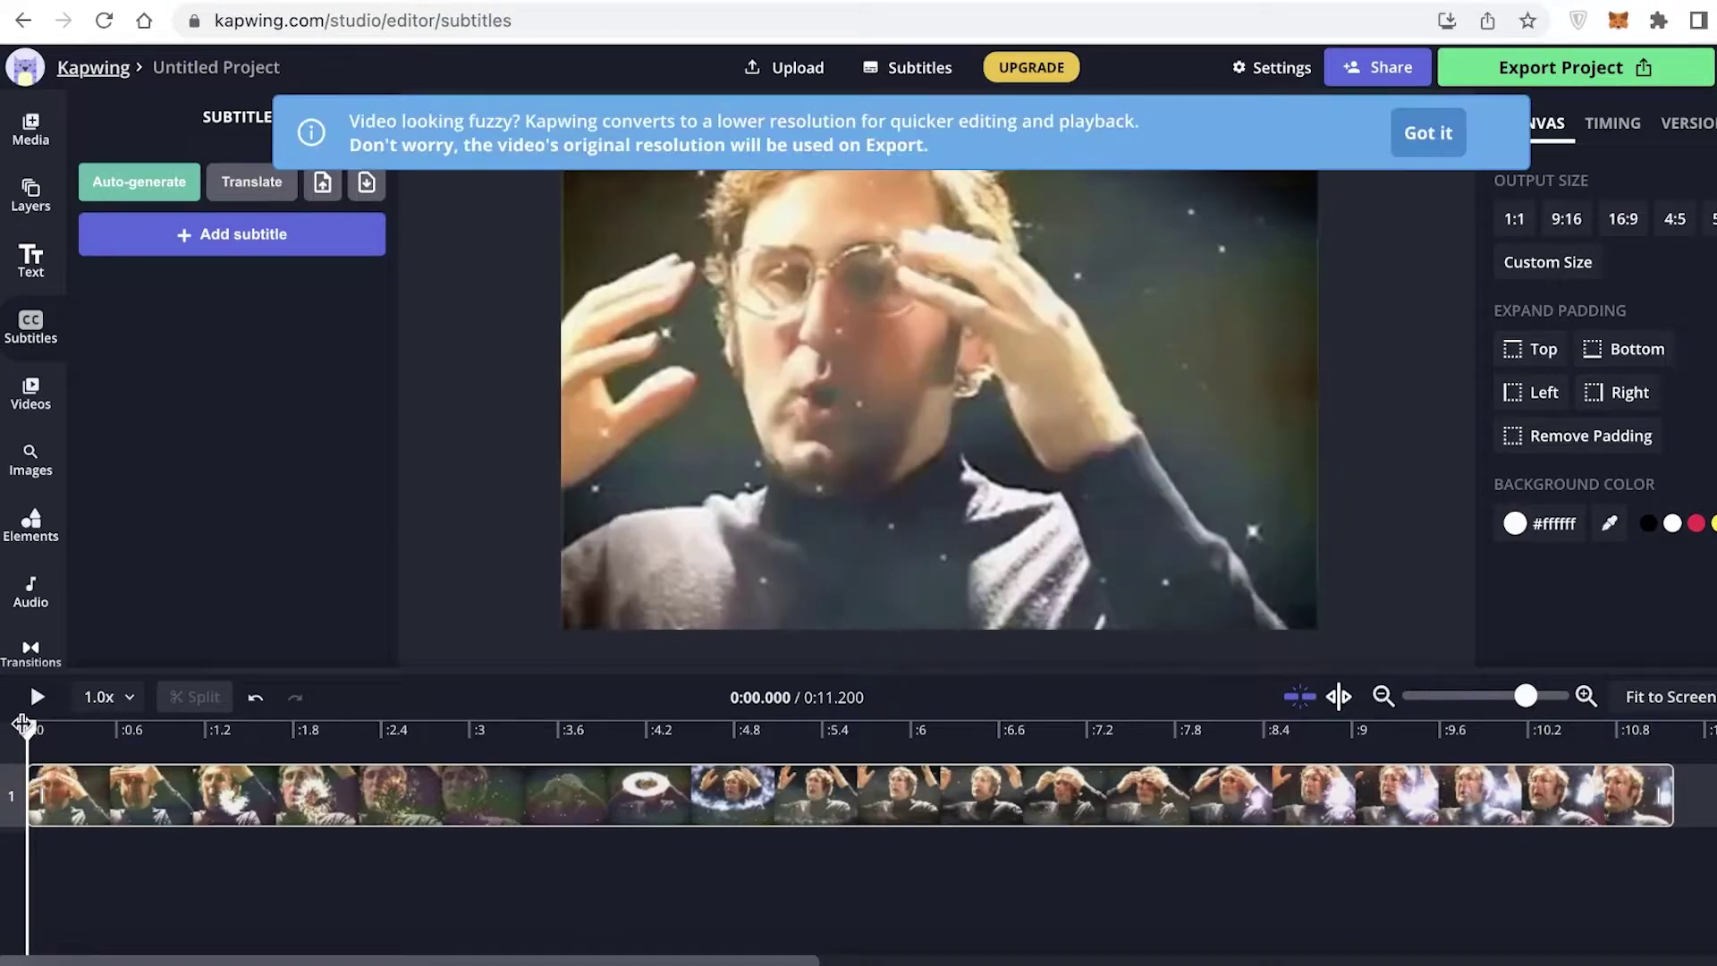
left_click_drag(28, 727, 27, 801)
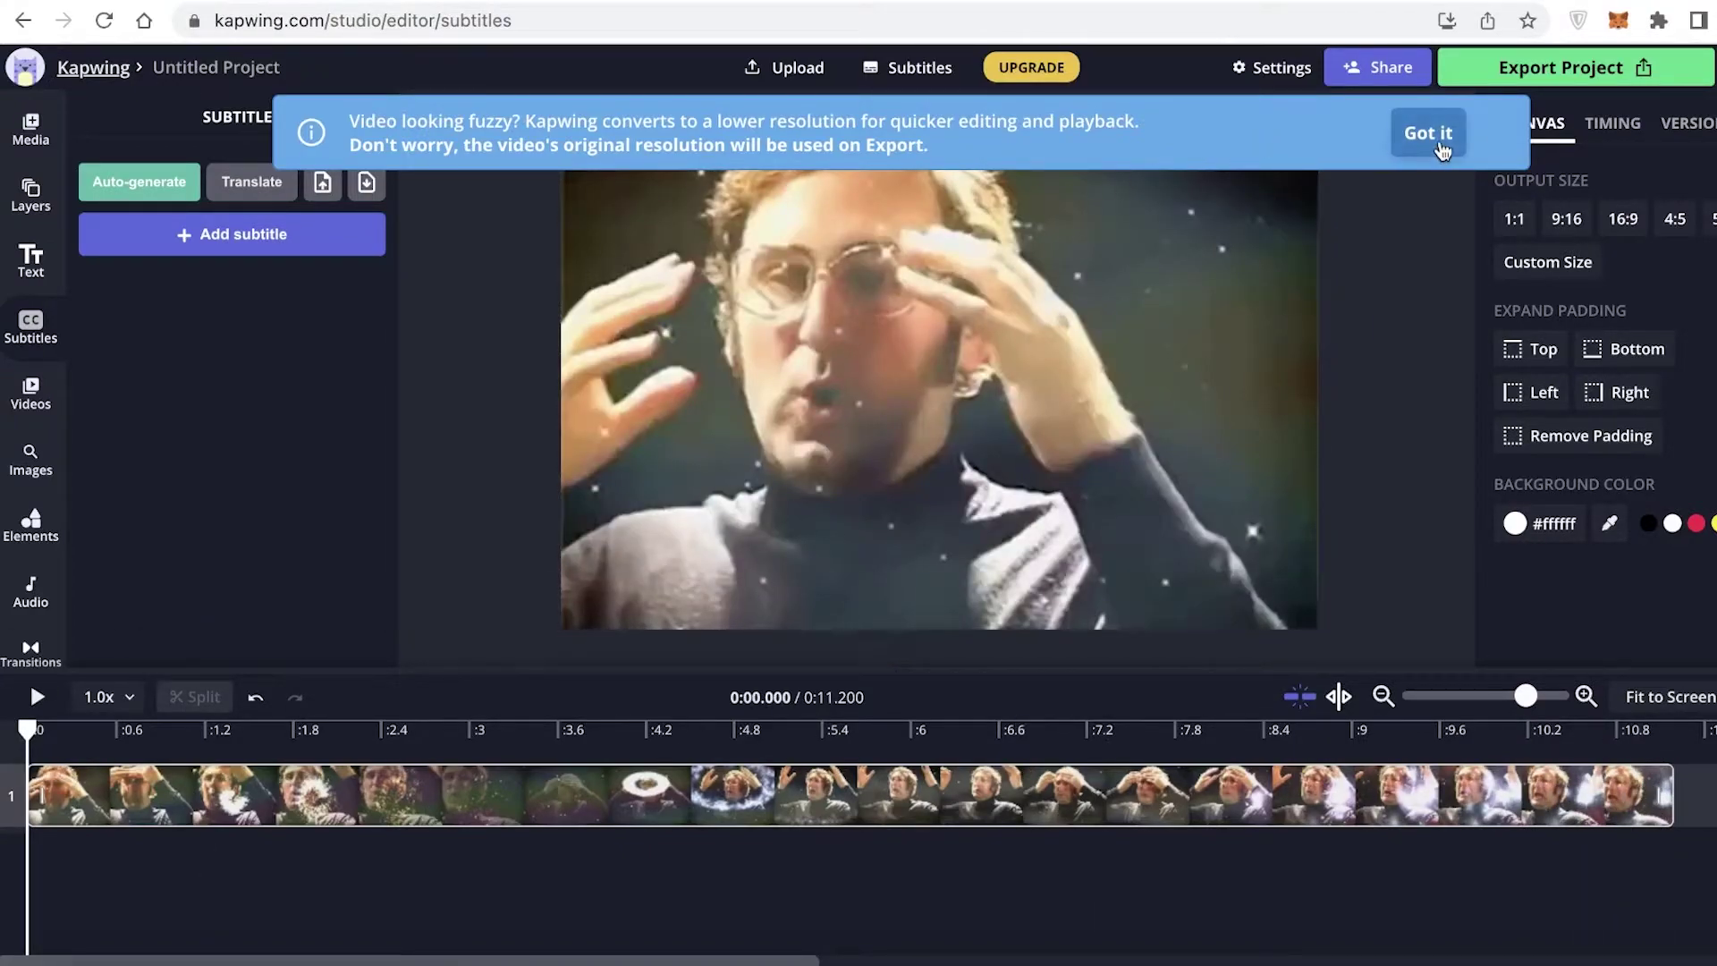
Step: Dismiss the fuzzy-video notice and browse the Media, Layers, Subtitles, Videos and Images panels
left_click(1440, 146)
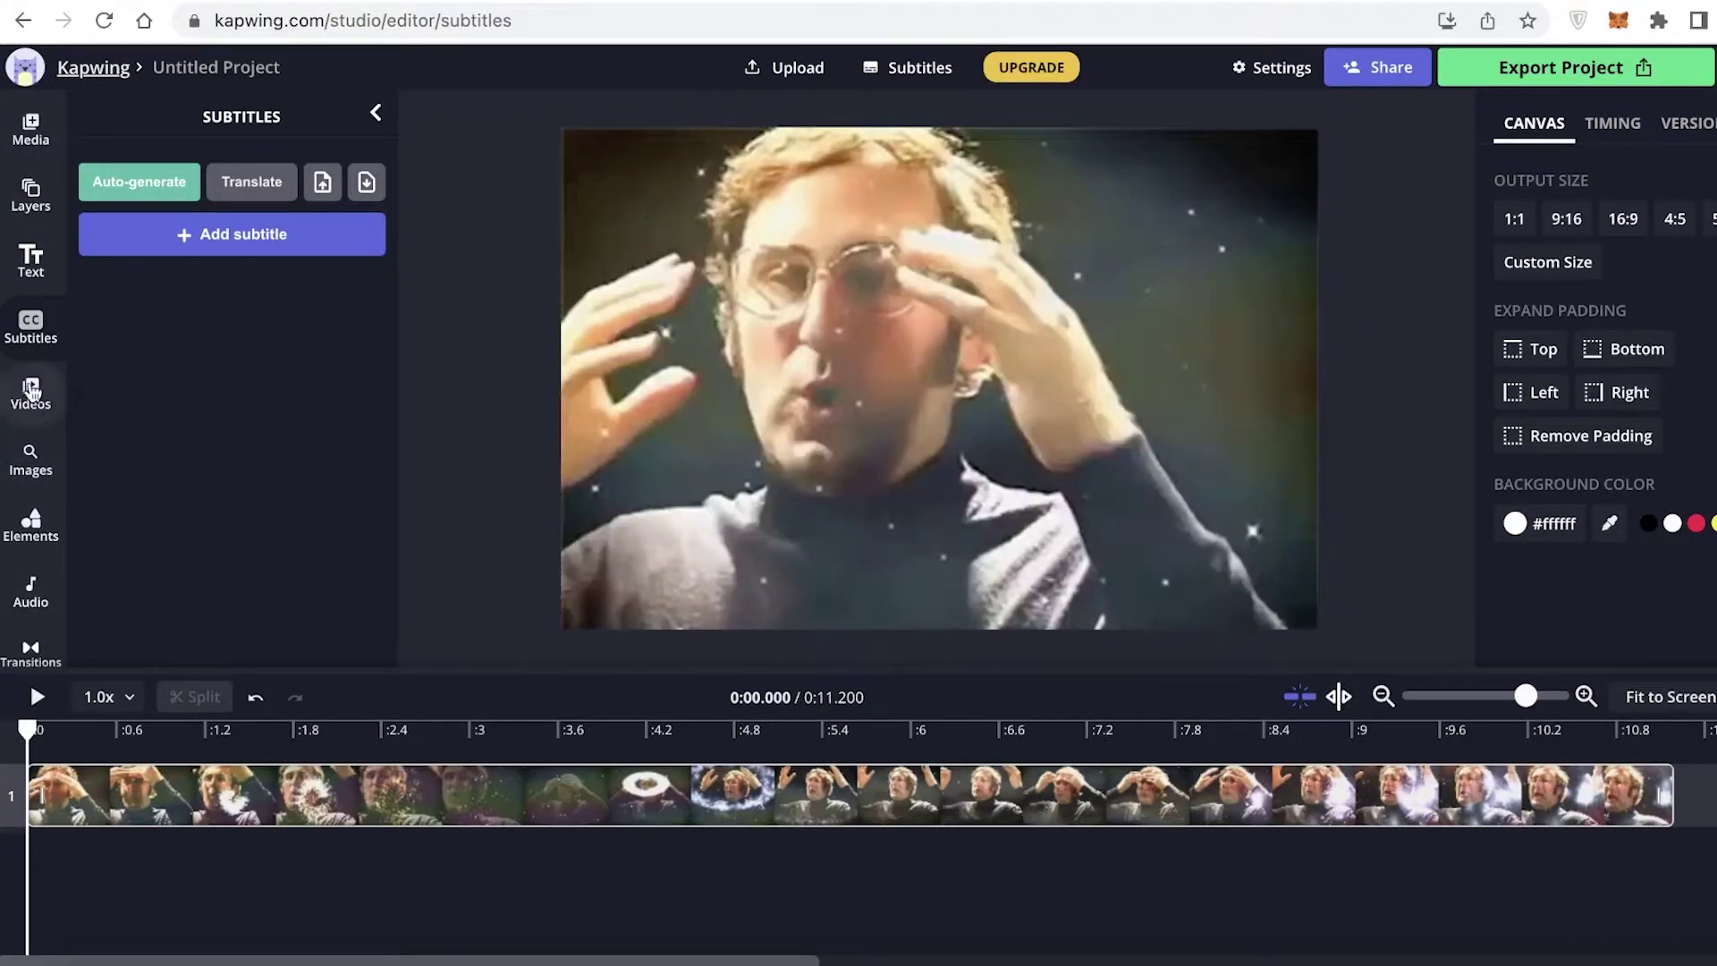
left_click(30, 130)
left_click(31, 195)
left_click(40, 319)
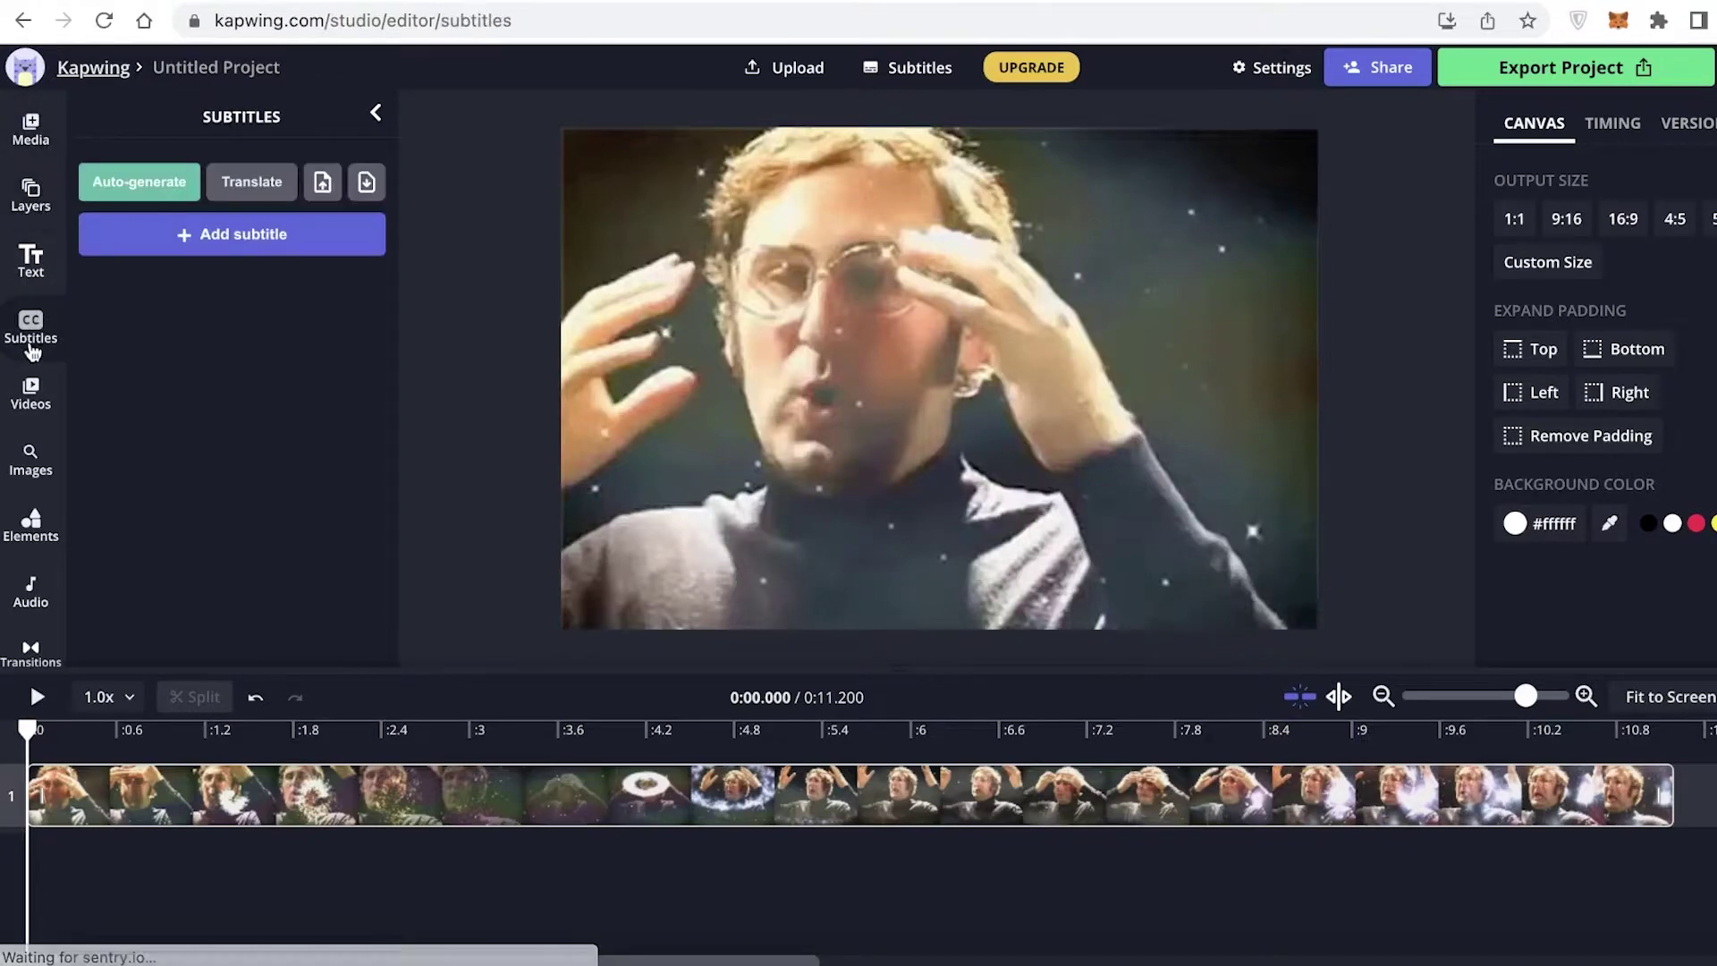
left_click(33, 394)
left_click(41, 471)
left_click(30, 394)
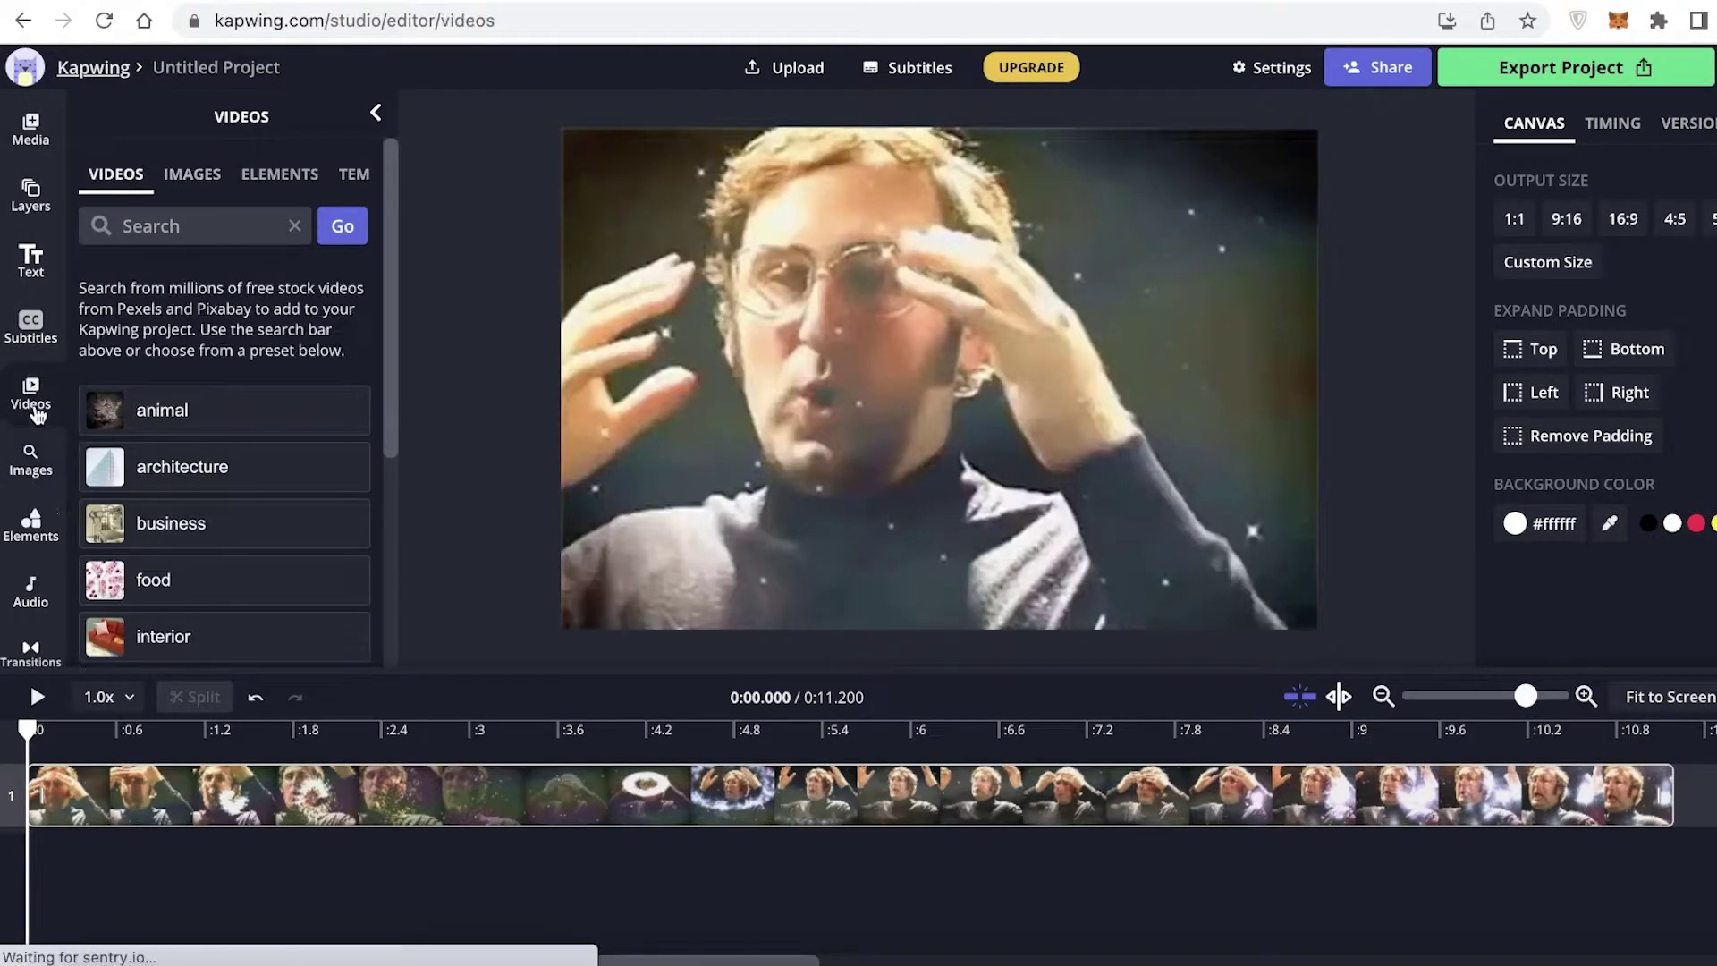
scroll(29, 483, "down", 3)
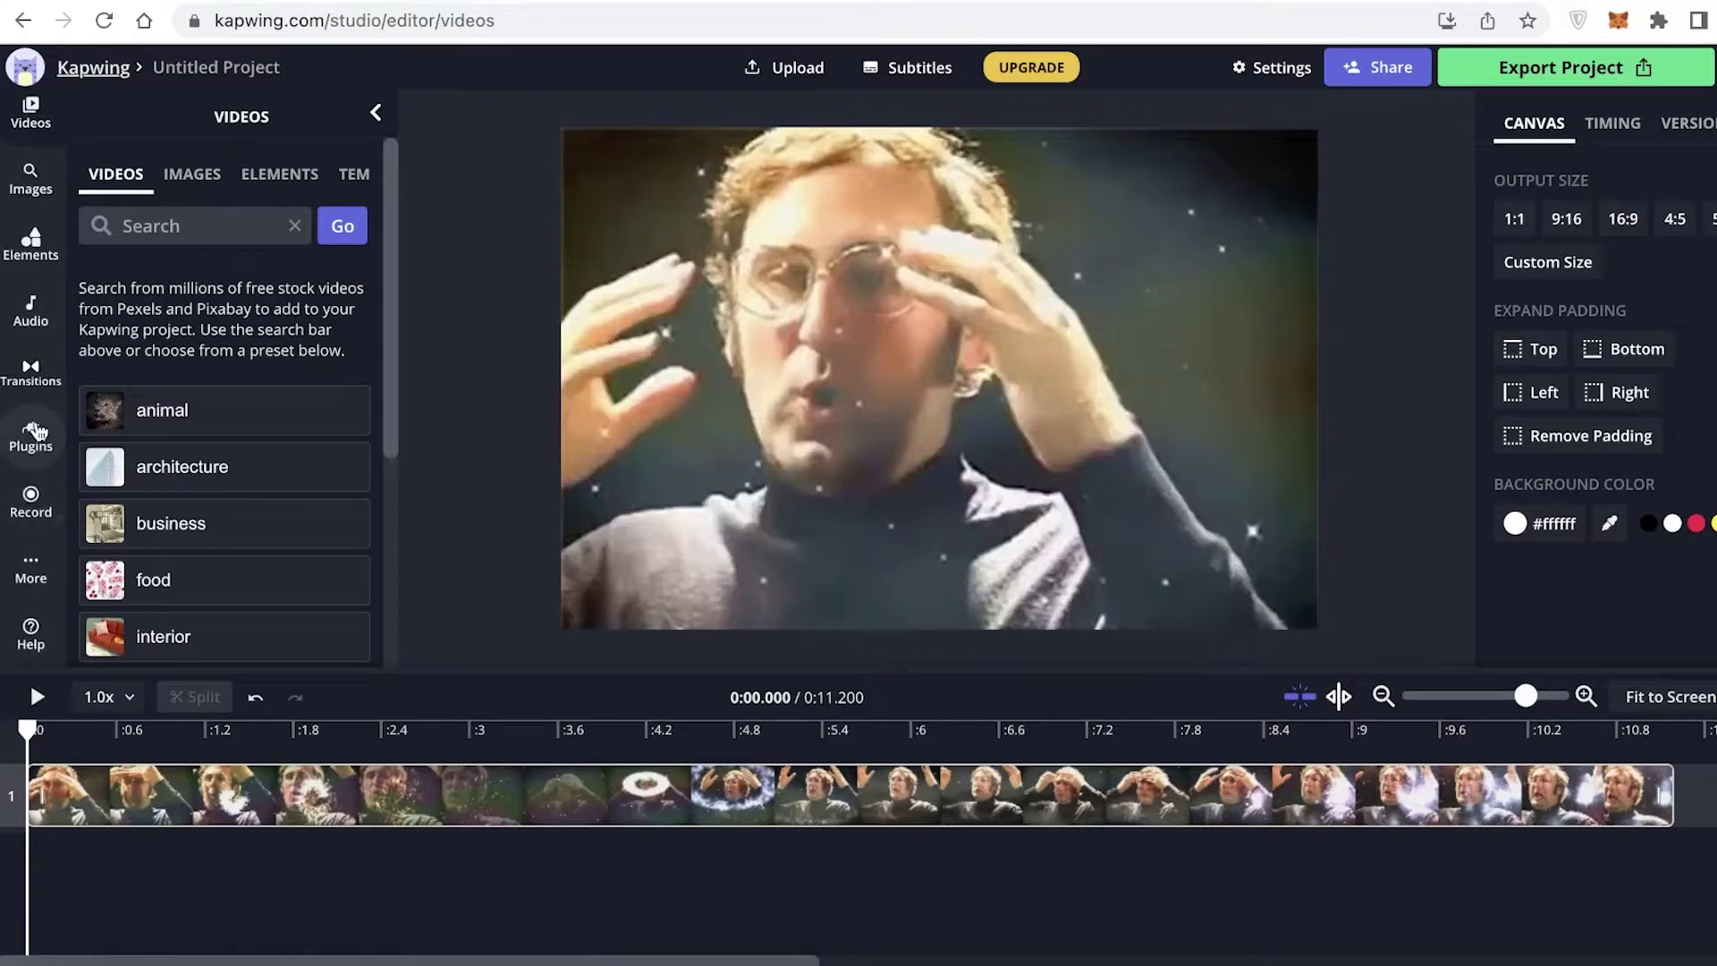
left_click(30, 569)
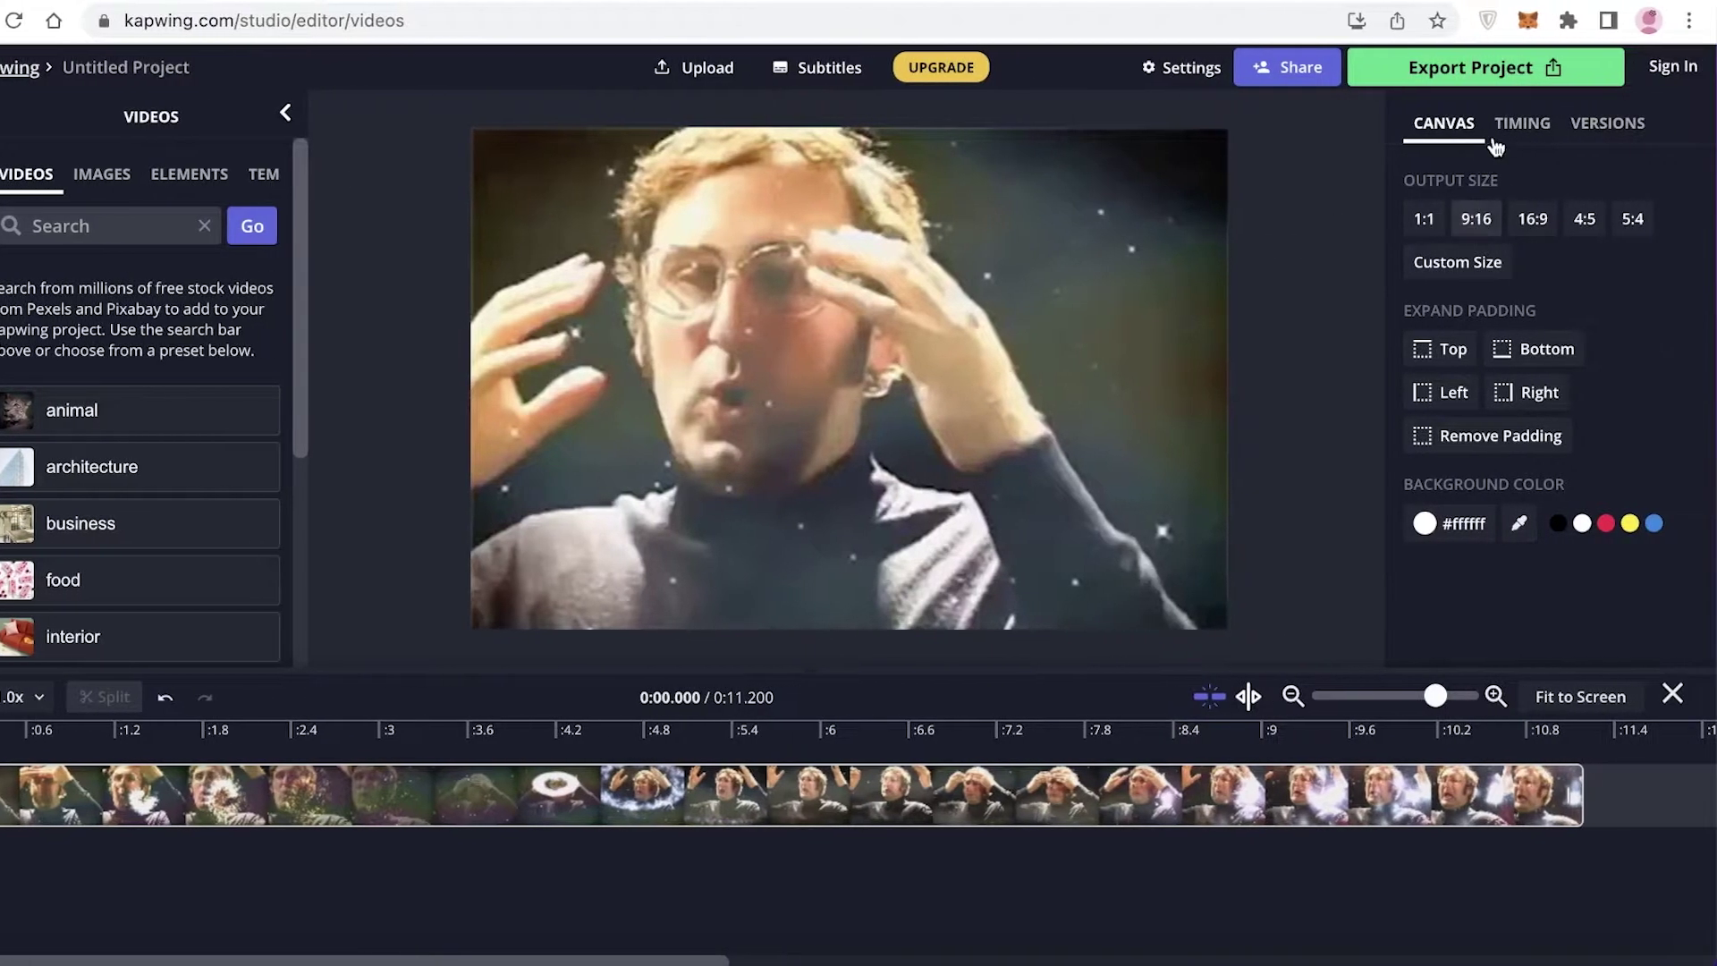
Step: Check the Timing and Versions tabs, then return to Canvas settings
left_click(1609, 126)
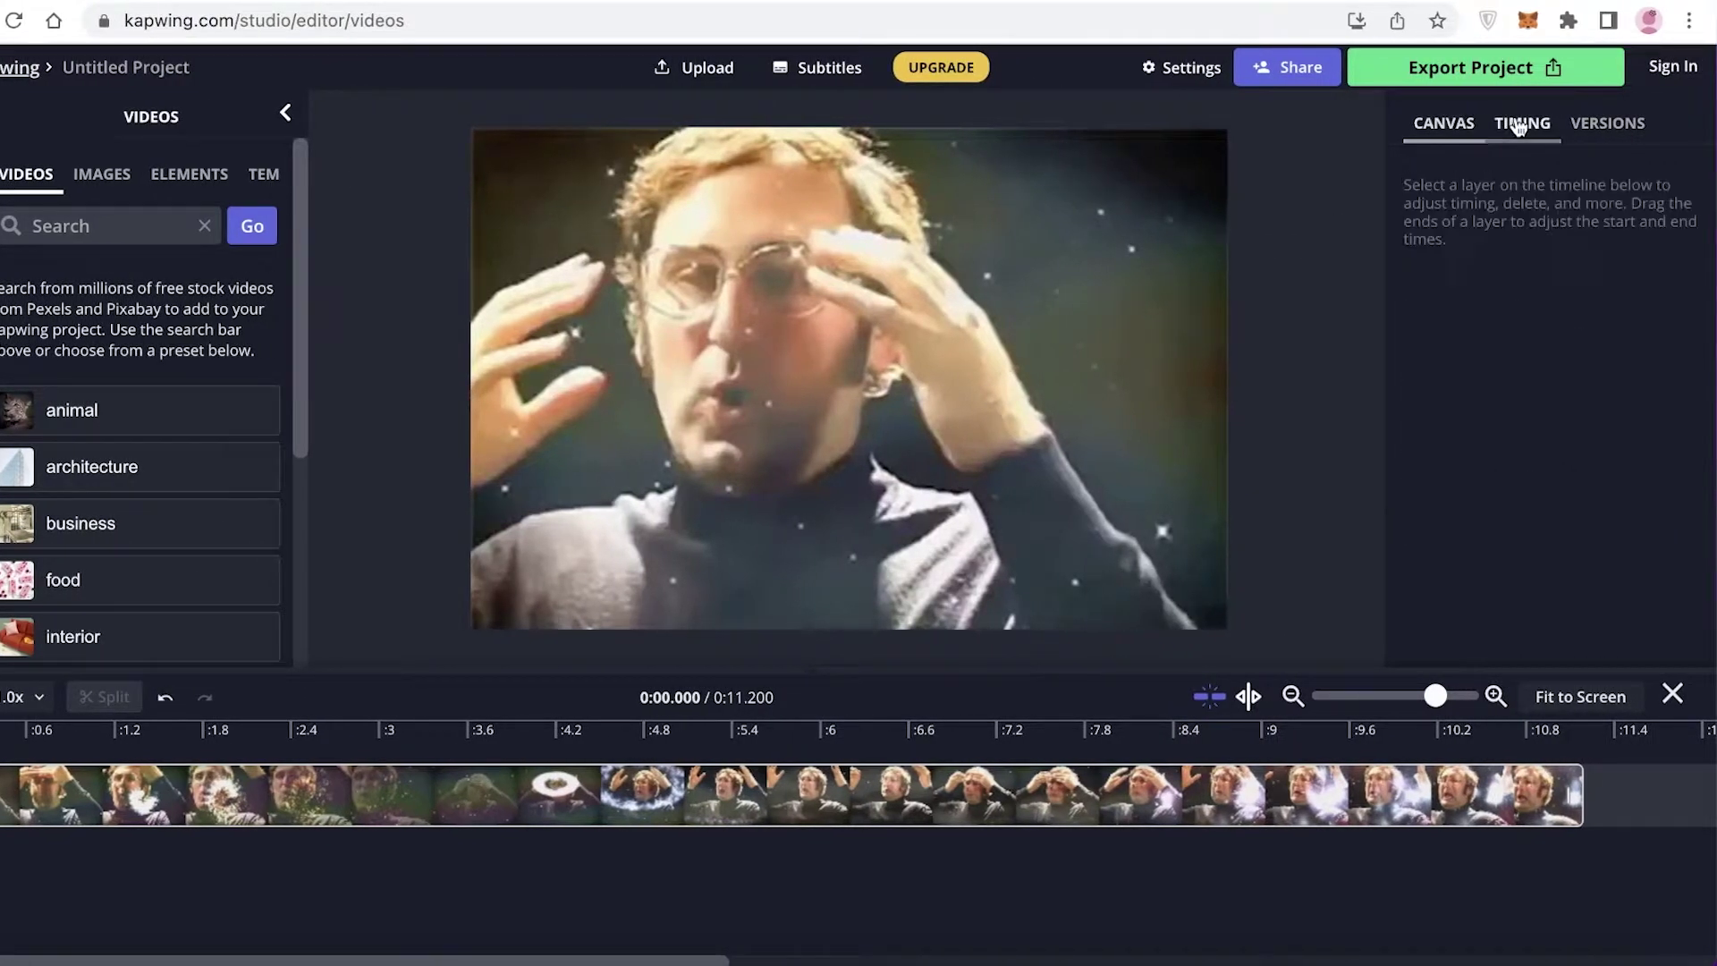
left_click(1552, 139)
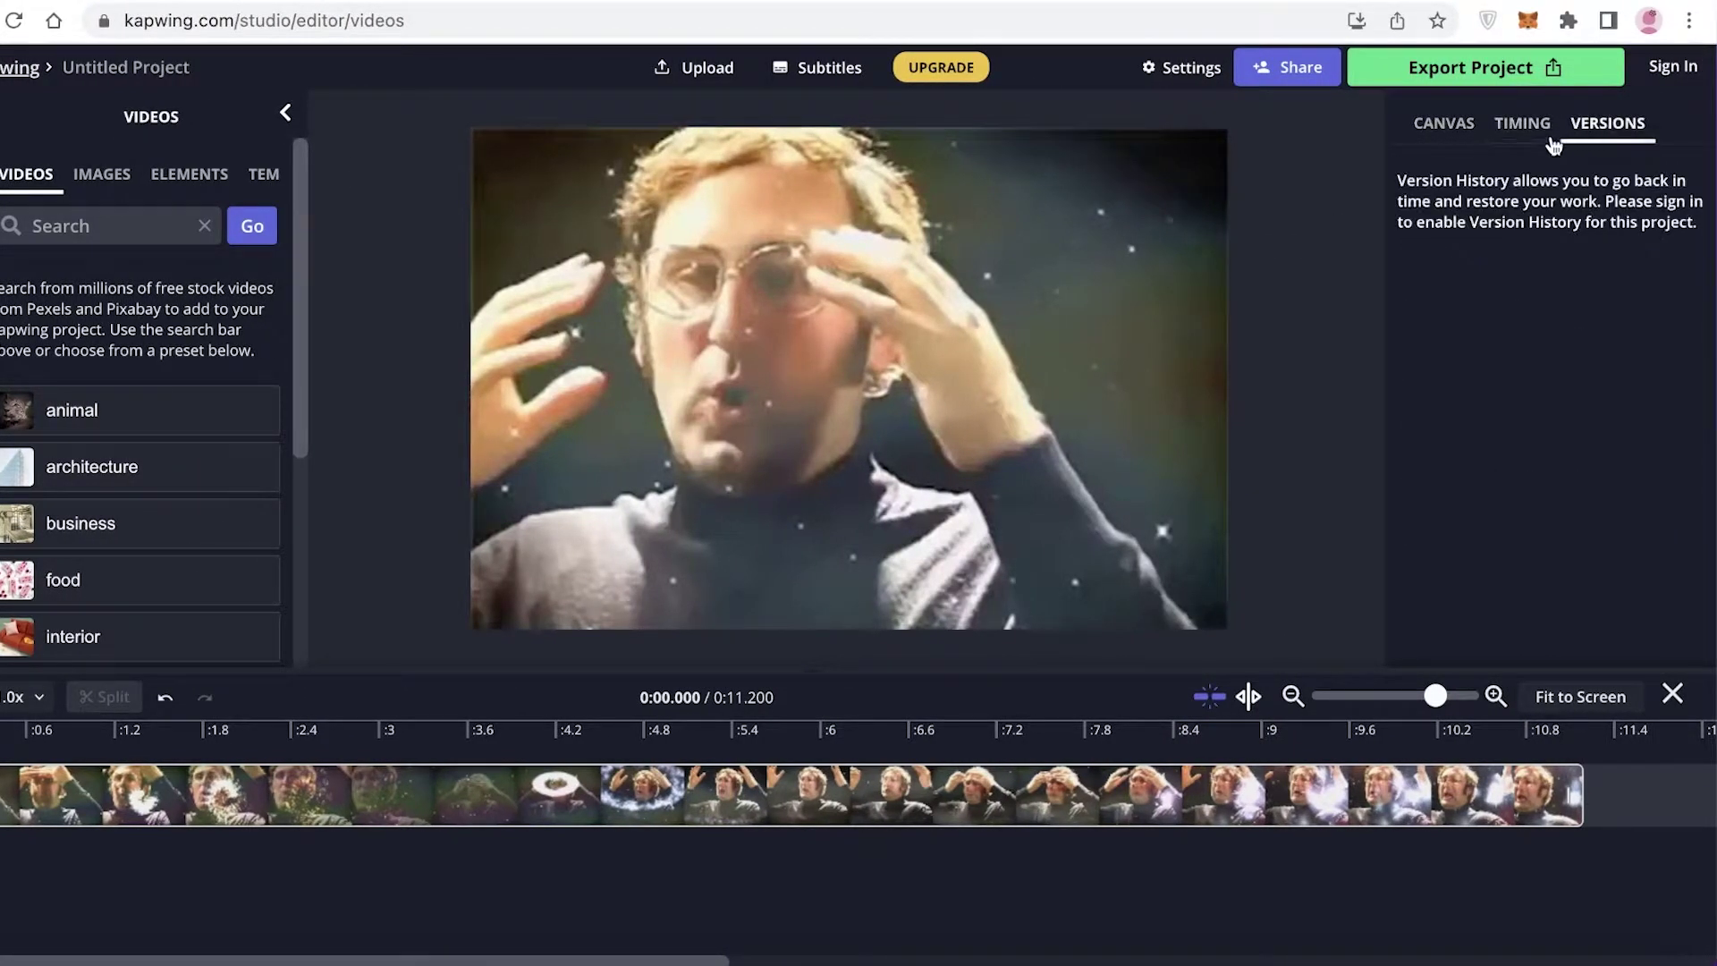
left_click(1446, 141)
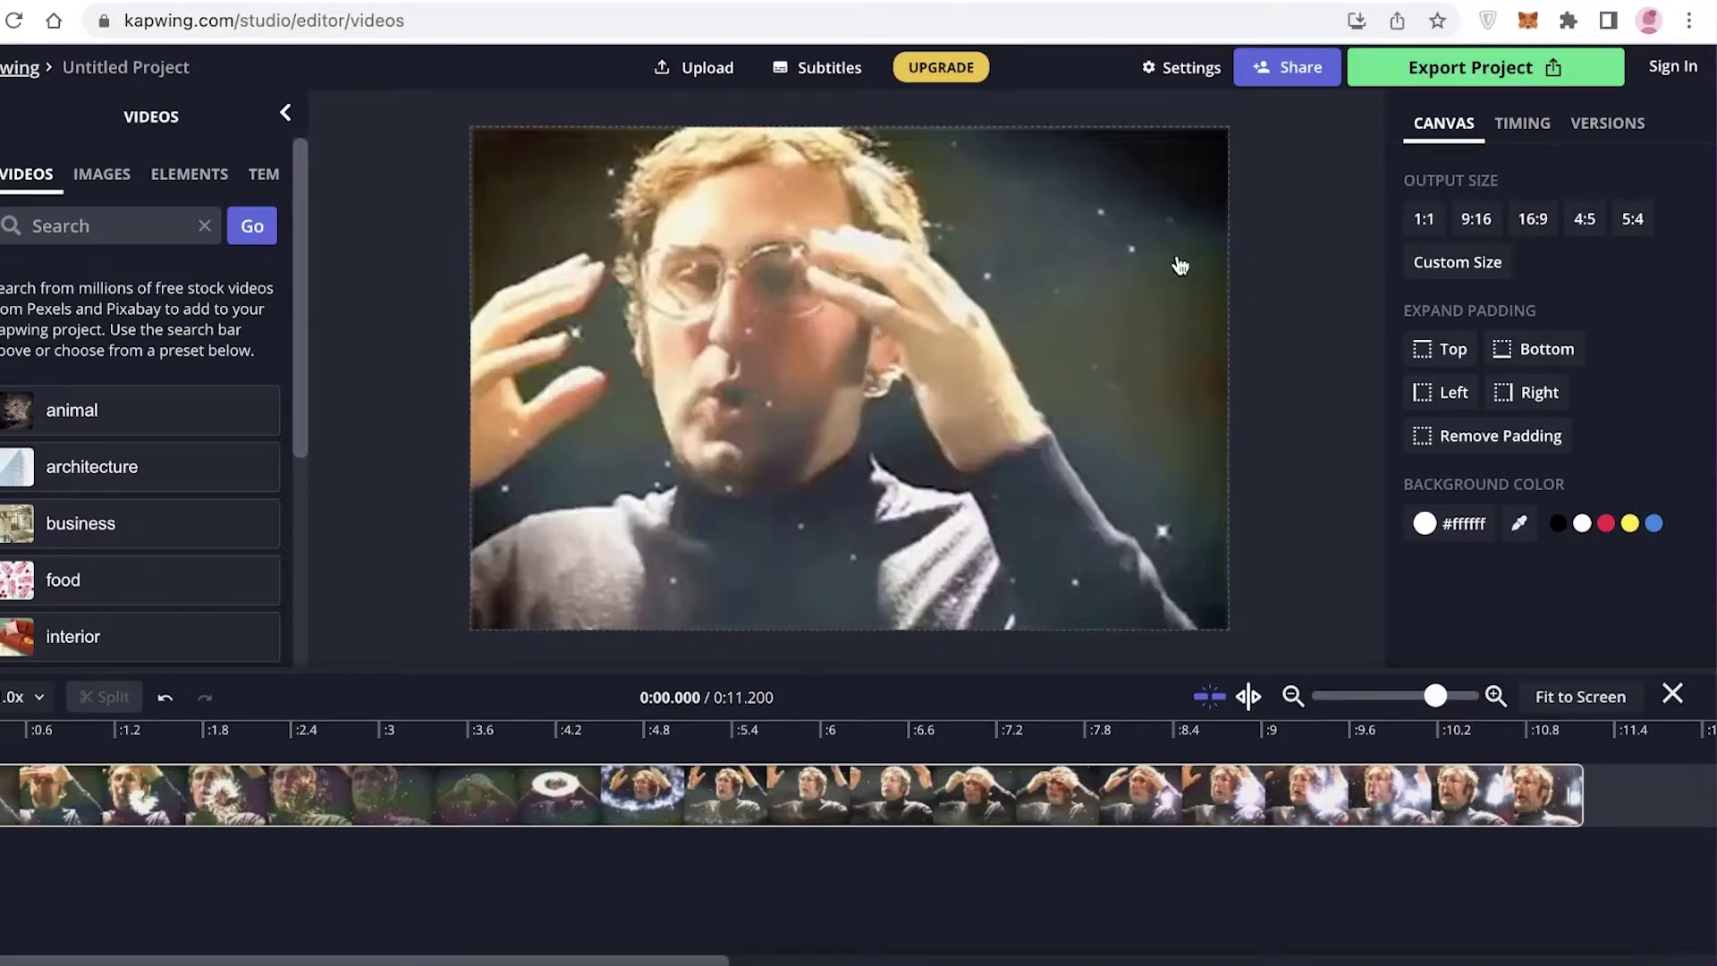
Step: Try the 9:16, 16:9, 4:5 and 5:4 output sizes, settling on a square 1:1 canvas
left_click(1474, 223)
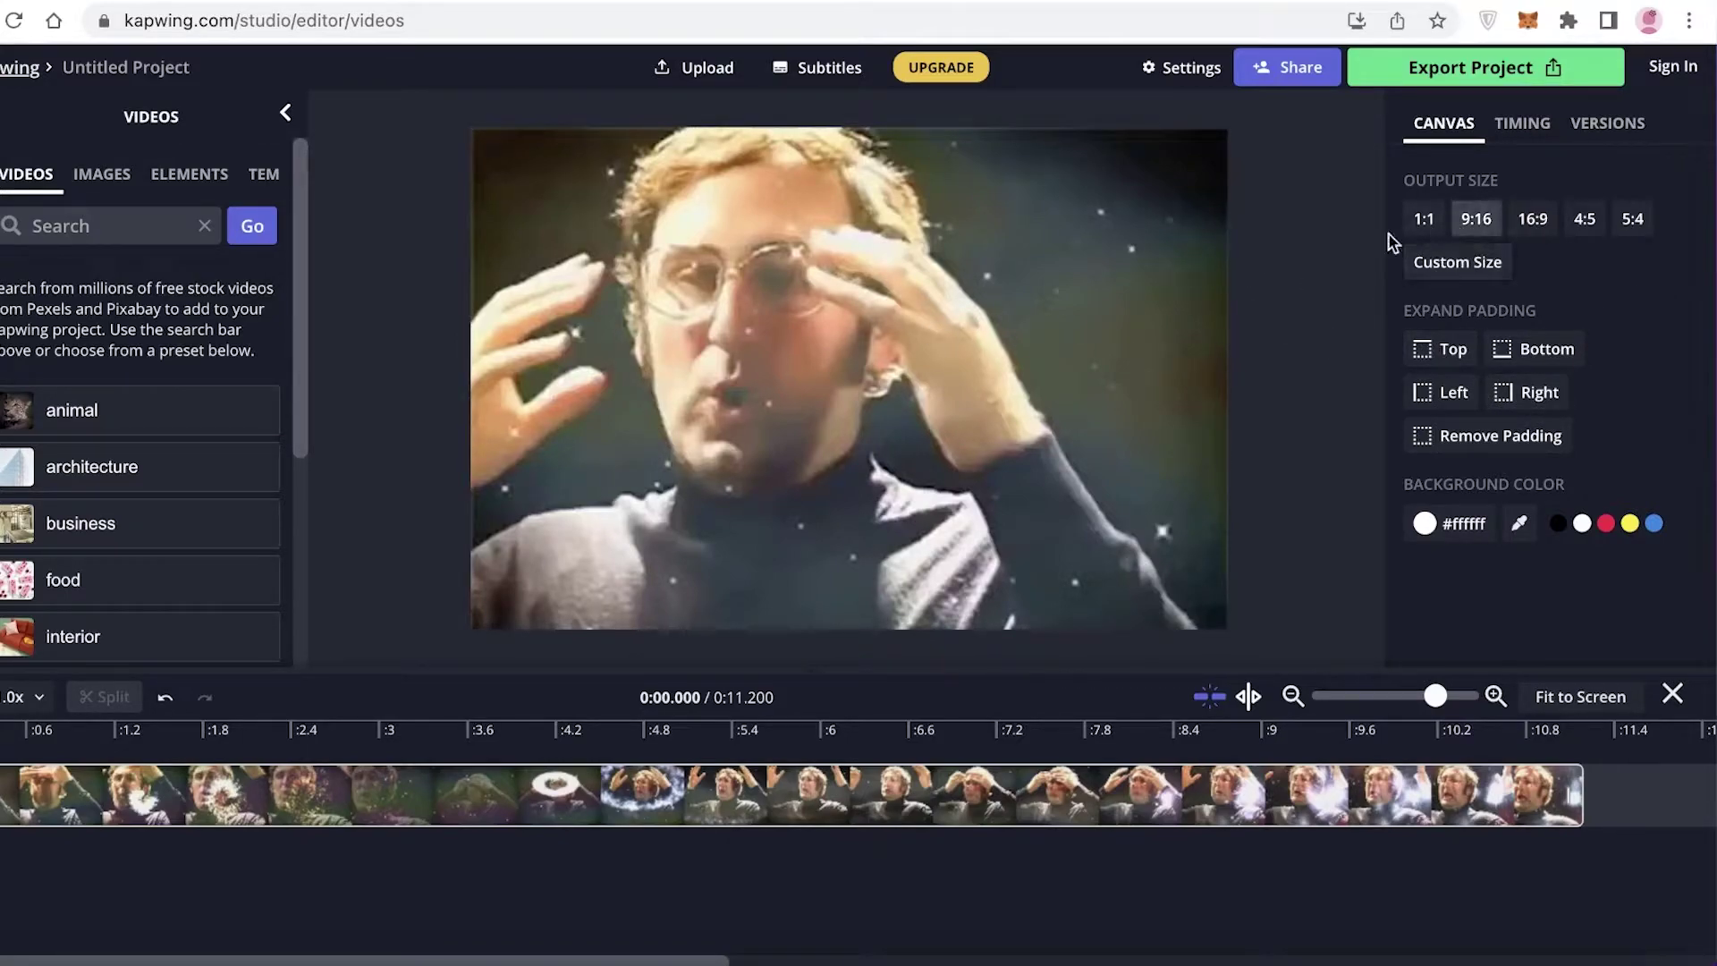
left_click(1424, 224)
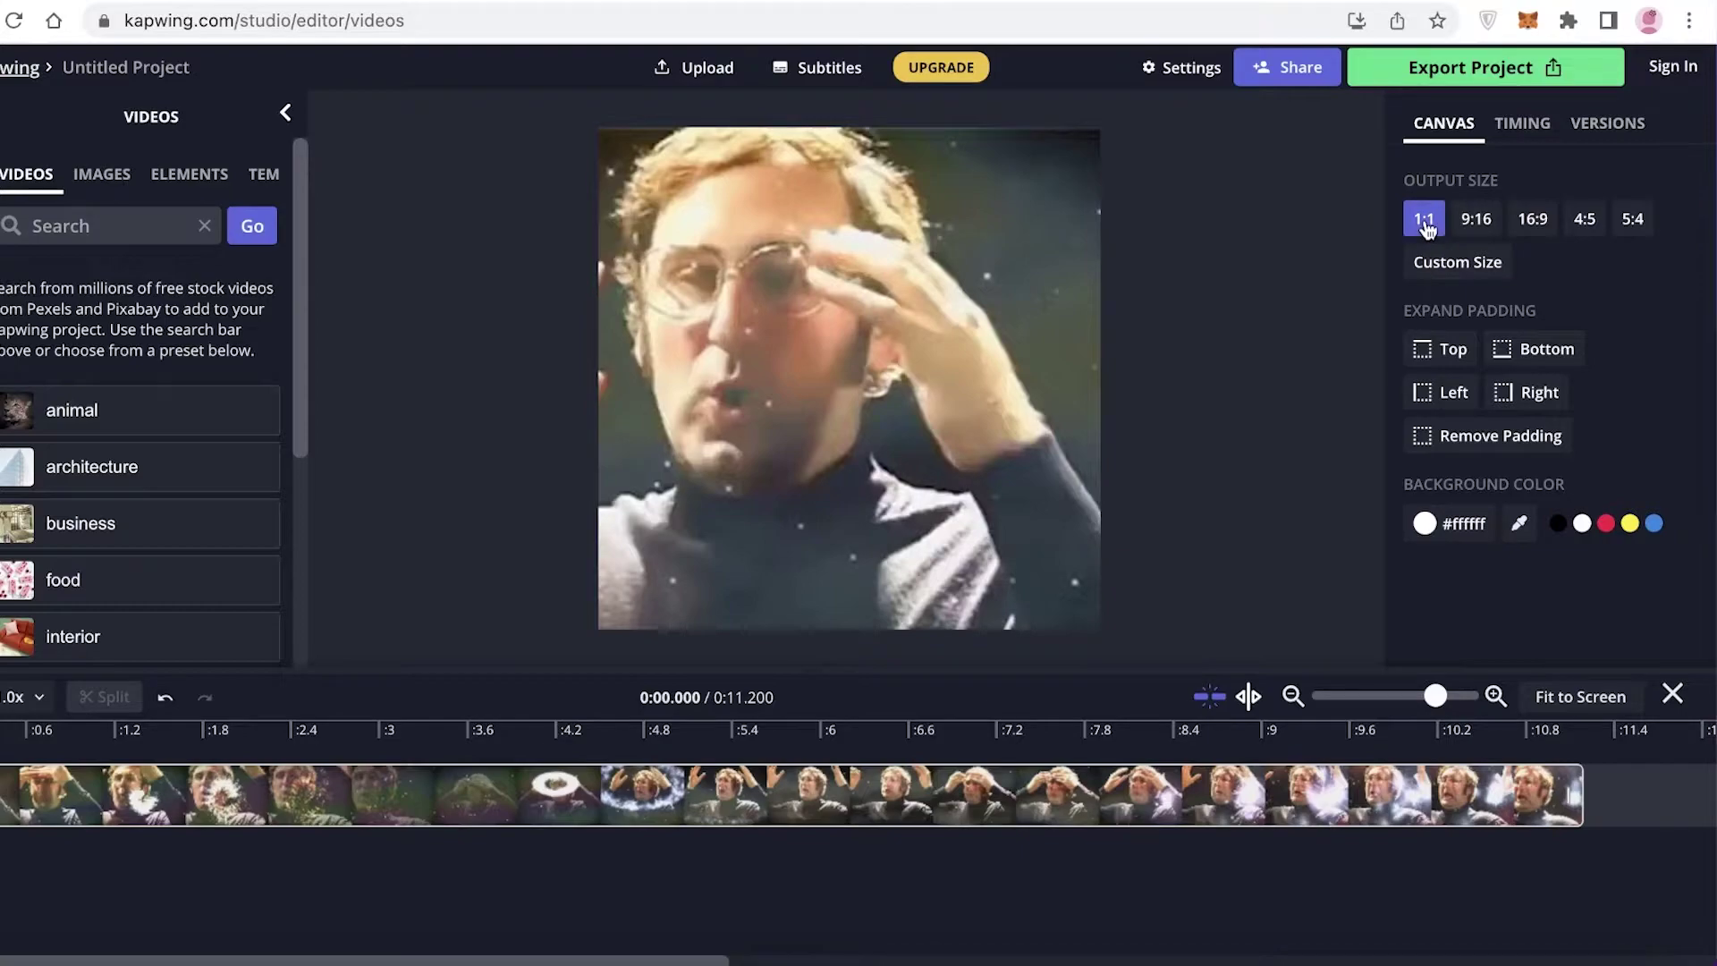
left_click(1475, 222)
left_click(1532, 222)
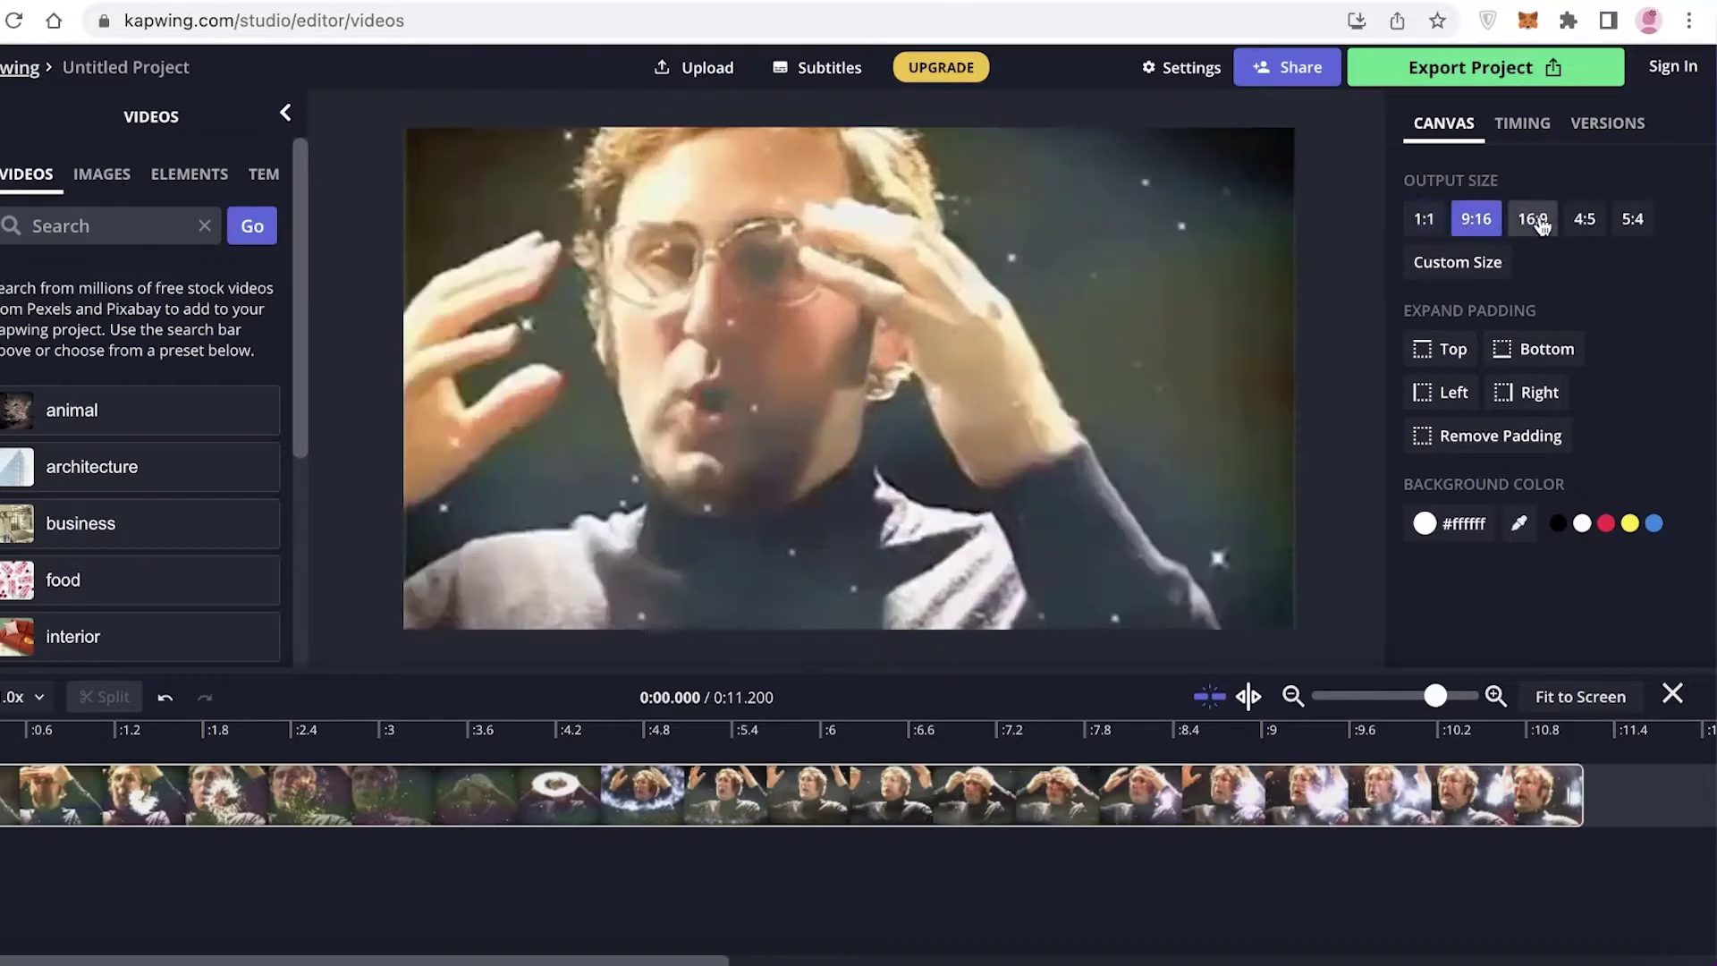
left_click(1585, 222)
left_click(1632, 224)
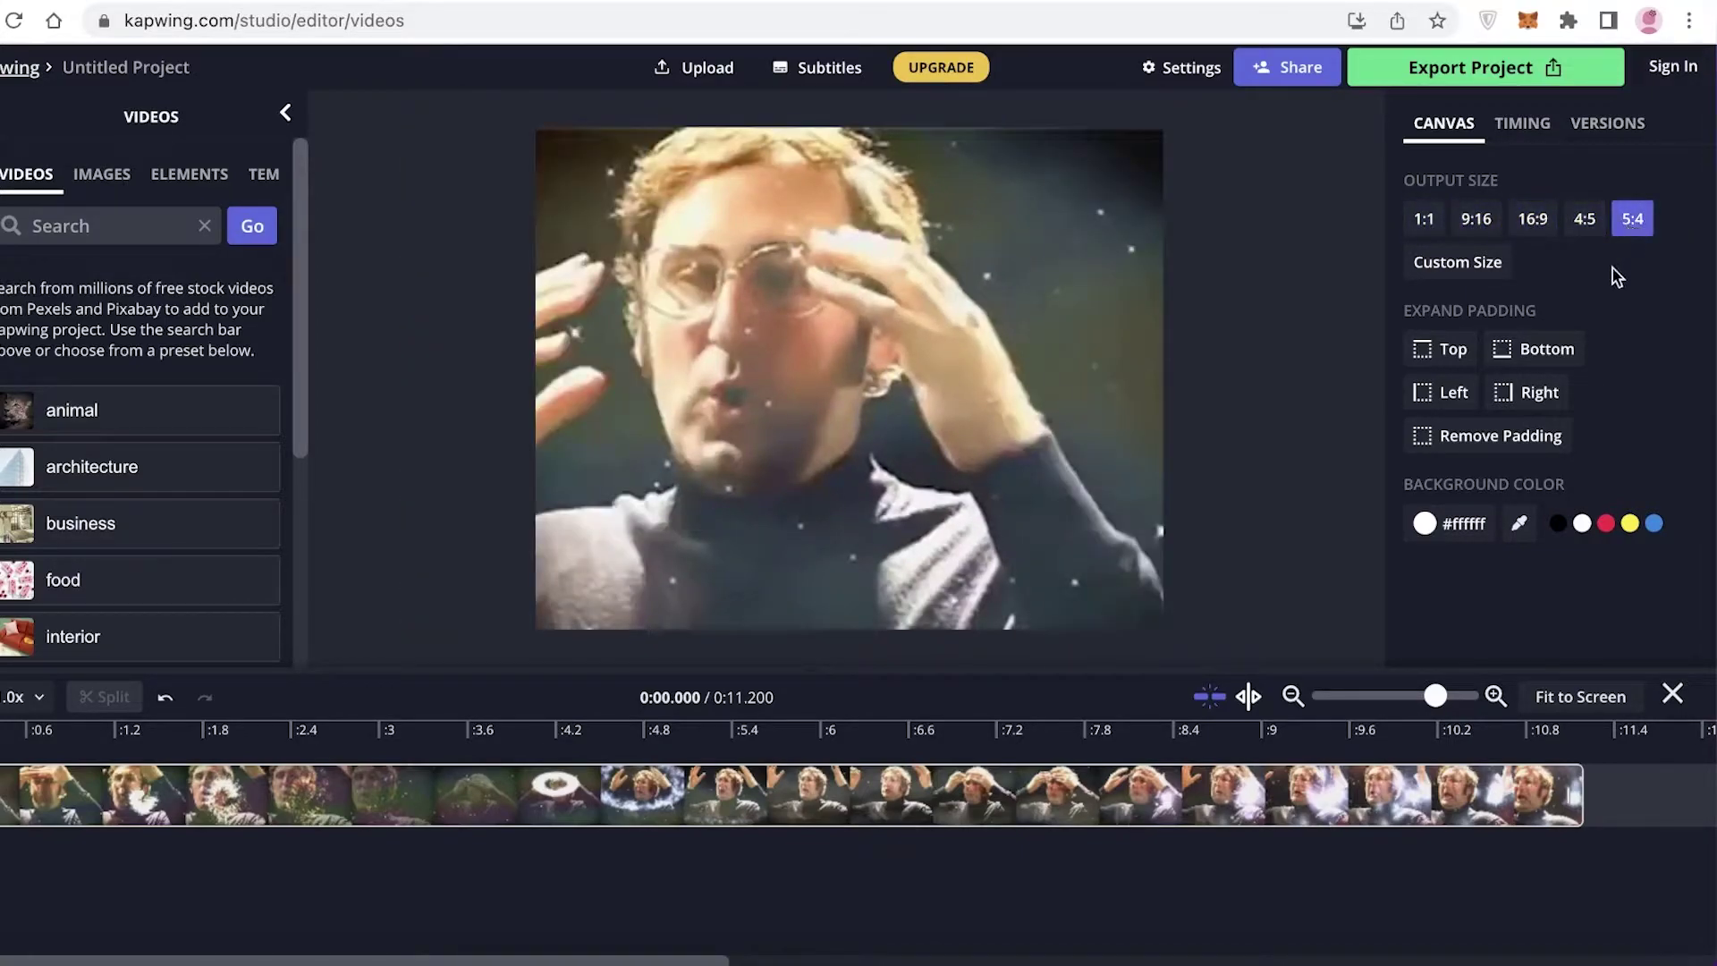
left_click(1428, 226)
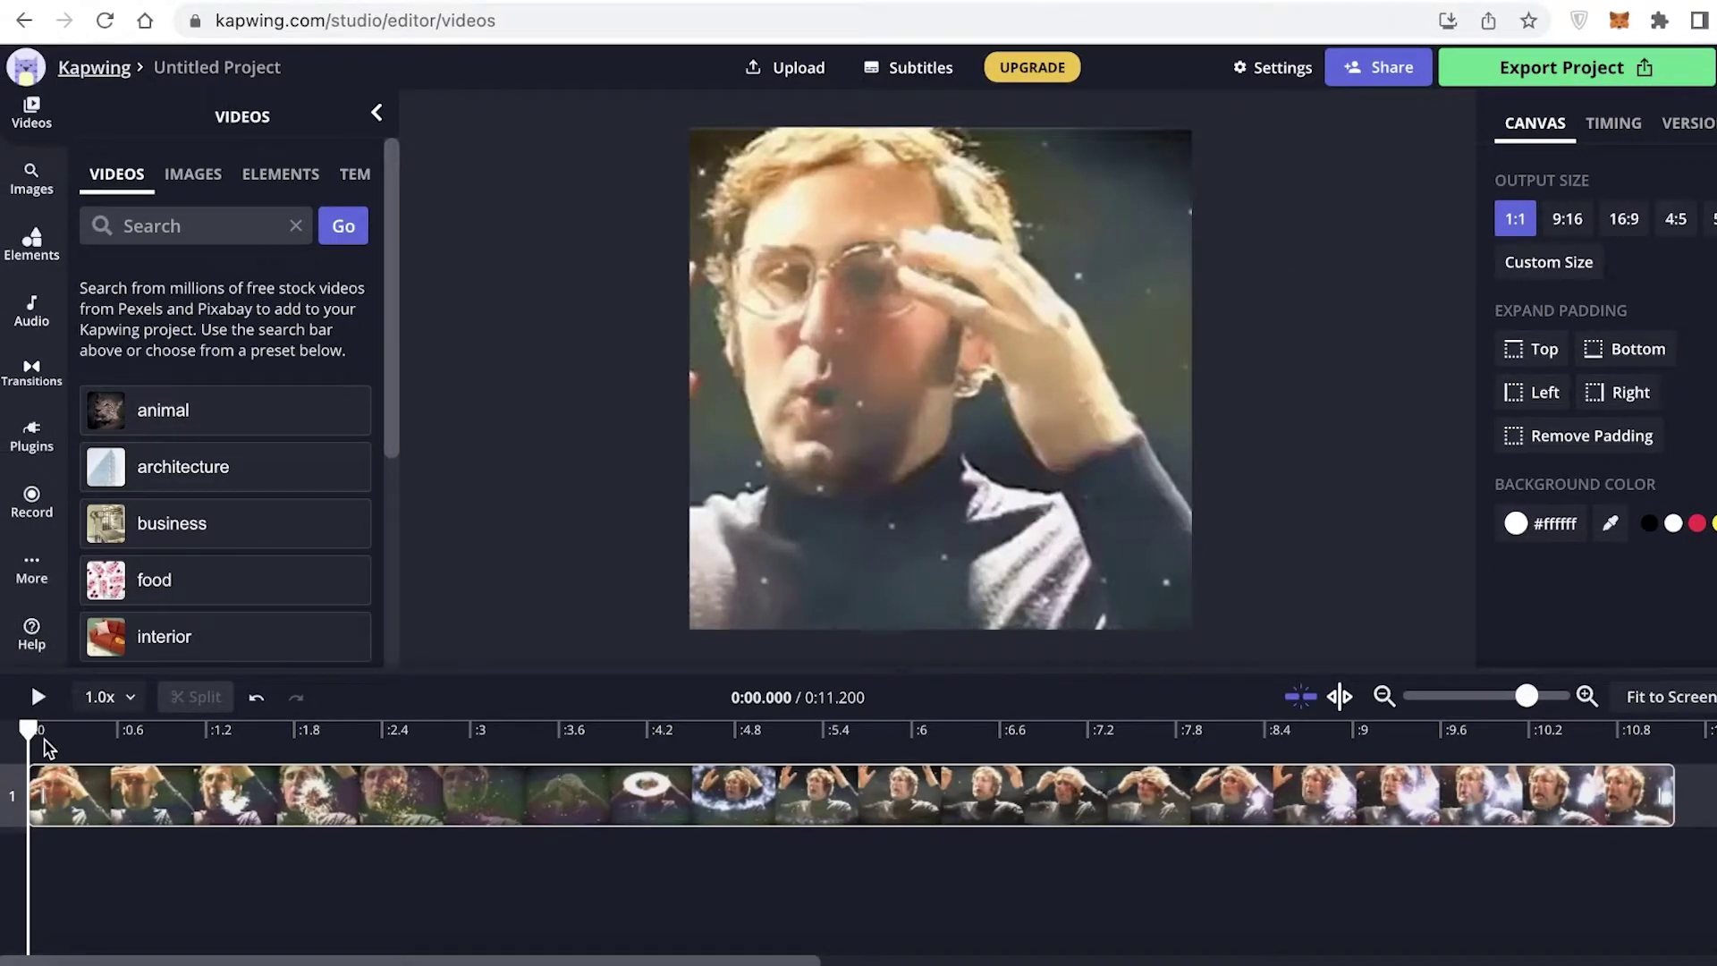
Step: Open Add Media's Emojis tab and drag the 🙏 praying-hands emoji toward the canvas
mouse_move(30, 761)
left_mouse_down()
mouse_move(253, 761)
mouse_move(29, 761)
left_mouse_up()
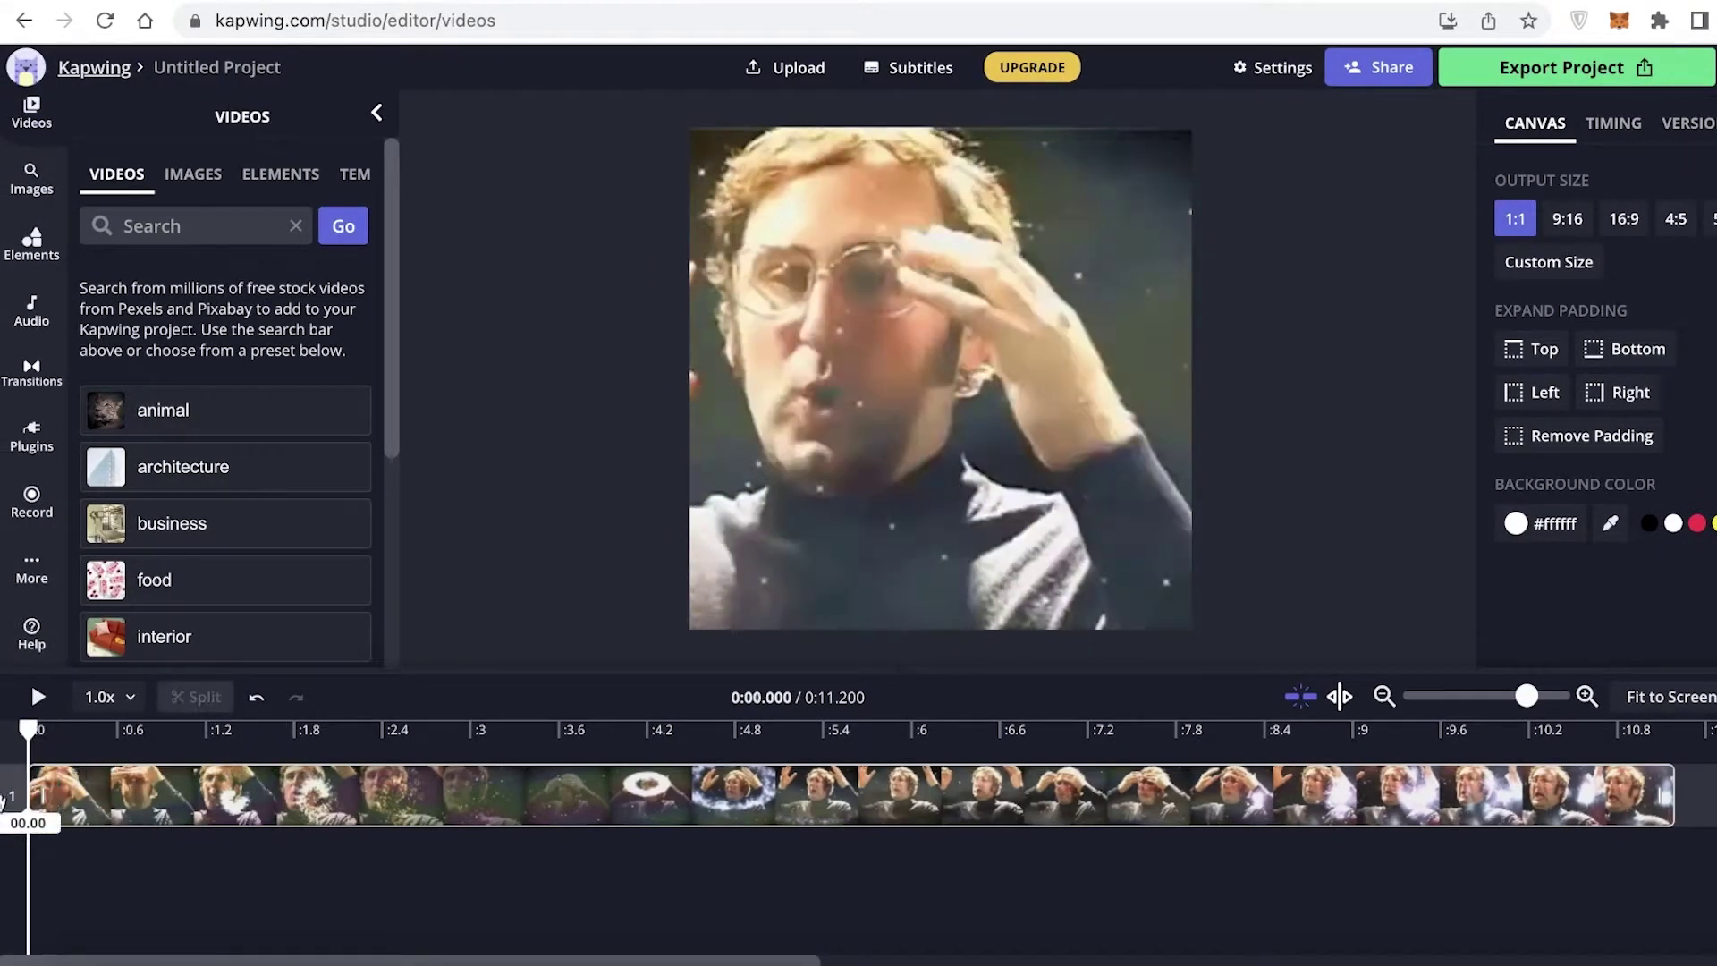
scroll(56, 253, "up", 3)
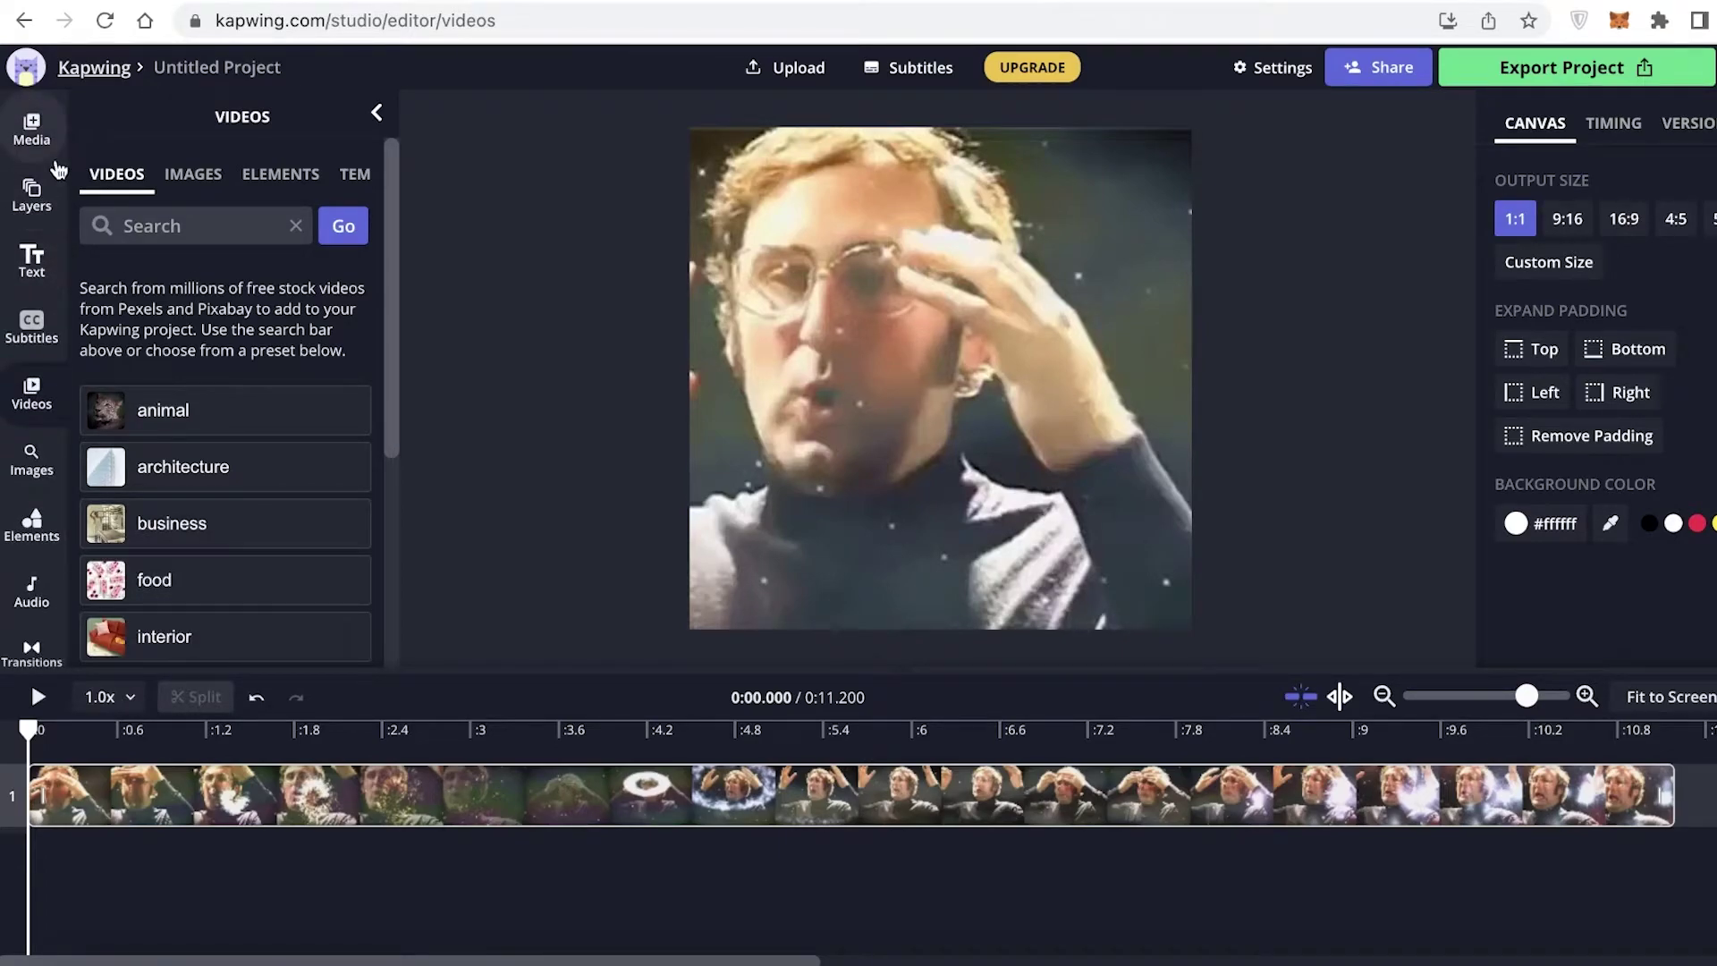
left_click(38, 145)
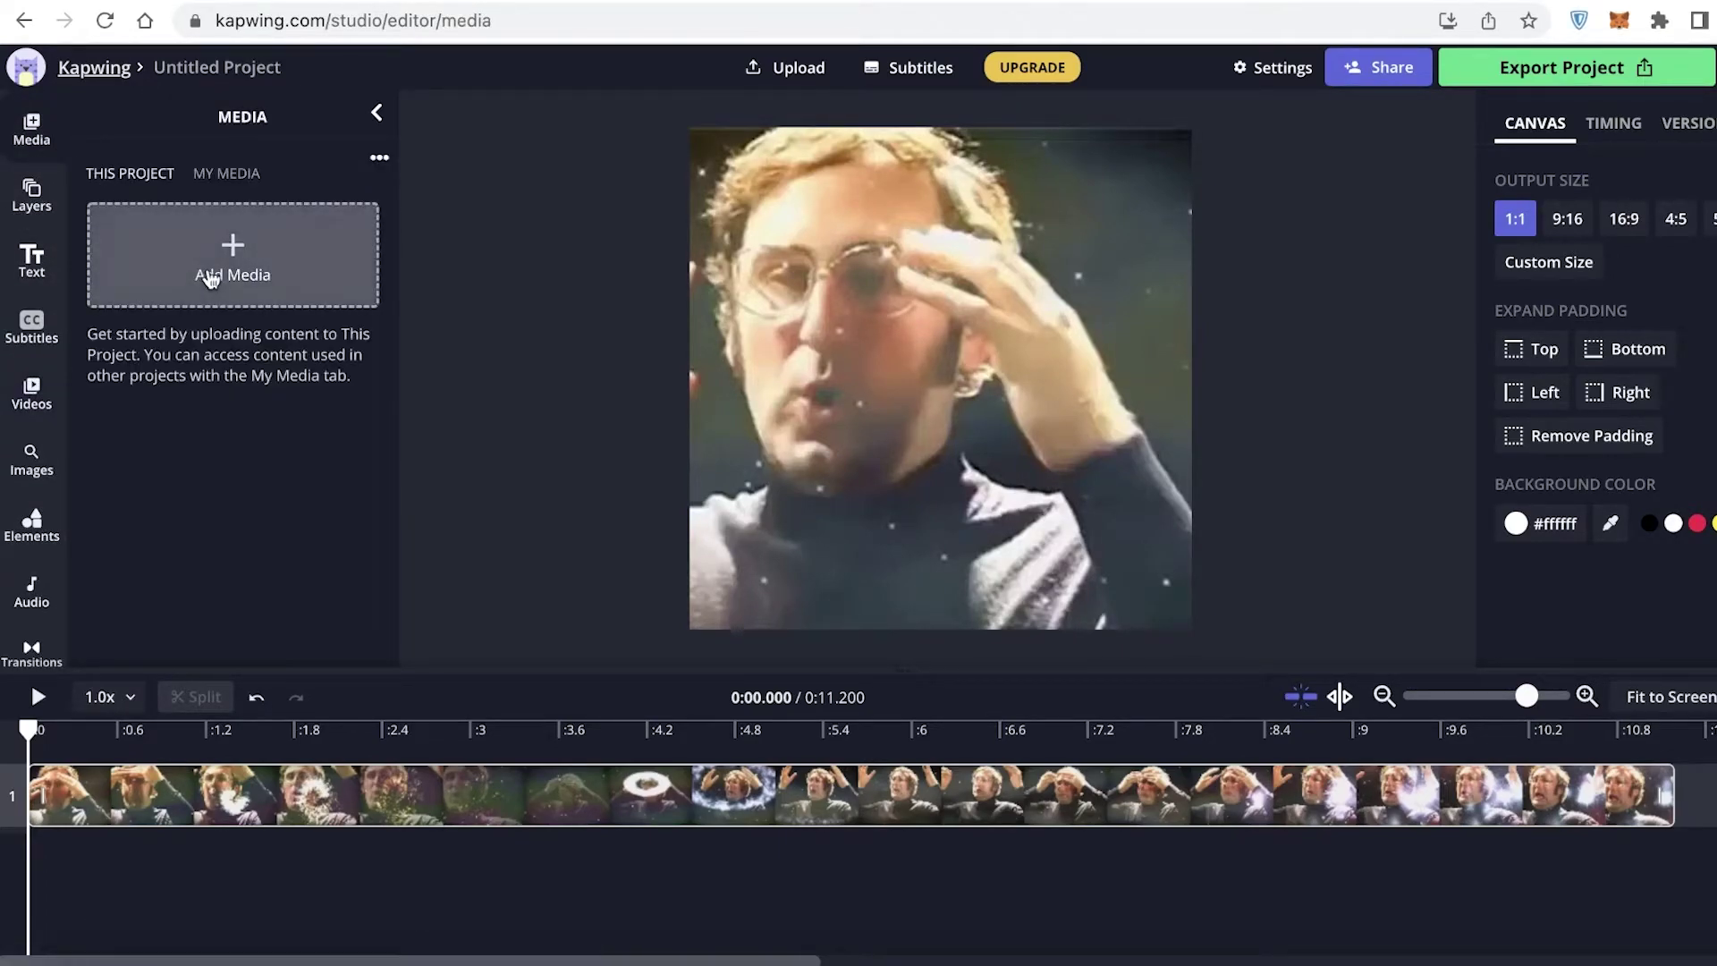
left_click(207, 275)
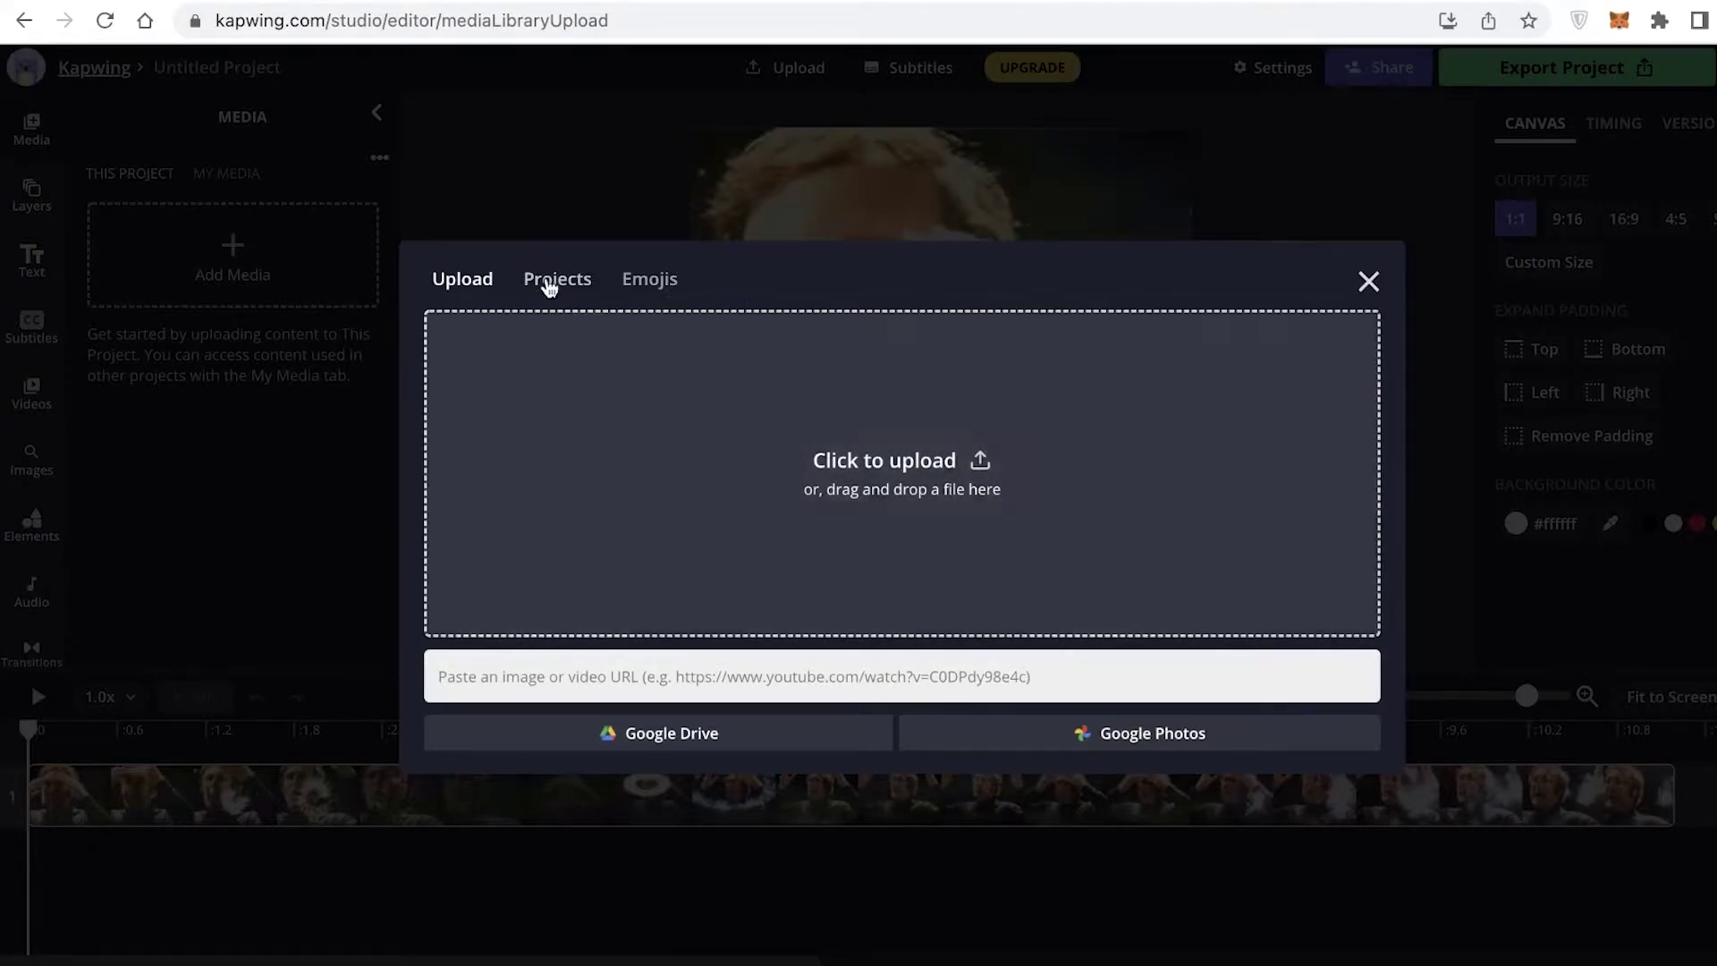
left_click(548, 284)
left_click(647, 280)
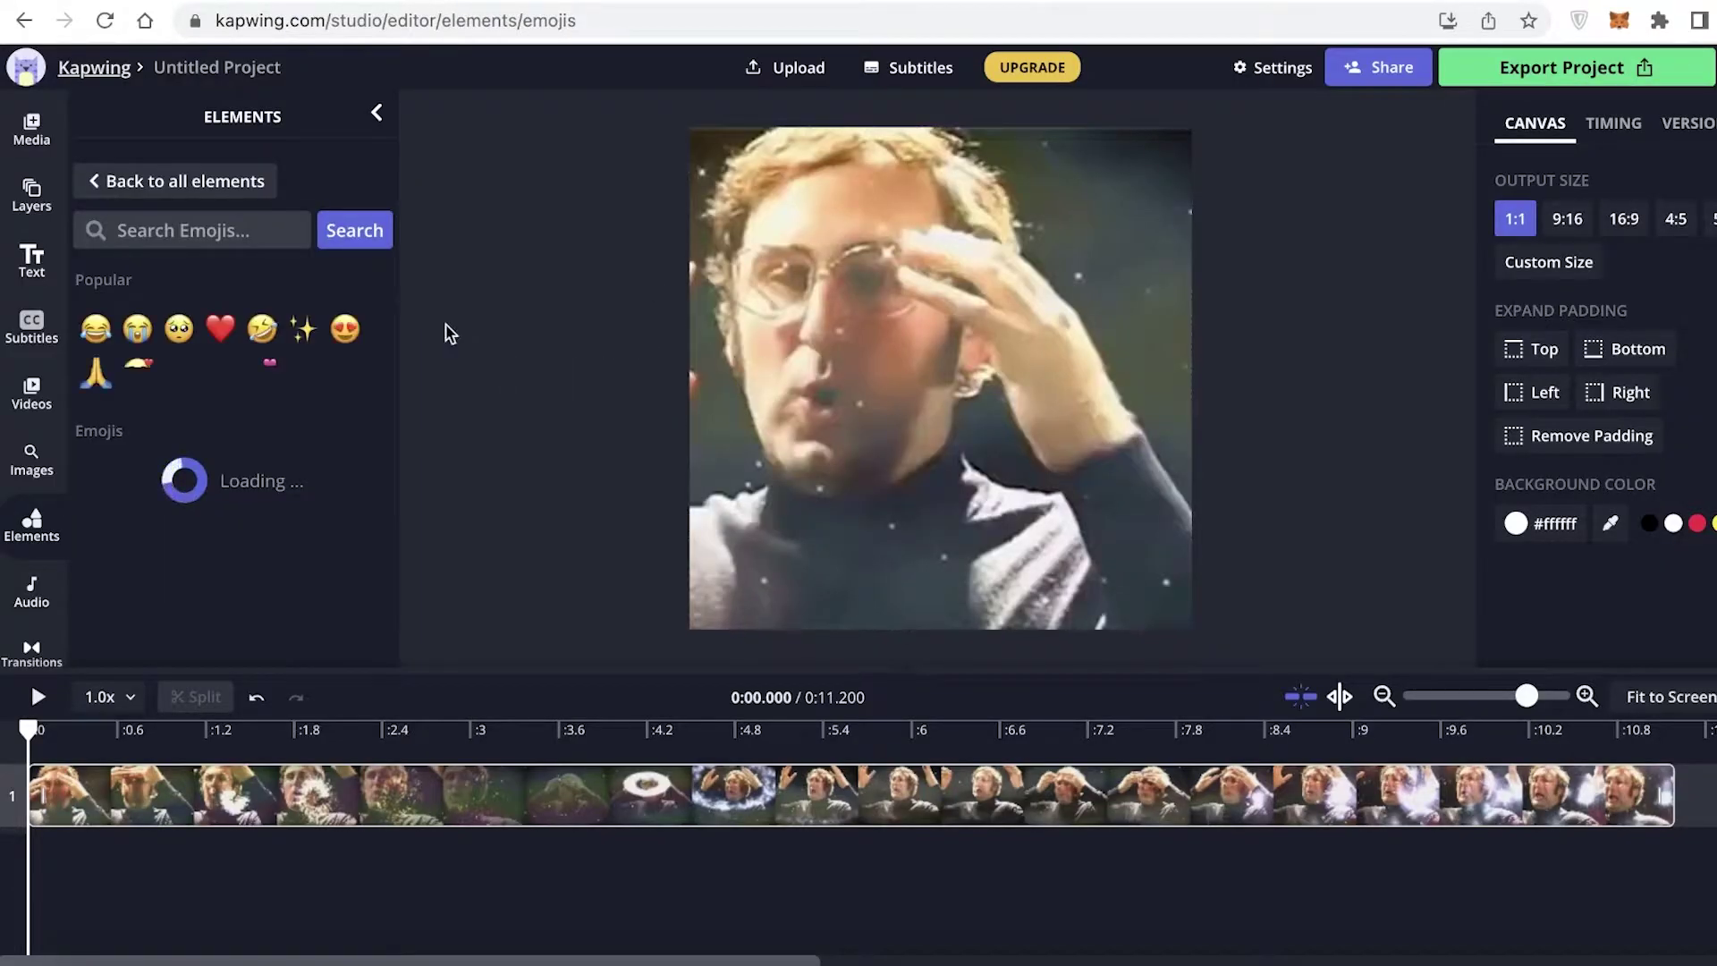
scroll(260, 340, "down", 8)
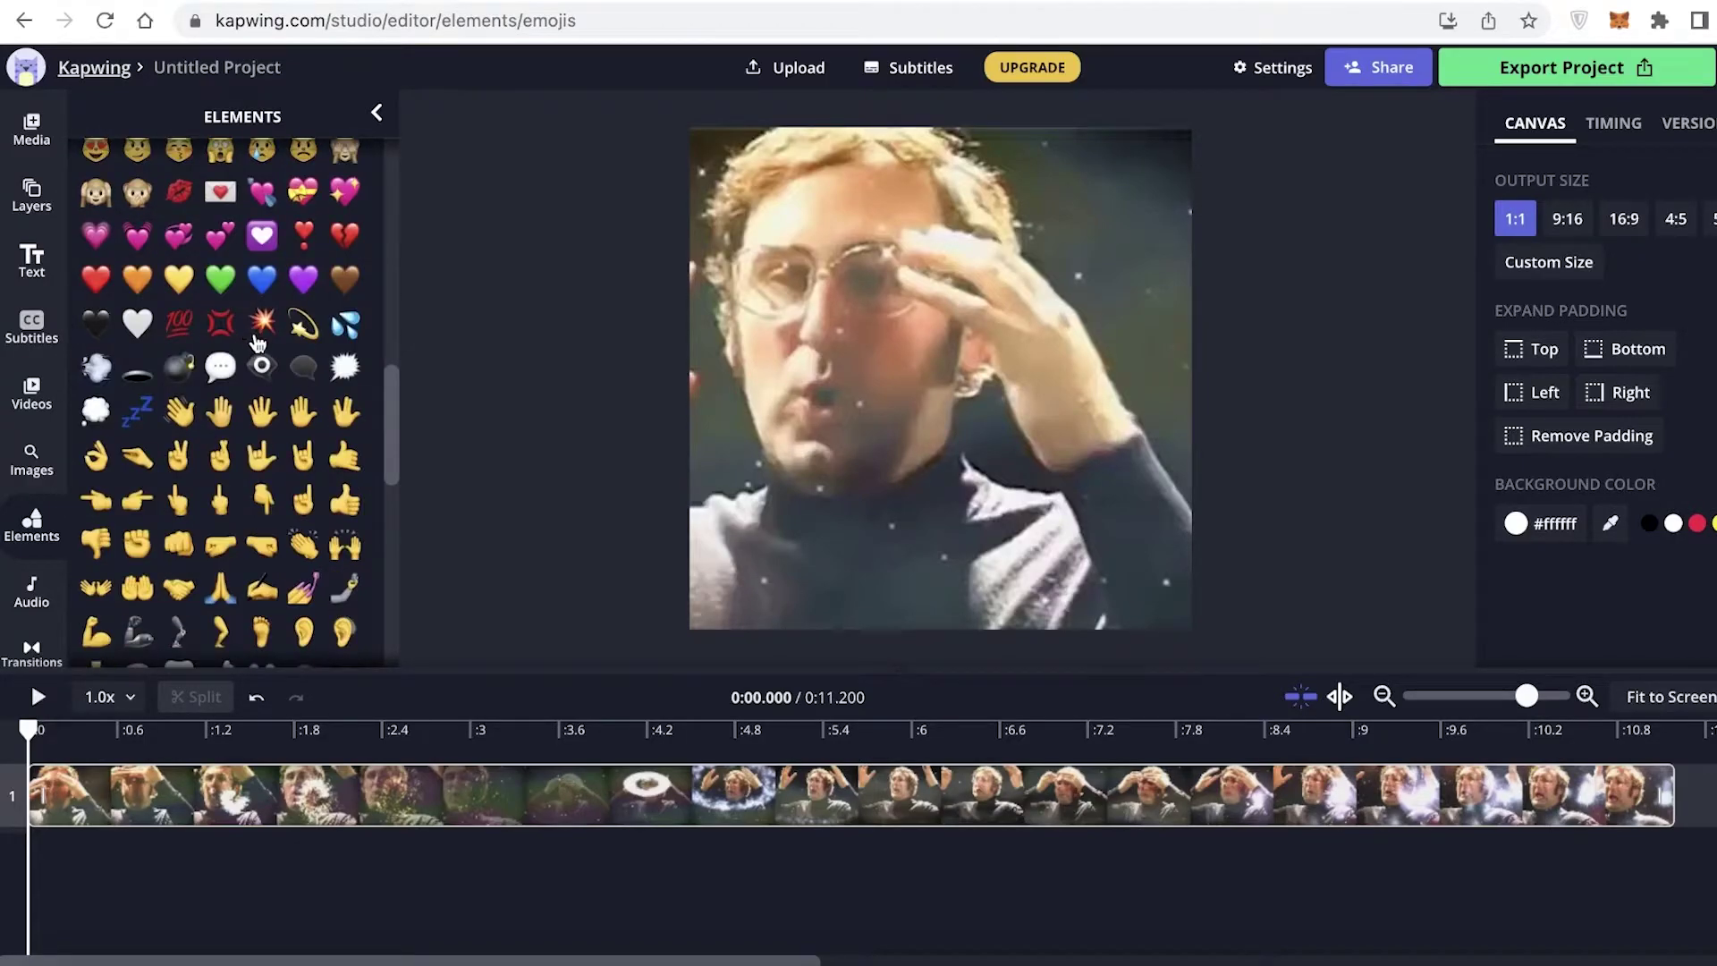
scroll(257, 343, "up", 10)
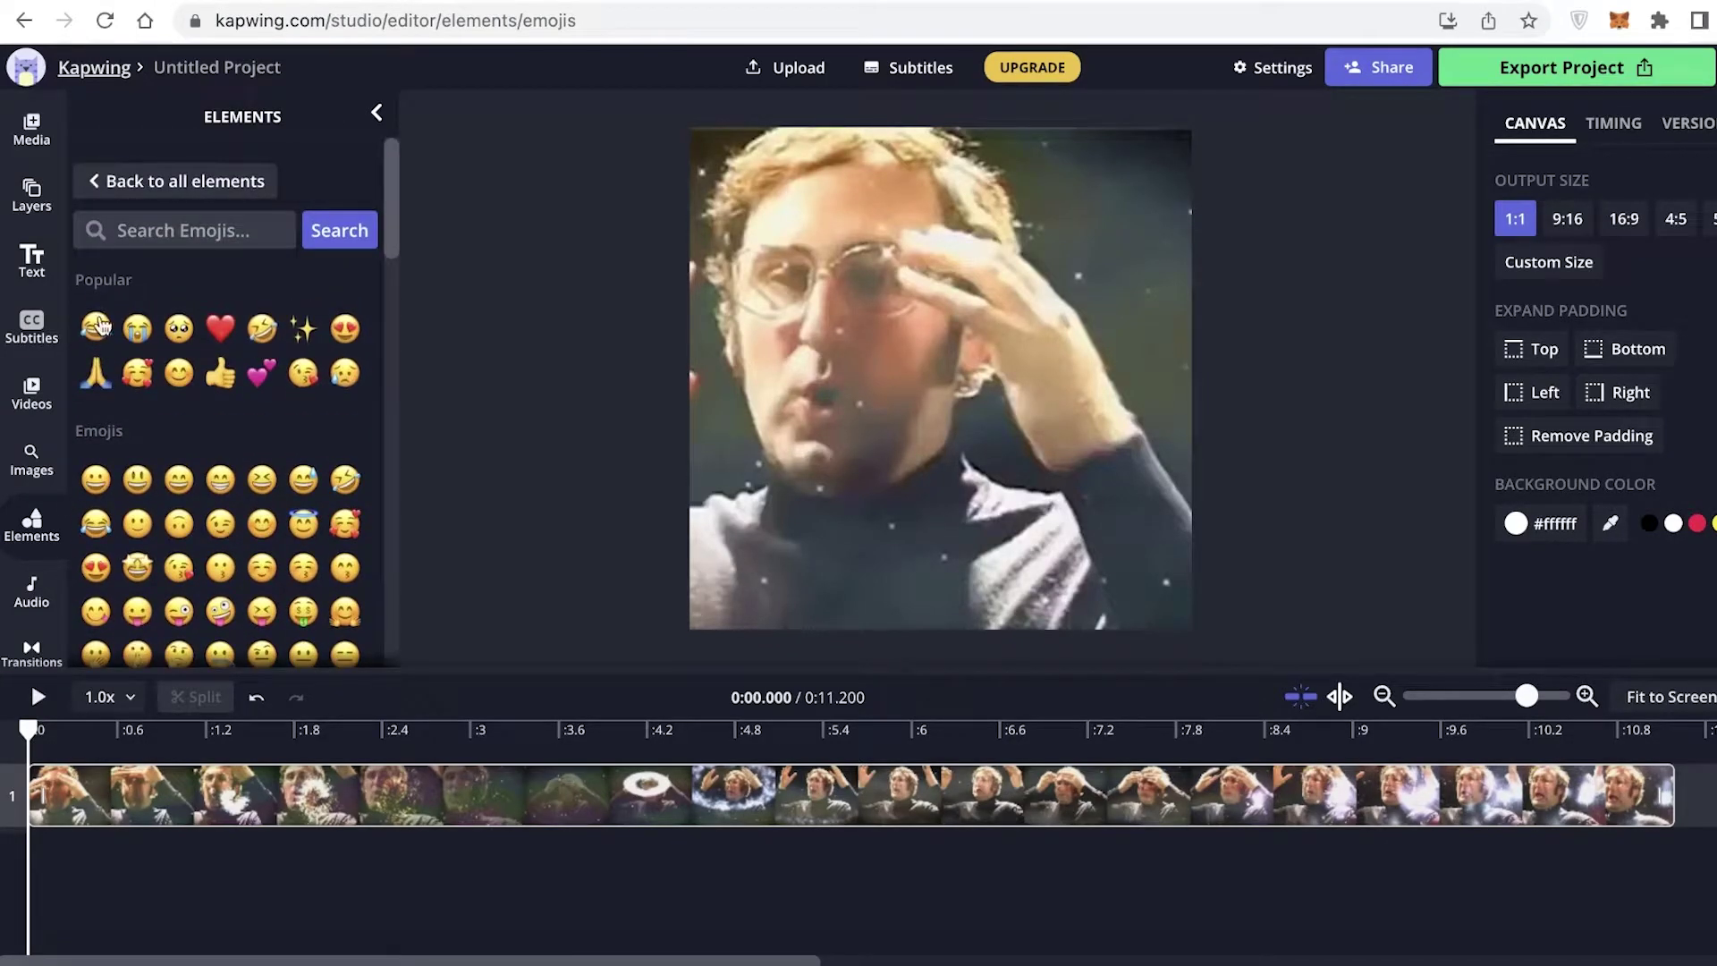
left_click_drag(99, 374, 224, 351)
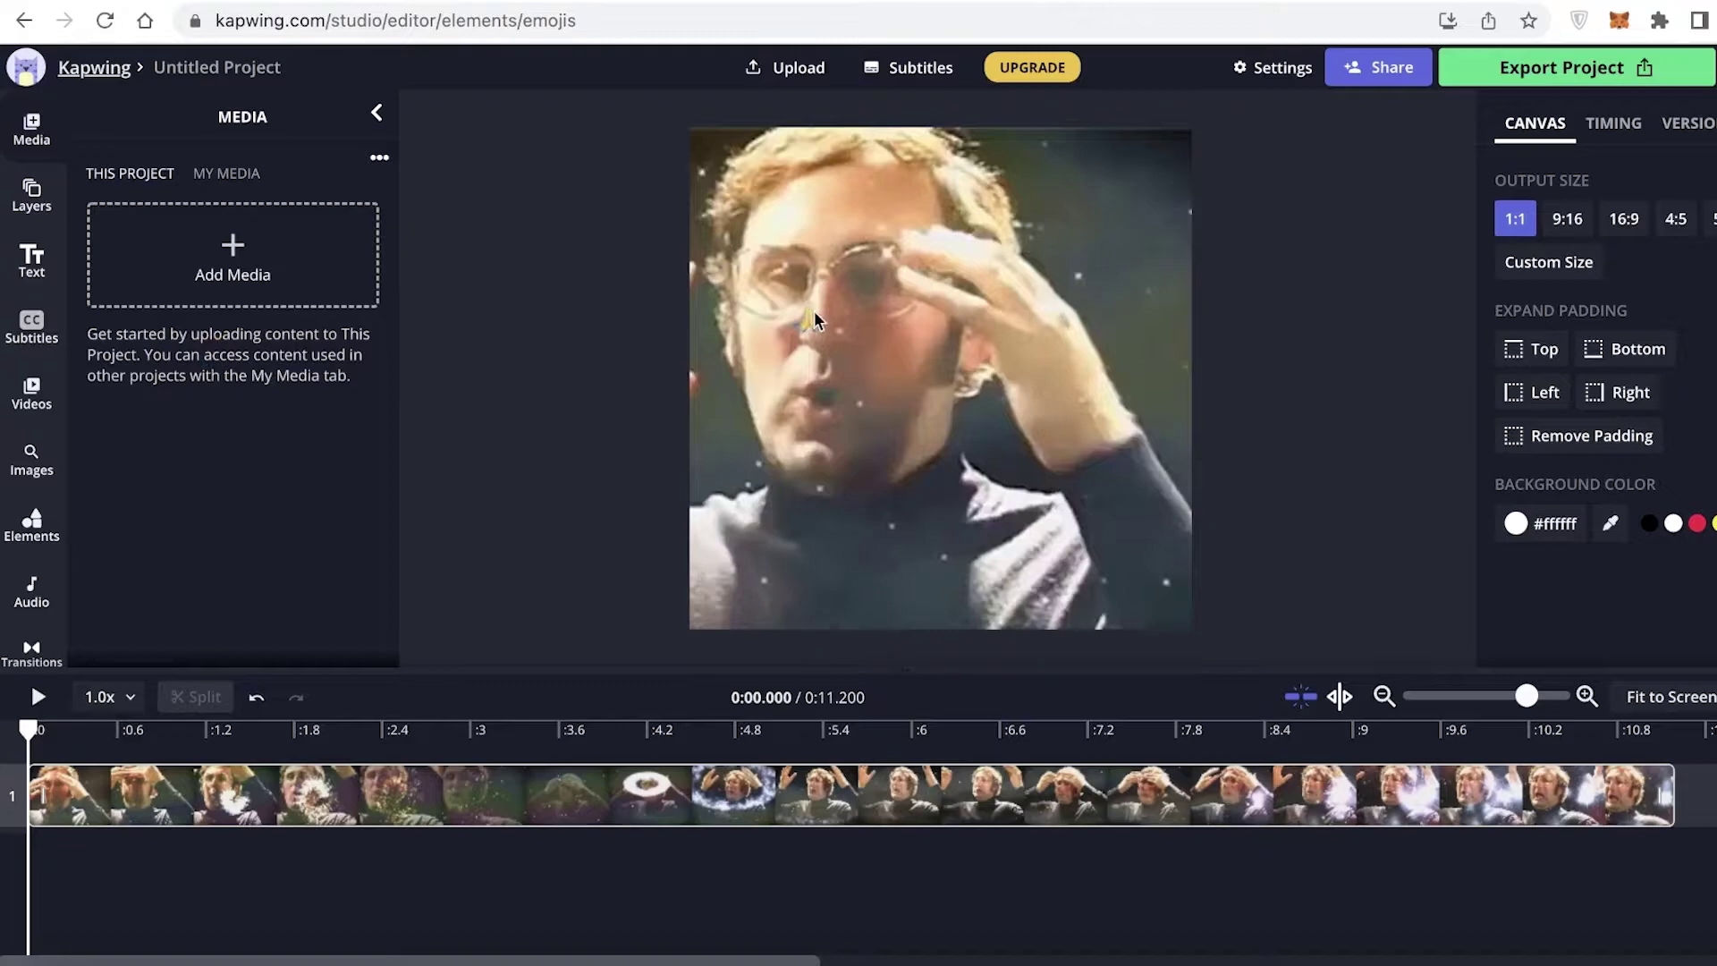
Step: Add a sample header text box, then delete it
left_click(31, 259)
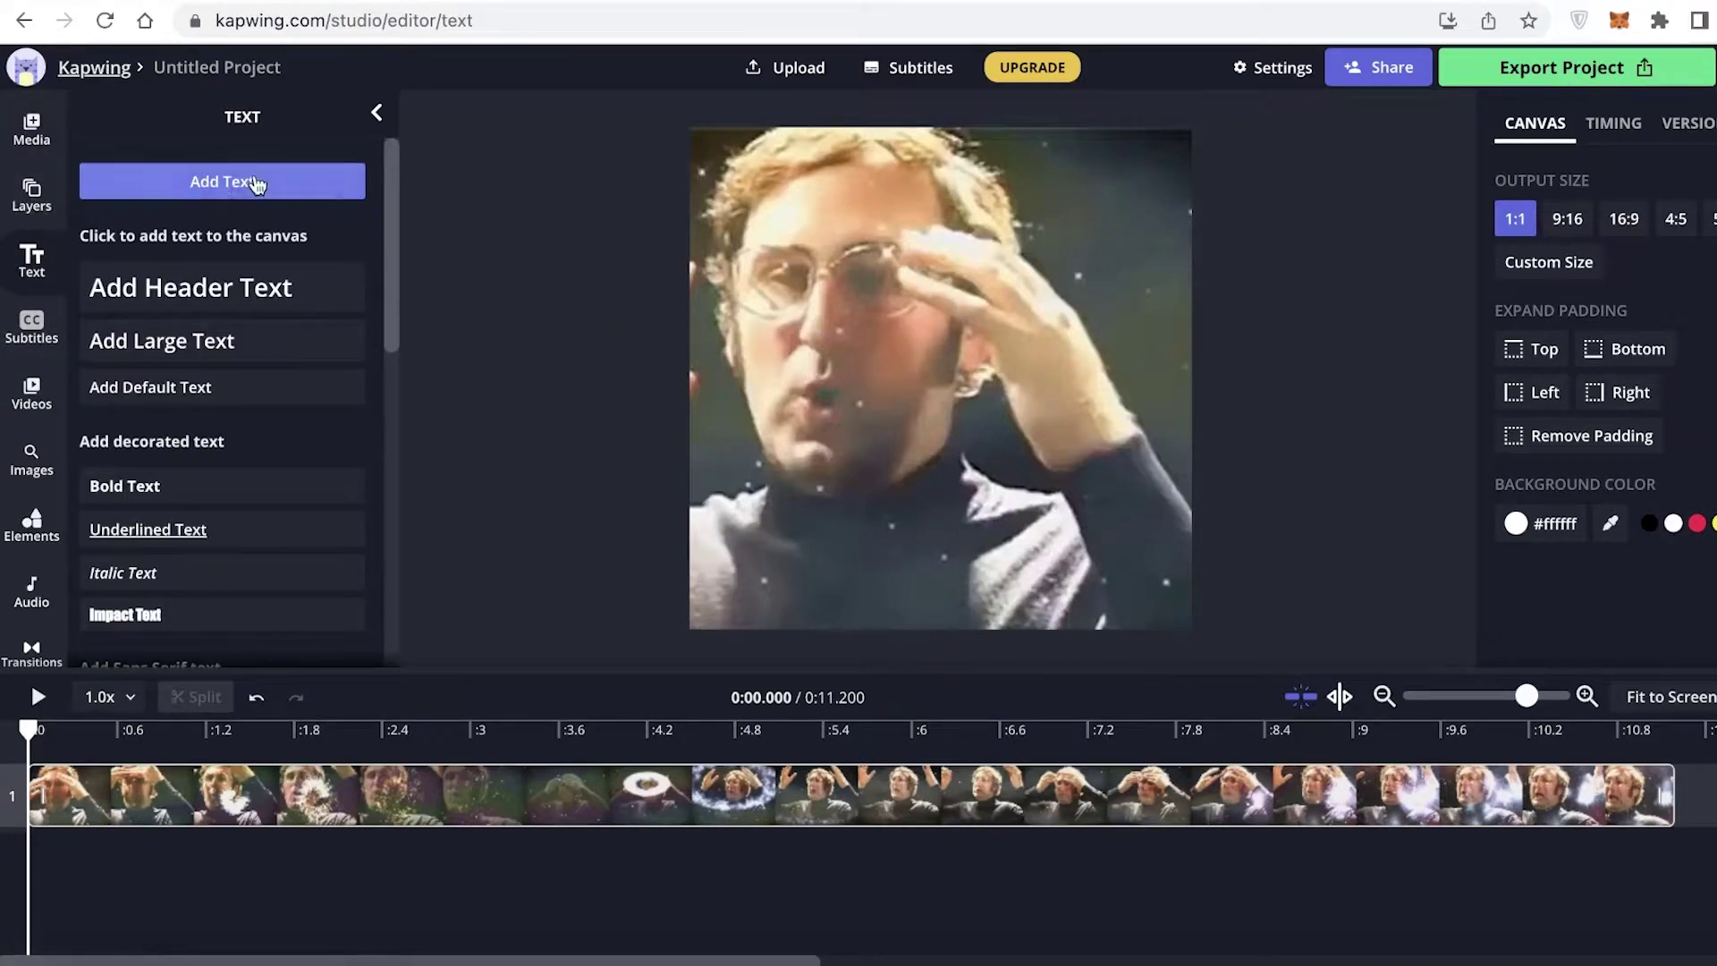
left_click(215, 271)
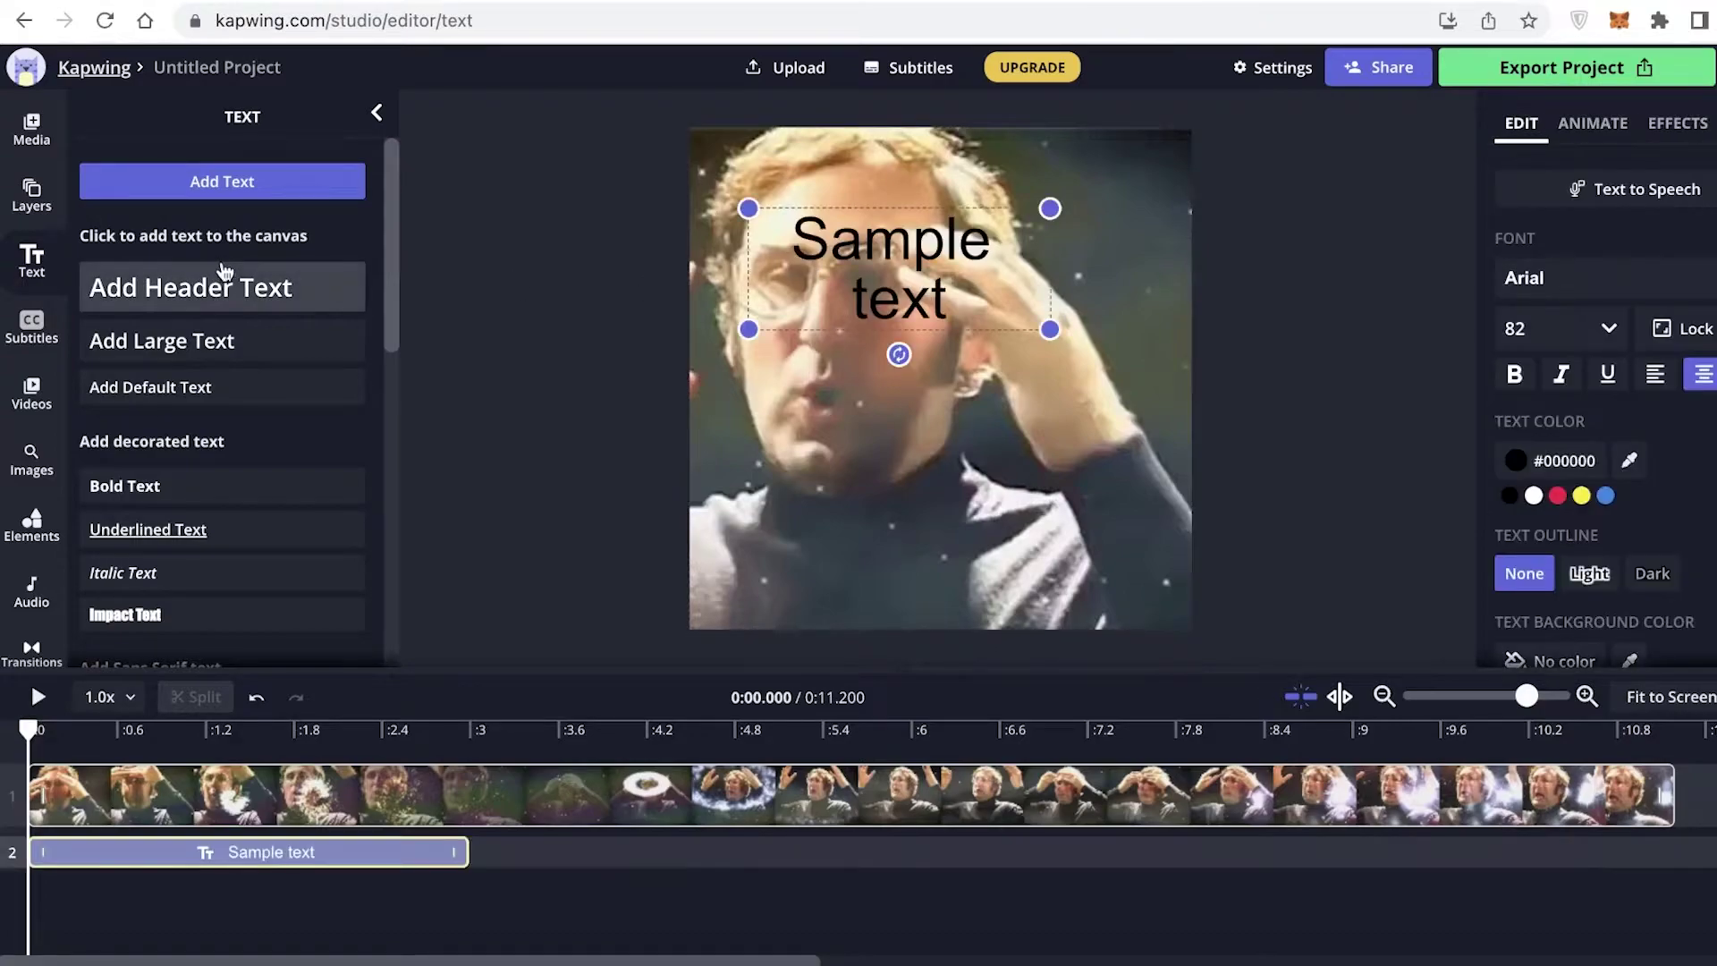
key("Delete")
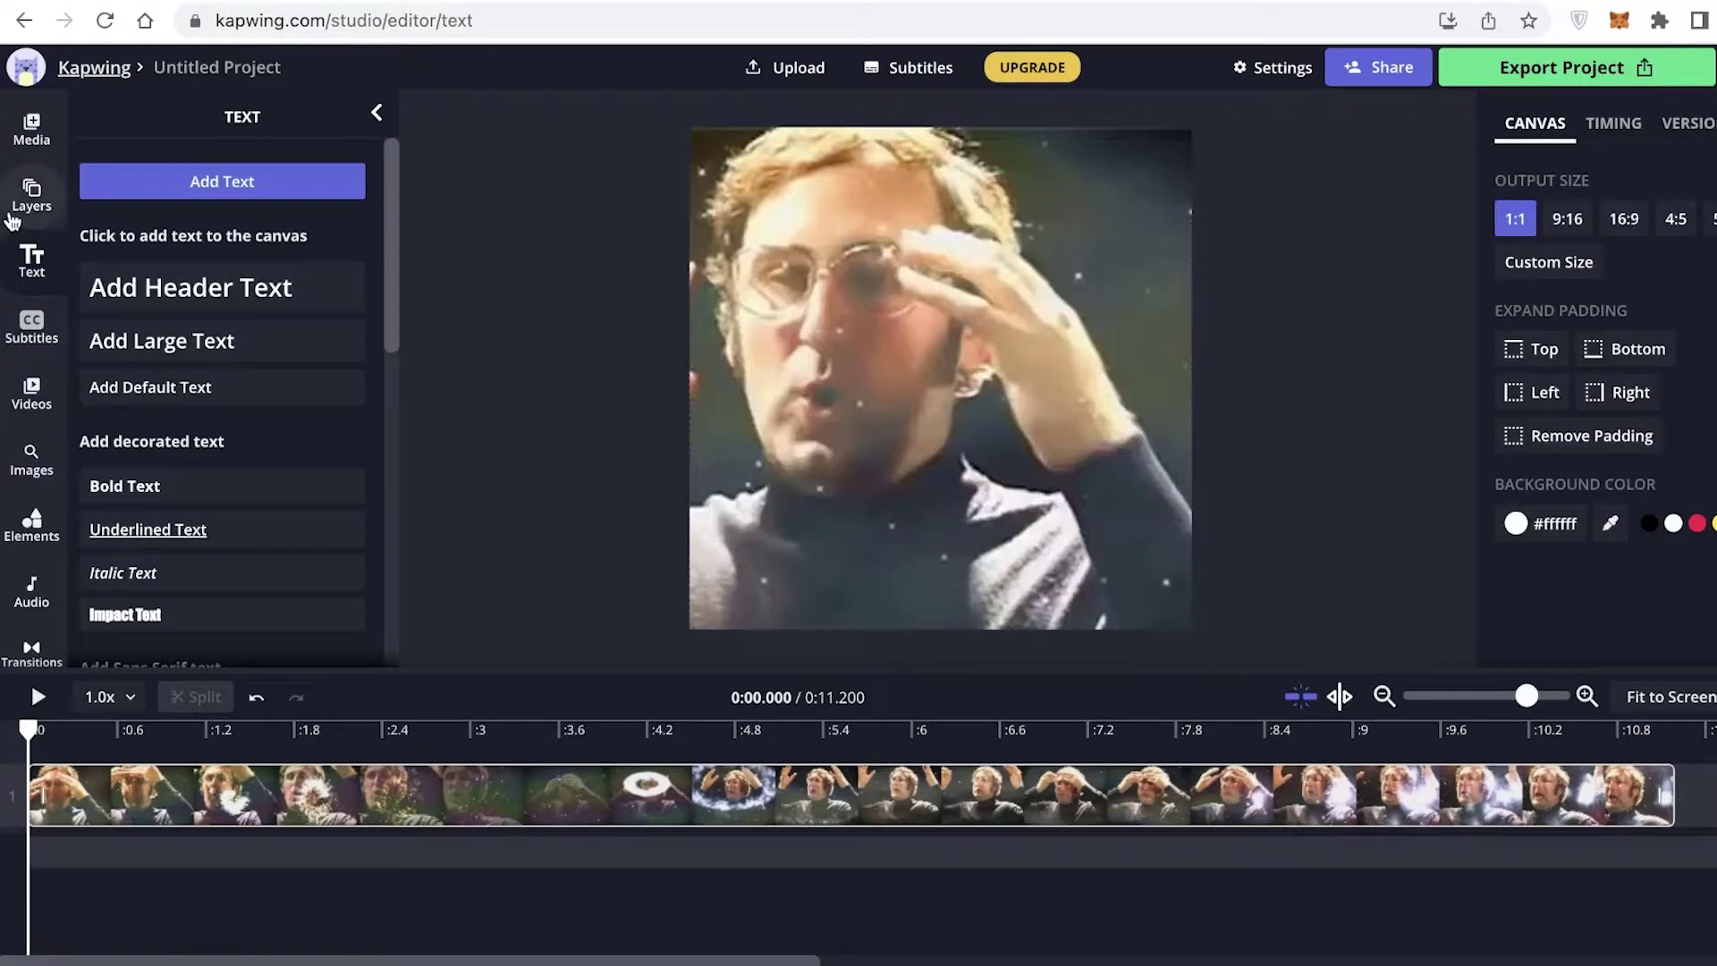
Step: Resize the sample.mp4 layer down to the canvas's top-left quarter, leaving the rest white
left_click(32, 192)
left_click(157, 186)
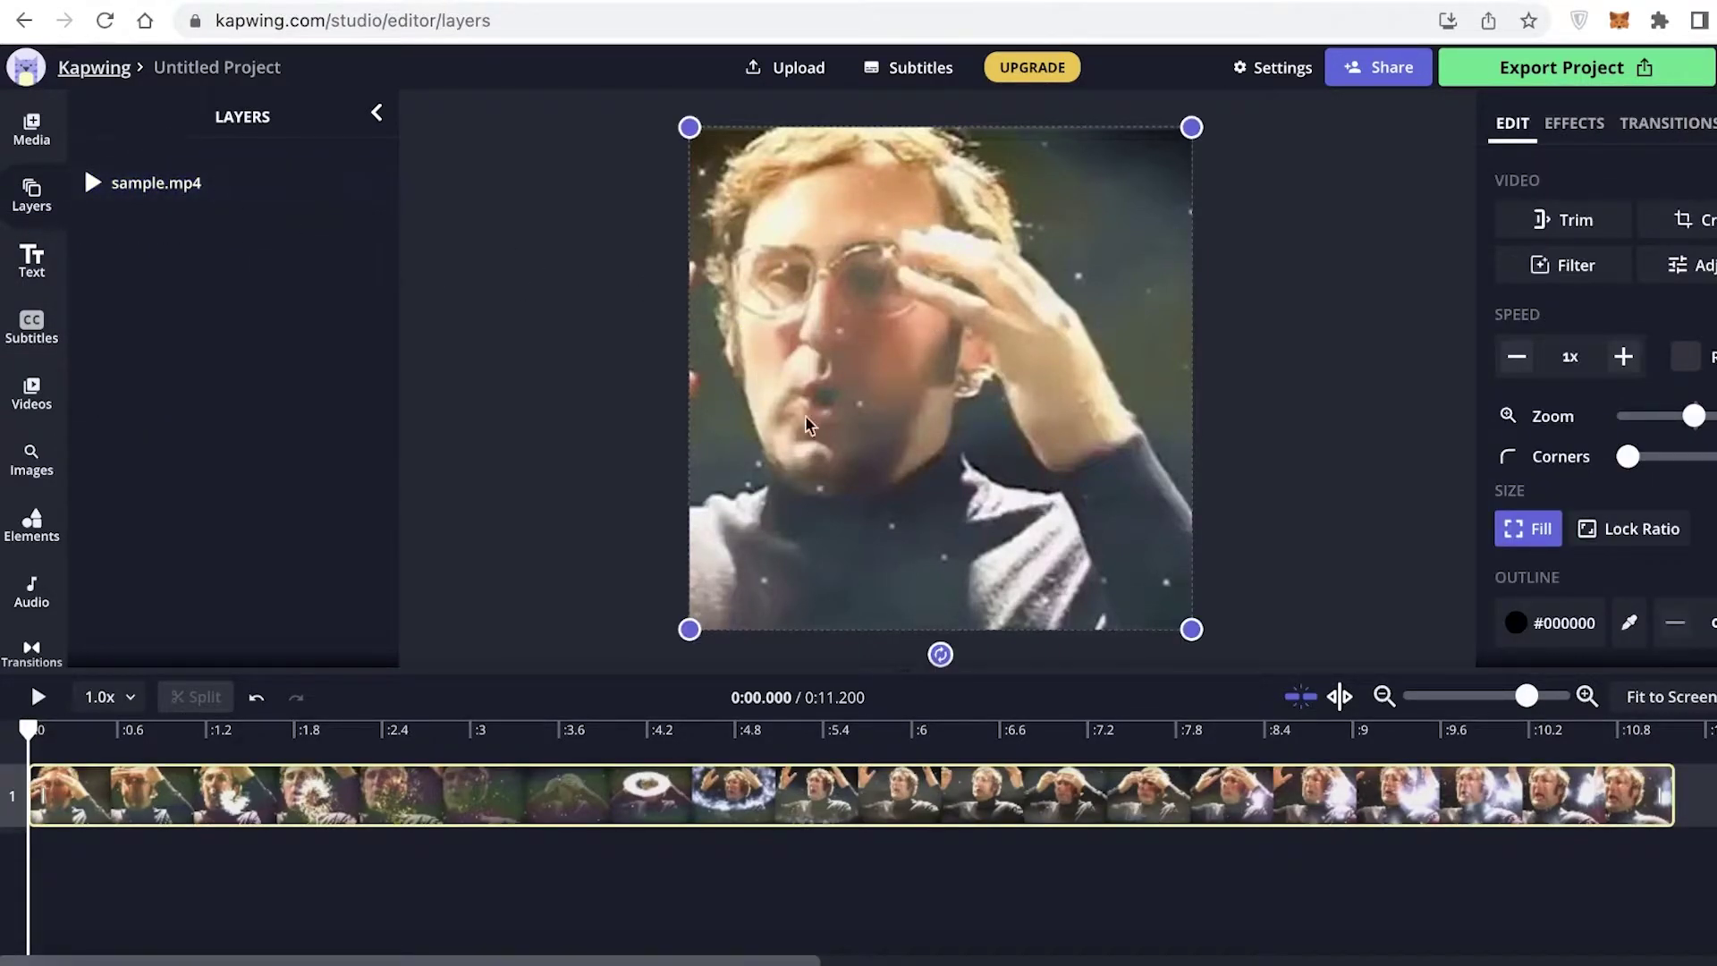
left_click_drag(1191, 631, 939, 380)
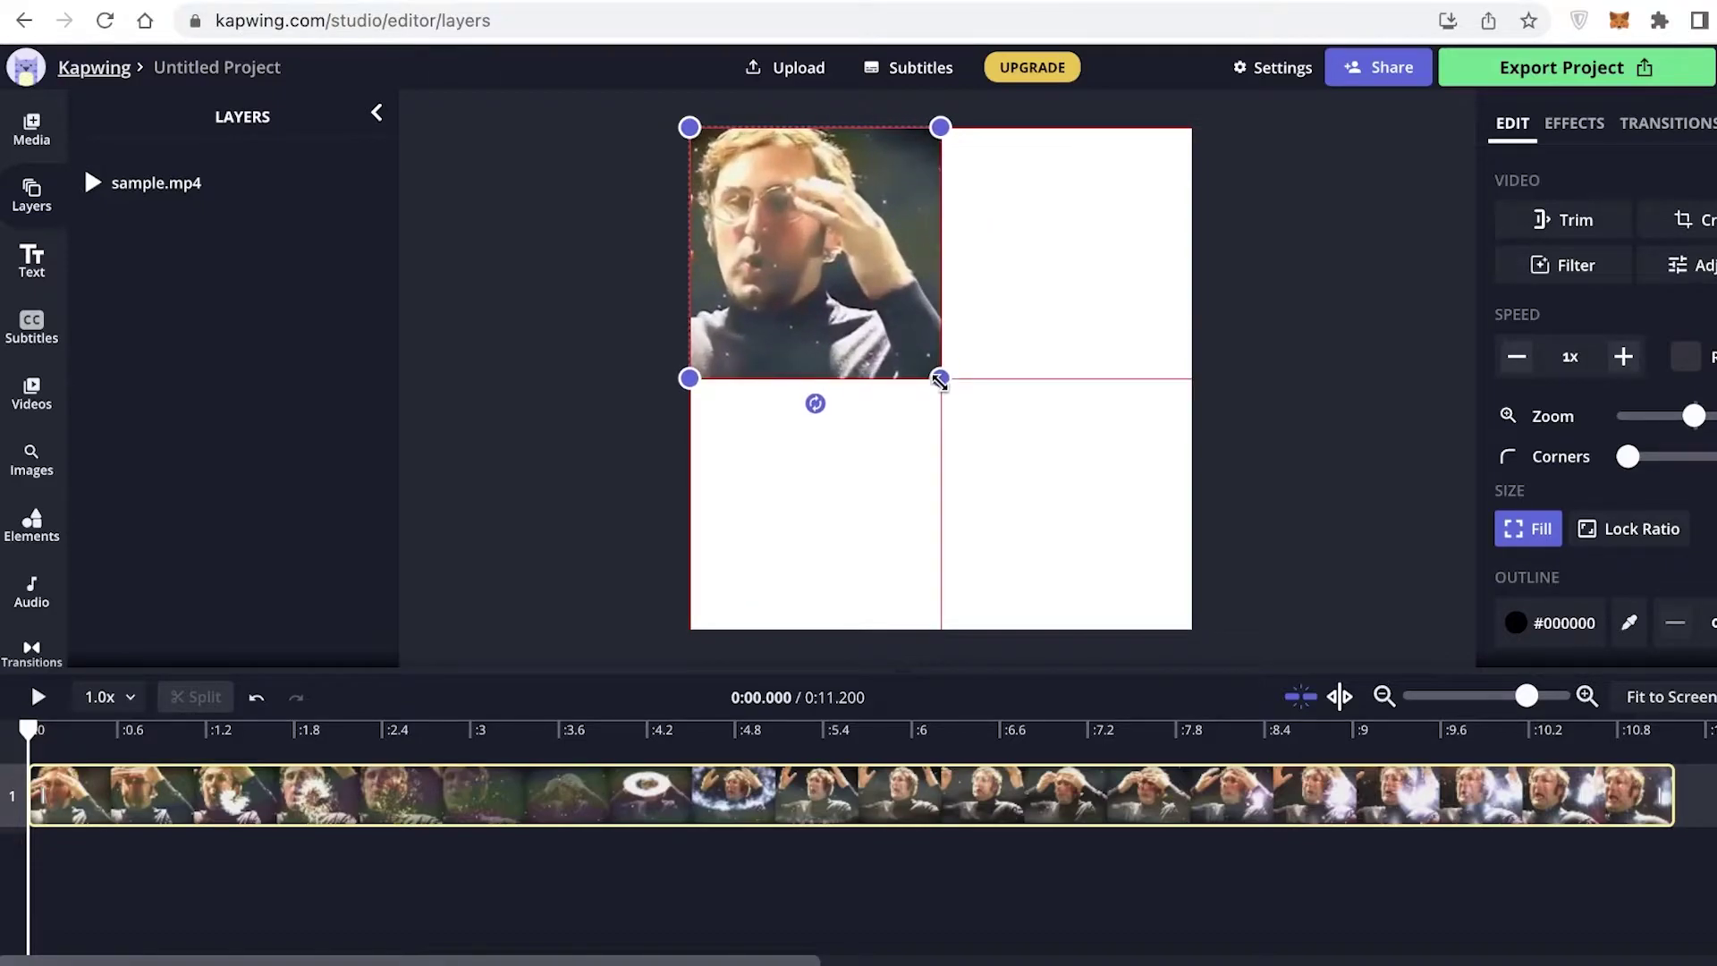
left_click(1111, 366)
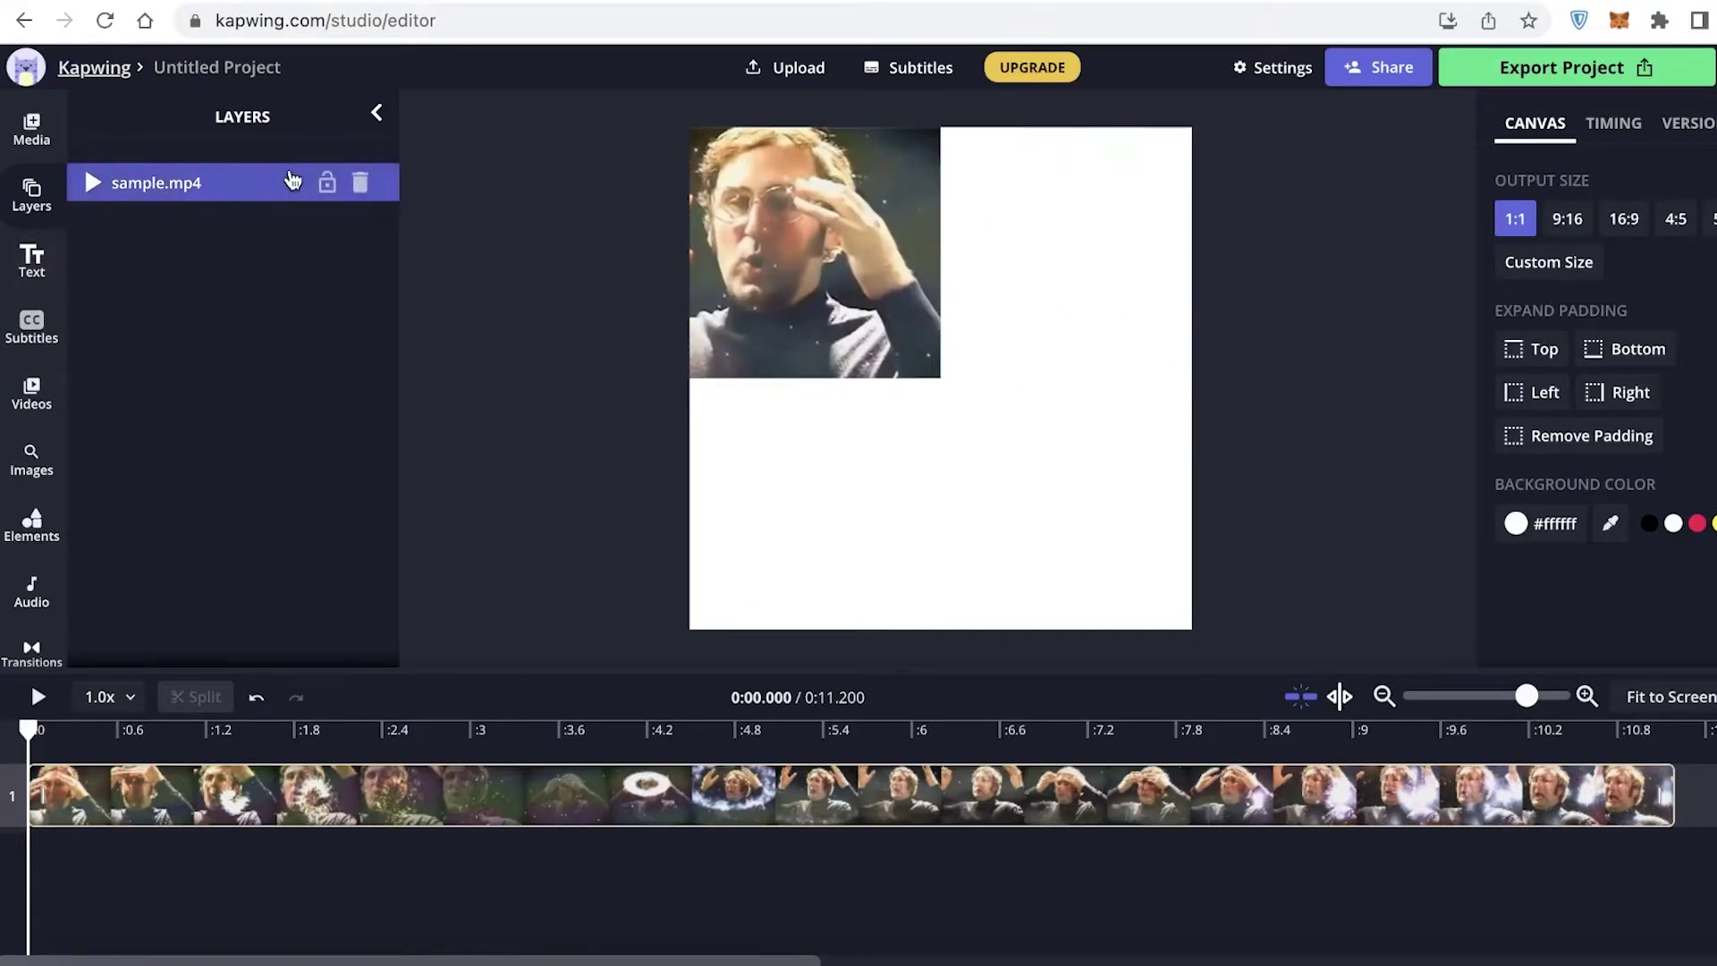
left_click(292, 181)
left_click(677, 295)
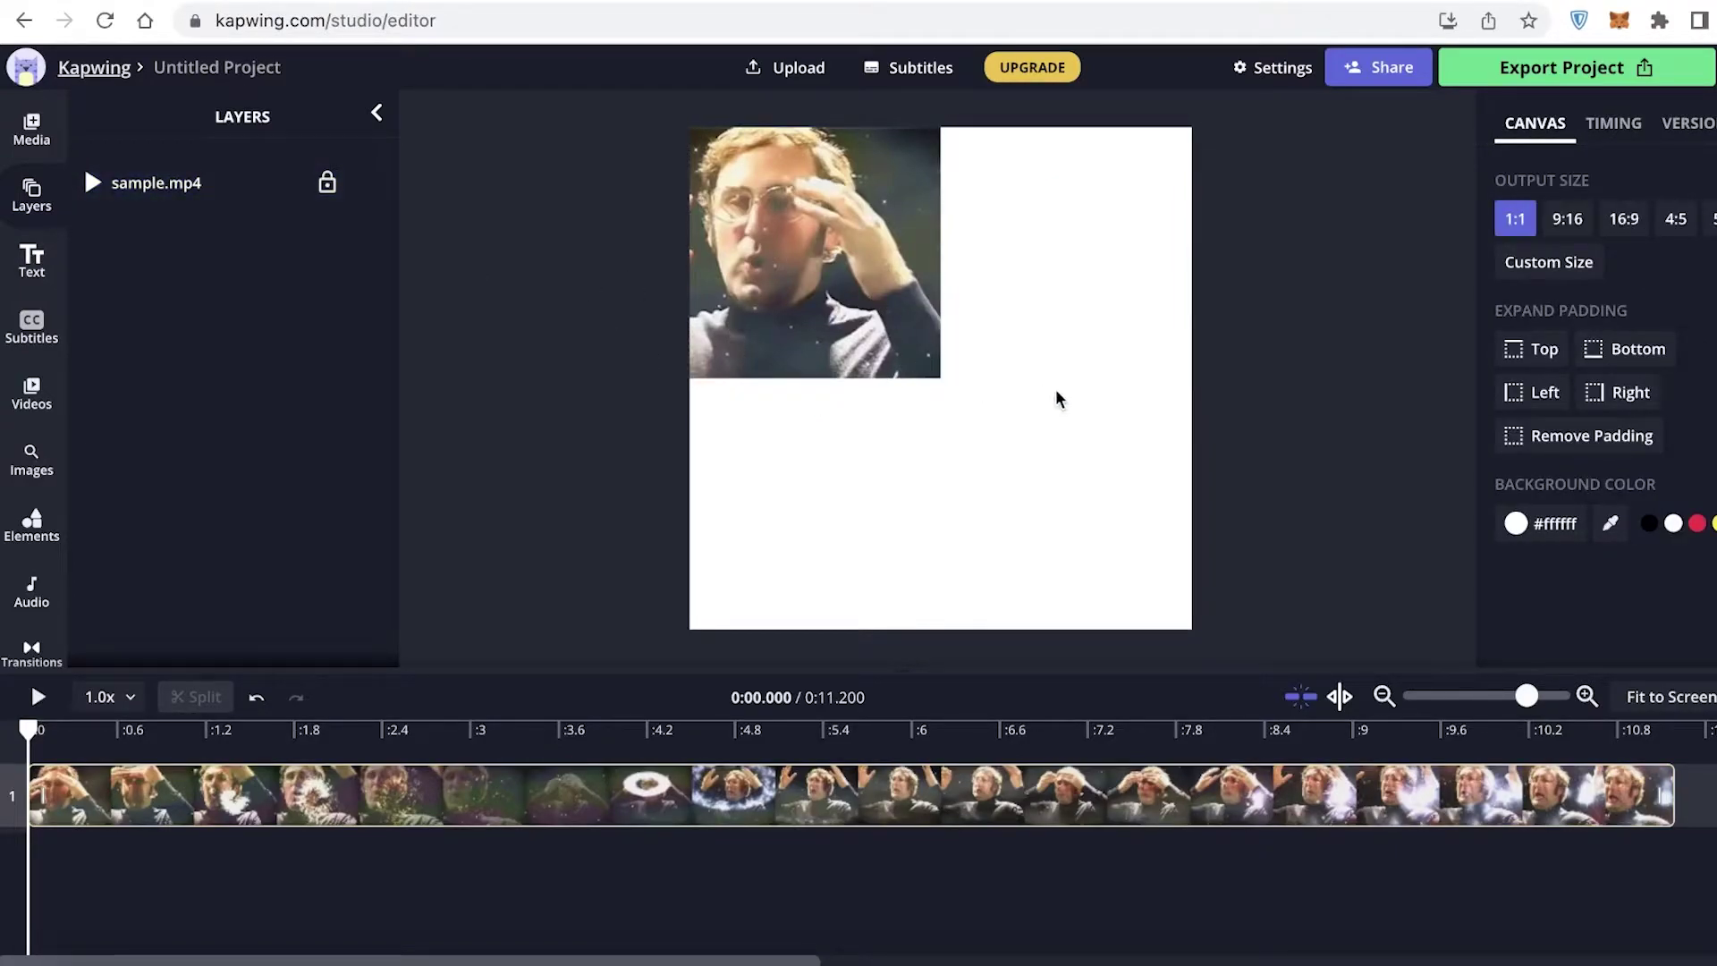
left_click(827, 831)
mouse_move(799, 259)
left_mouse_down()
mouse_move(944, 300)
mouse_move(799, 260)
left_mouse_up()
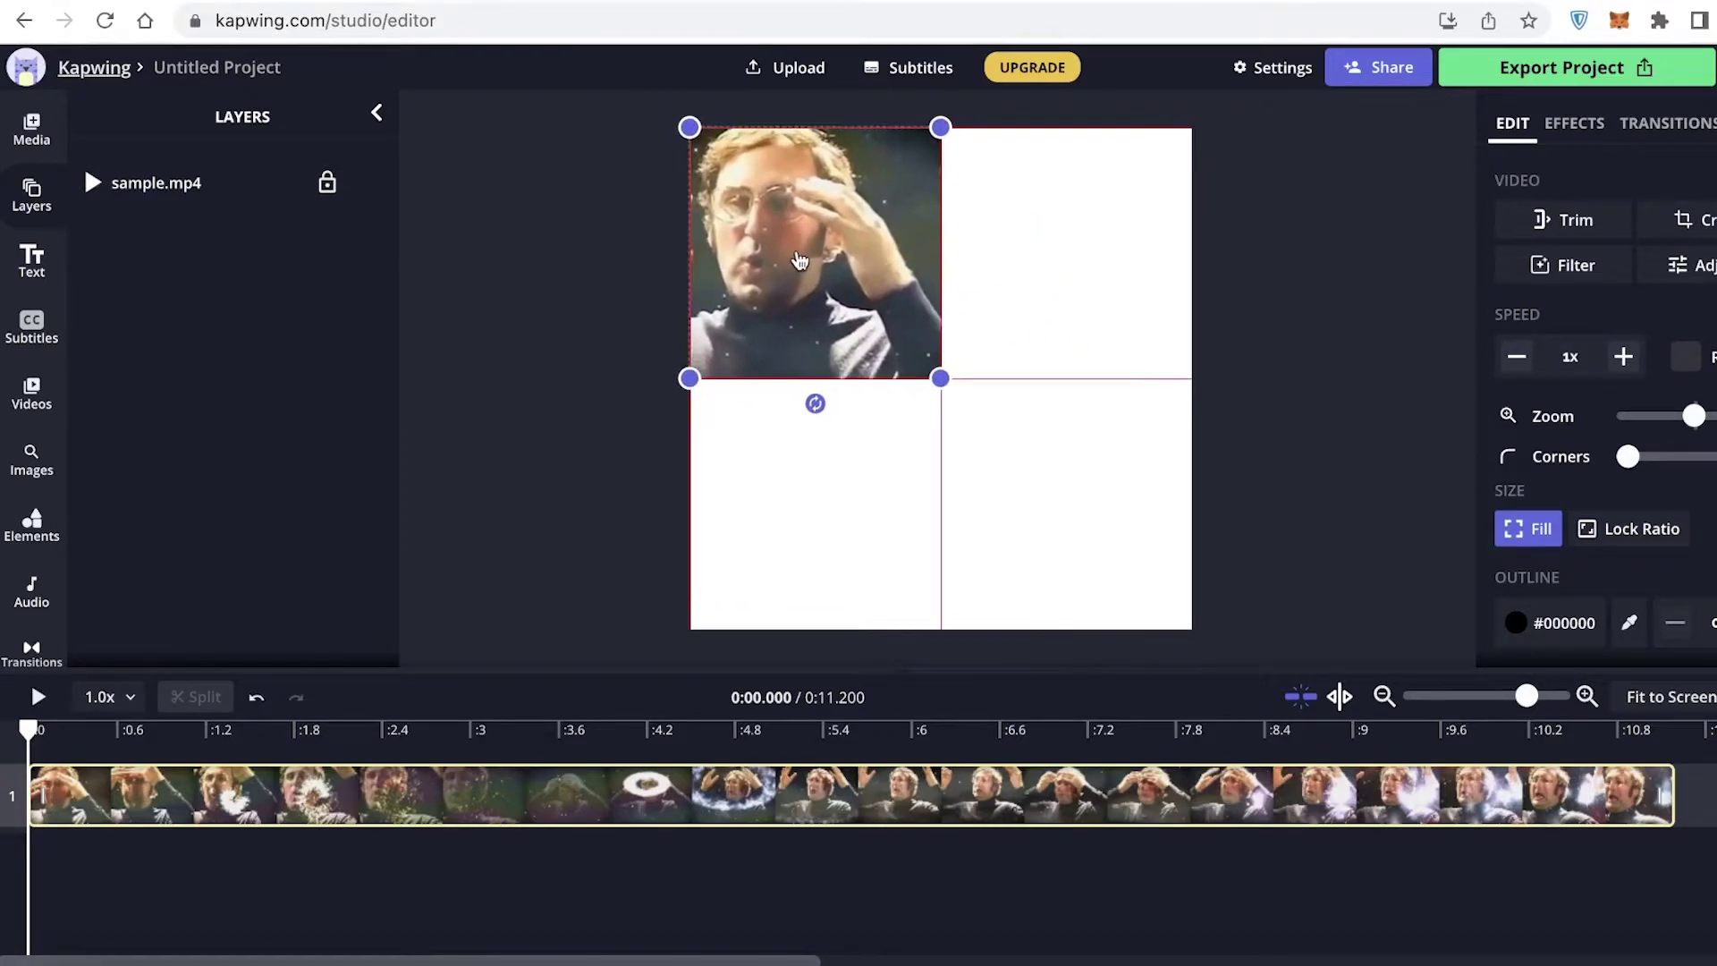
left_click(1005, 410)
left_click(286, 190)
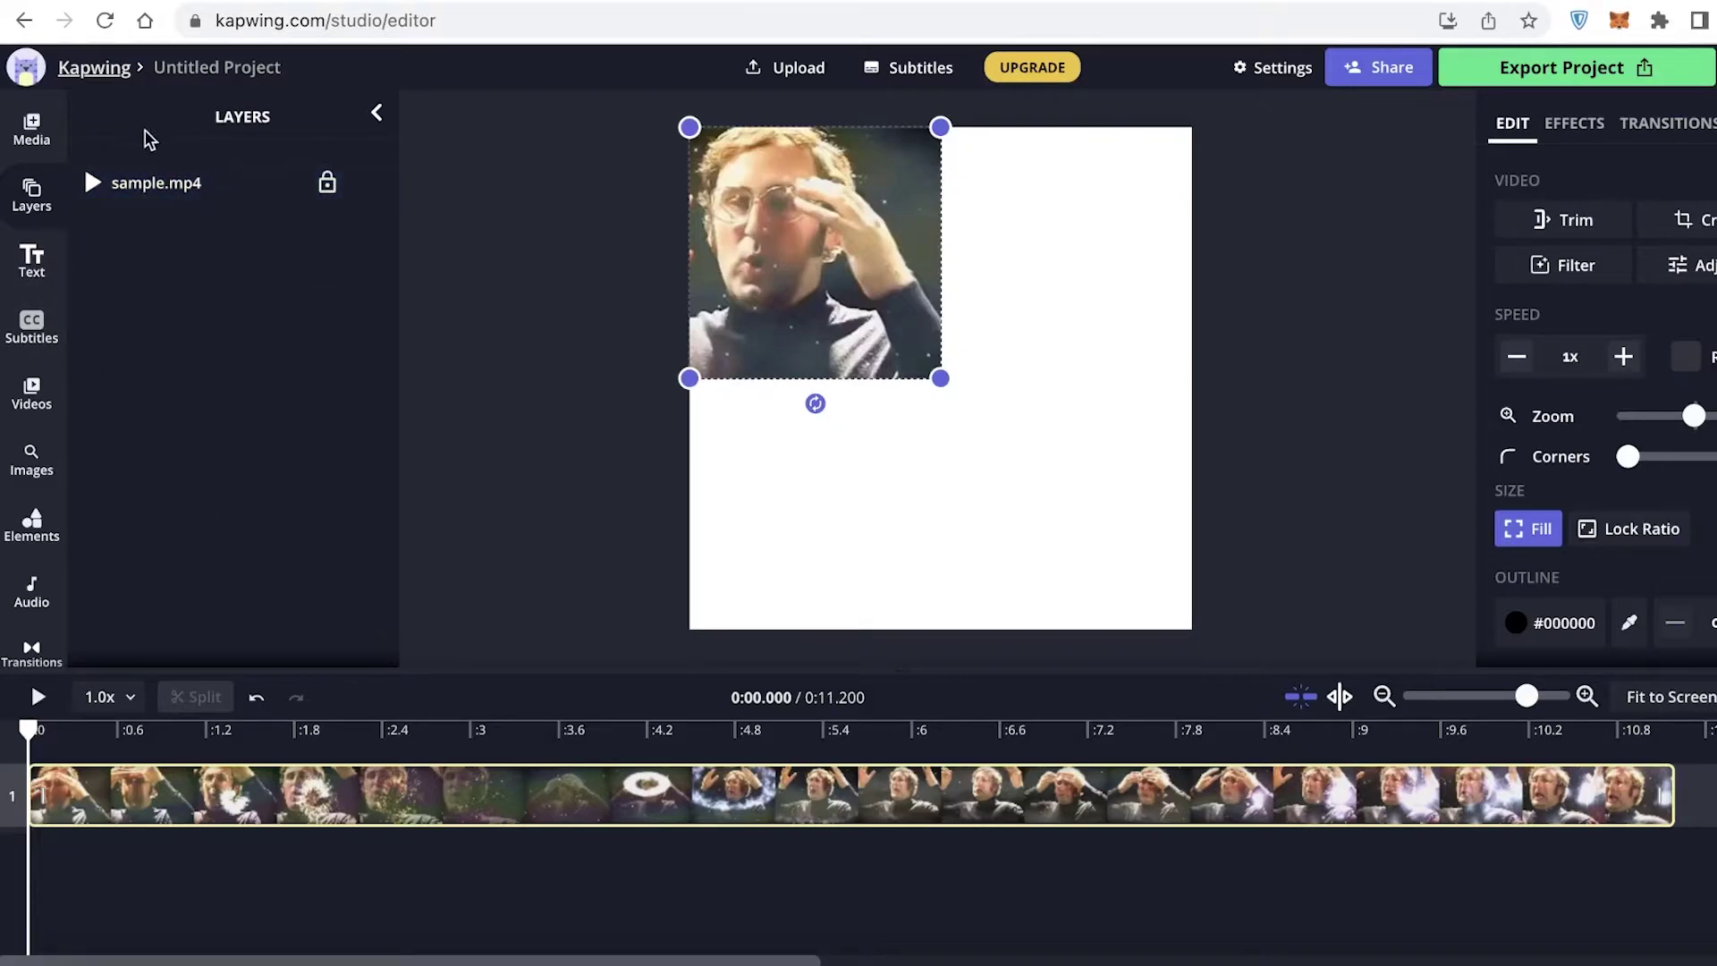
left_click(13, 147)
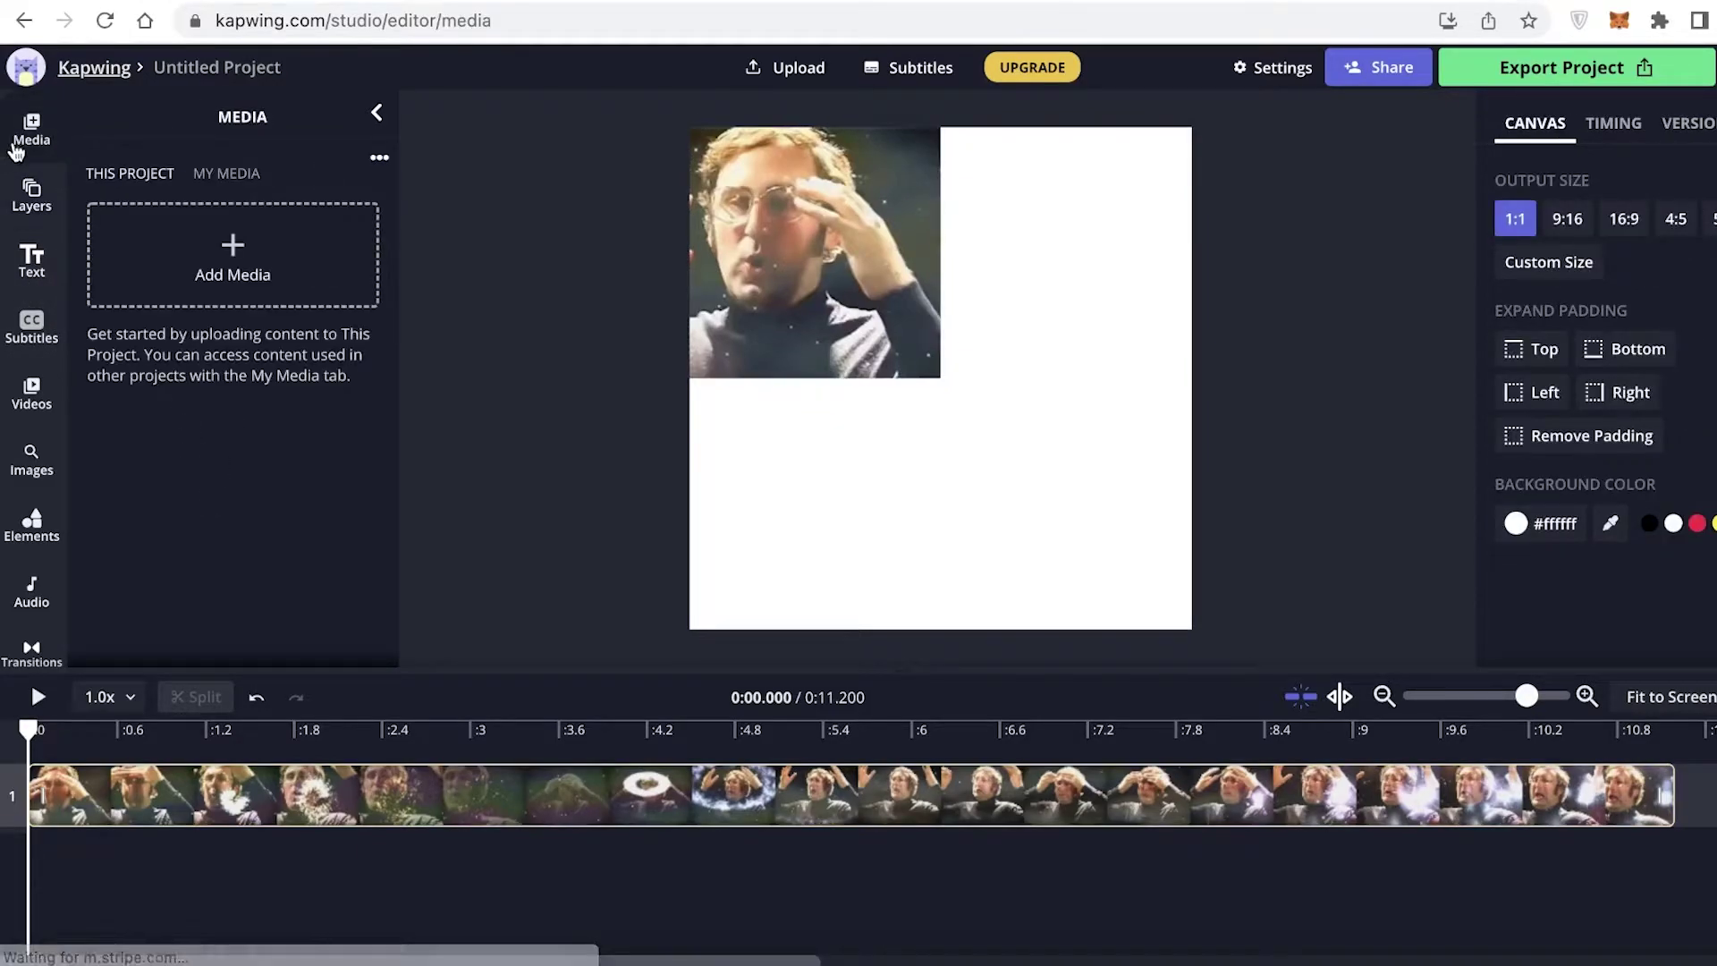
Step: Open the Add Media upload dialog, glance at the Projects tab, and return to Upload
left_click(199, 244)
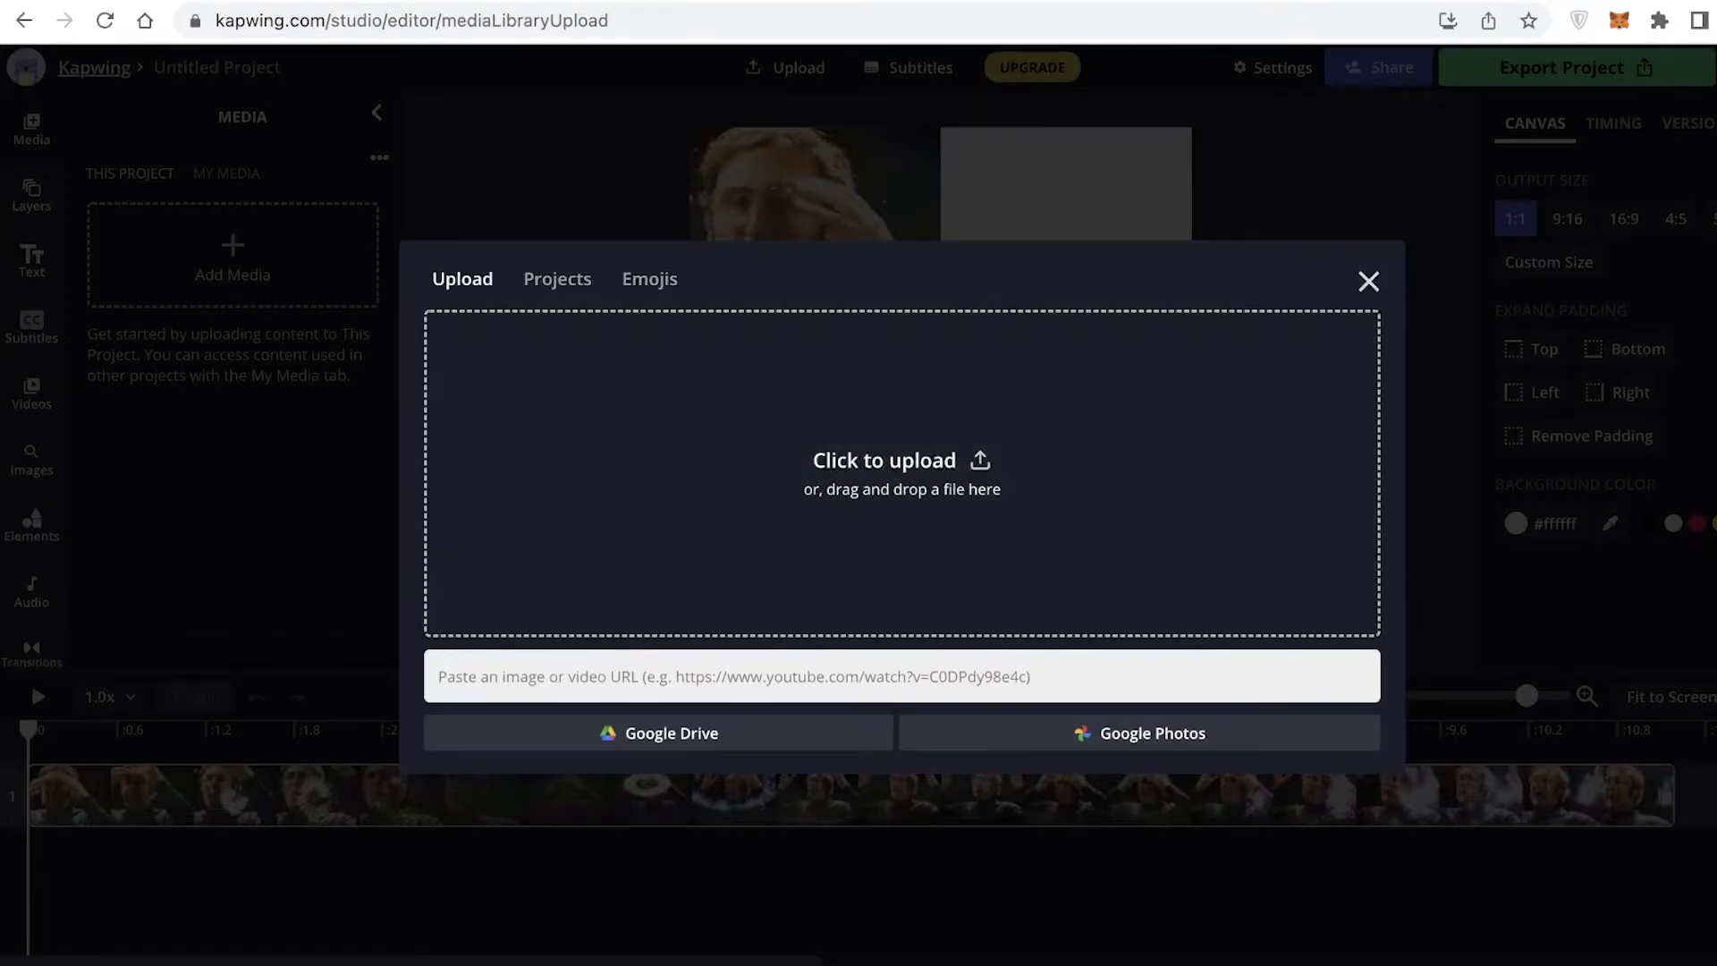
left_click(742, 685)
left_click(579, 293)
left_click(508, 298)
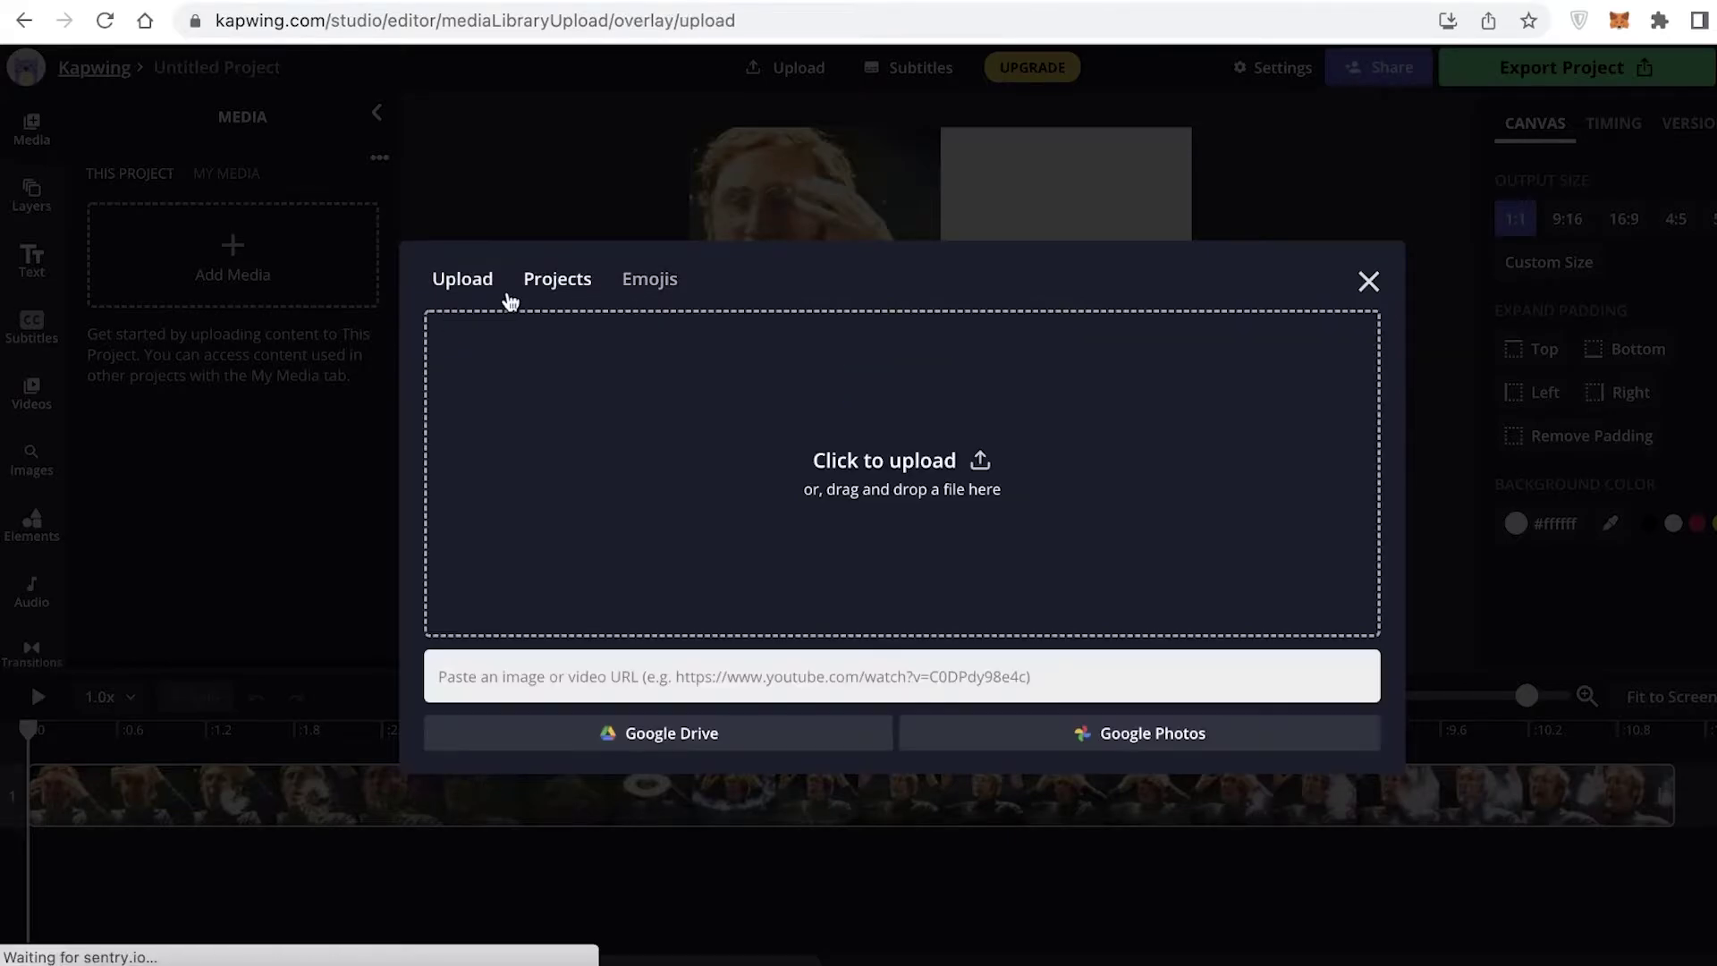
Step: Close the upload dialog and open vecteezy.com in a new browser tab
left_click(1368, 281)
key("super+t")
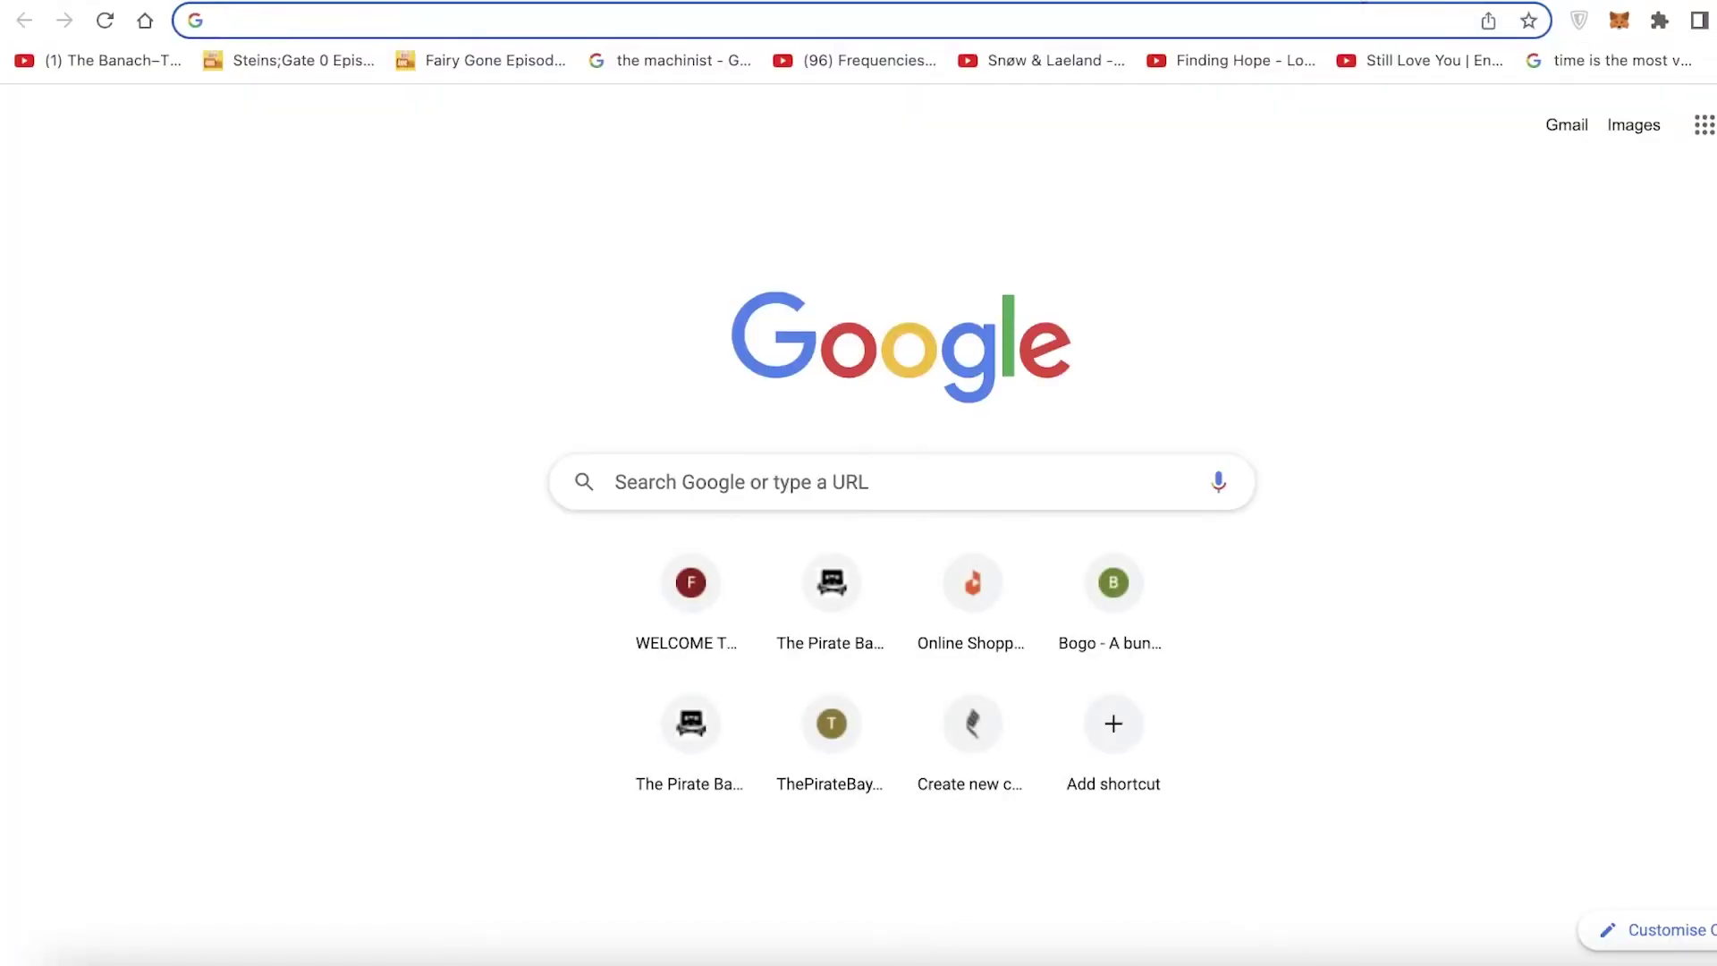
type("vec")
key("Return")
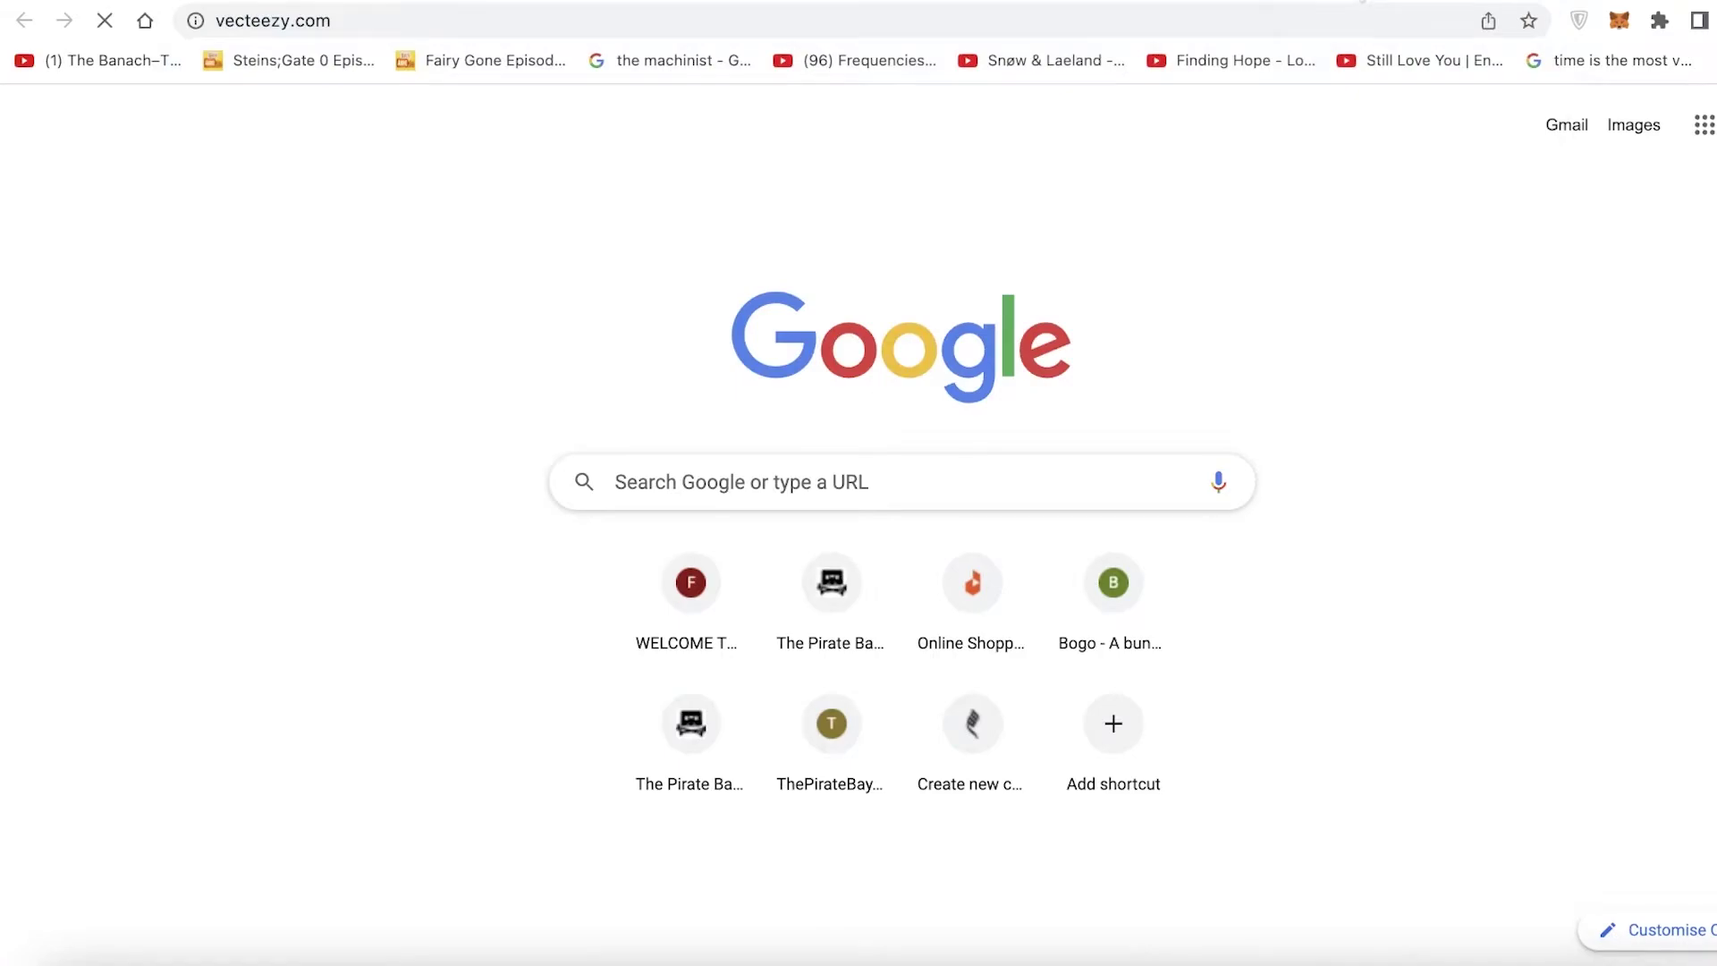
scroll(937, 425, "down", 7)
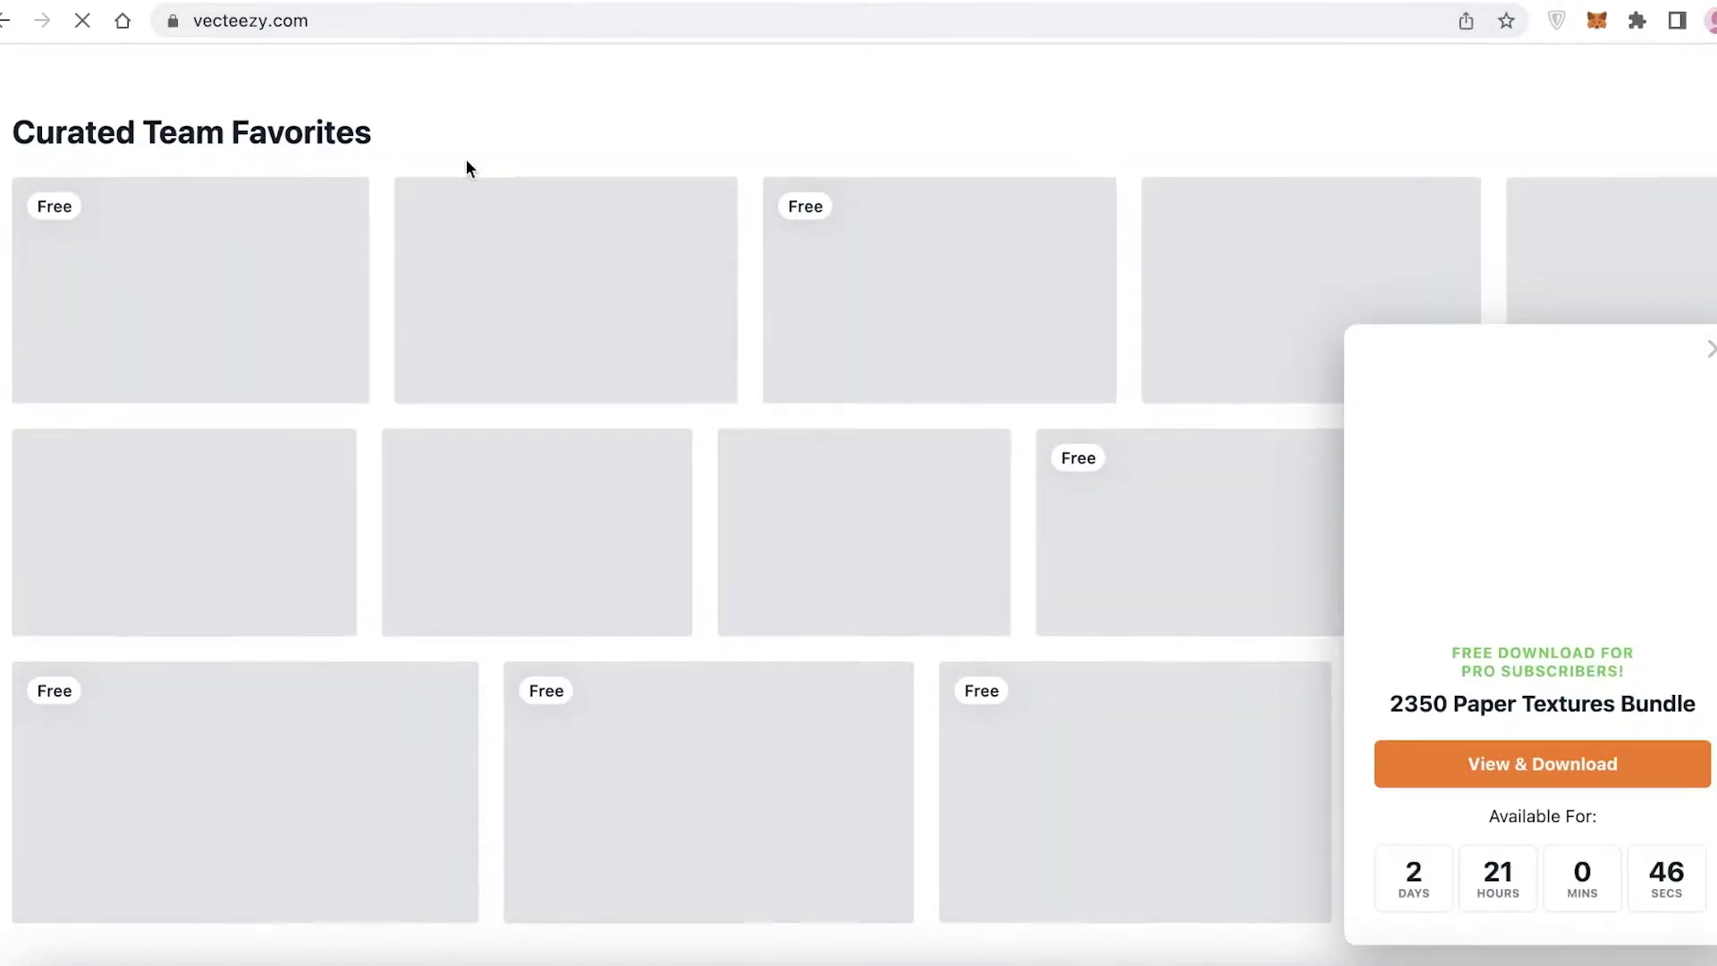
scroll(465, 166, "up", 7)
Step: Dismiss the paper textures popup and search Vecteezy vectors for 'meme'
mouse_move(305, 113)
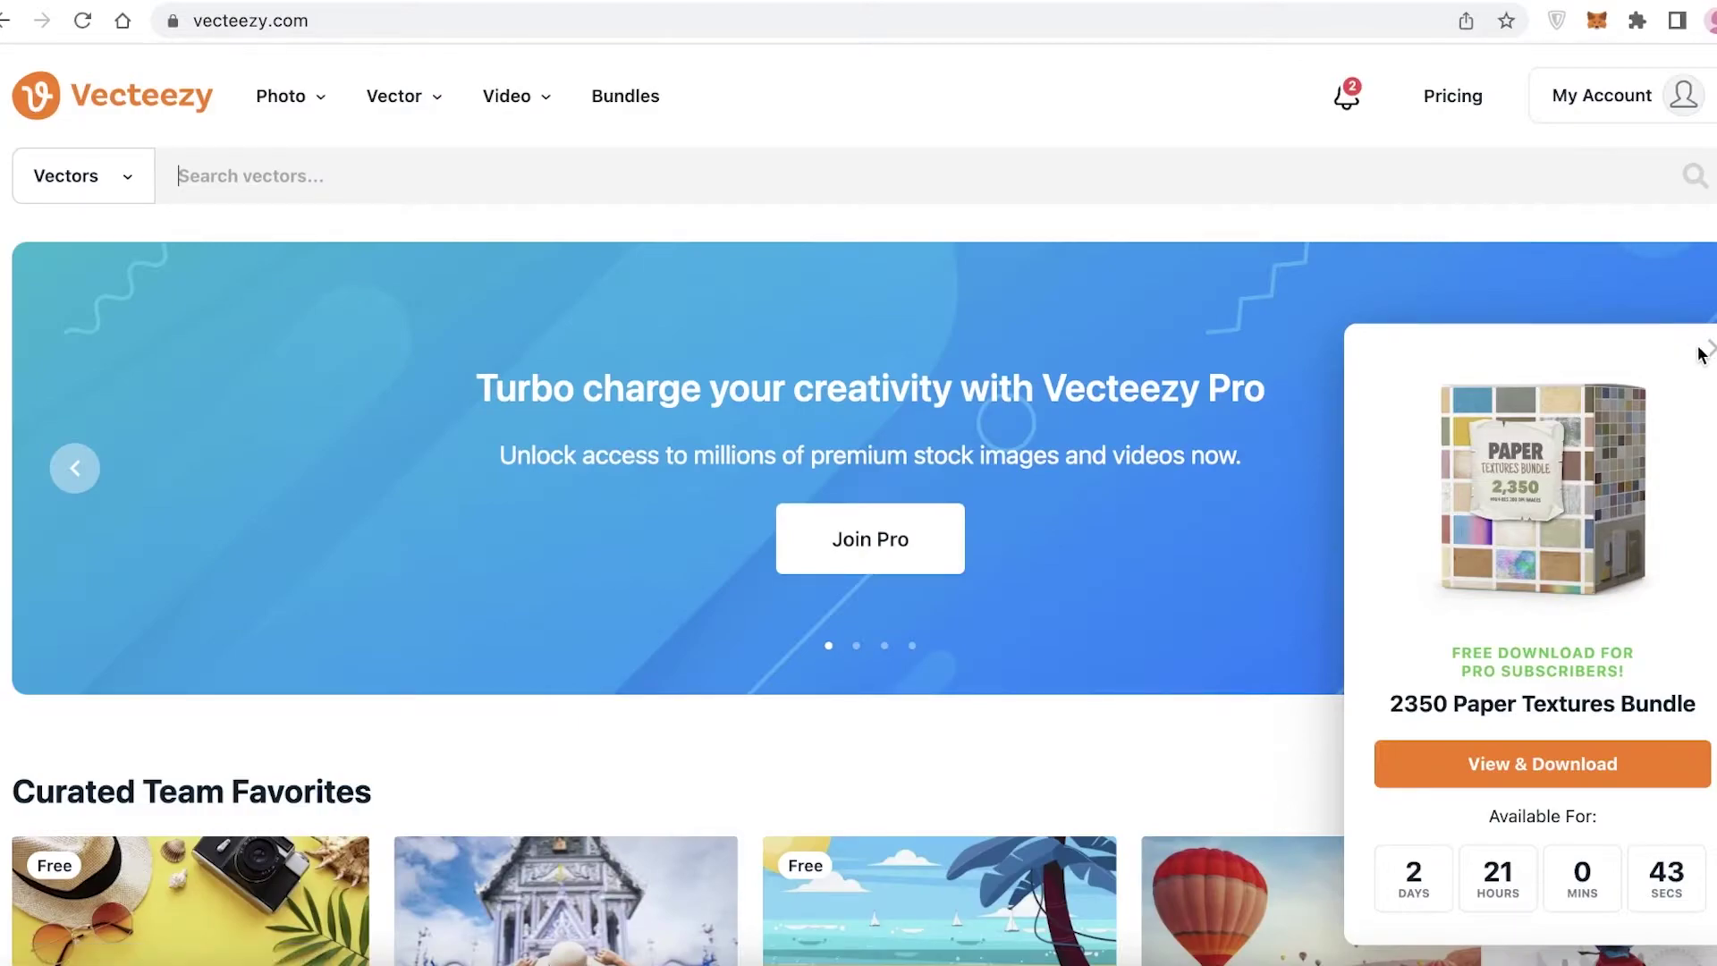
left_click(1701, 354)
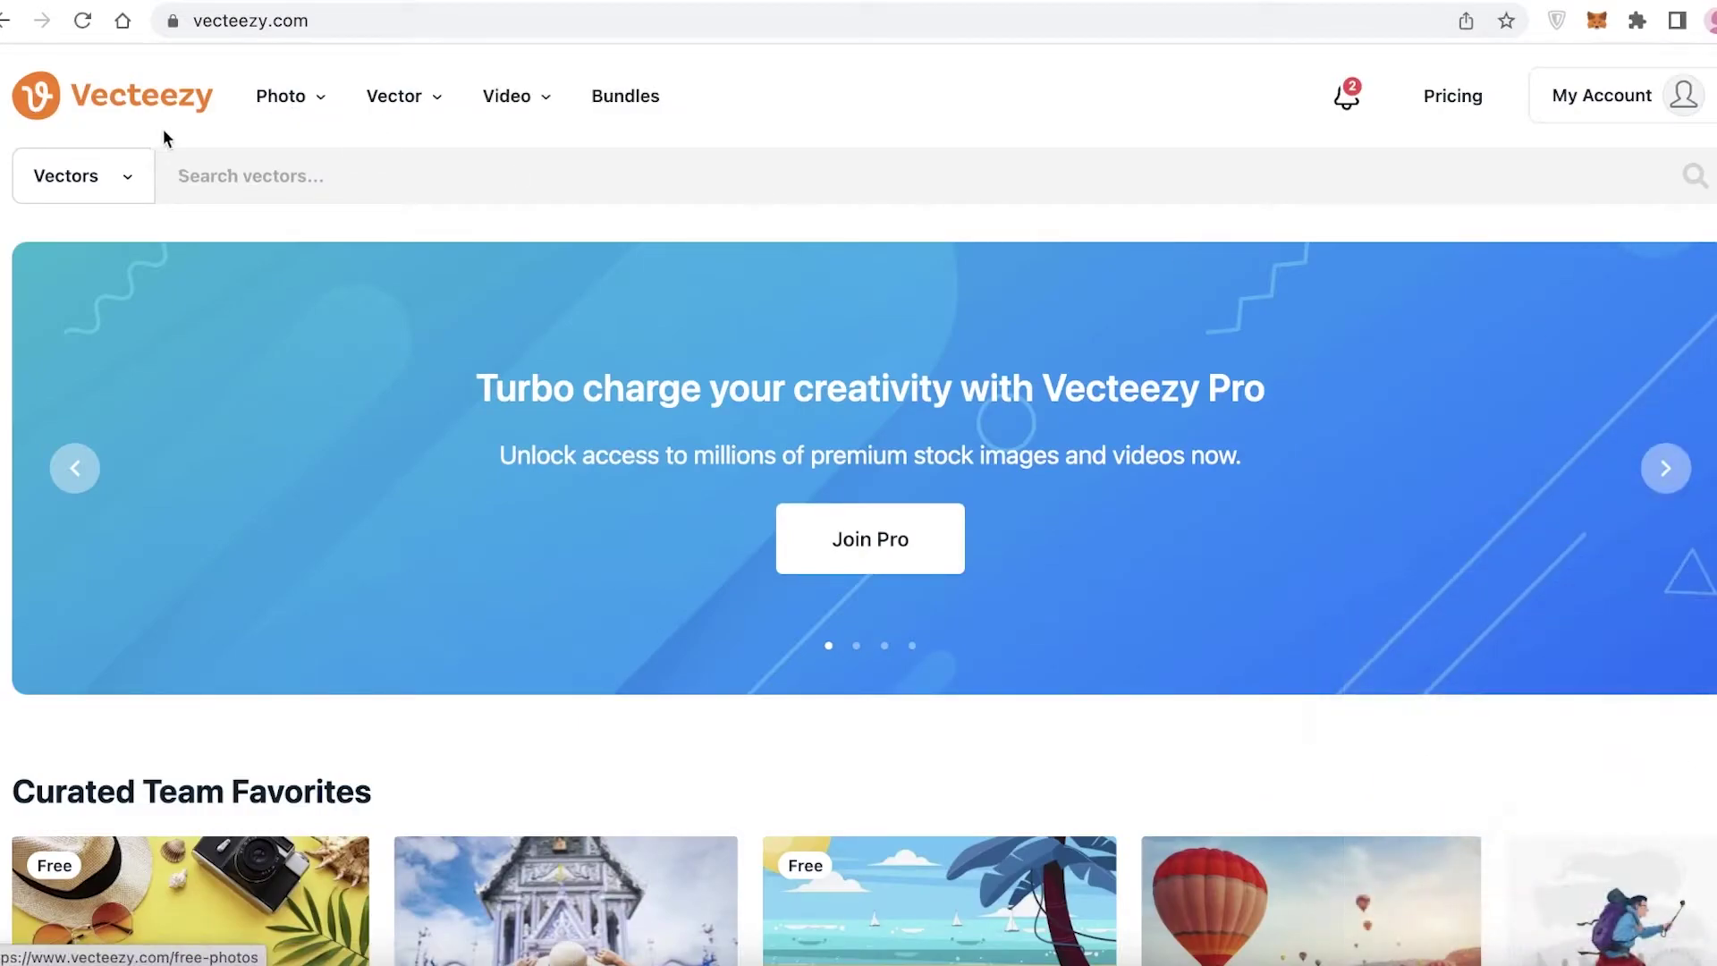
mouse_move(218, 144)
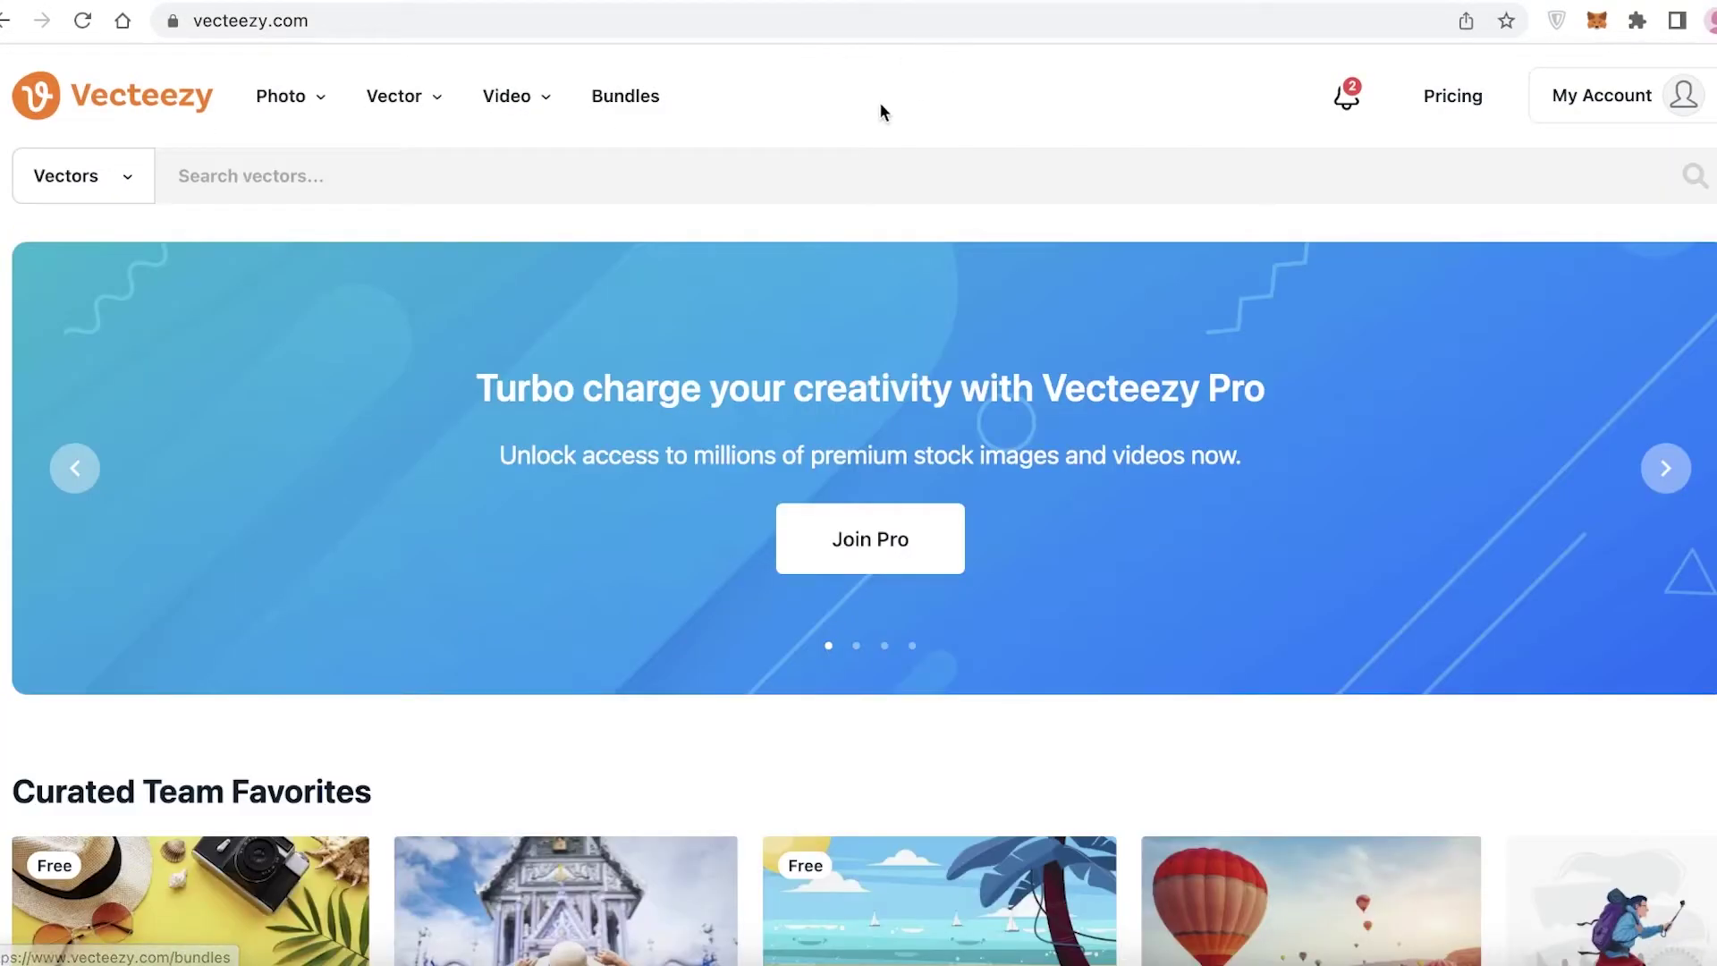
left_click(787, 180)
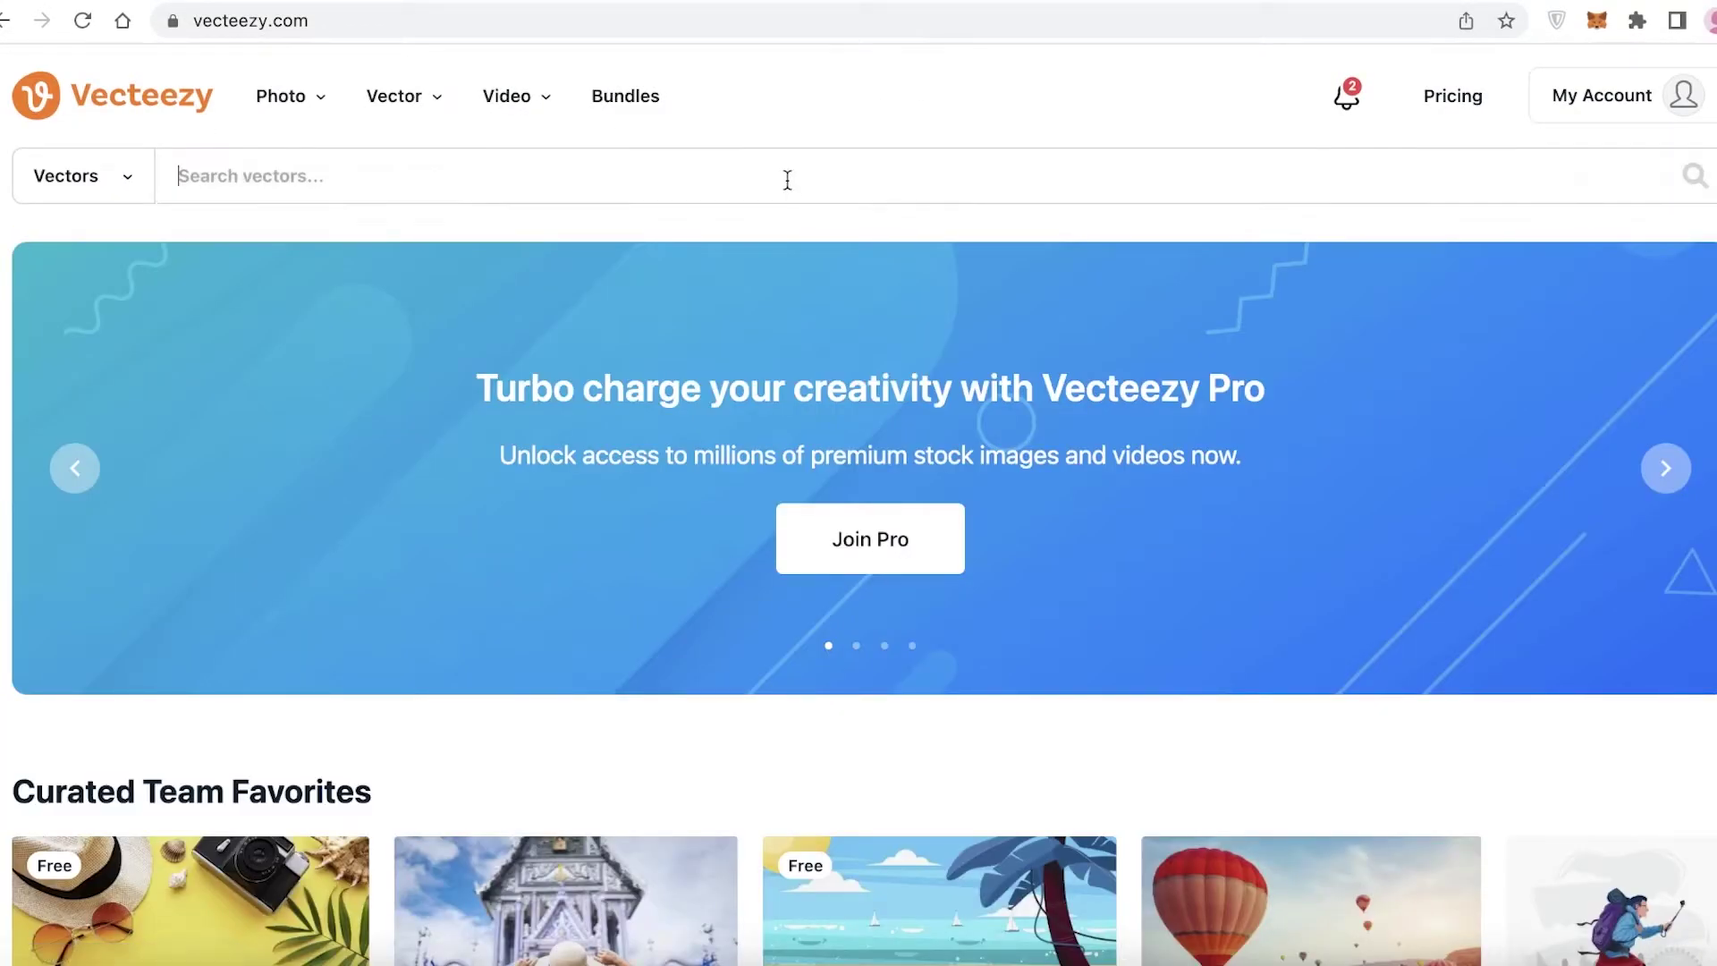
type("meme")
key("Return")
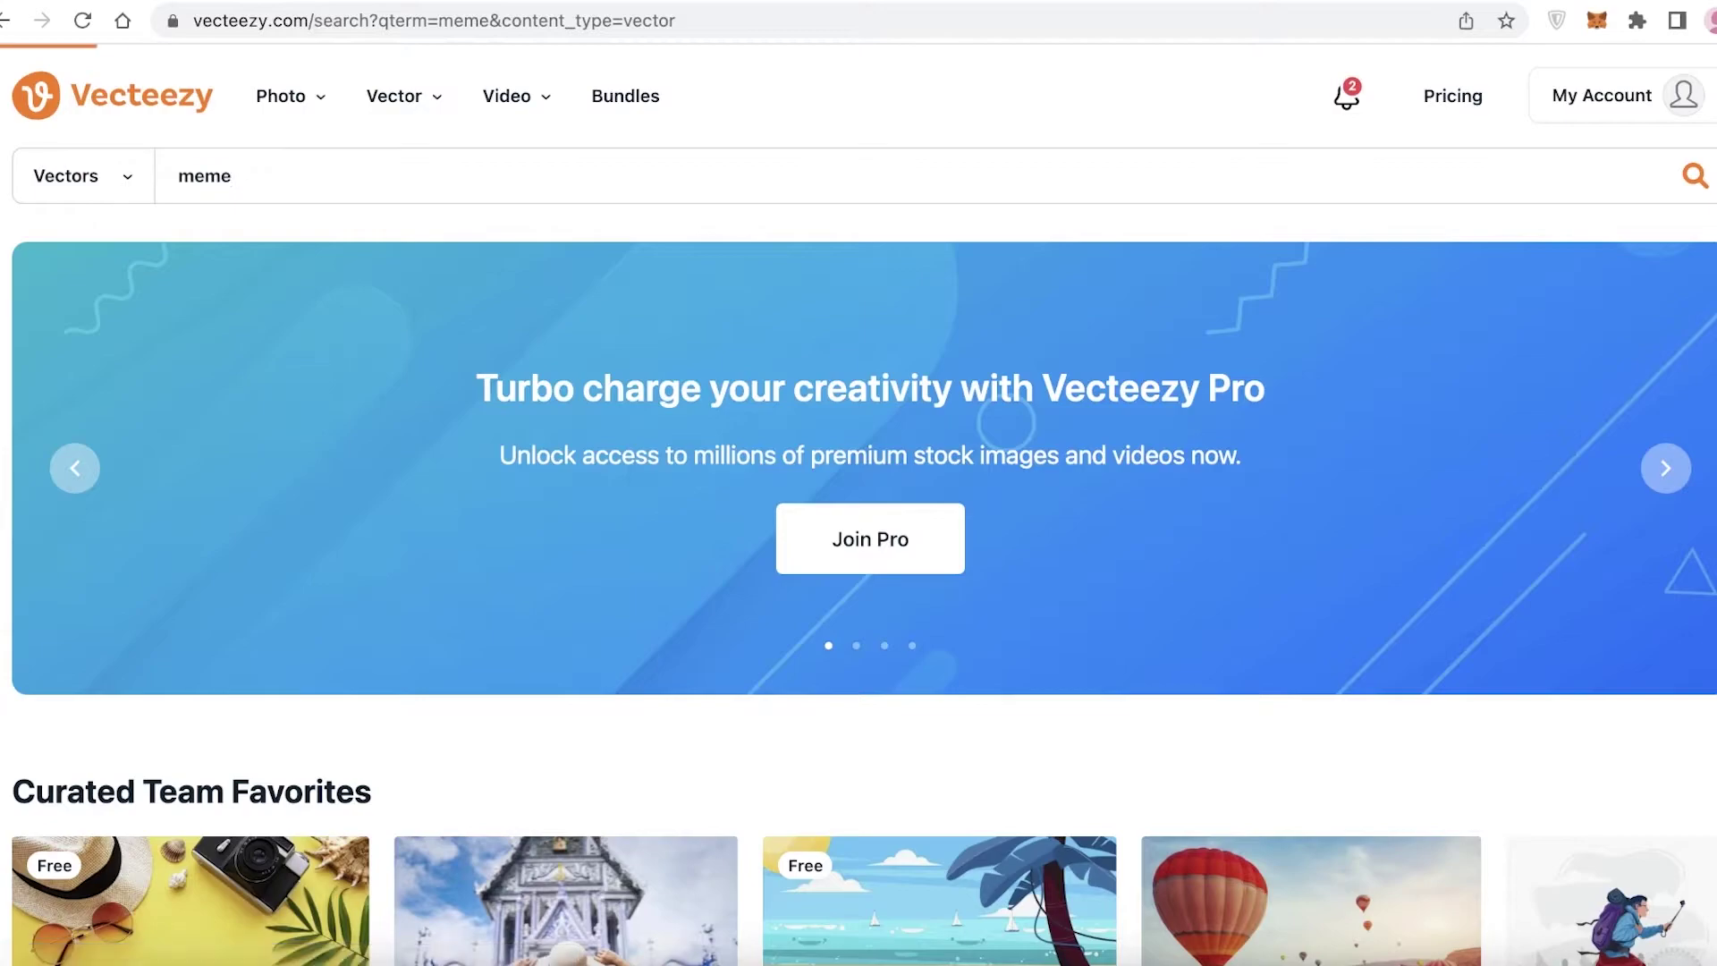
Step: Switch the Vecteezy meme search from vectors to videos
scroll(684, 340, "down", 1)
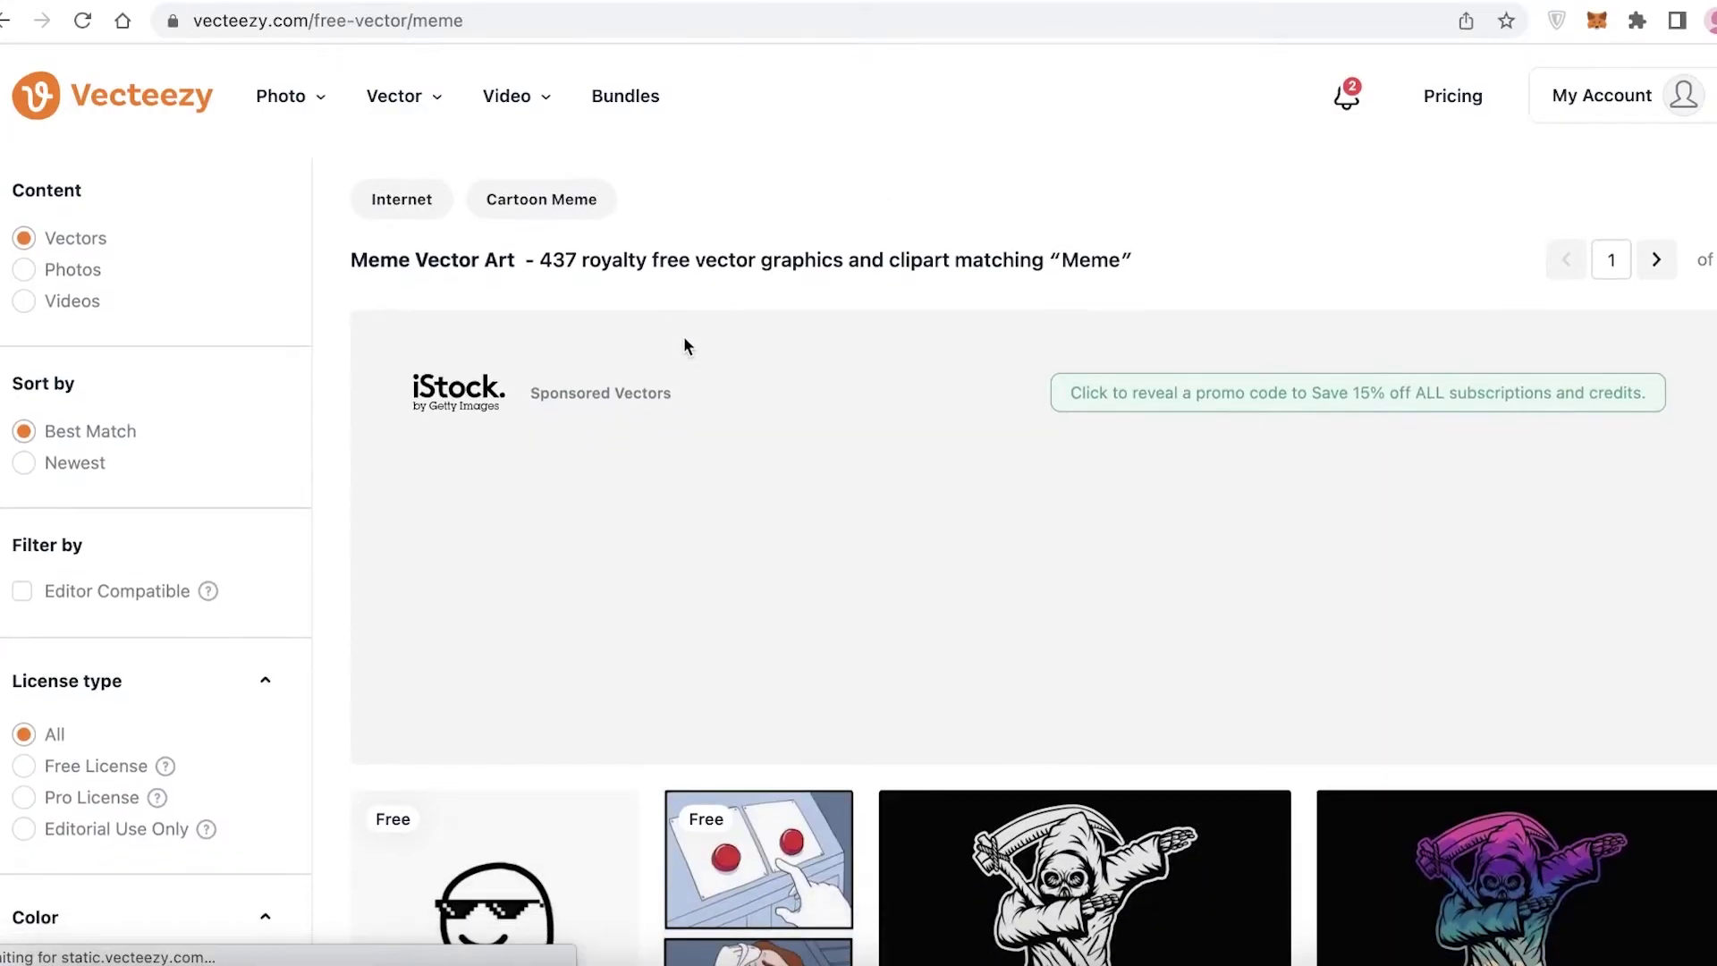
scroll(661, 243, "up", 1)
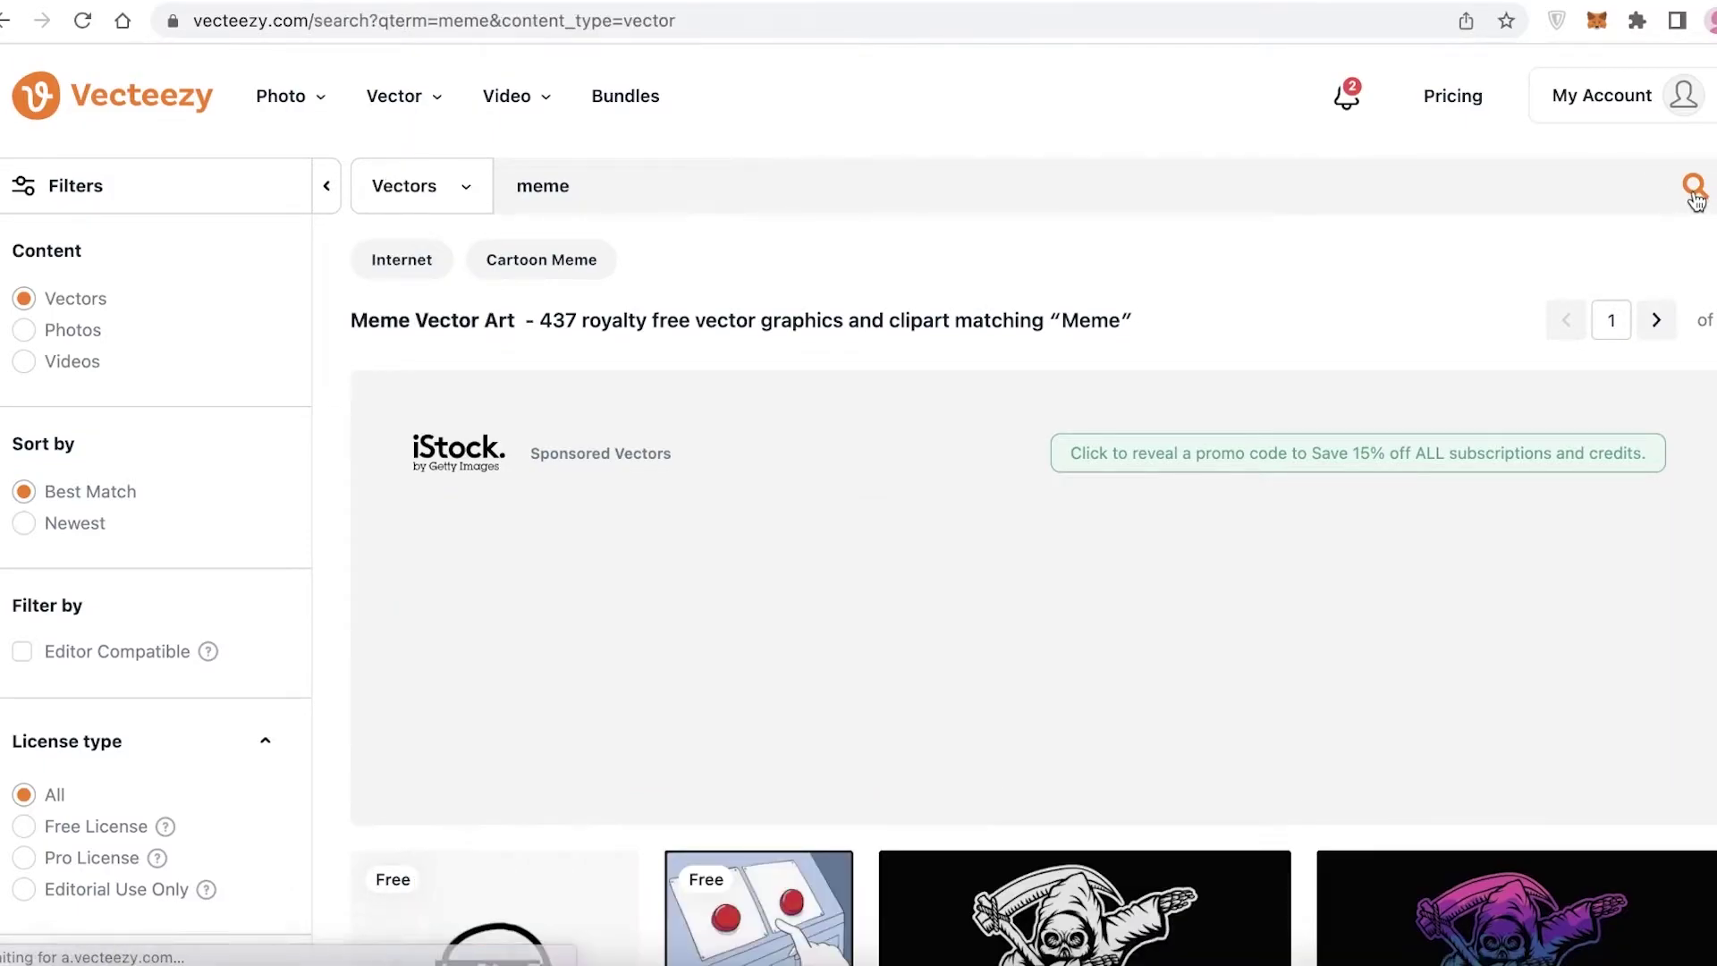
scroll(527, 338, "down", 5)
scroll(528, 338, "up", 5)
scroll(541, 356, "down", 9)
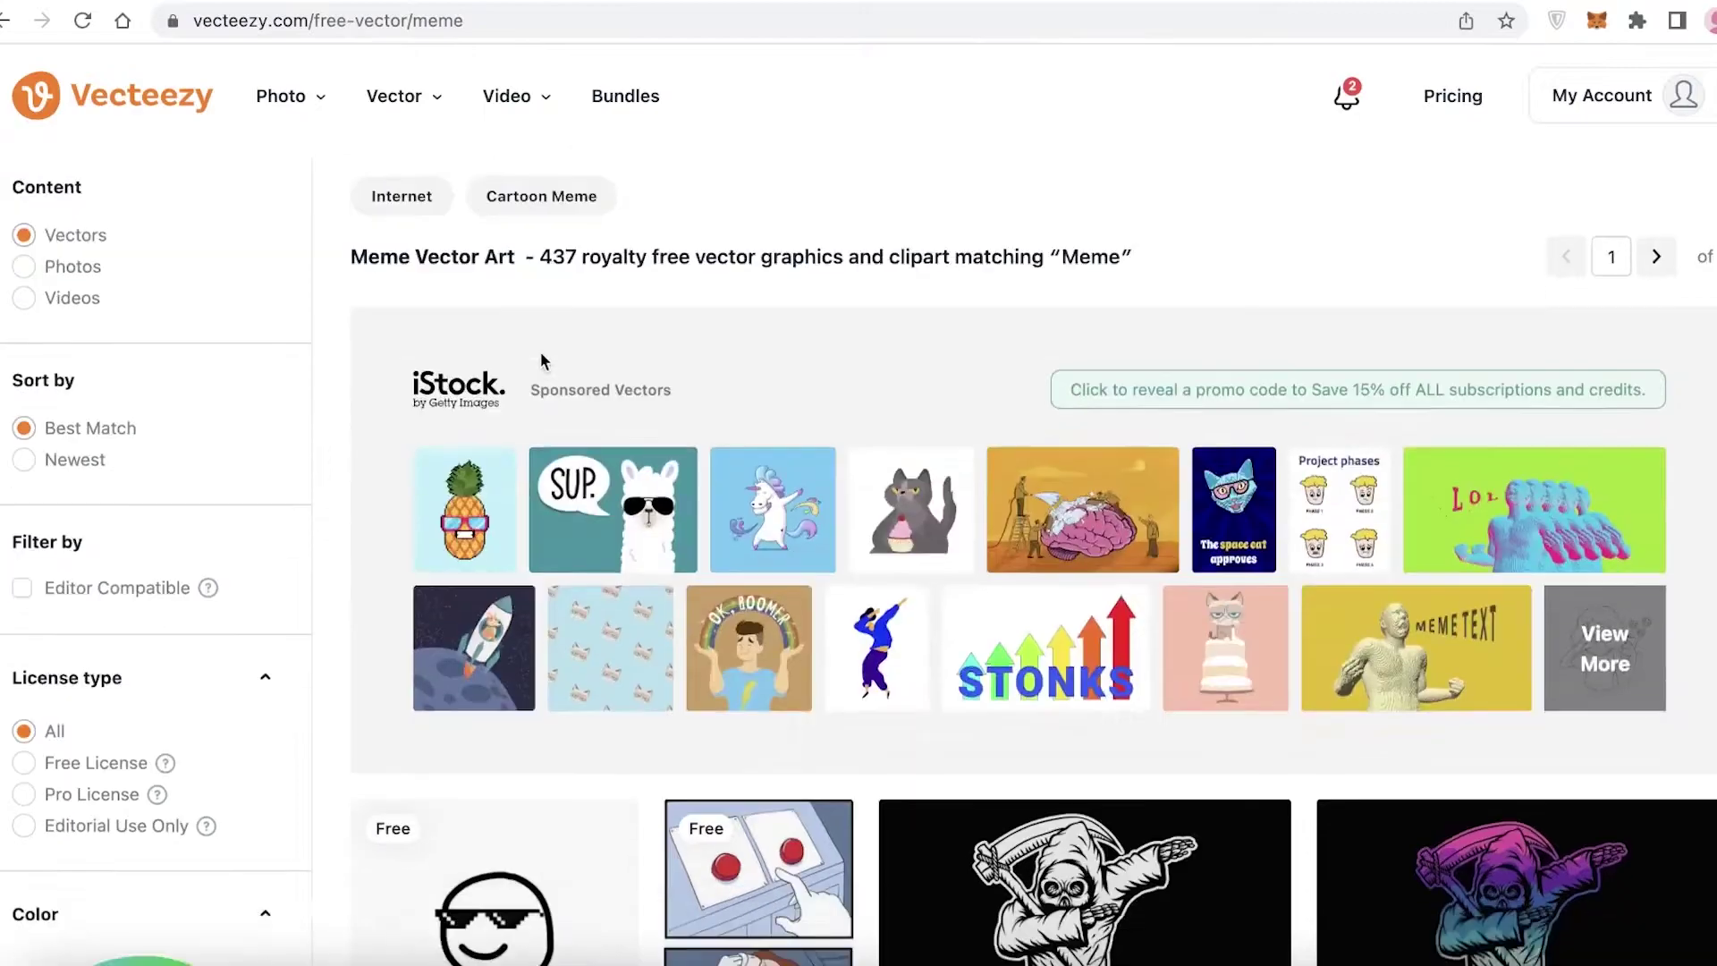
scroll(1150, 372, "up", 9)
left_click(434, 188)
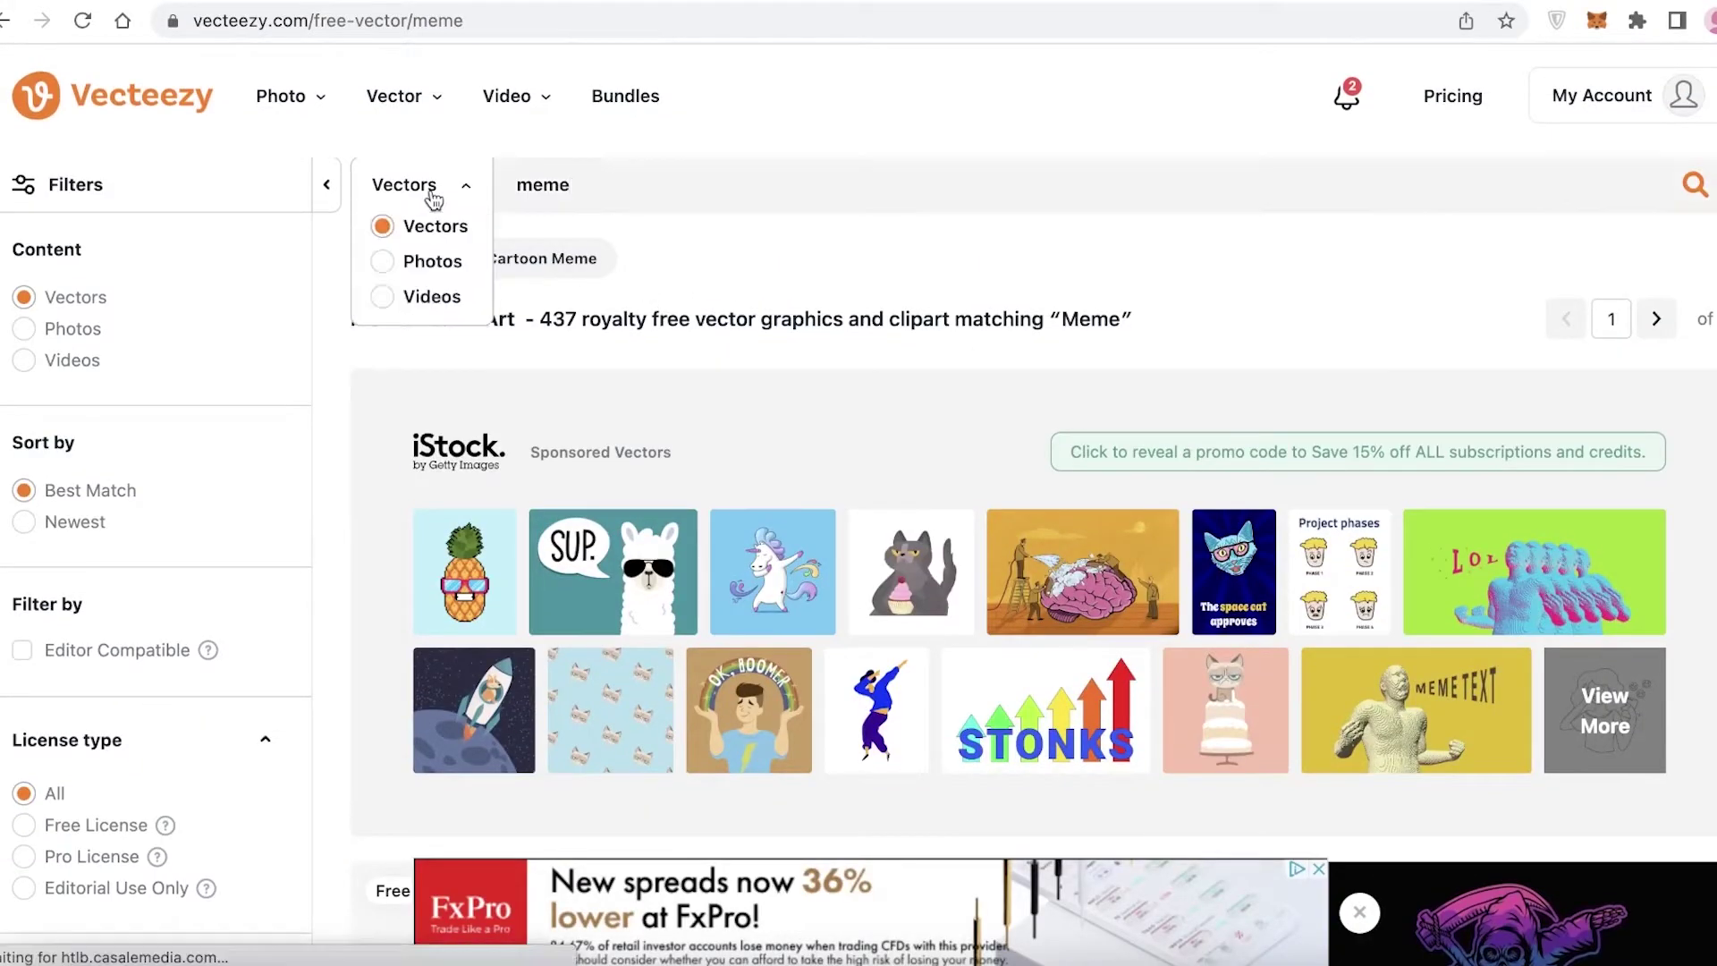
left_click(421, 297)
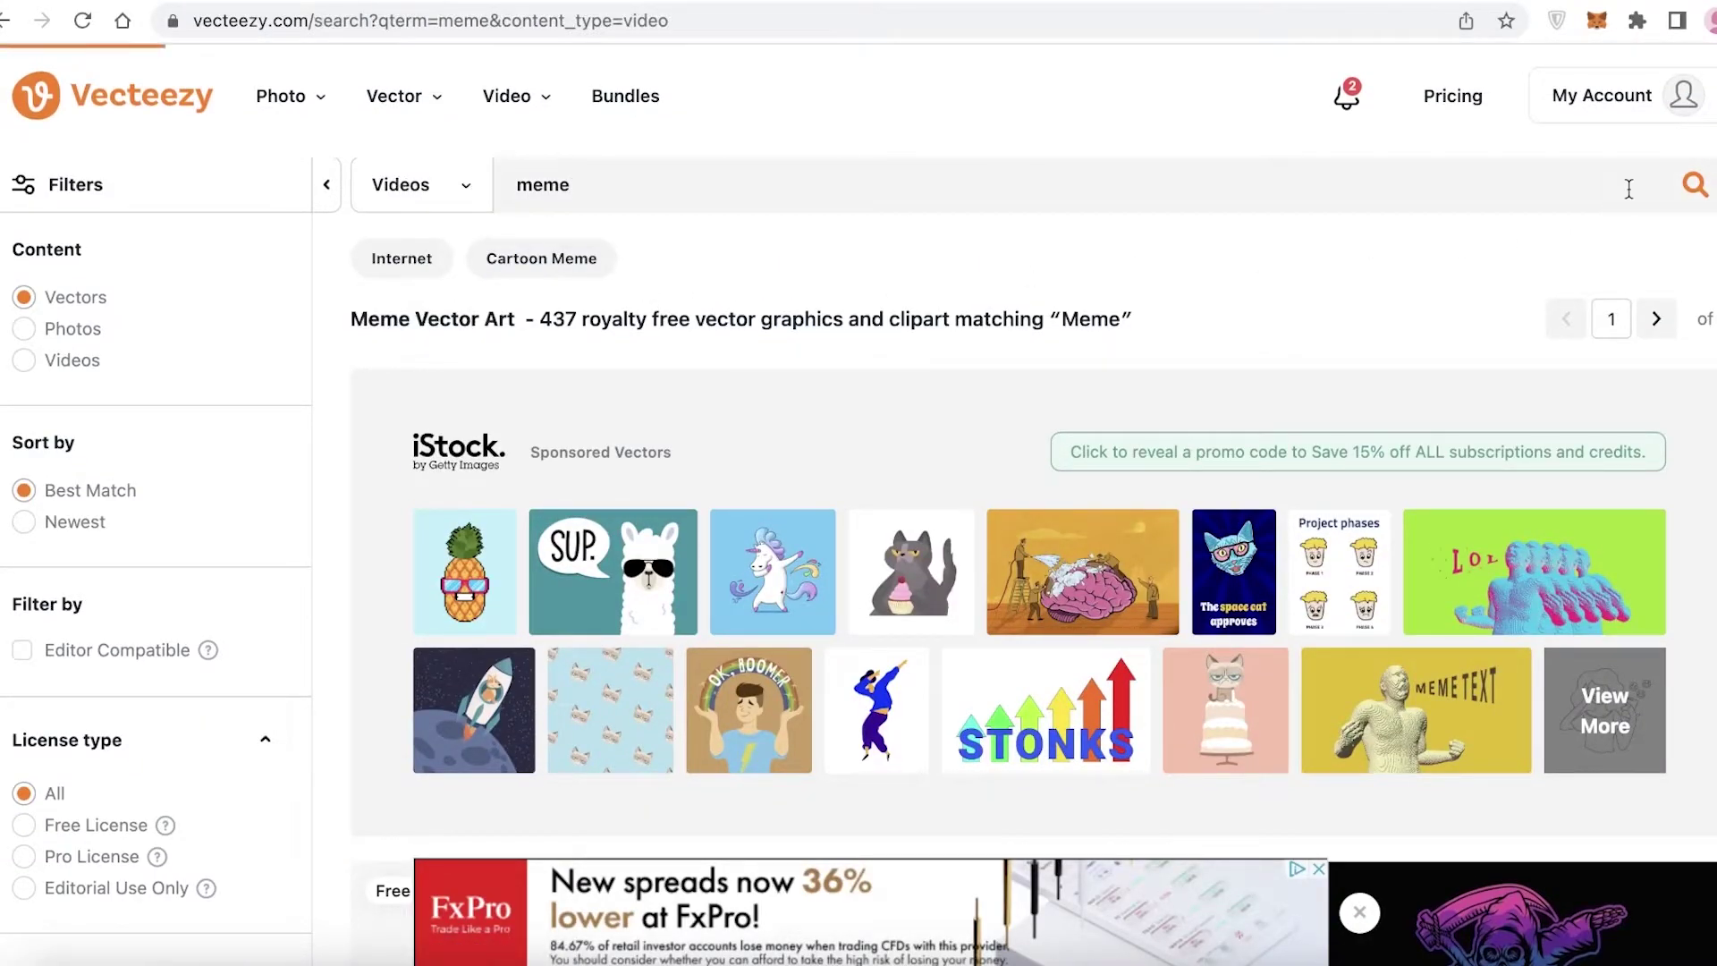
Step: Preview a few meme videos, then start the free Dogecoin rocket video download
scroll(1708, 408, "down", 5)
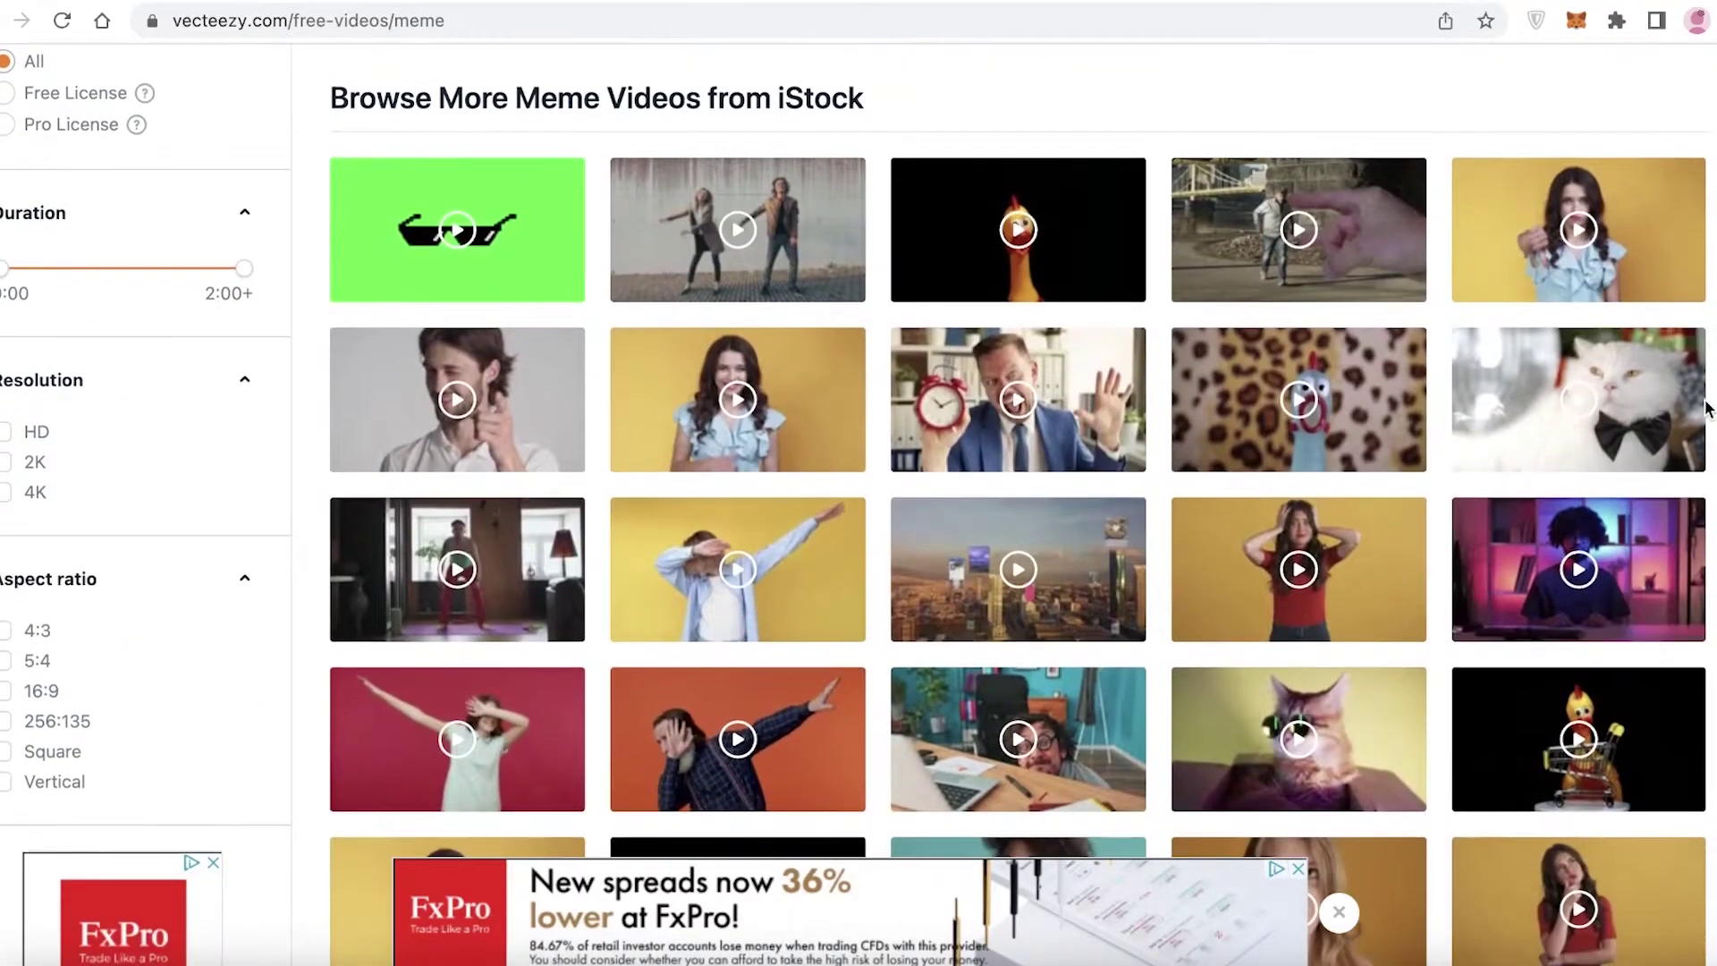
scroll(1708, 409, "down", 1)
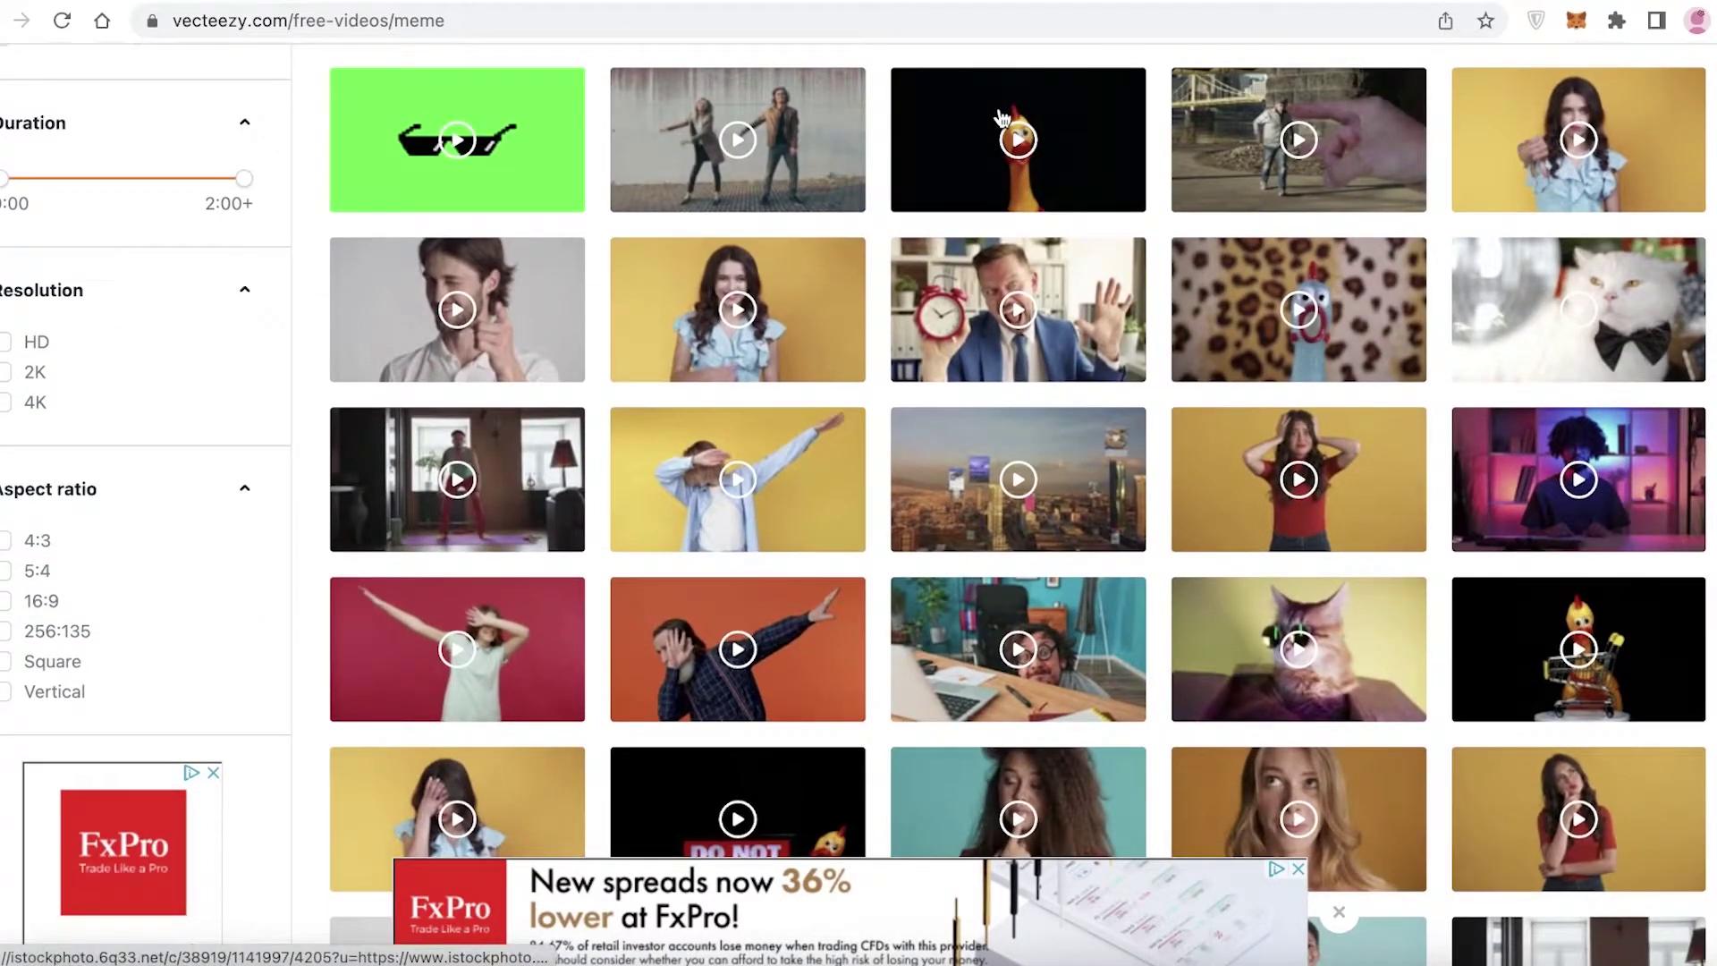
left_click(751, 134)
key("super+bracketleft")
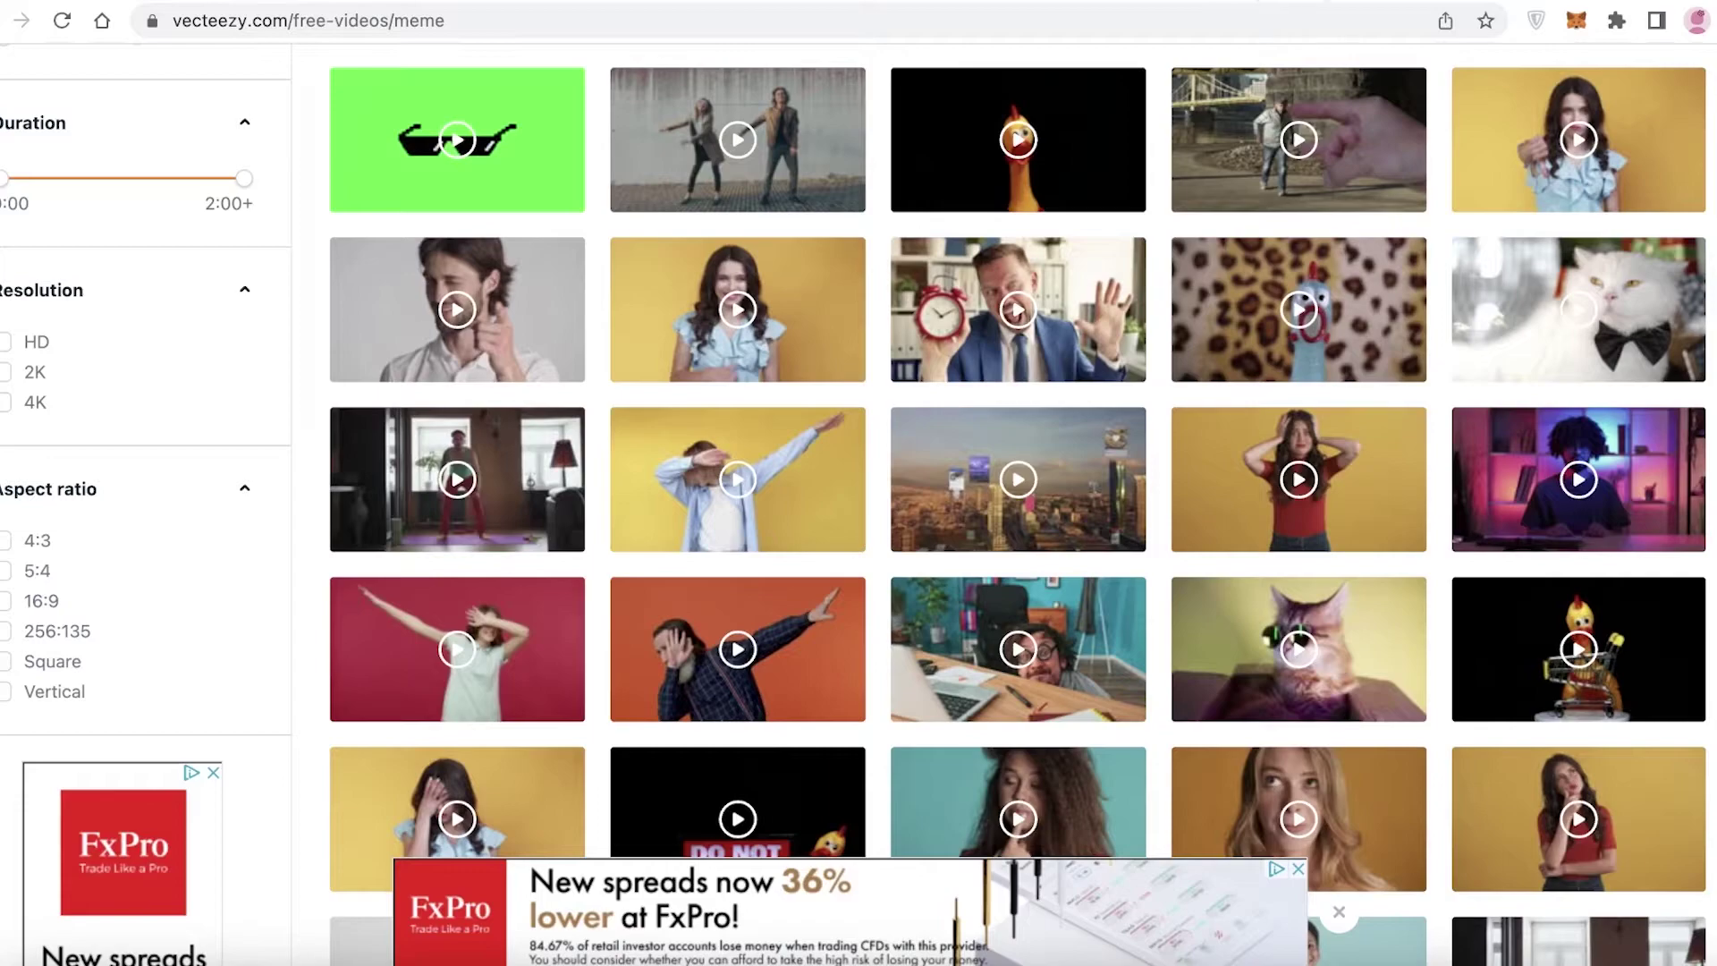
left_click(749, 162)
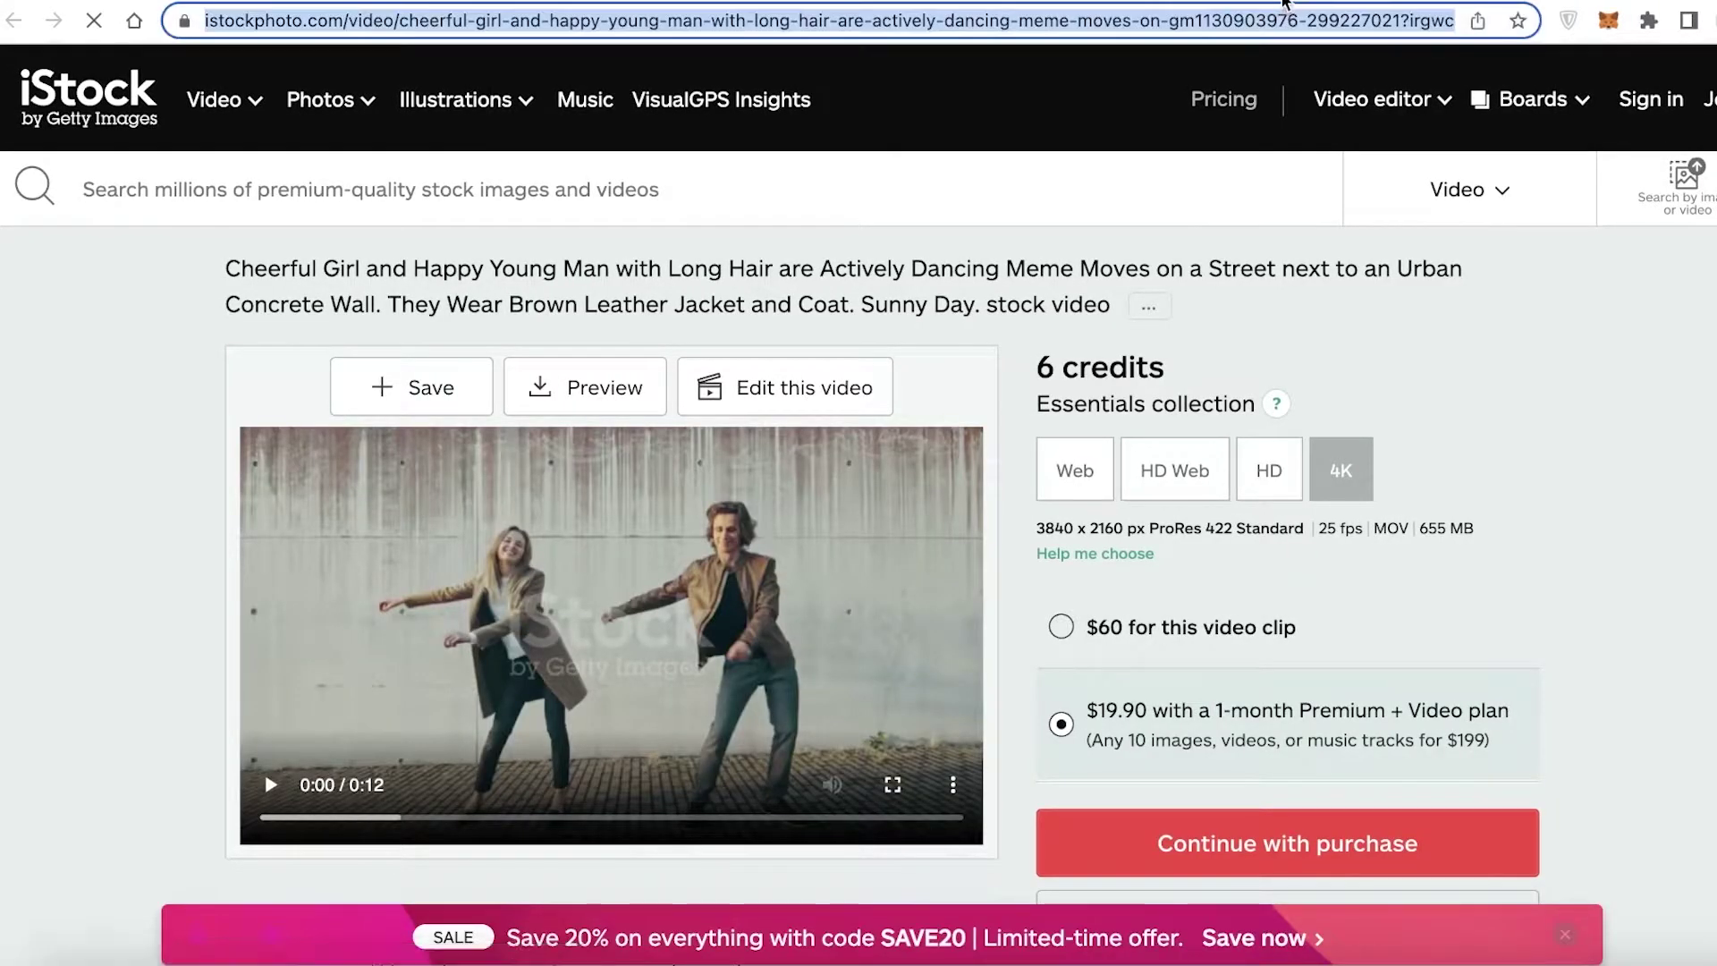
key("super+bracketleft")
scroll(1542, 283, "up", 4)
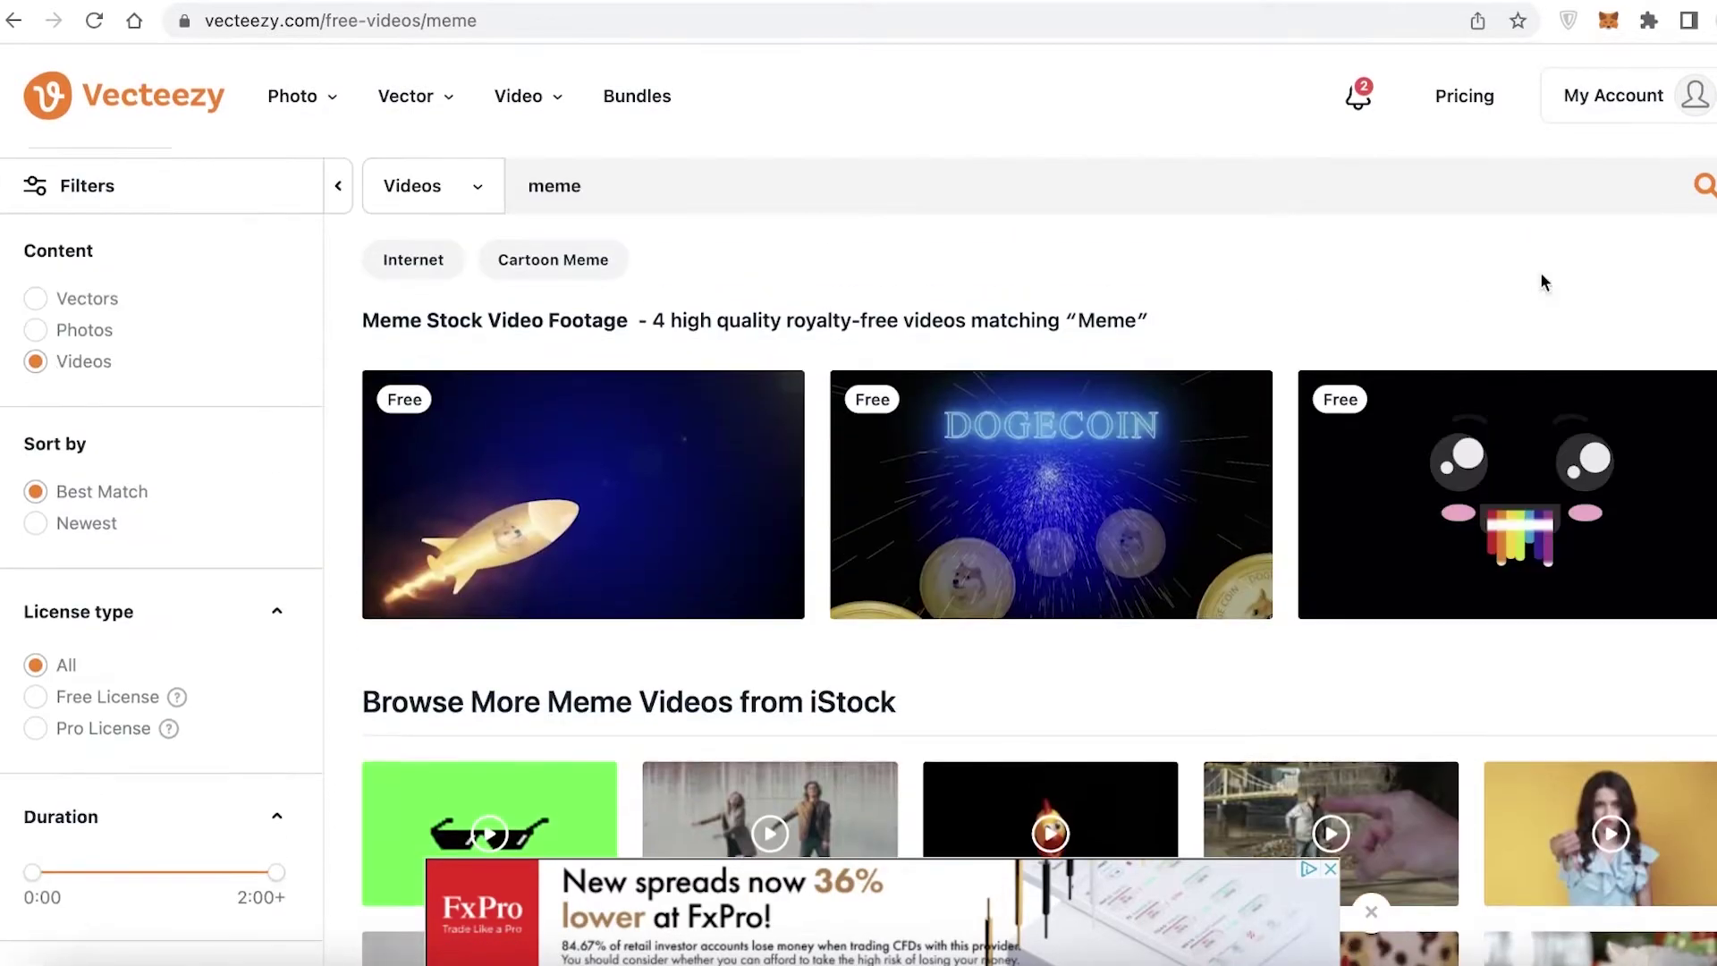
left_click(760, 532)
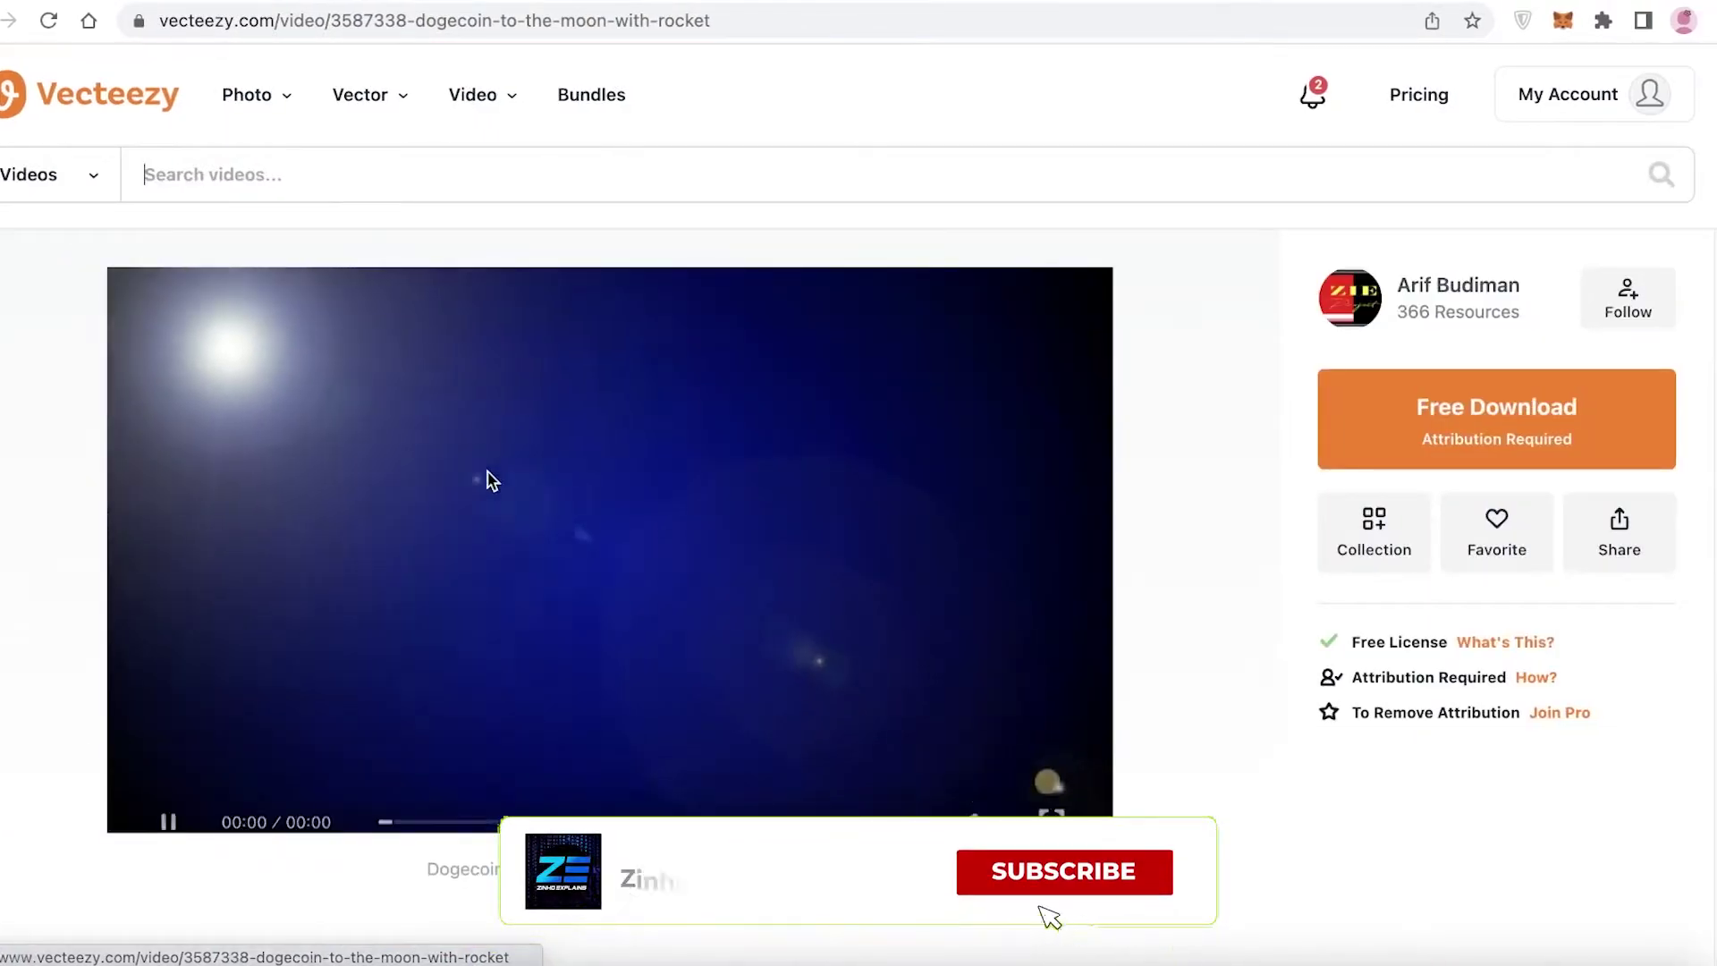
left_click(1585, 436)
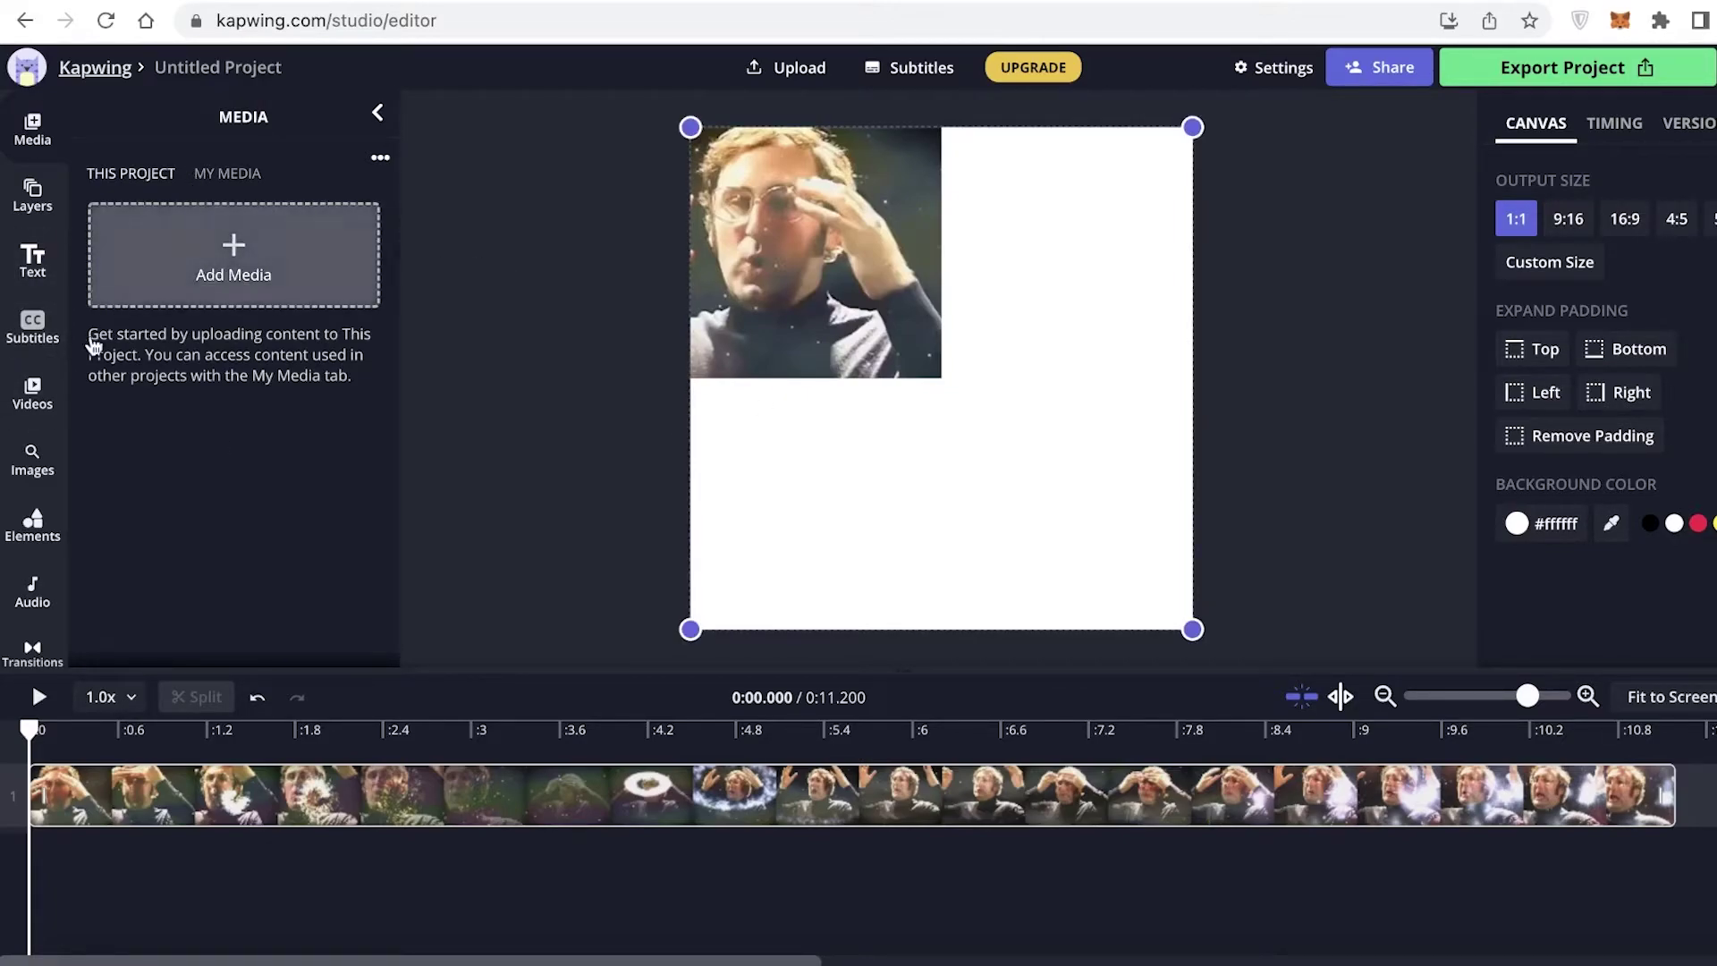
Step: Add the folded hands emoji from the Elements library to the video
scroll(40, 488, "down", 3)
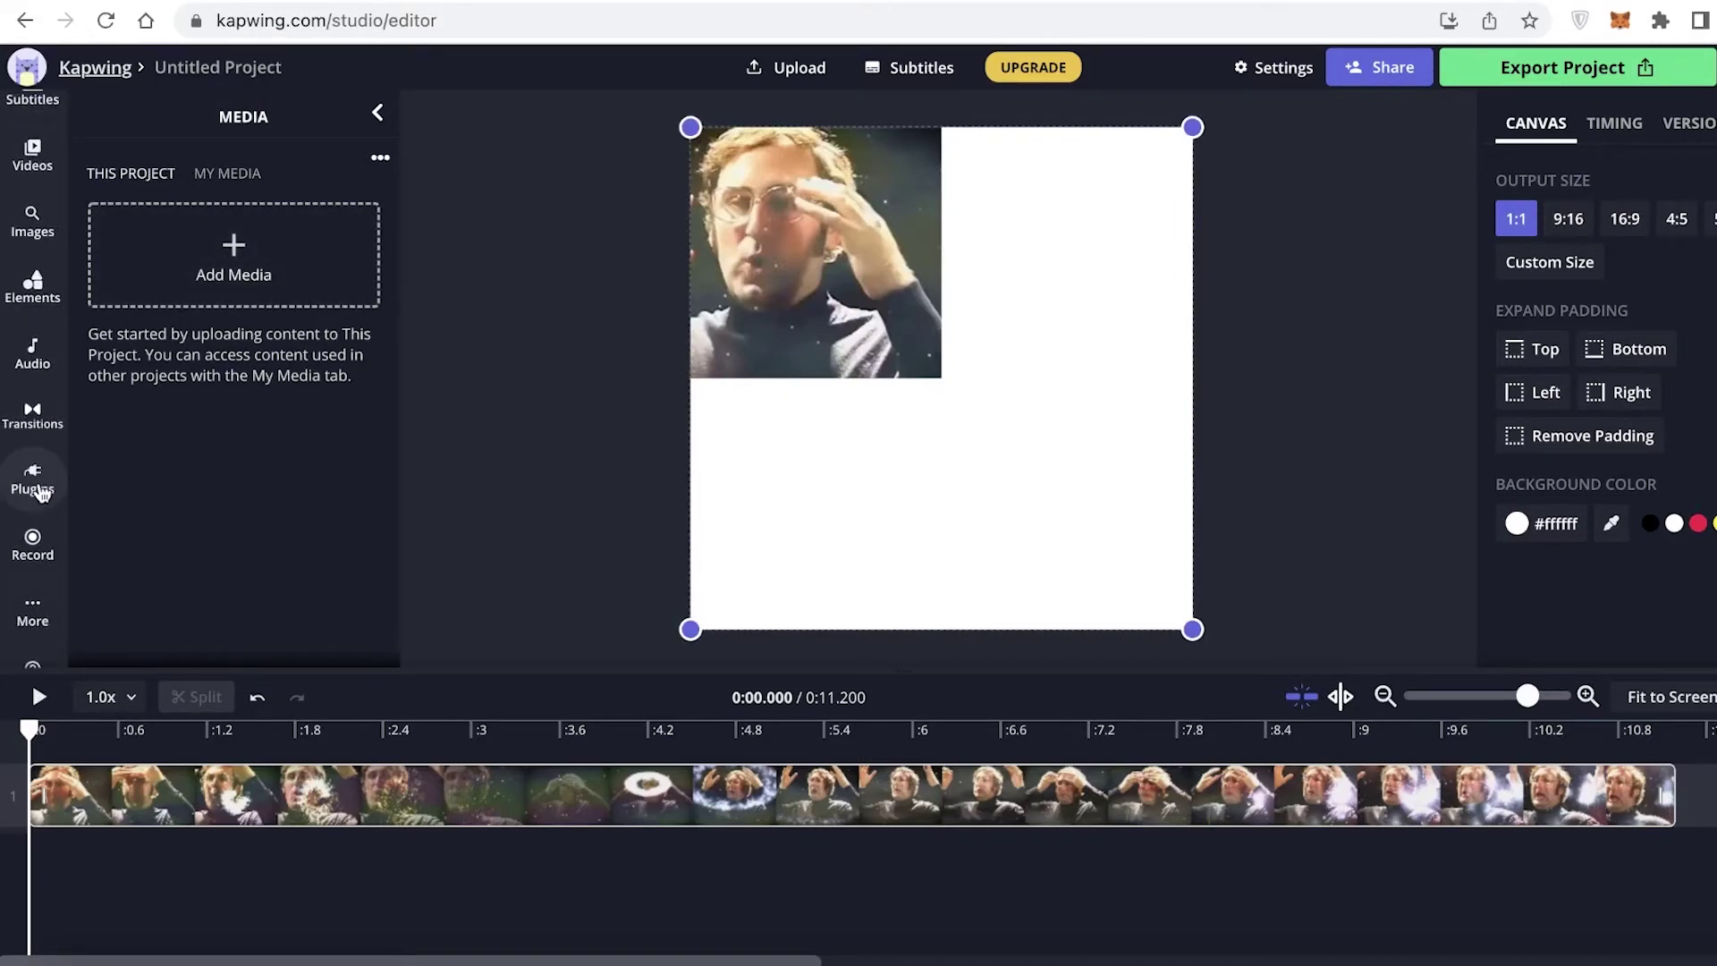
left_click(42, 304)
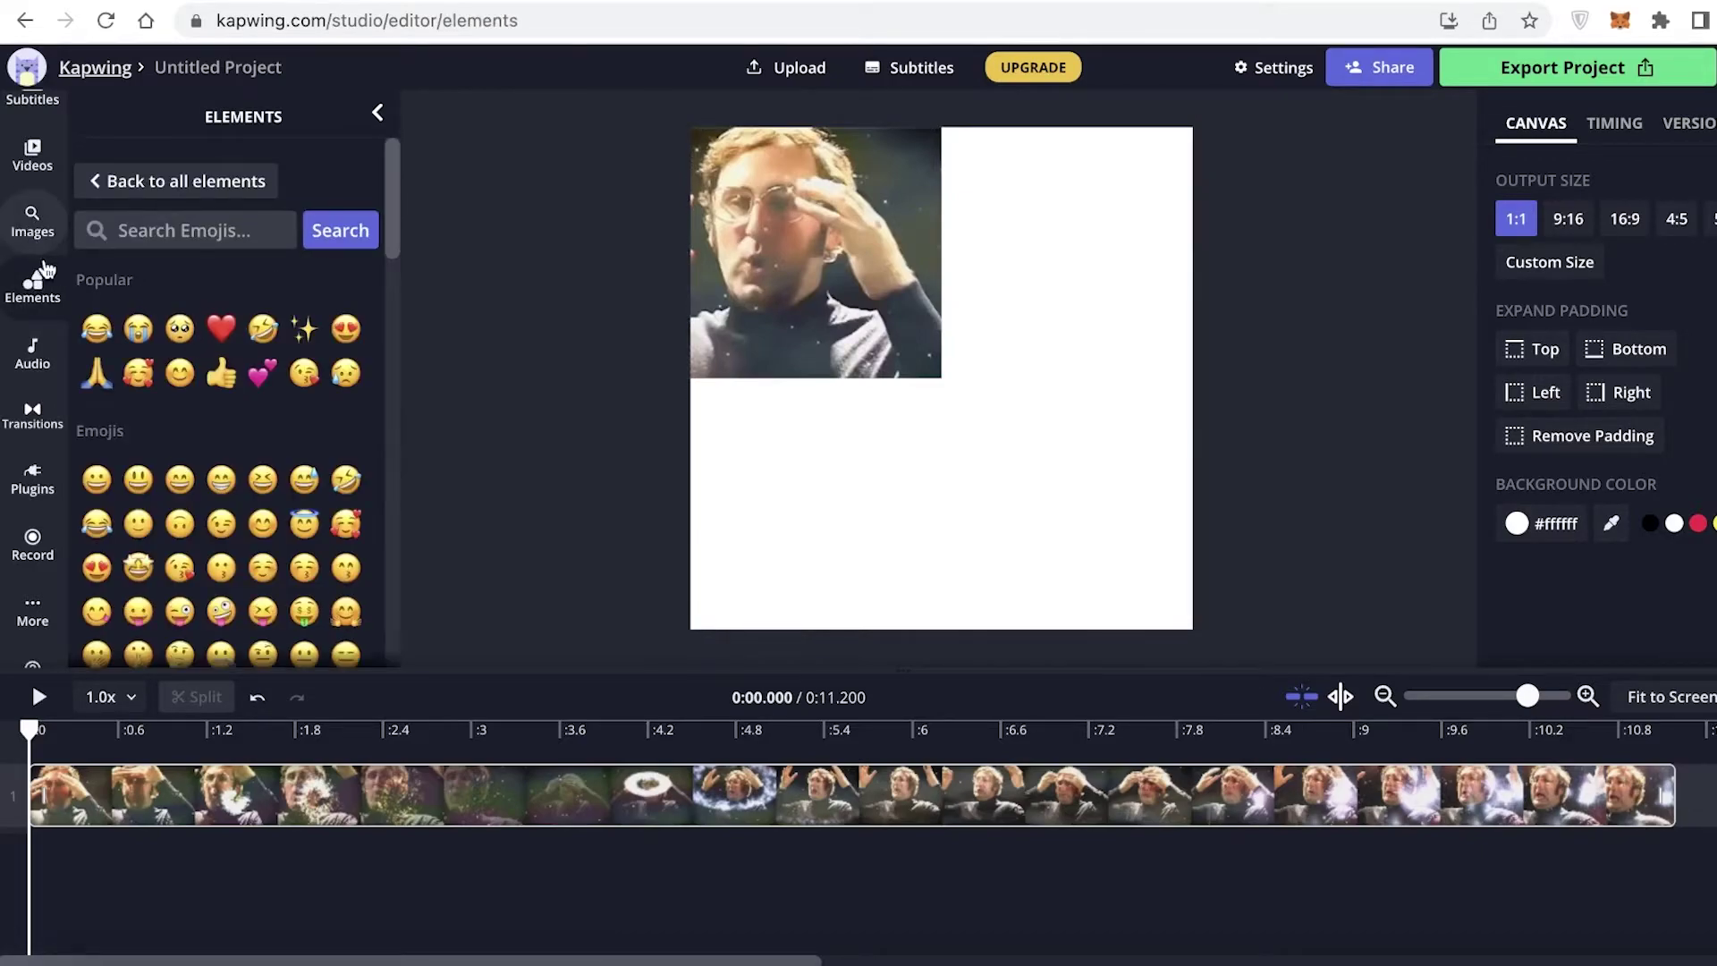
scroll(214, 366, "down", 10)
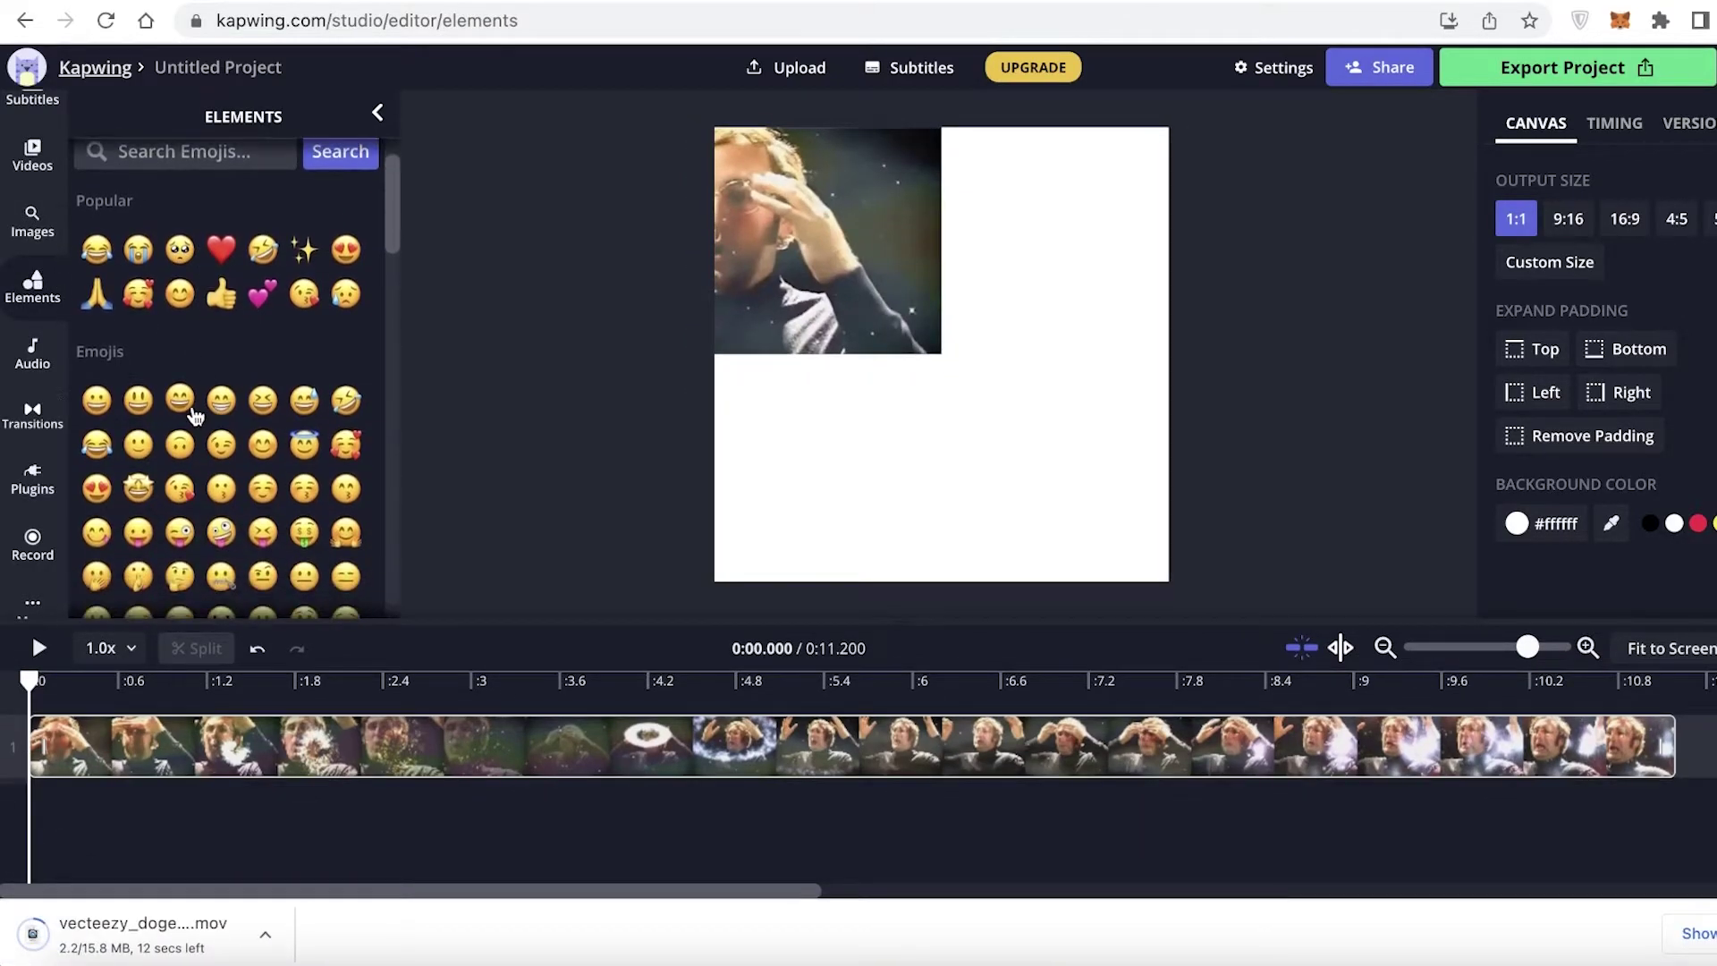
left_click(236, 554)
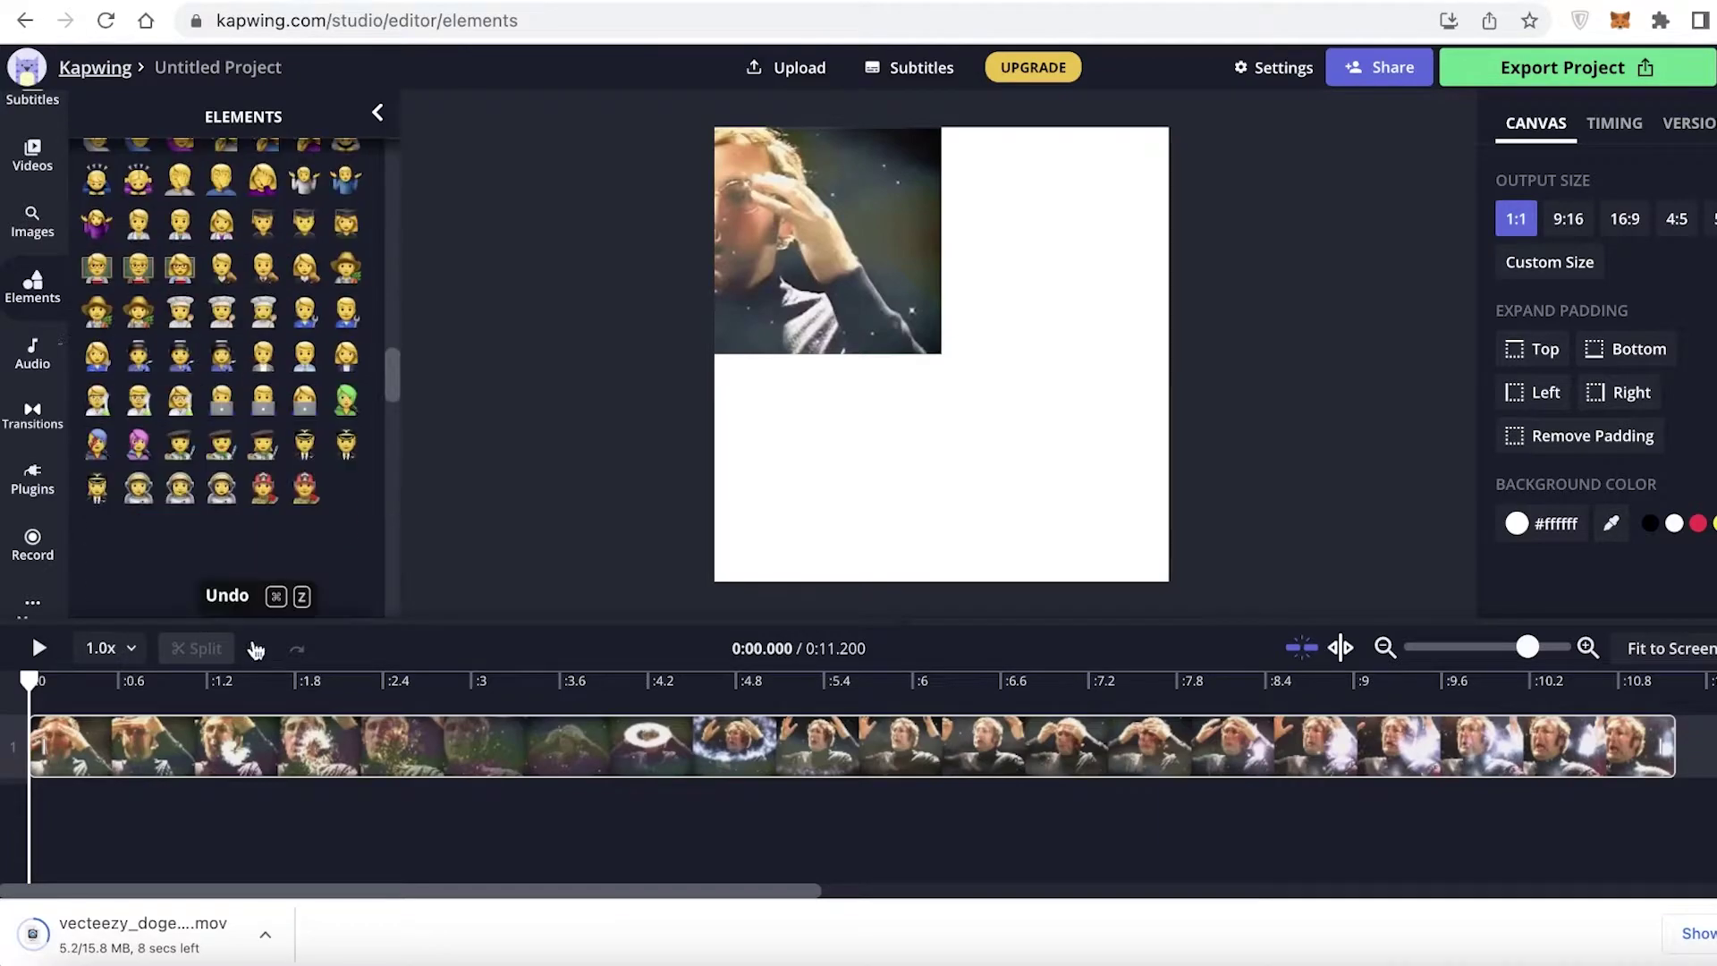
scroll(191, 582, "up", 15)
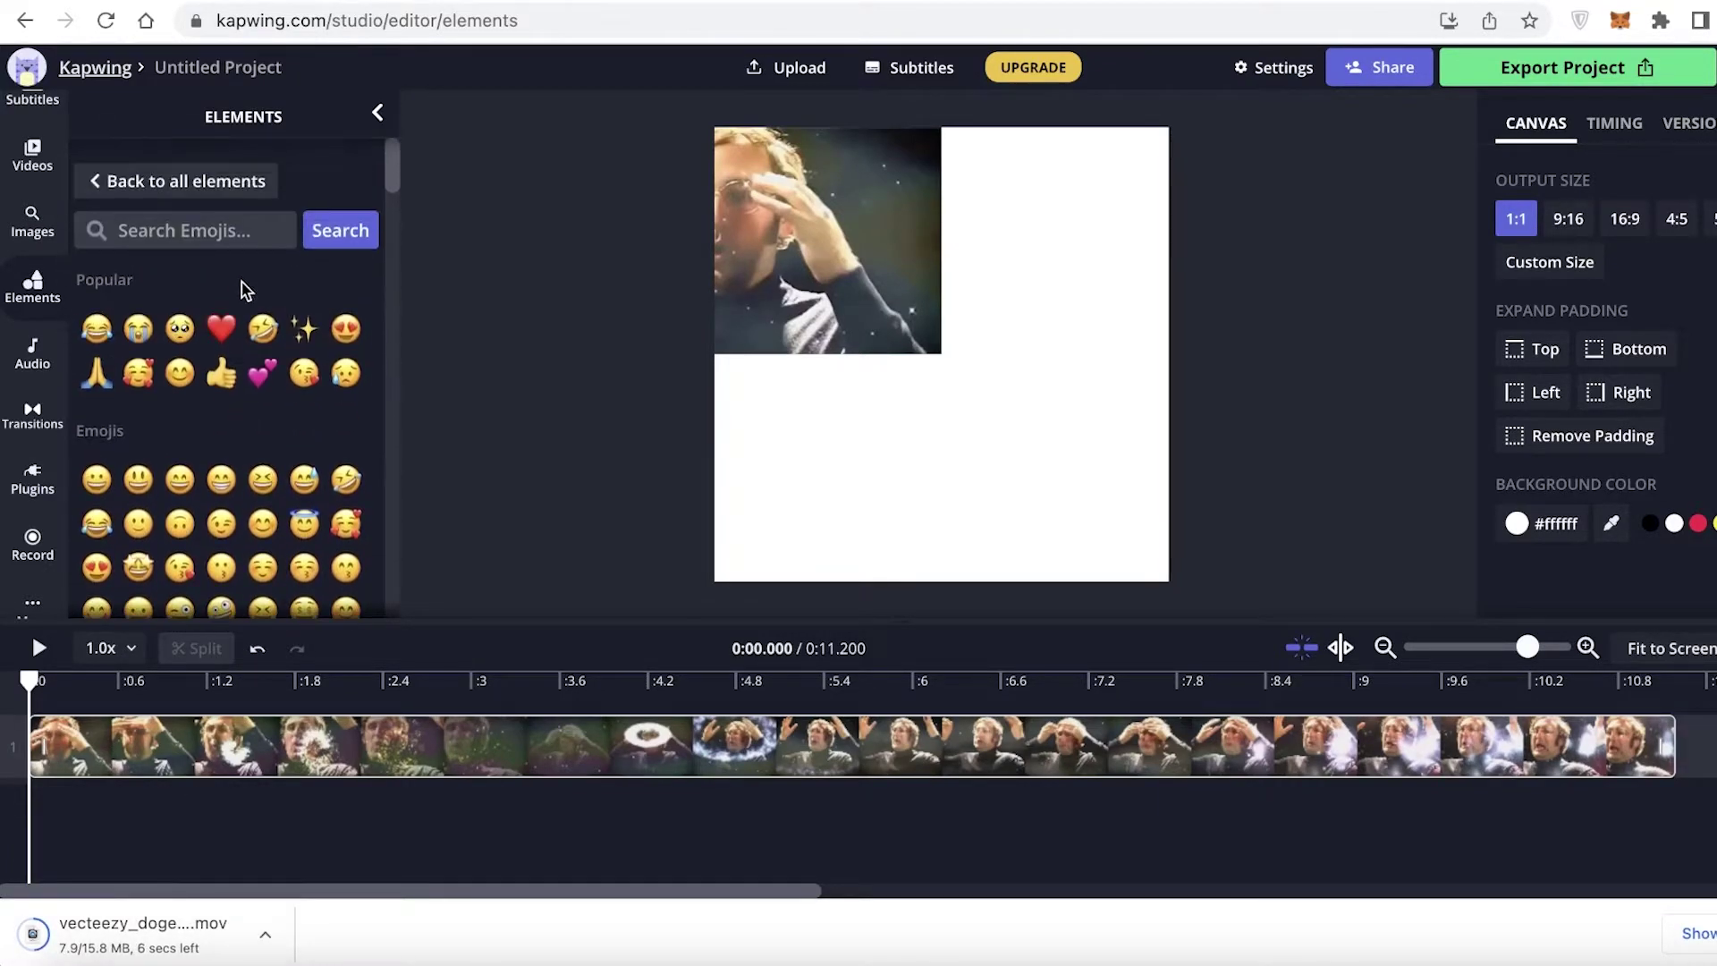
left_click(97, 372)
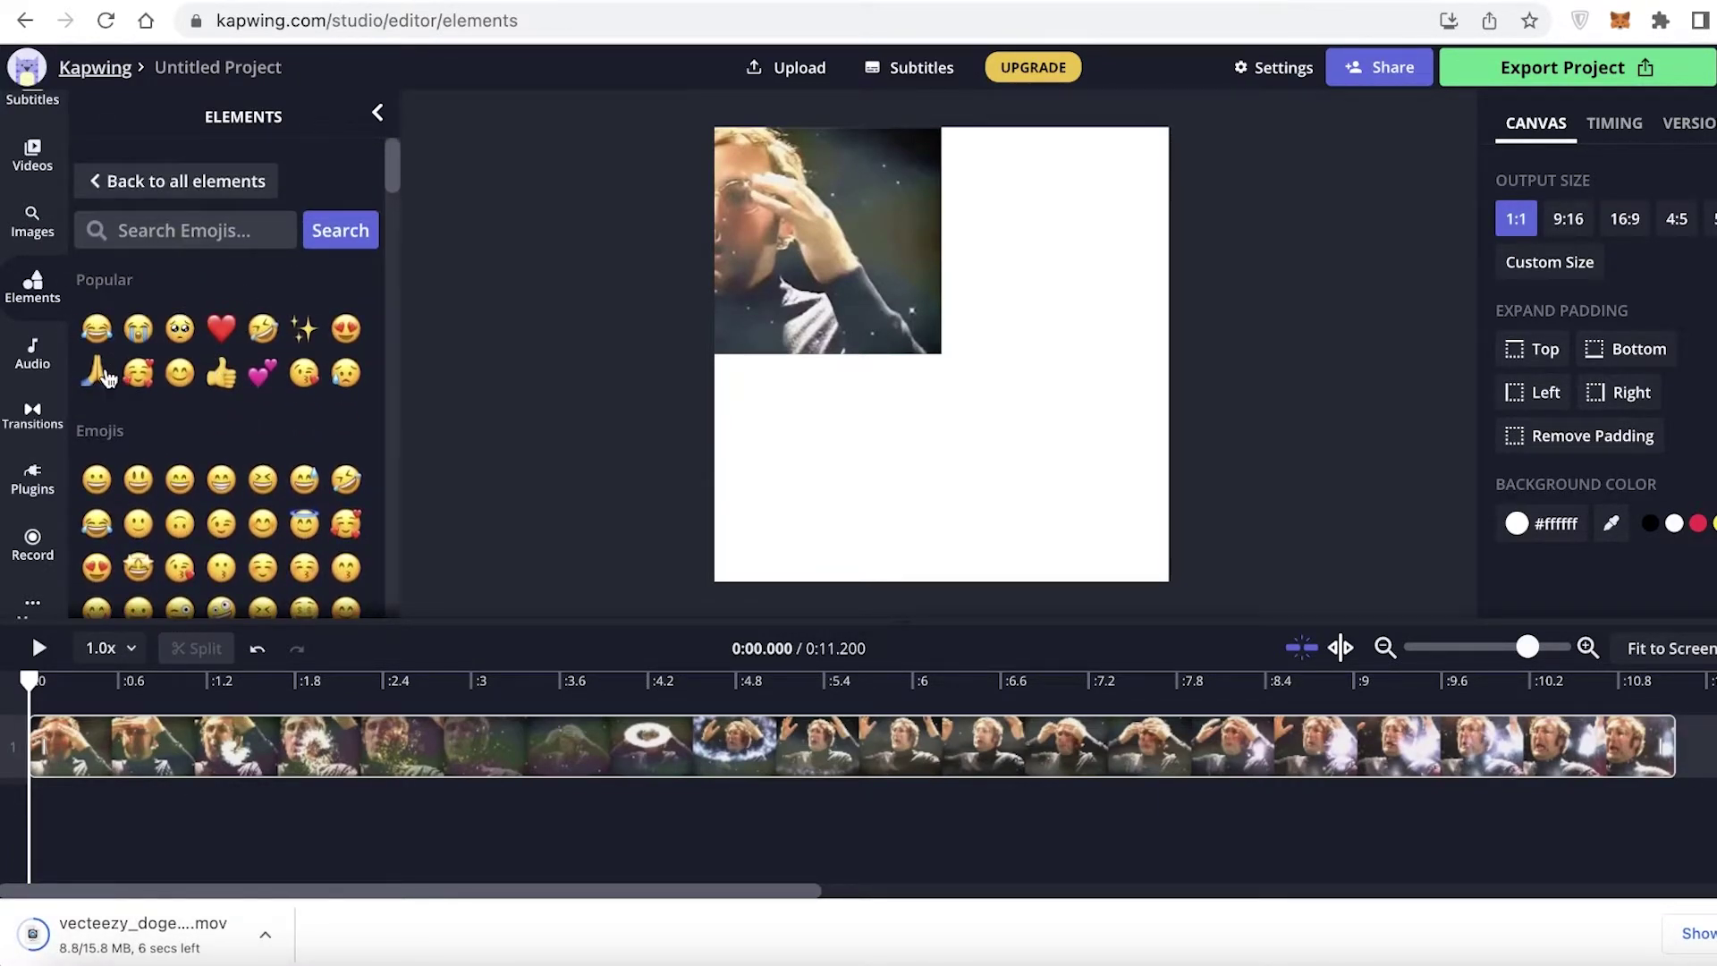
Step: Shrink the emoji and move it to the main clip's bottom edge
left_click(894, 391)
left_click_drag(990, 399, 955, 366)
left_click_drag(911, 326, 827, 344)
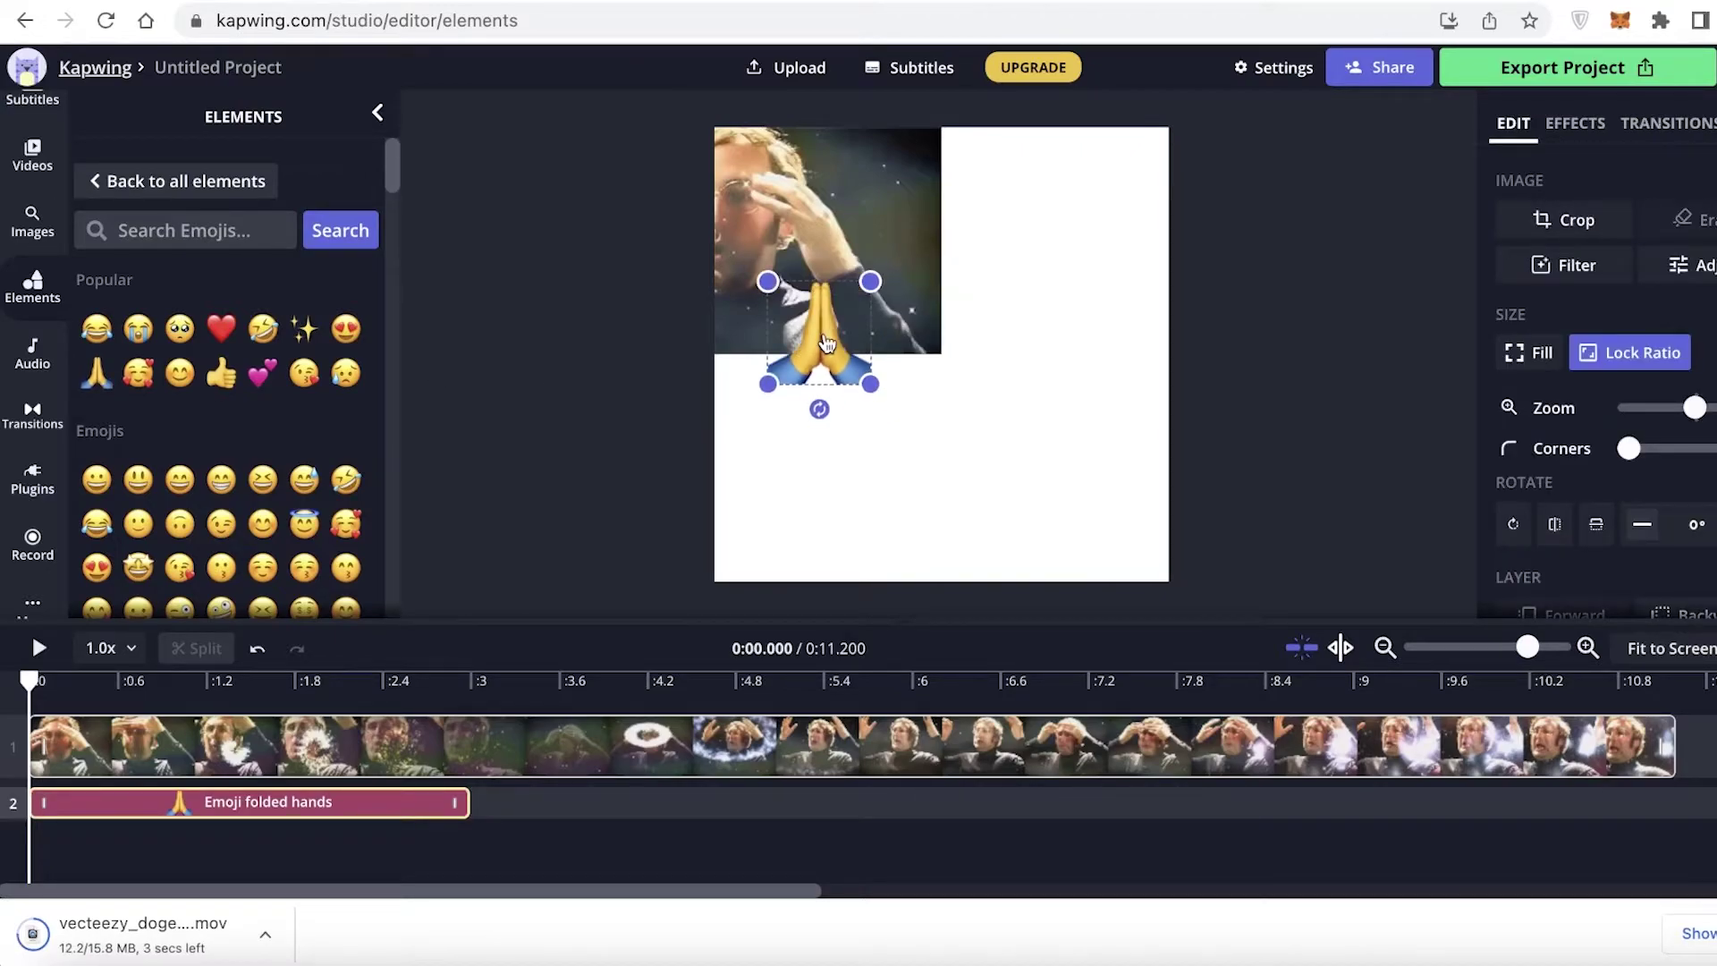
left_click(1299, 345)
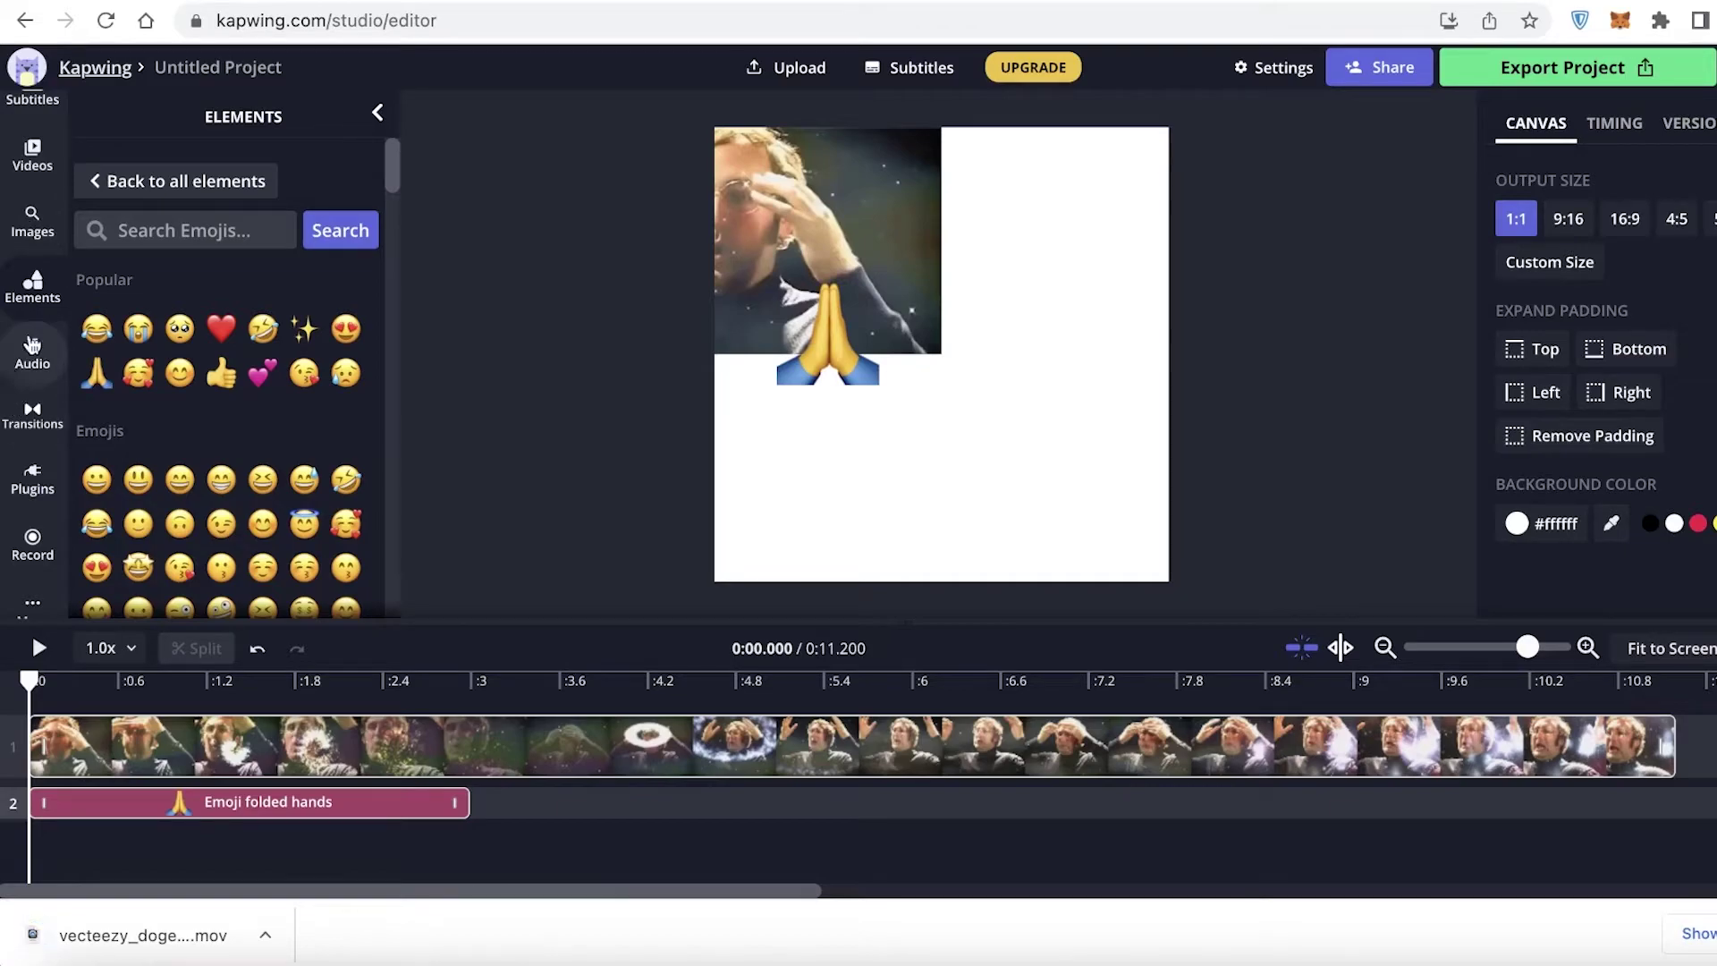
scroll(31, 295, "up", 3)
Step: Add a Bold Text caption 'PLEASE WATCH TILL END' on one line beside the emoji
left_click(32, 284)
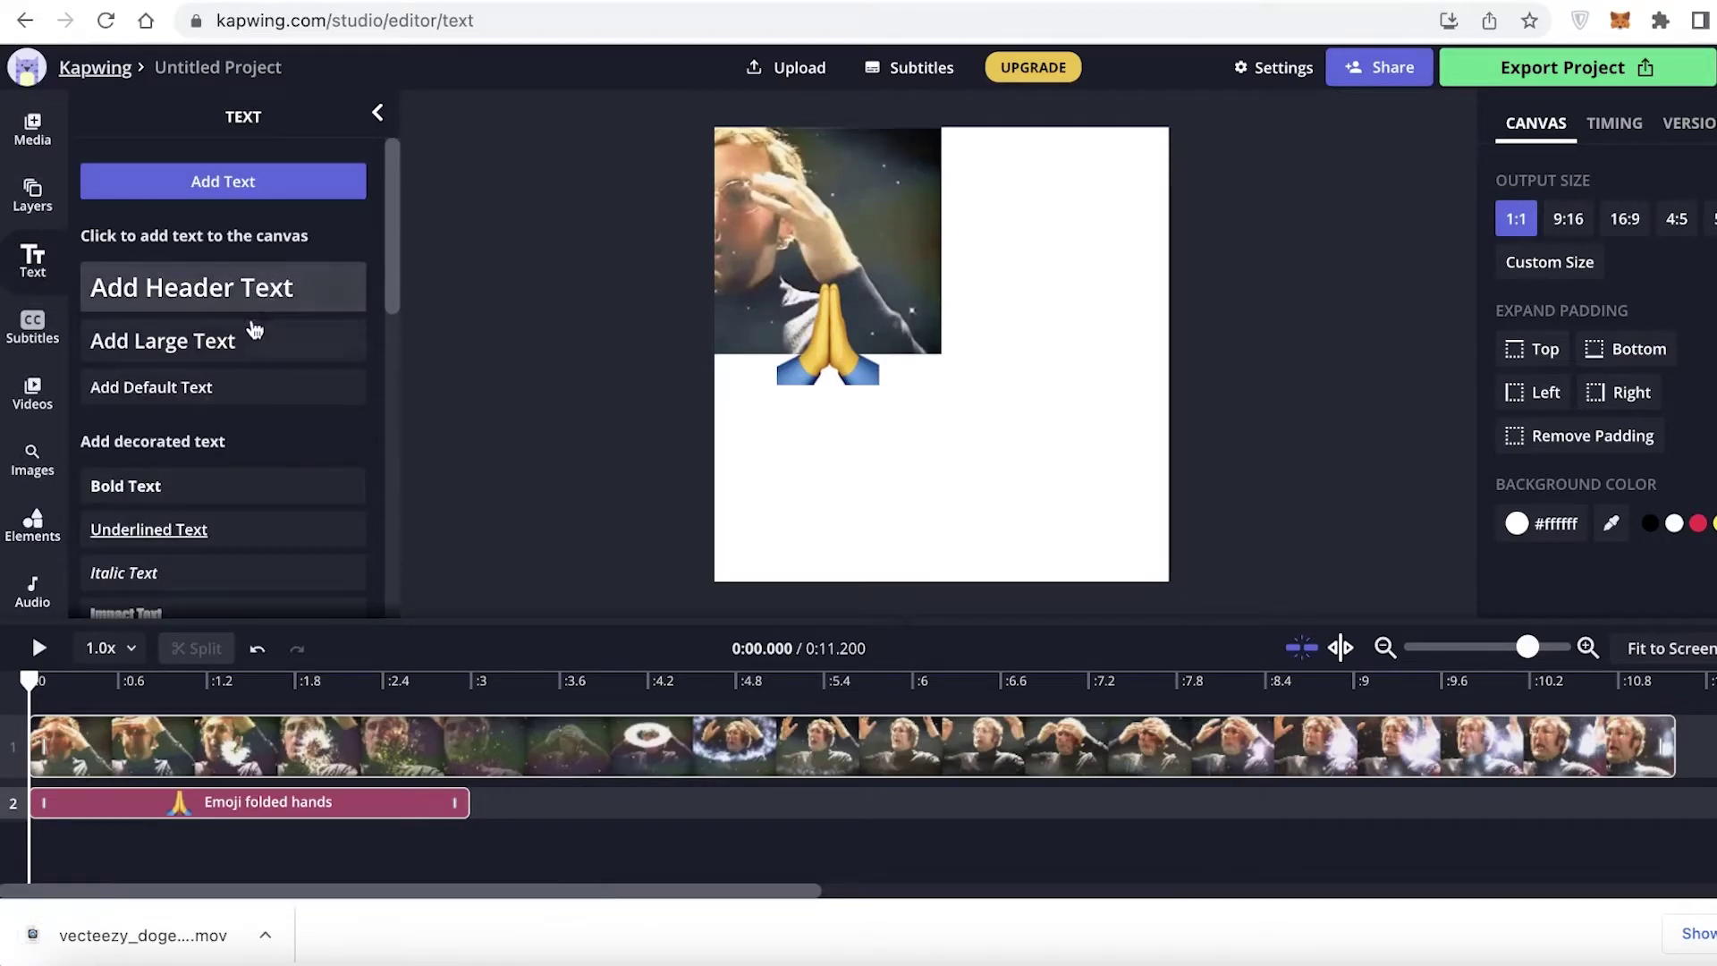
left_click(250, 480)
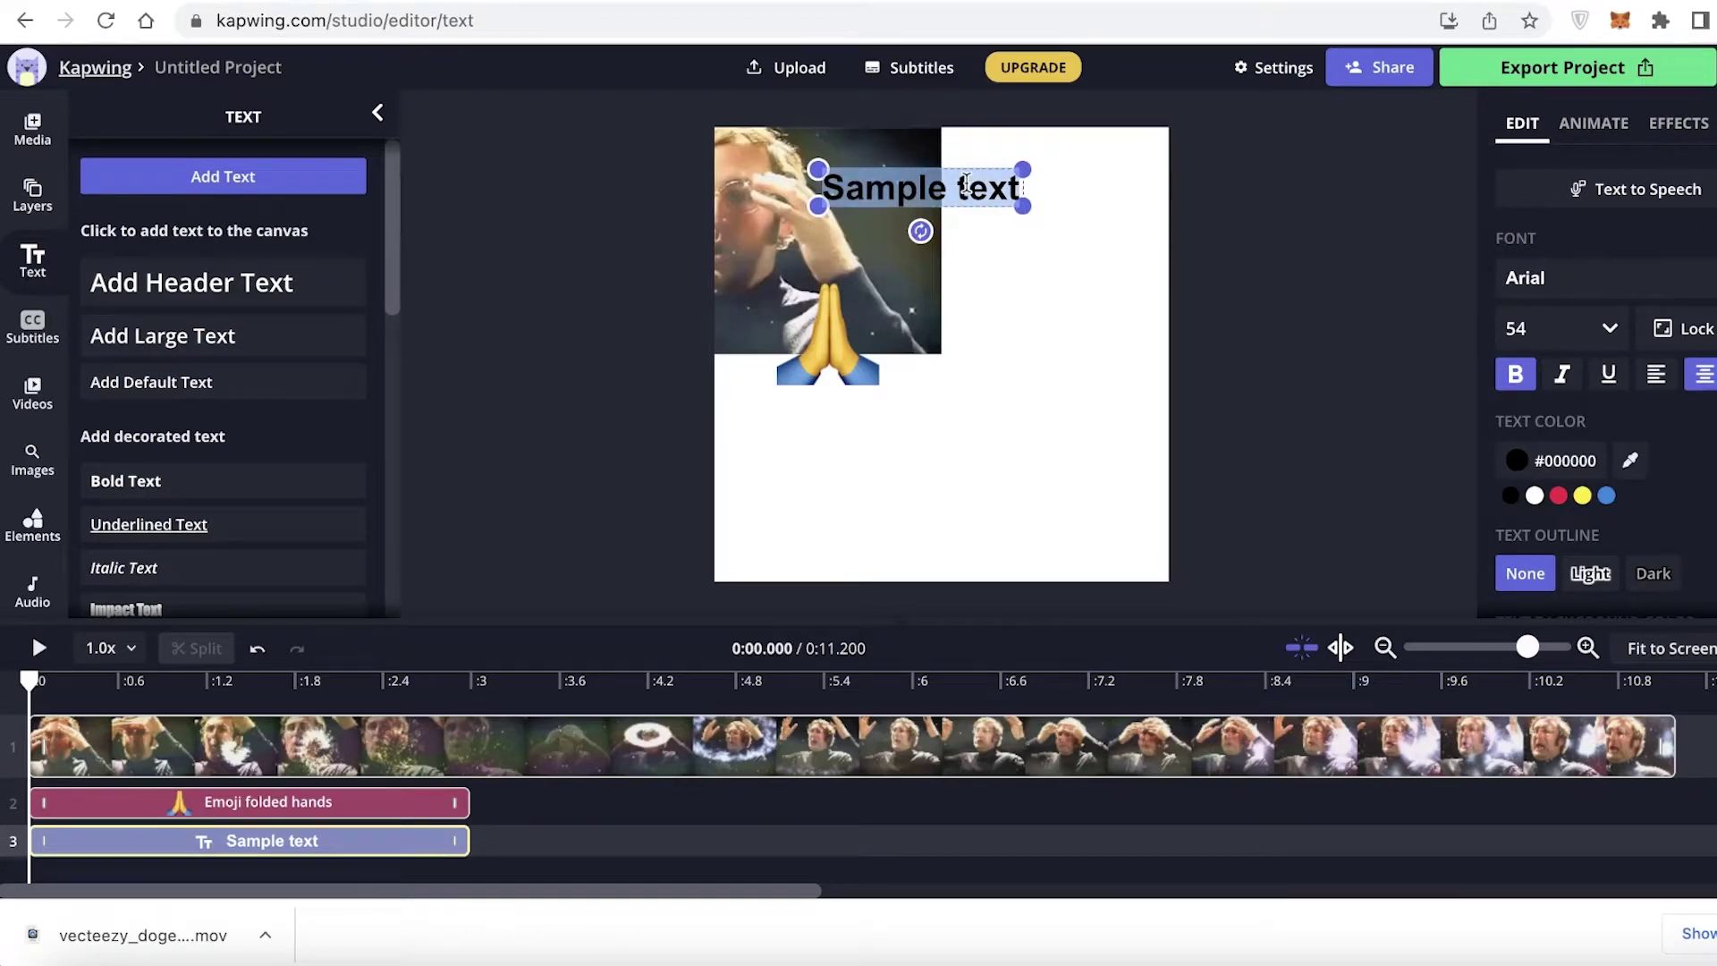
key("BackSpace")
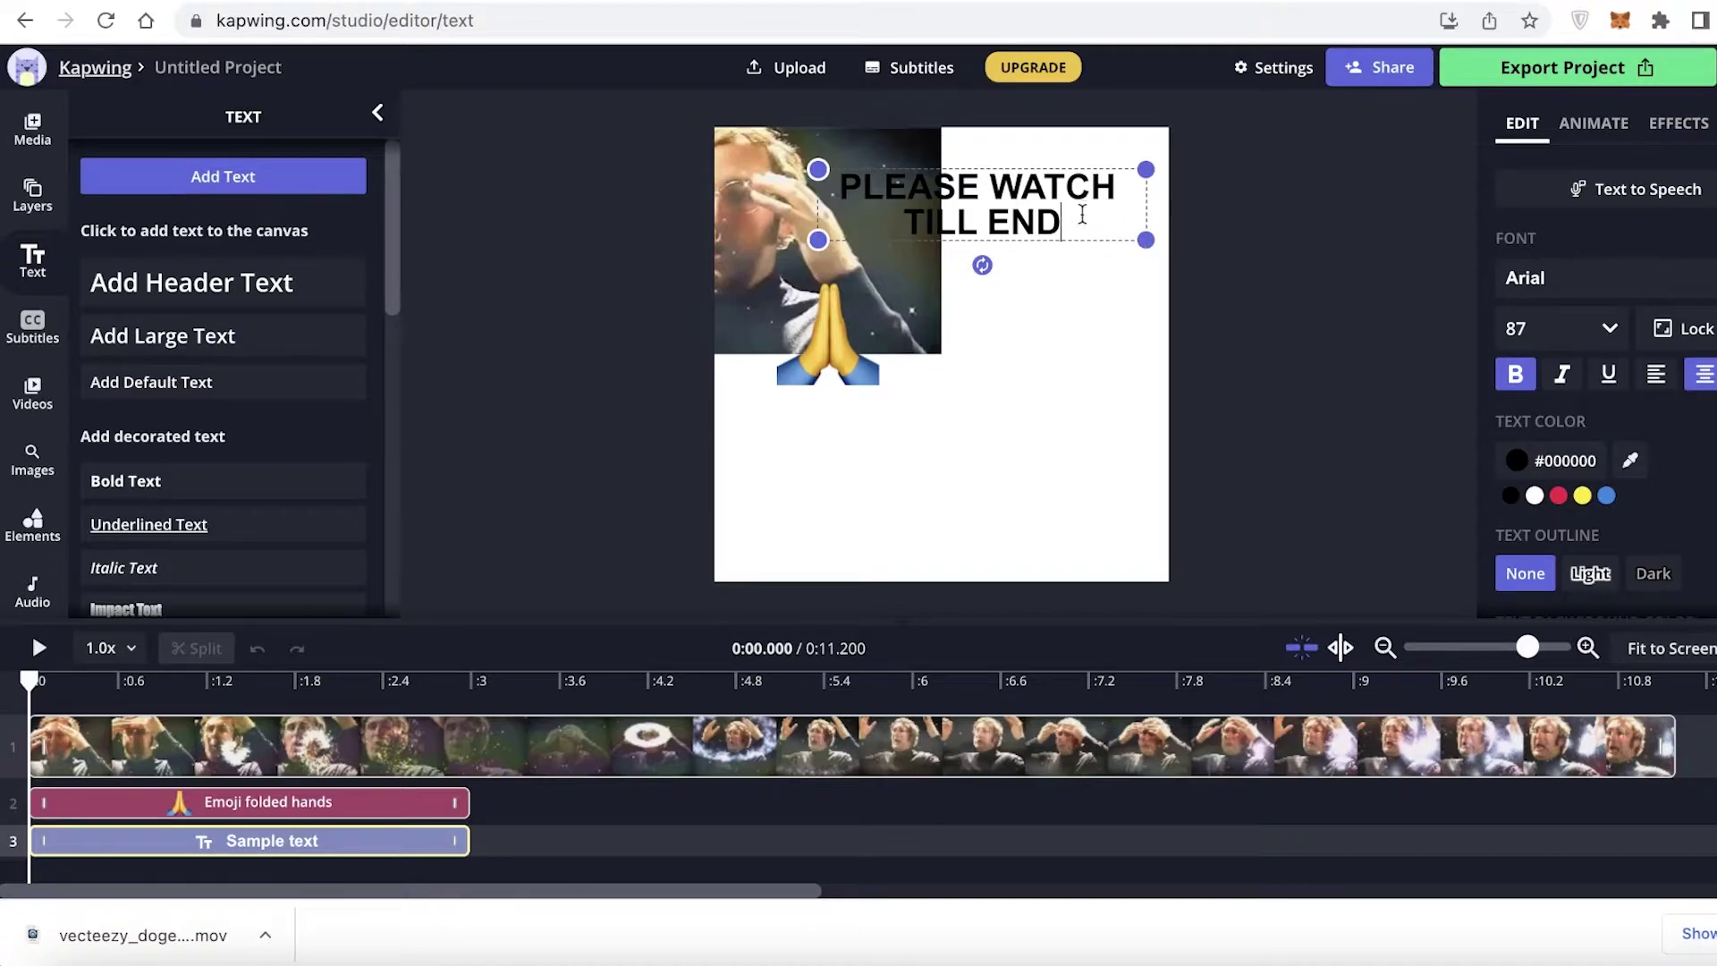
left_click_drag(1146, 240, 1094, 381)
left_click(572, 501)
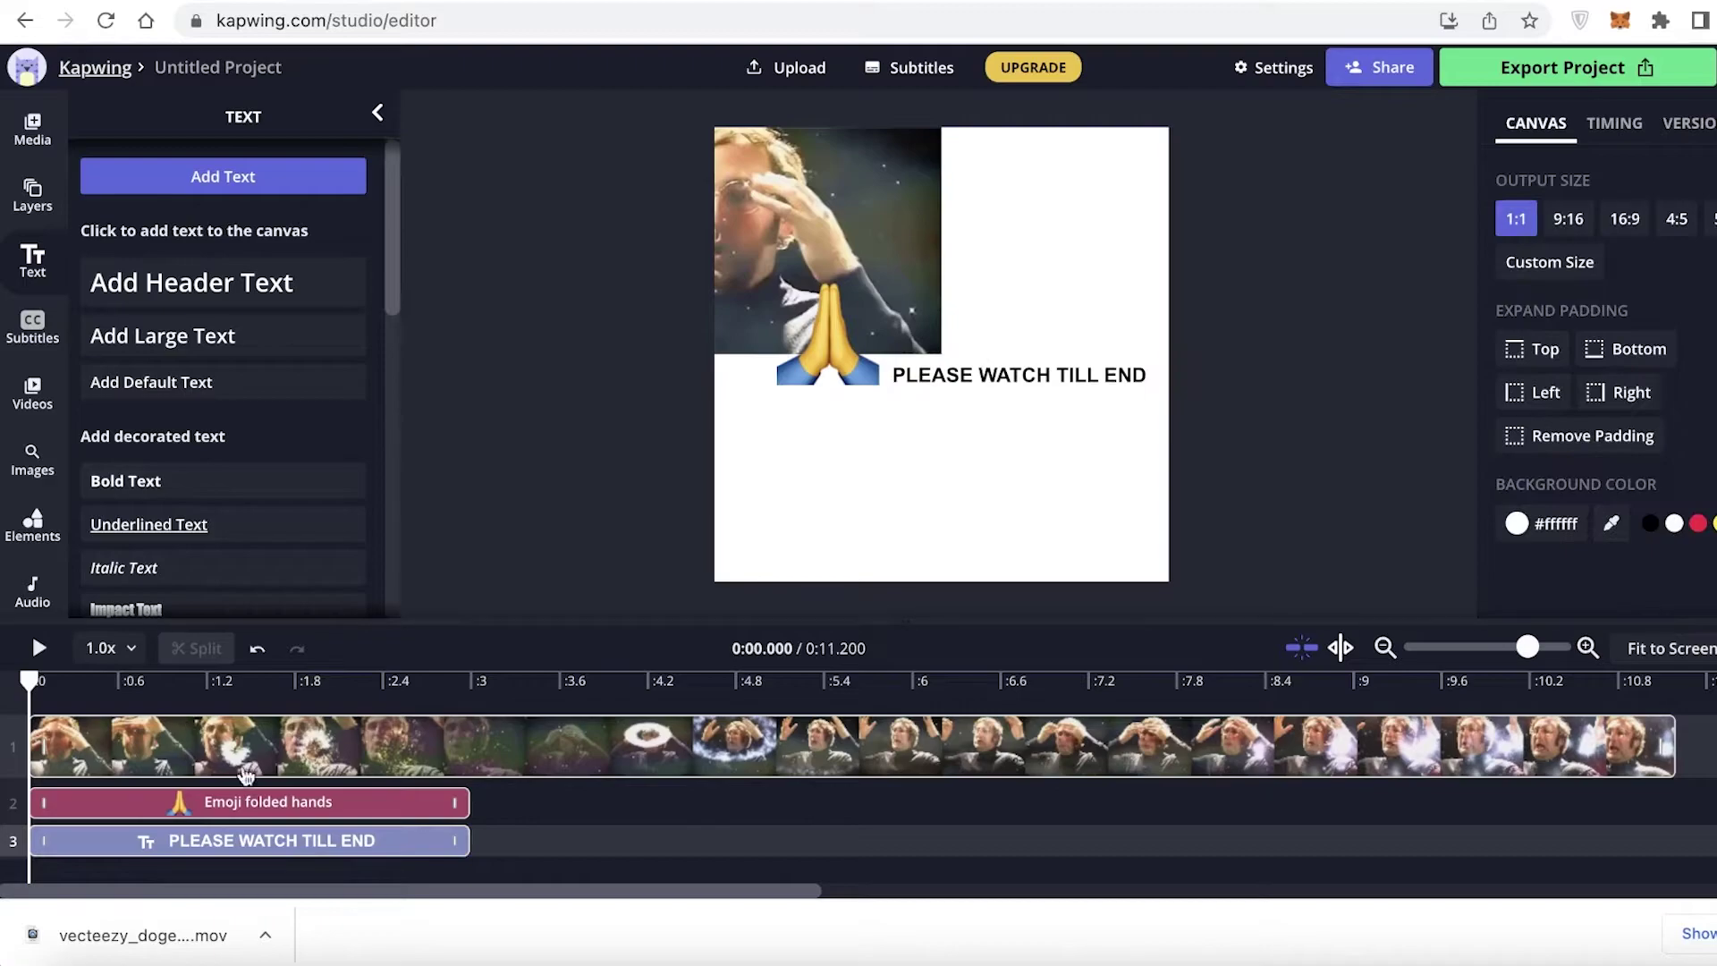
Step: Trim the emoji and caption clips to about 1.67 seconds and preview the opening
left_click(254, 802)
left_click_drag(455, 802, 268, 796)
left_click_drag(465, 841, 273, 840)
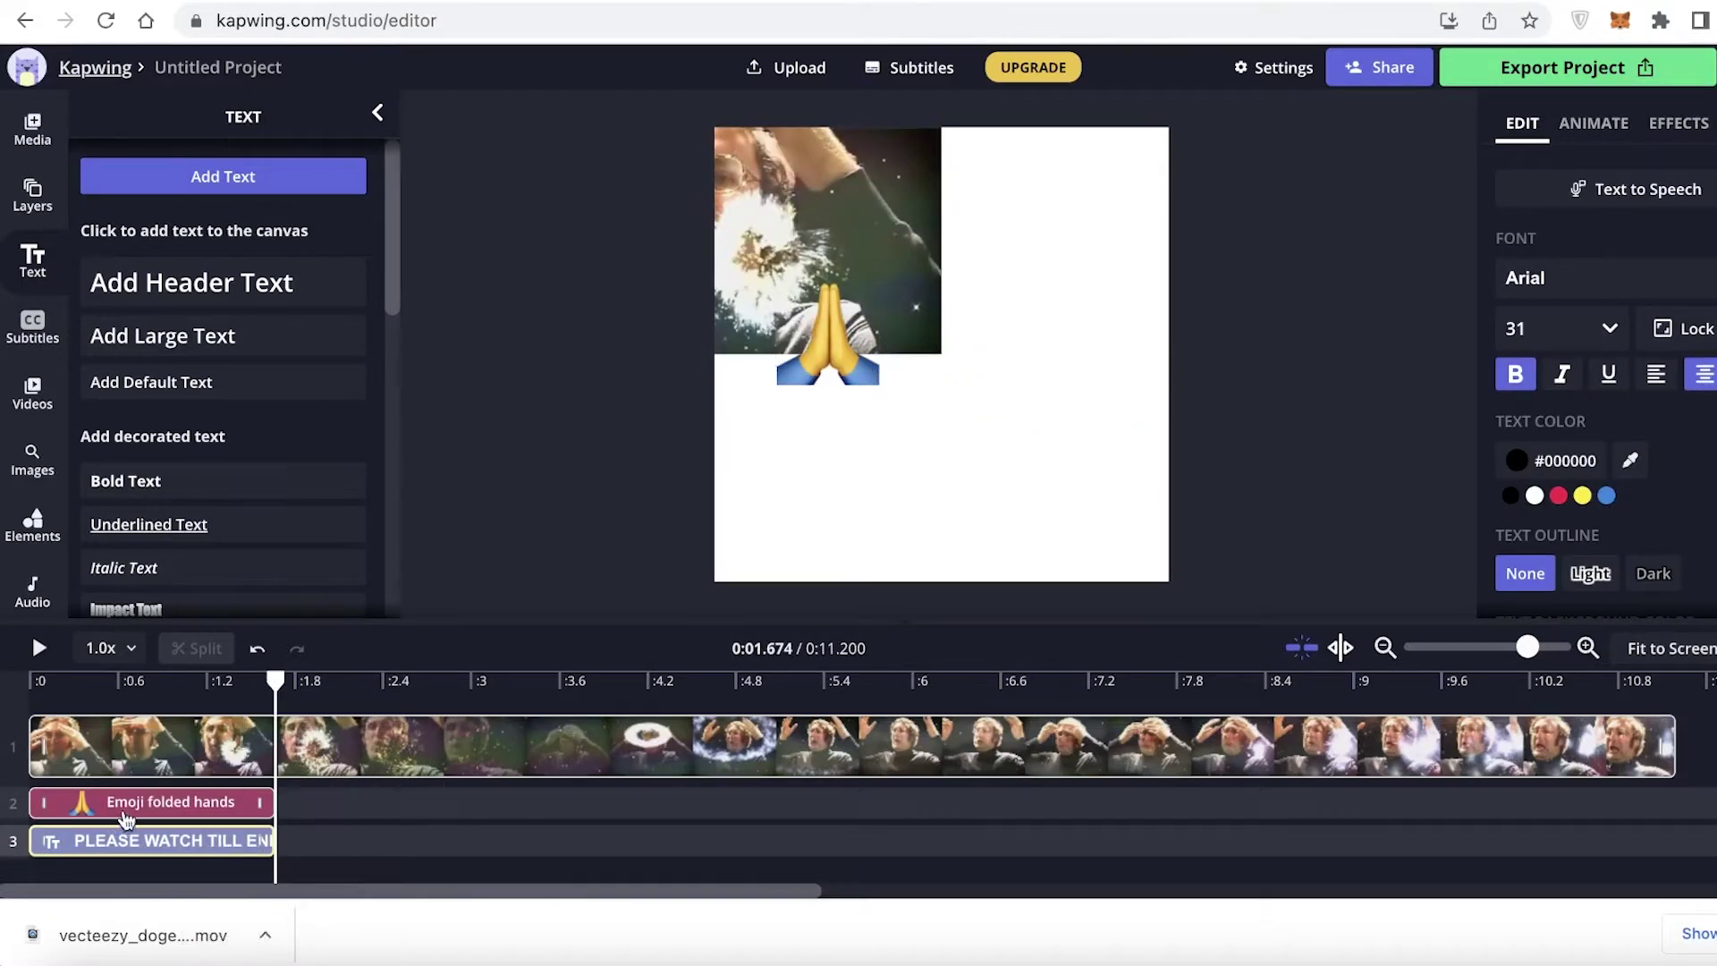
left_click_drag(270, 685, 1, 755)
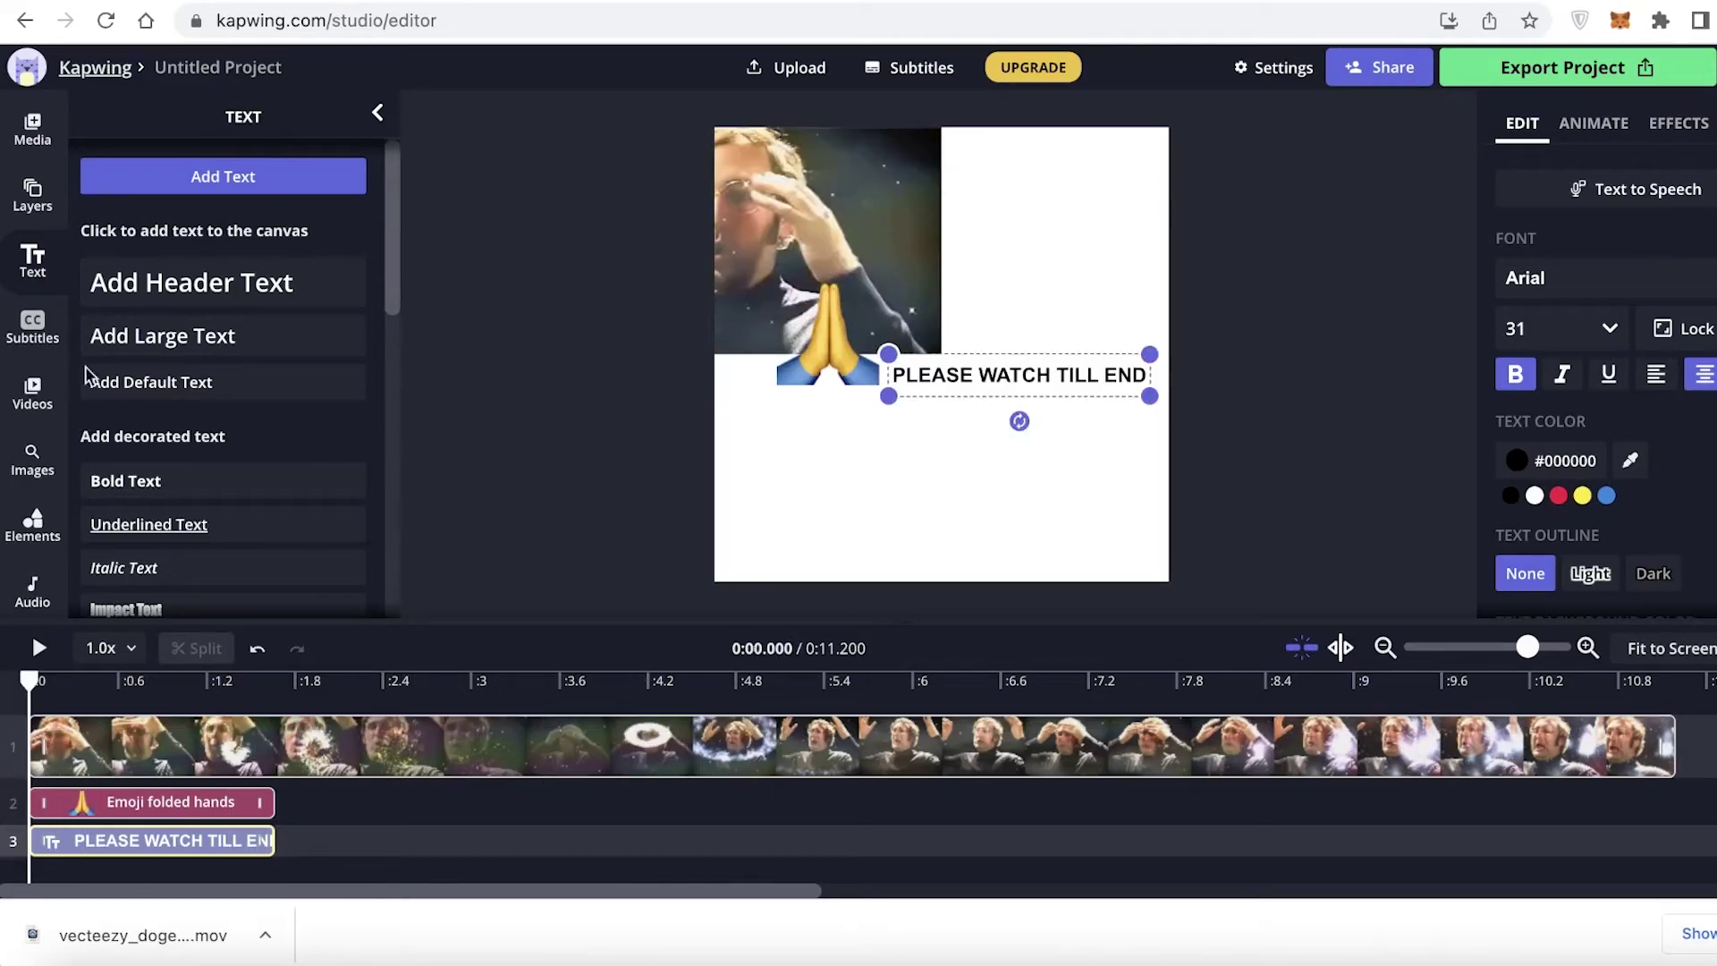
Step: Browse the Subtitles, Videos, Elements and Transitions panels, ending back in stock videos
left_click(27, 331)
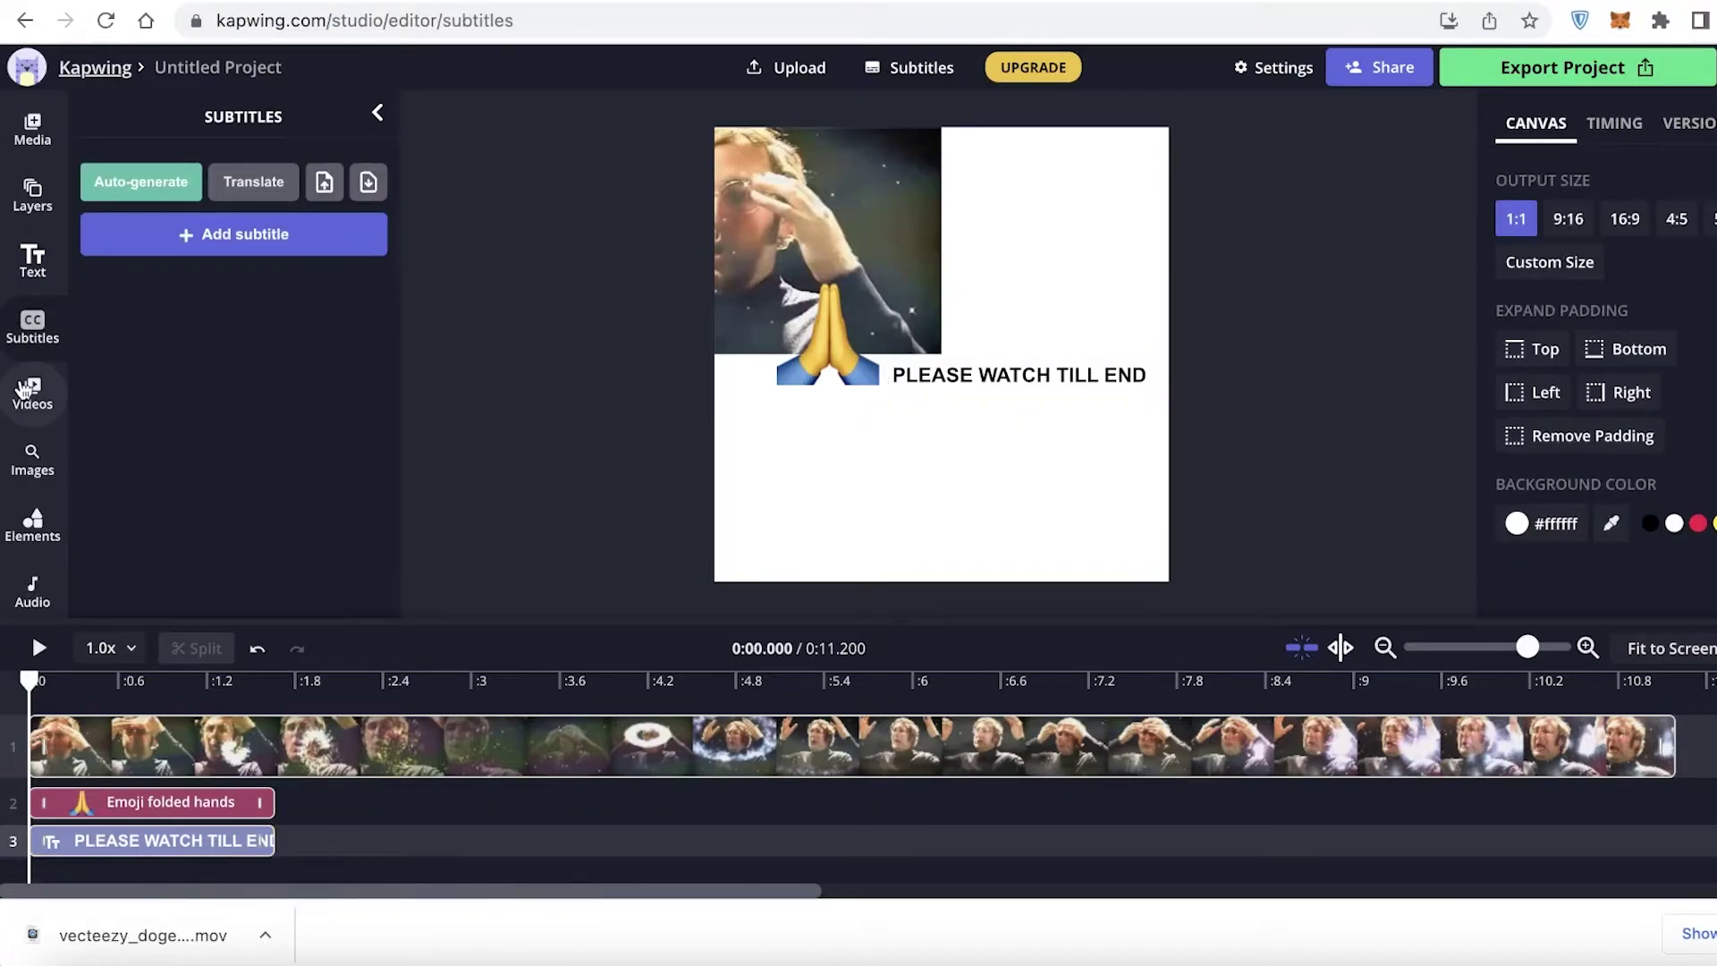
left_click(34, 394)
scroll(36, 401, "down", 3)
scroll(197, 420, "down", 2)
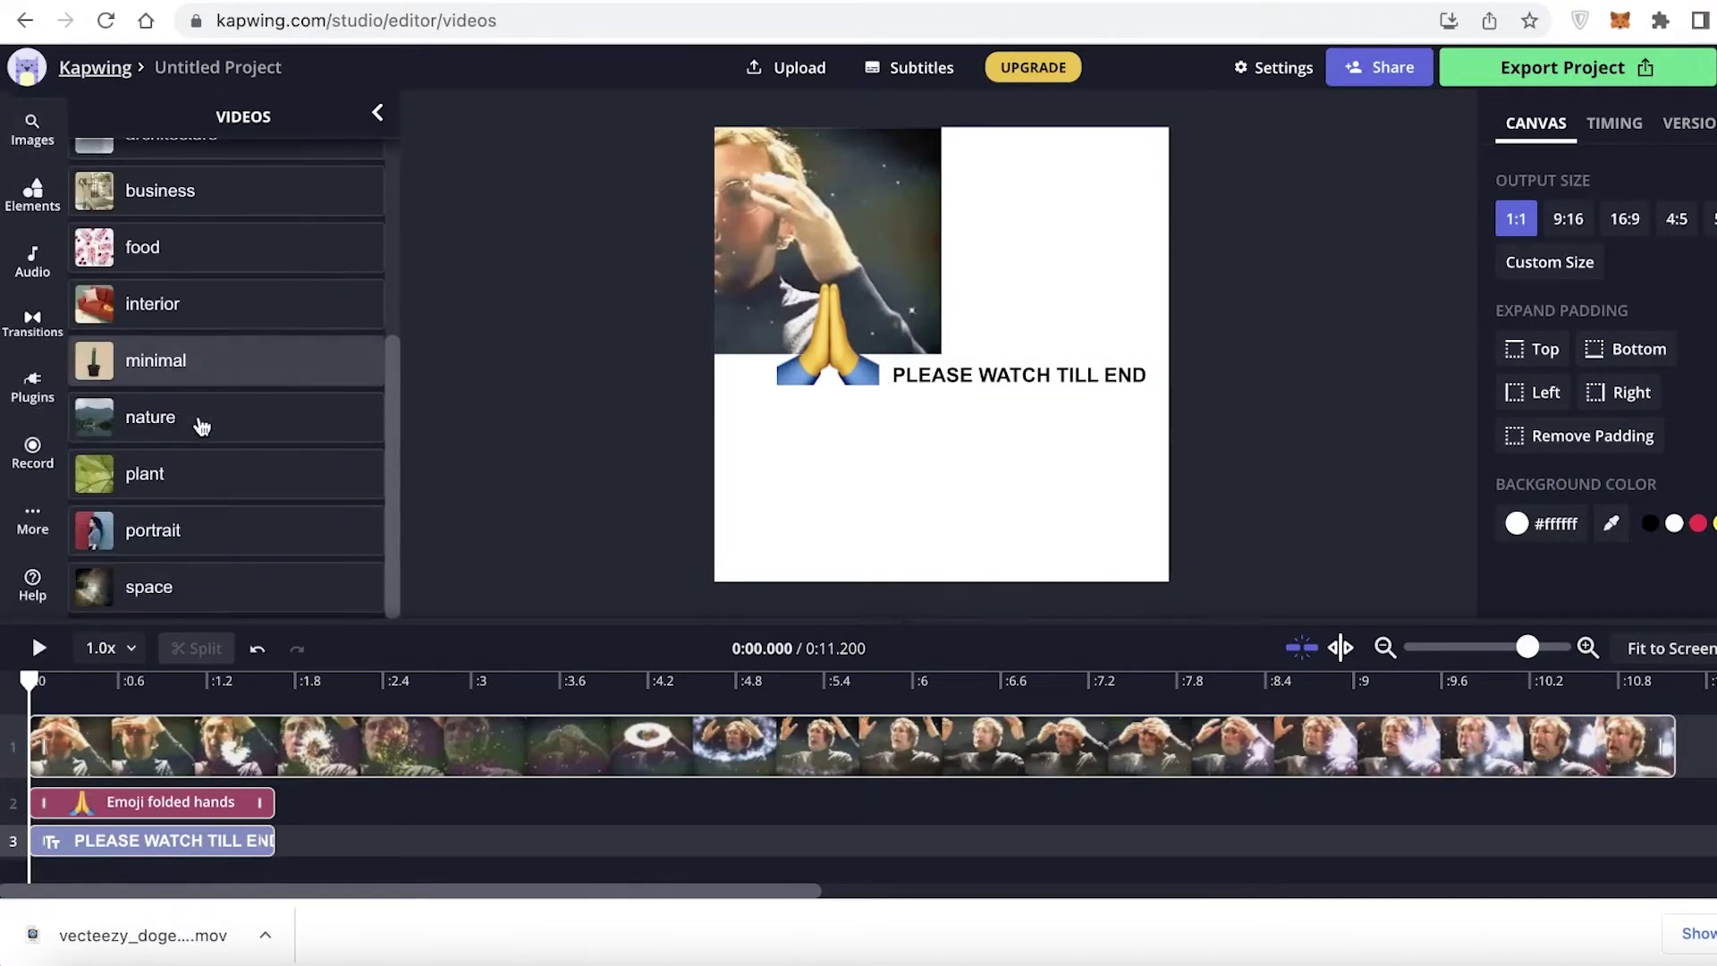
left_click(146, 417)
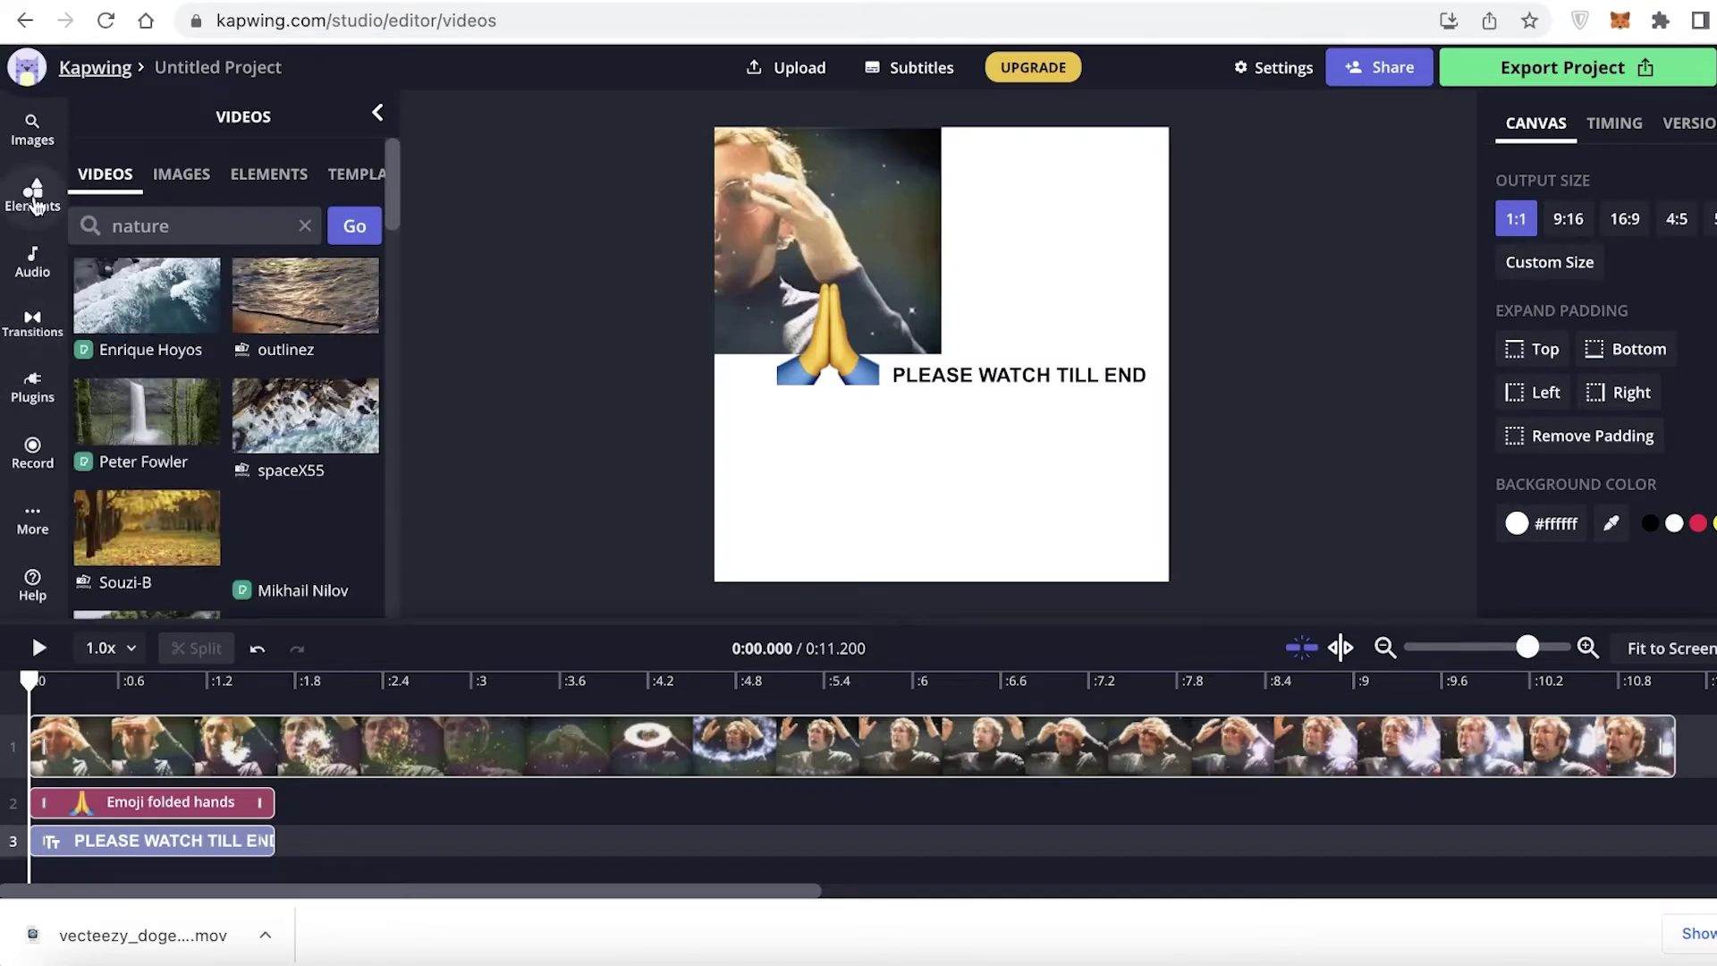
left_click(32, 197)
scroll(51, 335, "up", 3)
scroll(51, 335, "down", 3)
left_click(32, 324)
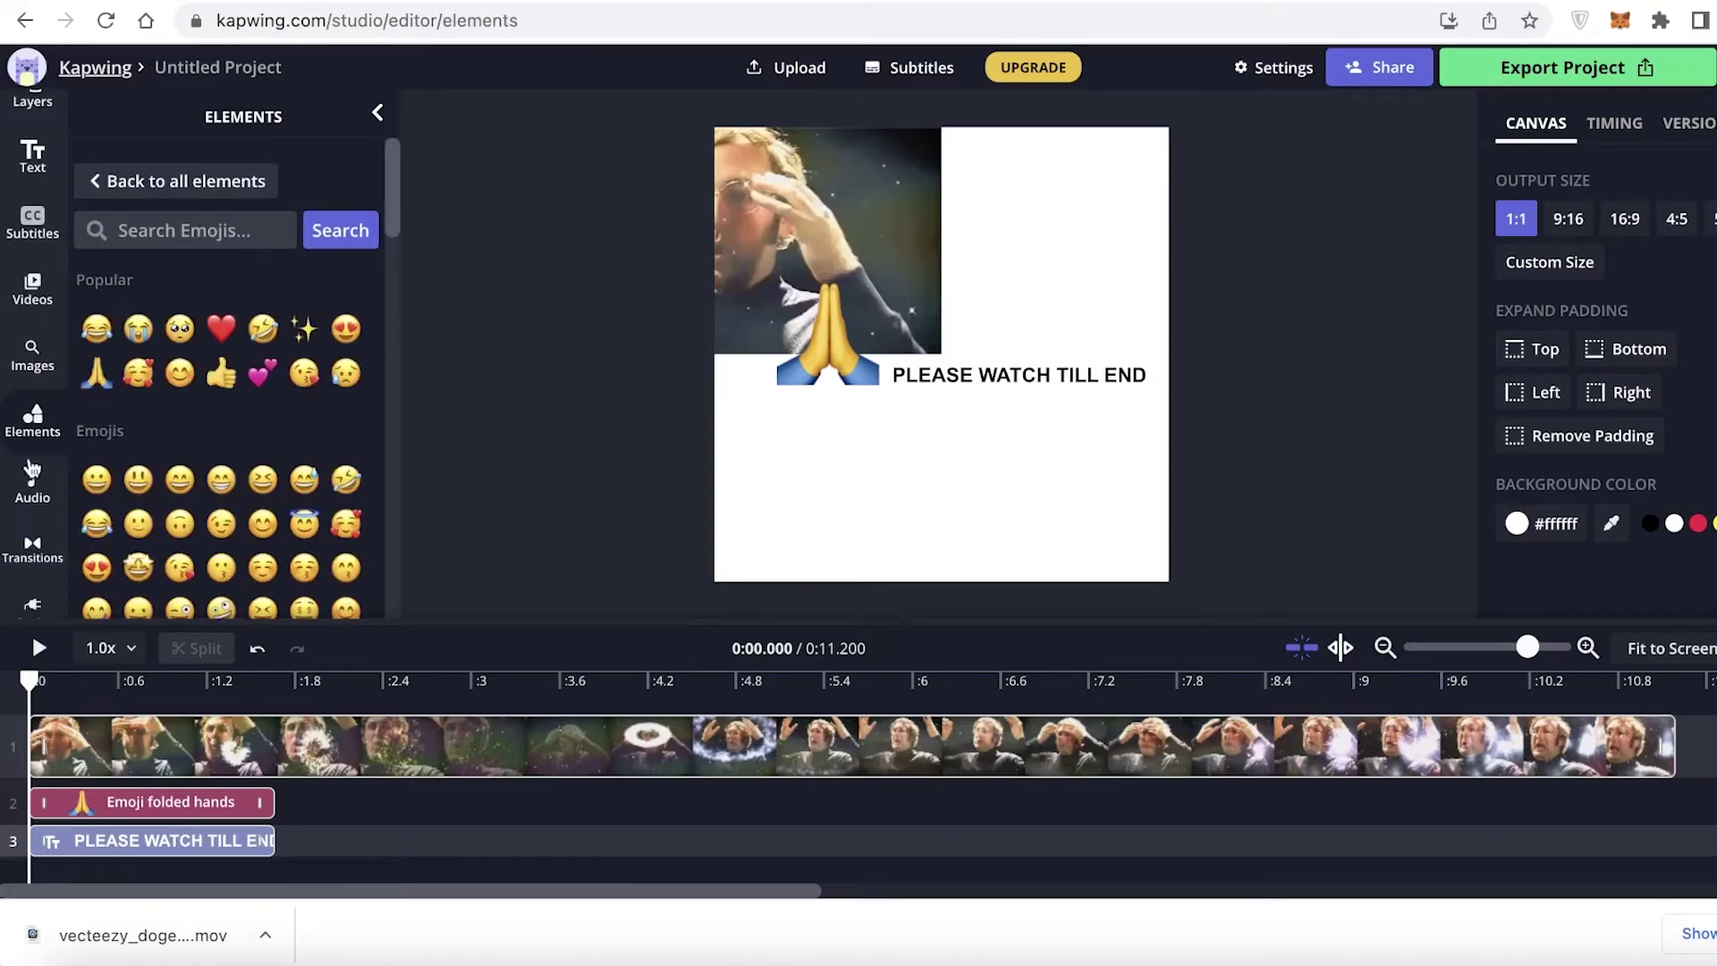
scroll(26, 537, "up", 3)
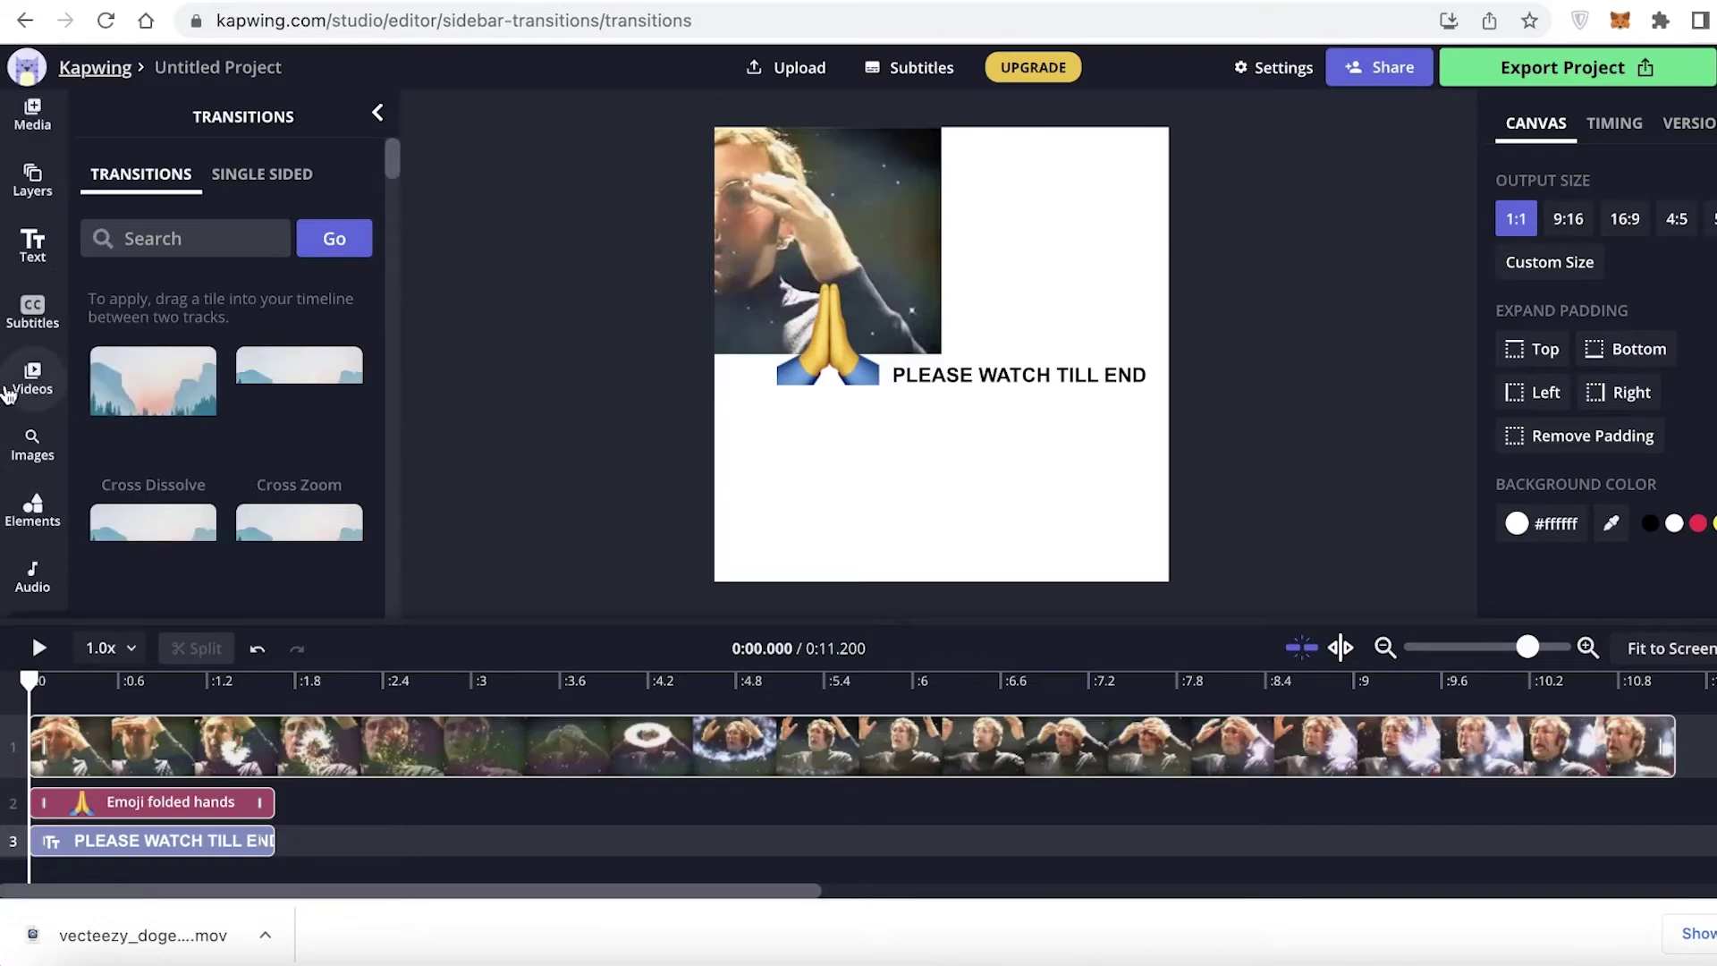
left_click(32, 376)
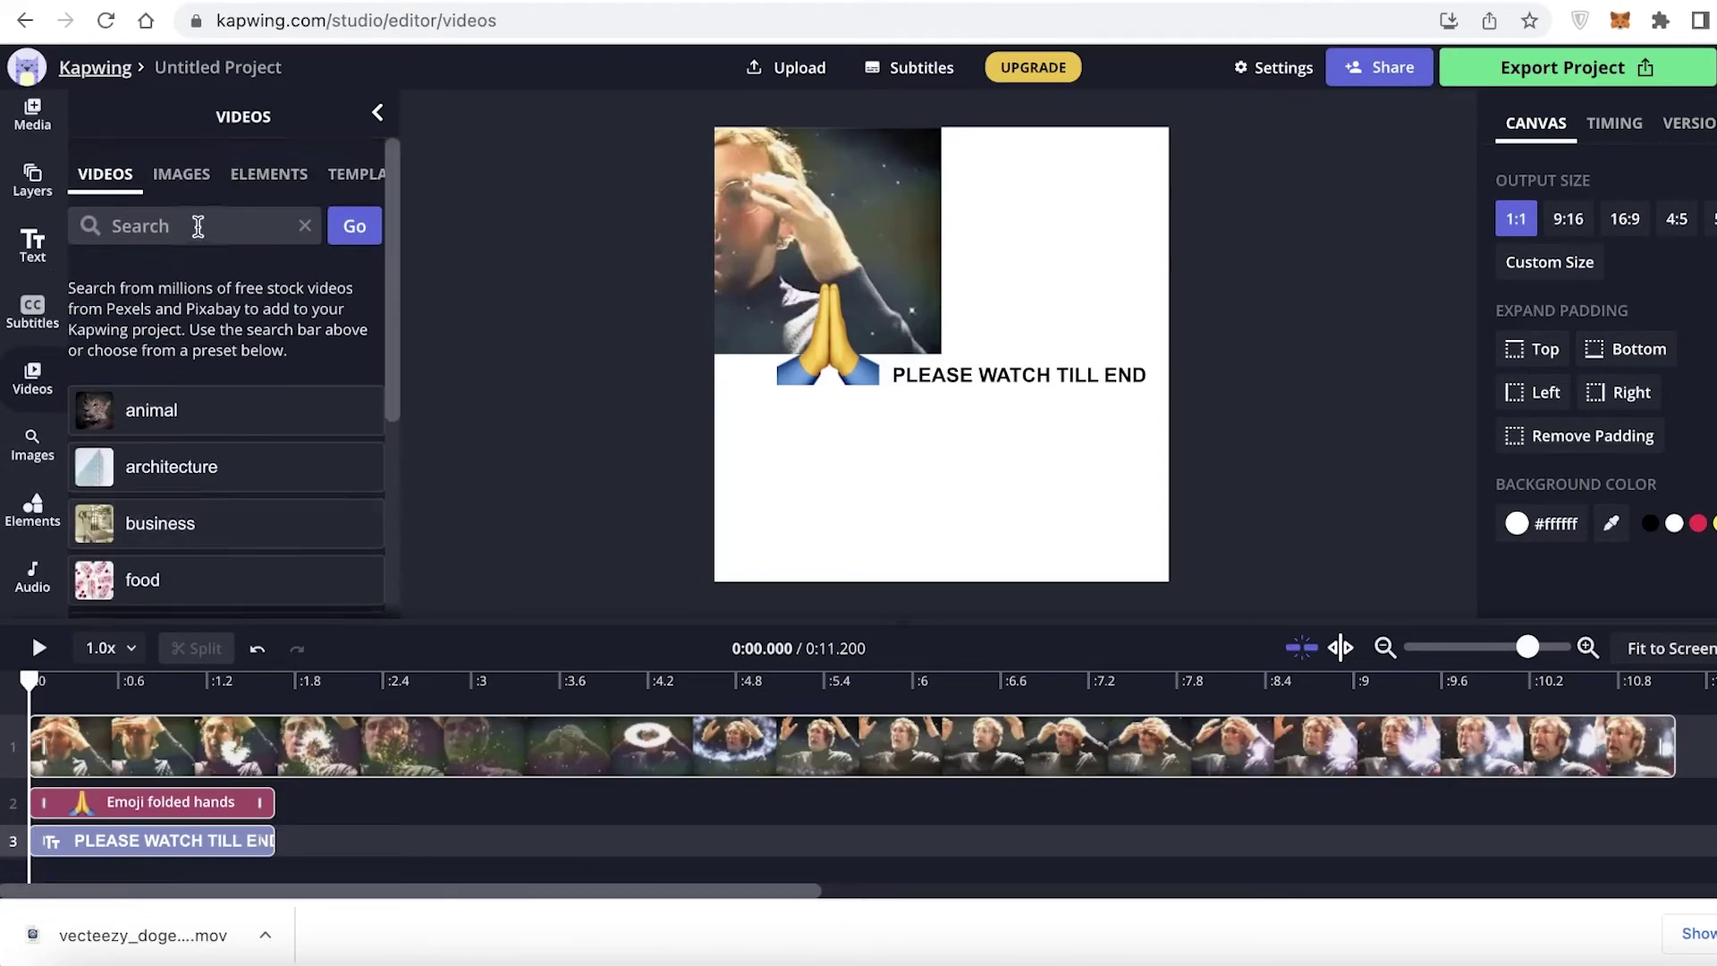
Step: Search the stock video library for 'meme' and scroll through the results
left_click(141, 225)
type("meme")
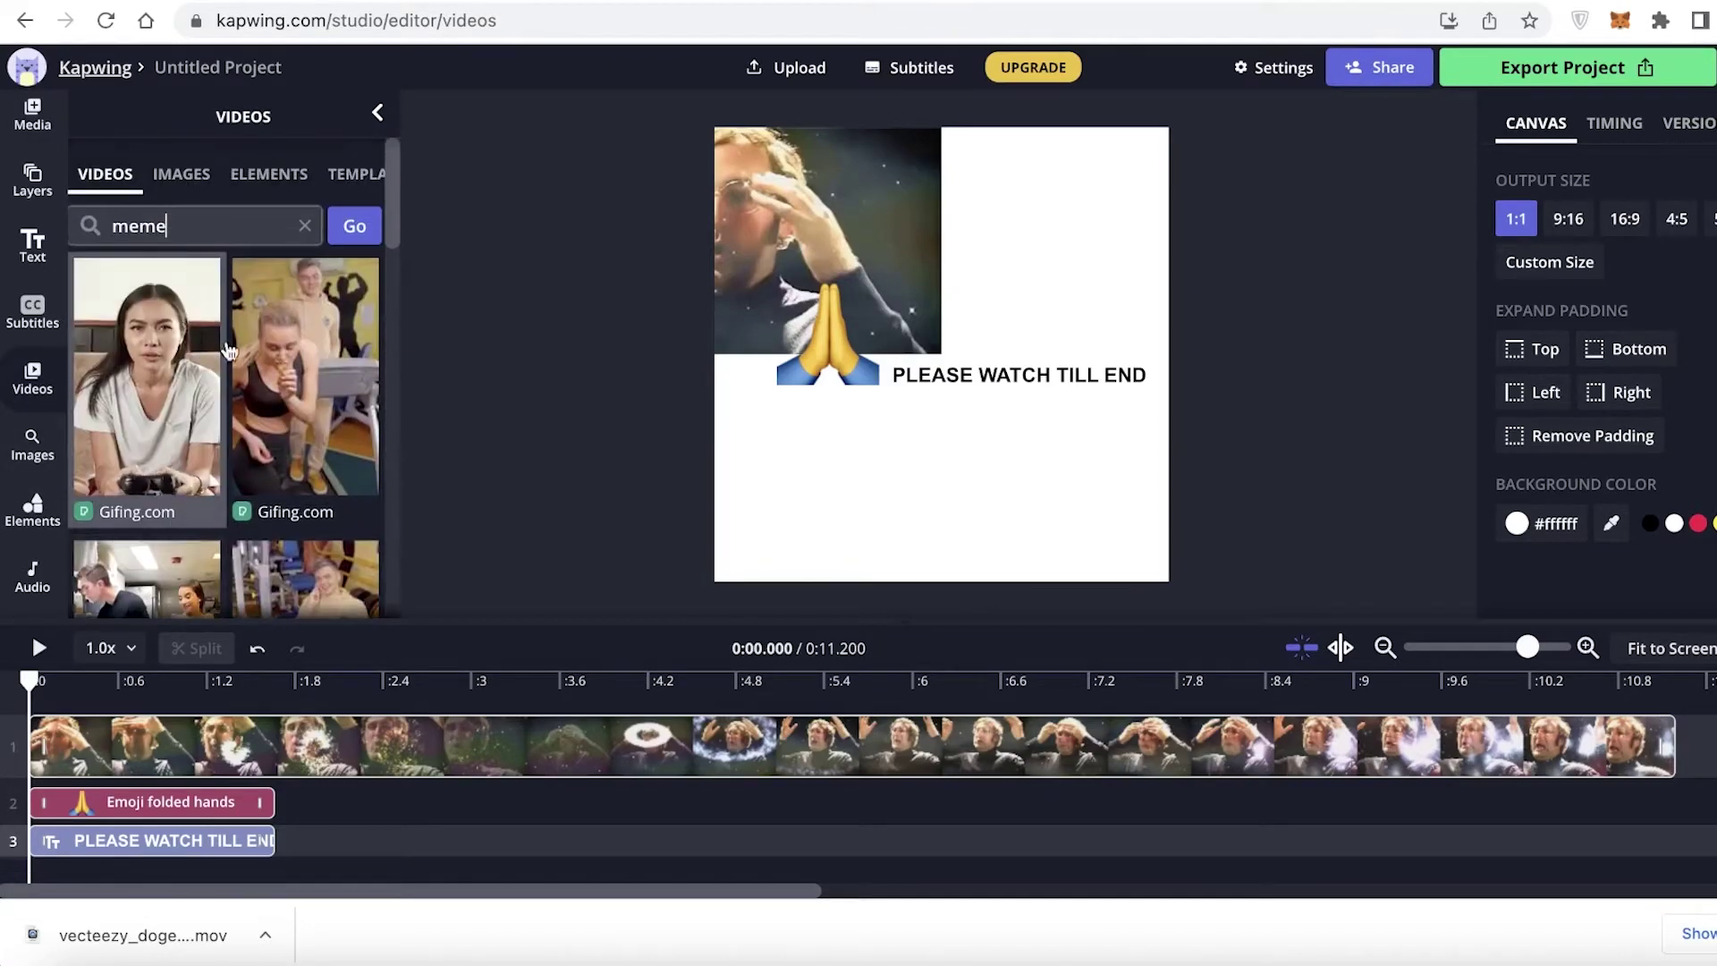
scroll(197, 429, "down", 5)
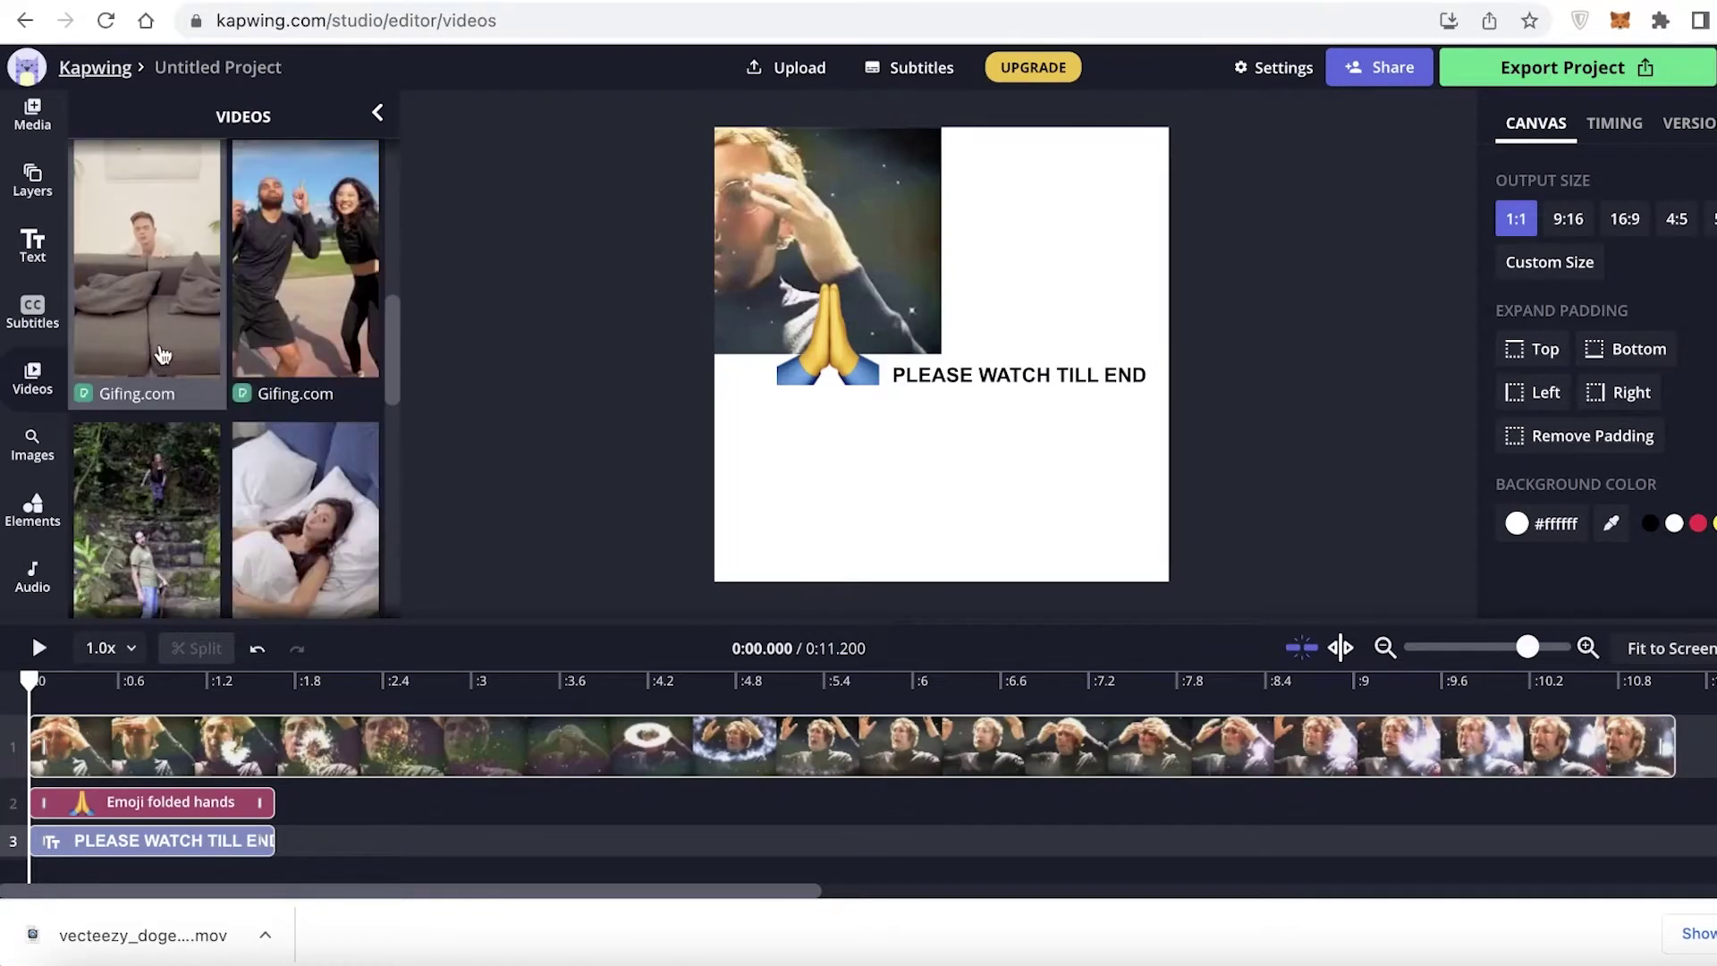
scroll(230, 508, "down", 5)
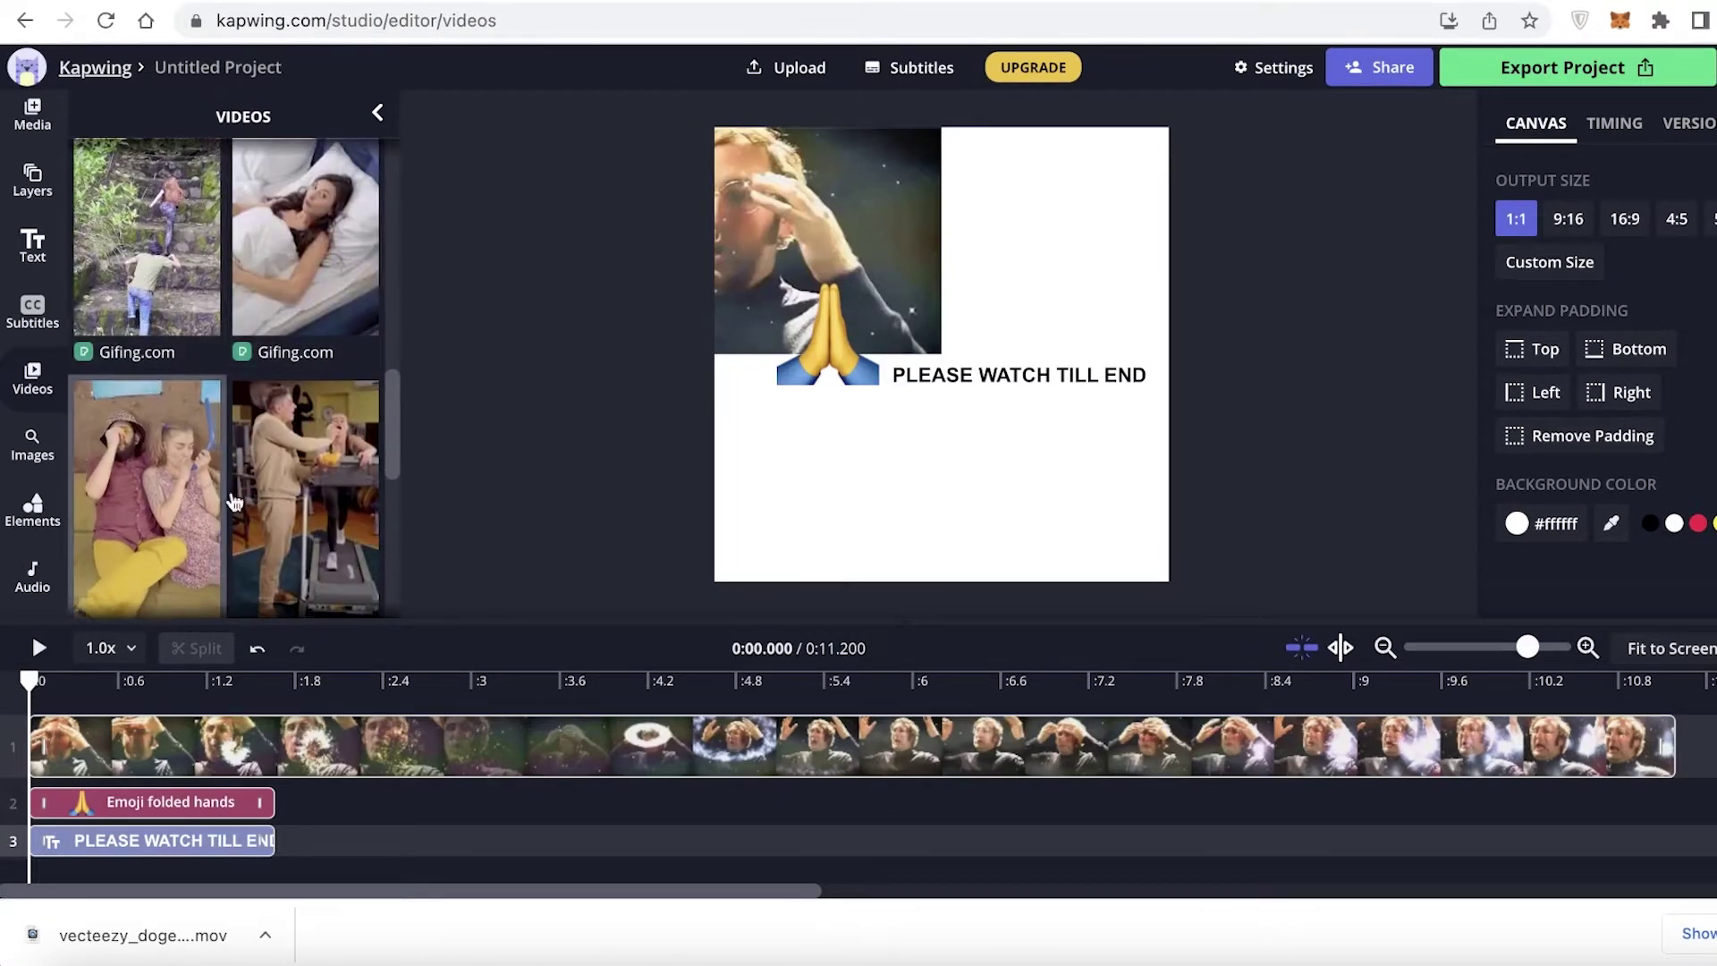
Step: Add the Gifing.com boxing-gloves clip and roughly place it on the canvas's right side
left_click(174, 449)
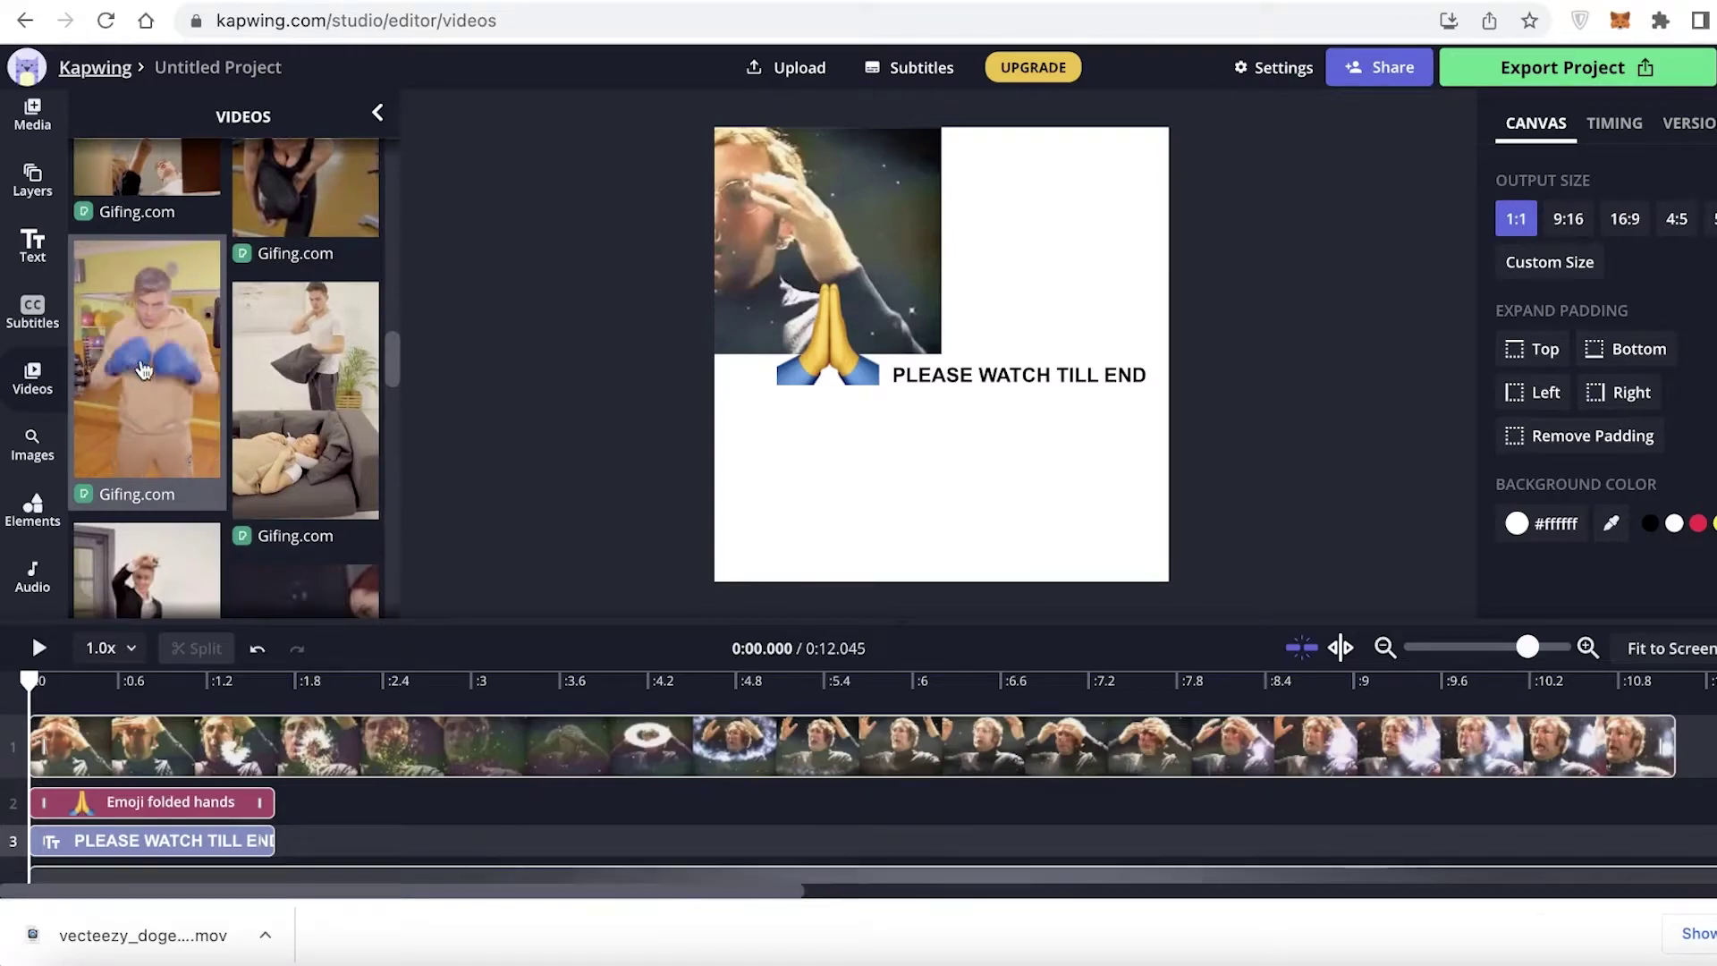
left_click_drag(902, 286, 1019, 285)
left_click_drag(1199, 583, 1132, 315)
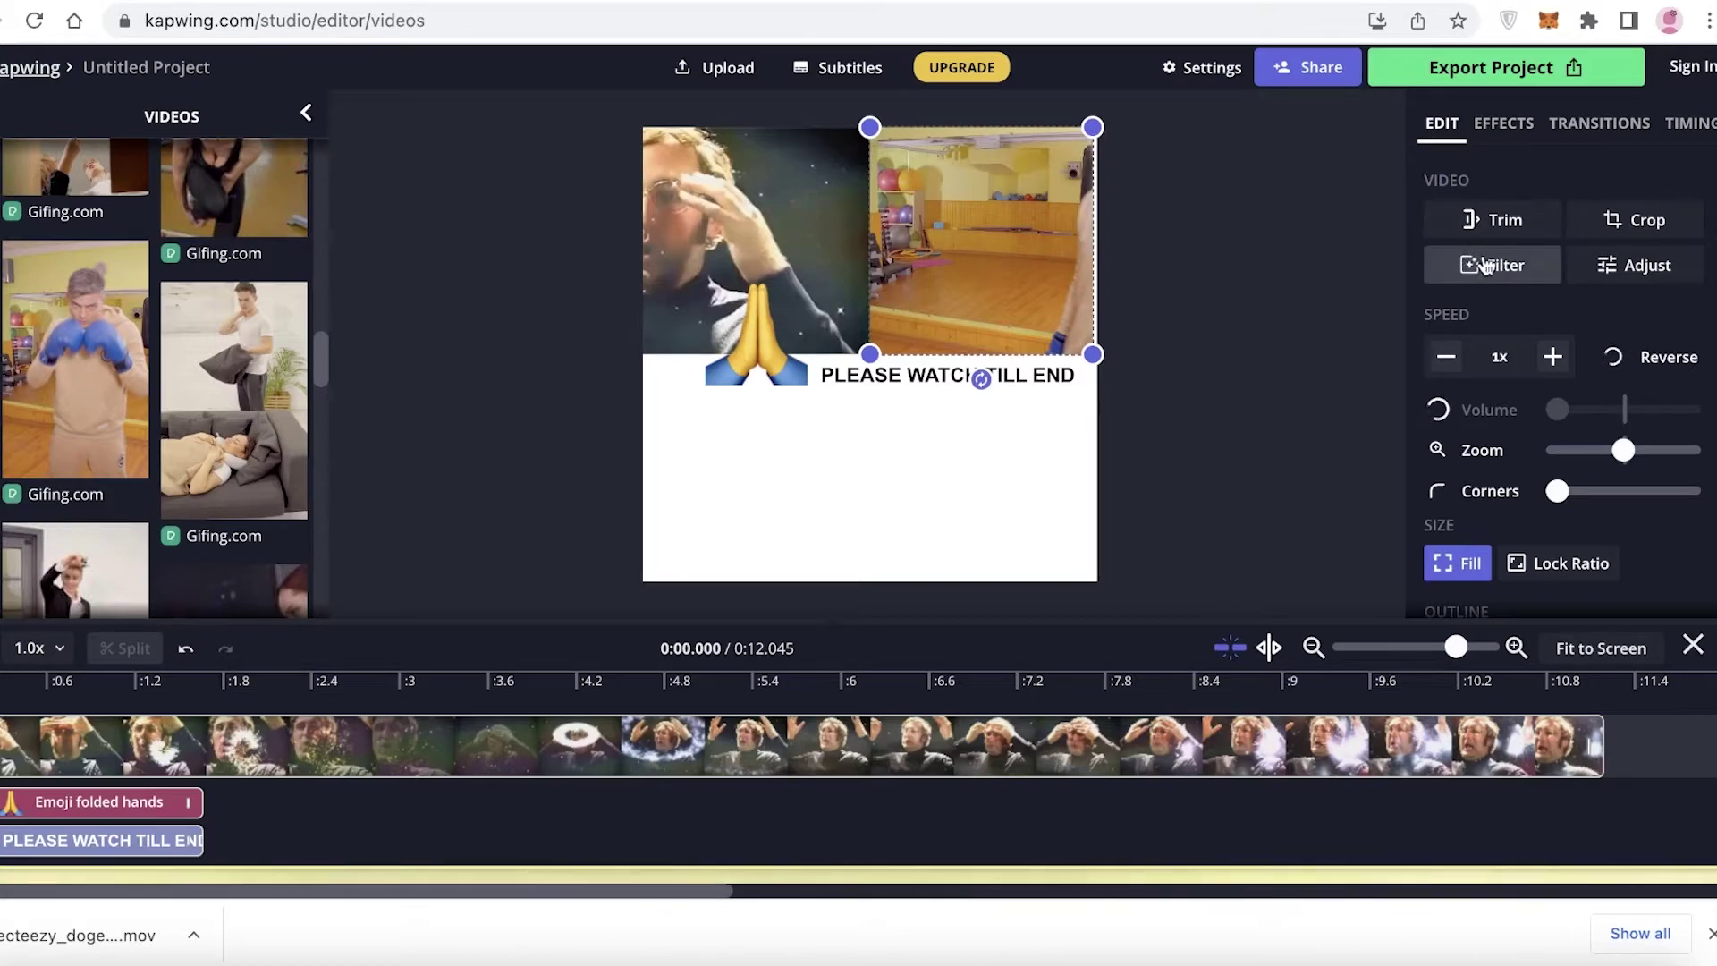
scroll(1590, 360, "down", 3)
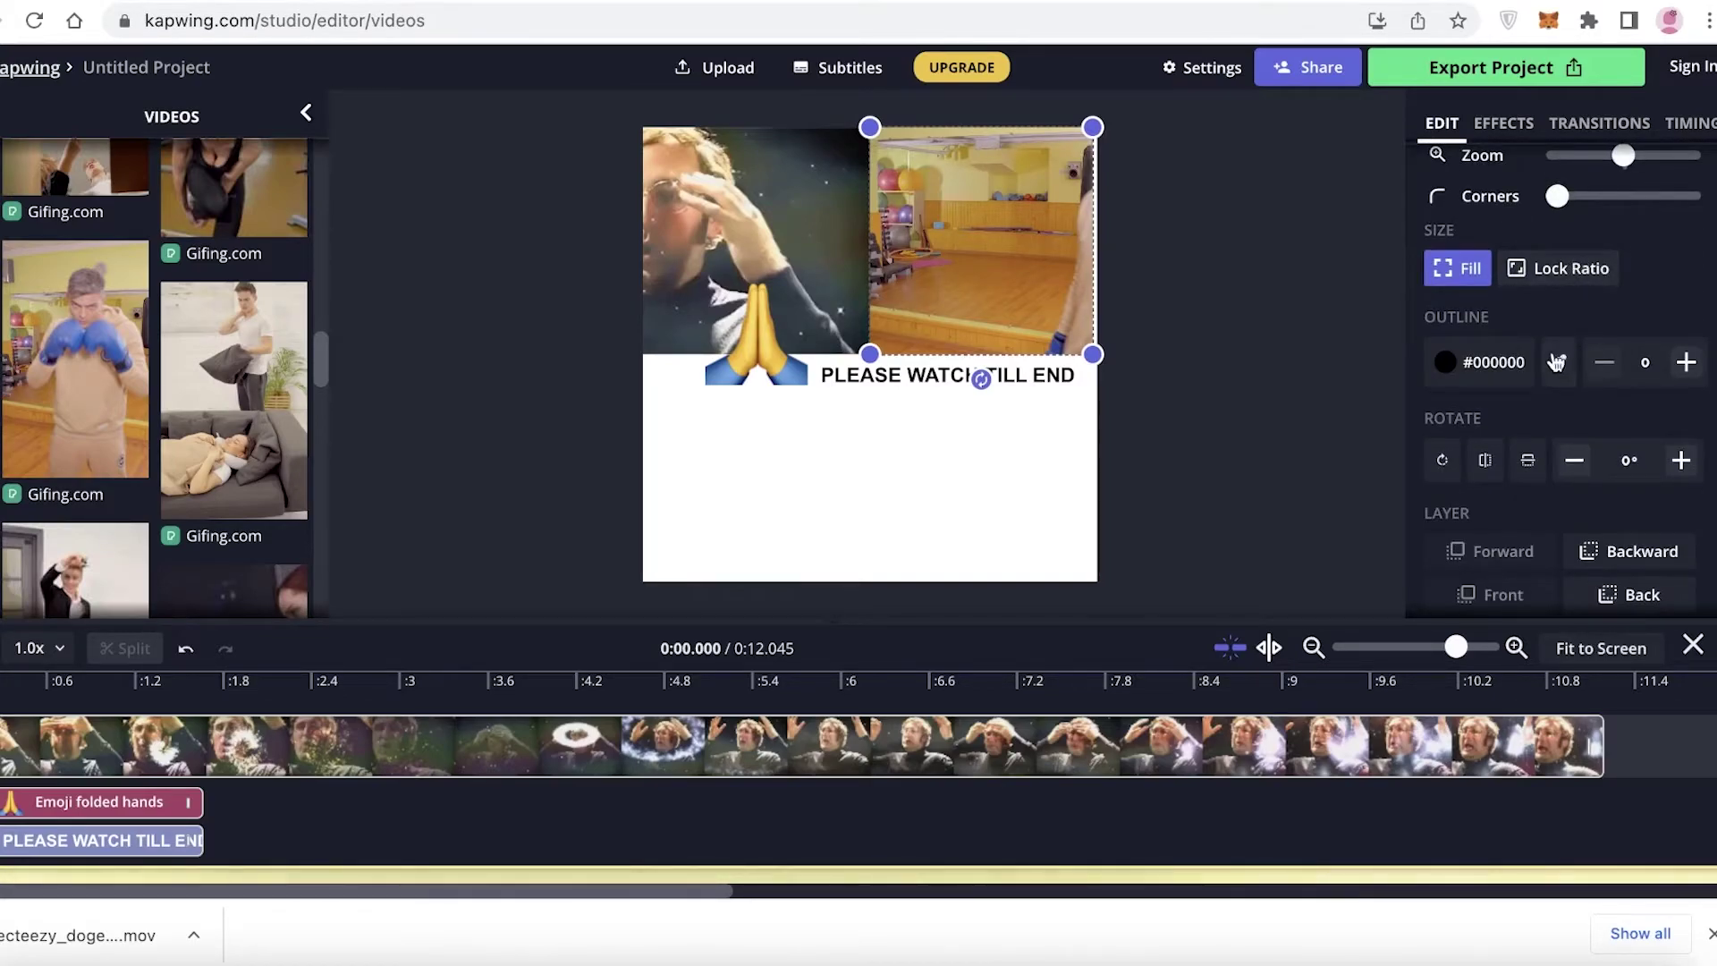
scroll(1555, 237, "down", 1)
Step: Lock the boxing clip's aspect ratio and fit it into the canvas's top-right quarter
left_click(1535, 222)
left_click(1488, 216)
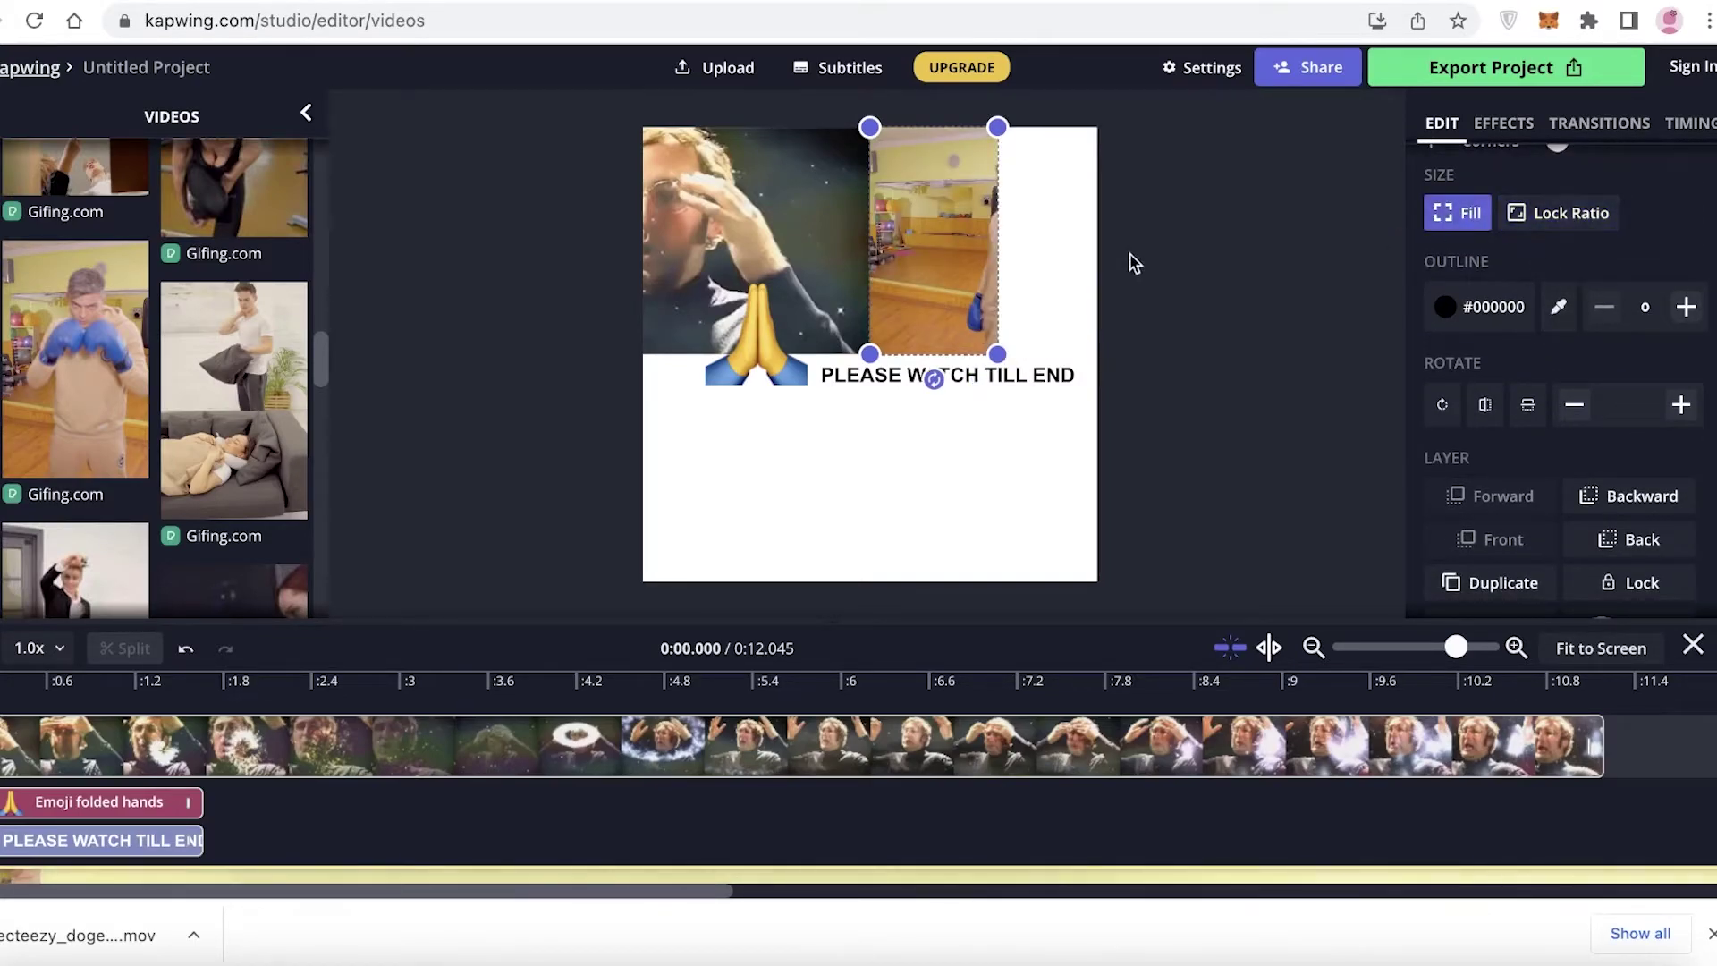
left_click(1560, 213)
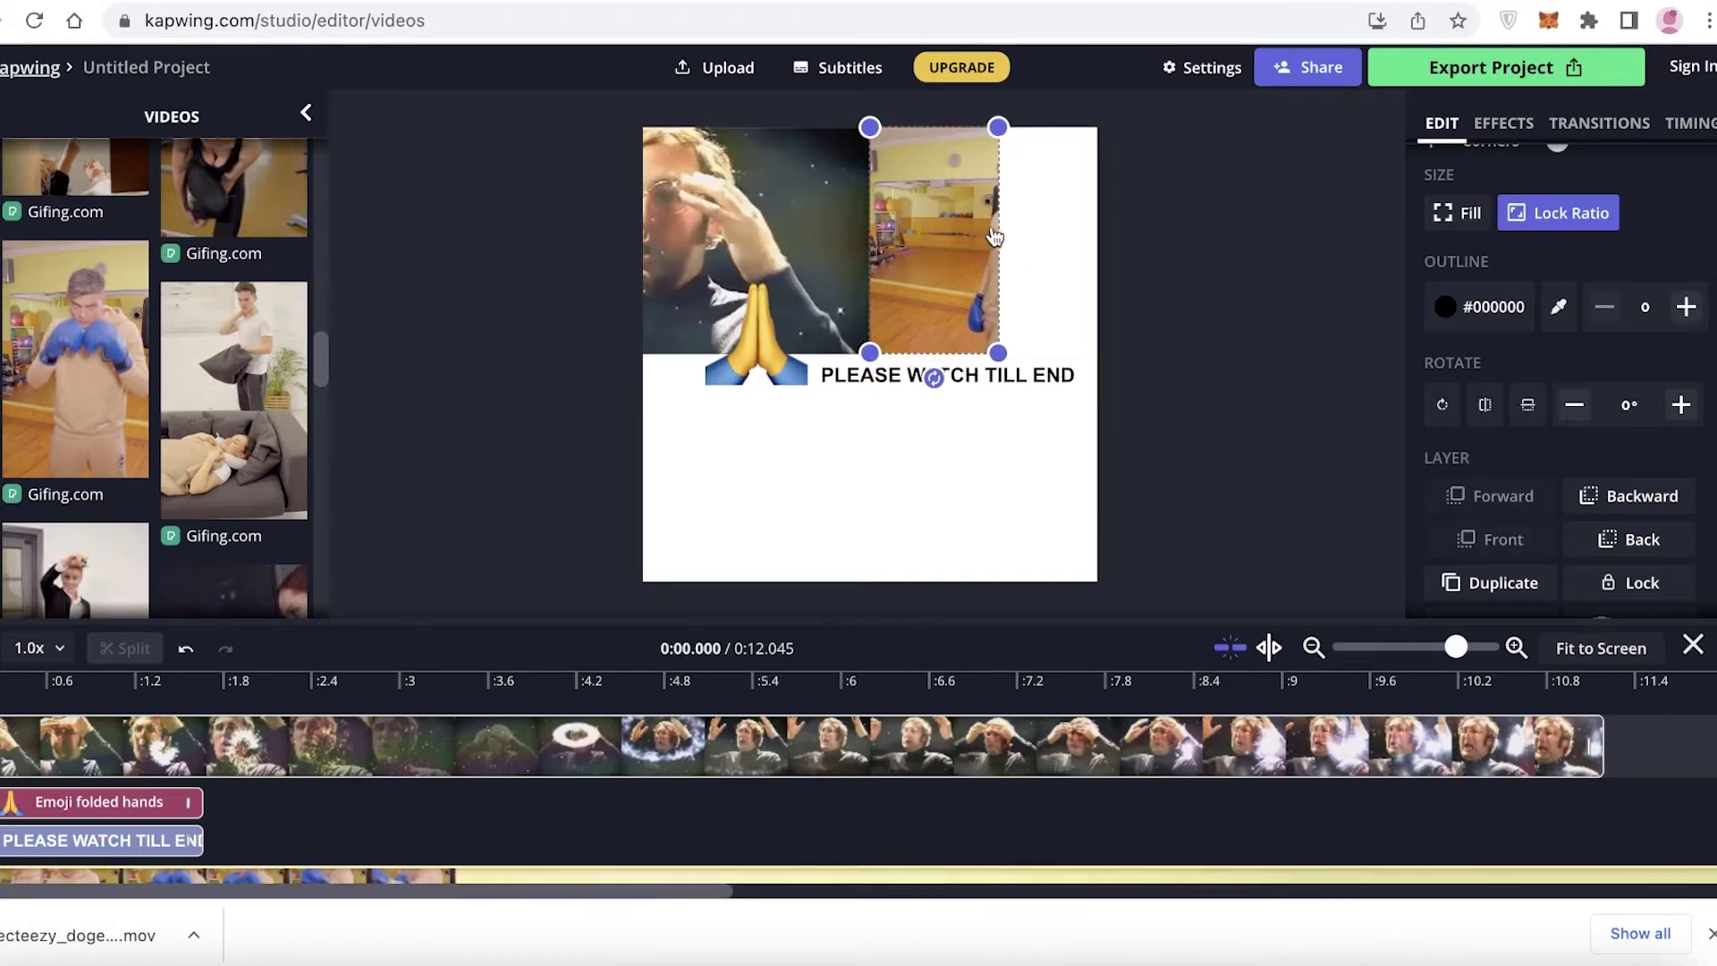
left_click_drag(909, 165, 771, 328)
left_click_drag(865, 458, 936, 251)
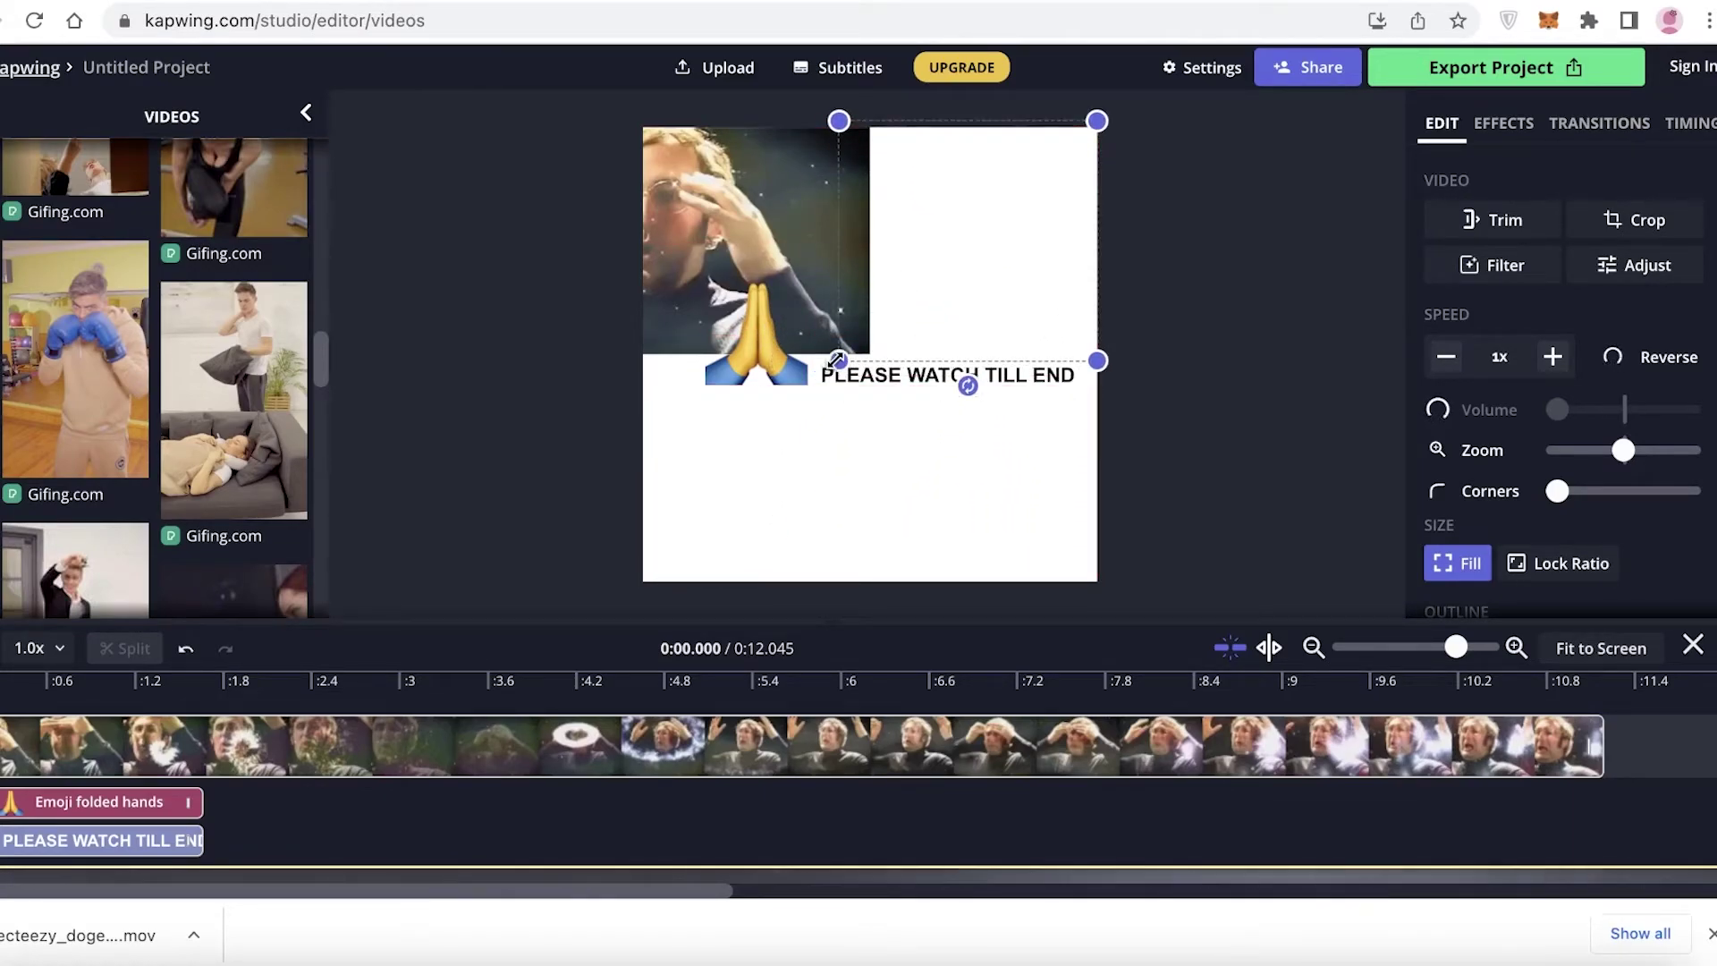
left_click_drag(839, 360, 865, 353)
left_click(1192, 338)
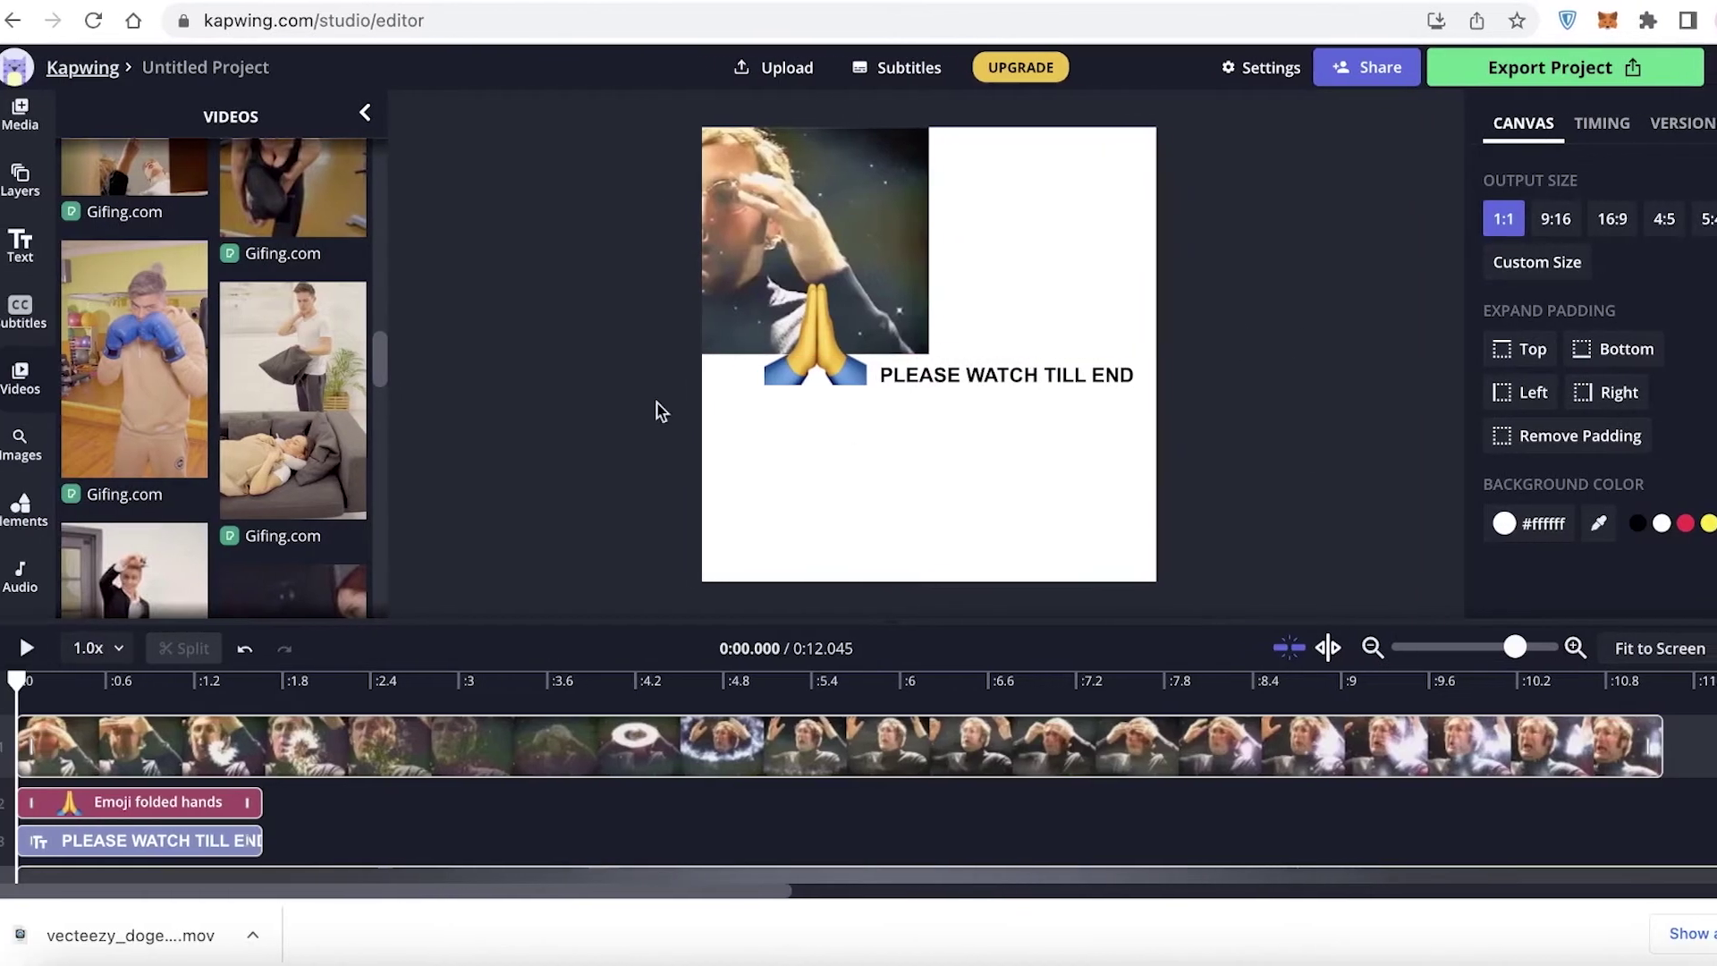
Step: Enlarge the praying-hands emoji into the canvas's bottom-left quarter, then open the Audio library
scroll(96, 477, "down", 5)
scroll(166, 478, "down", 2)
scroll(1365, 774, "down", 1)
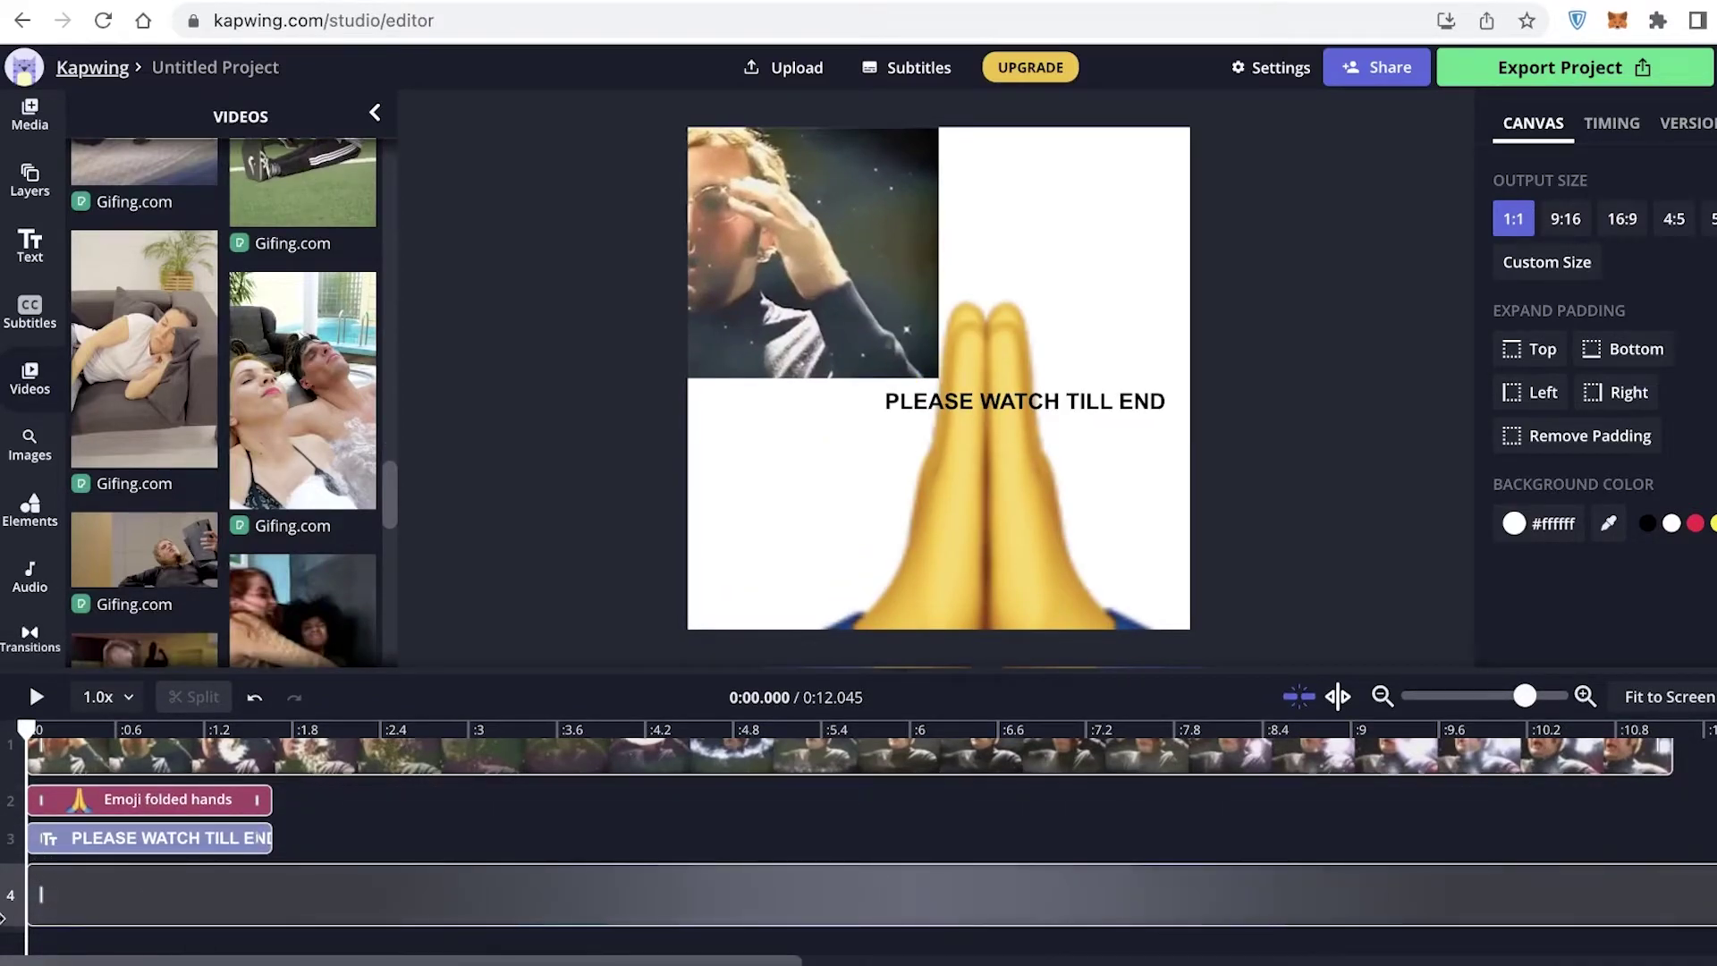
left_click(997, 516)
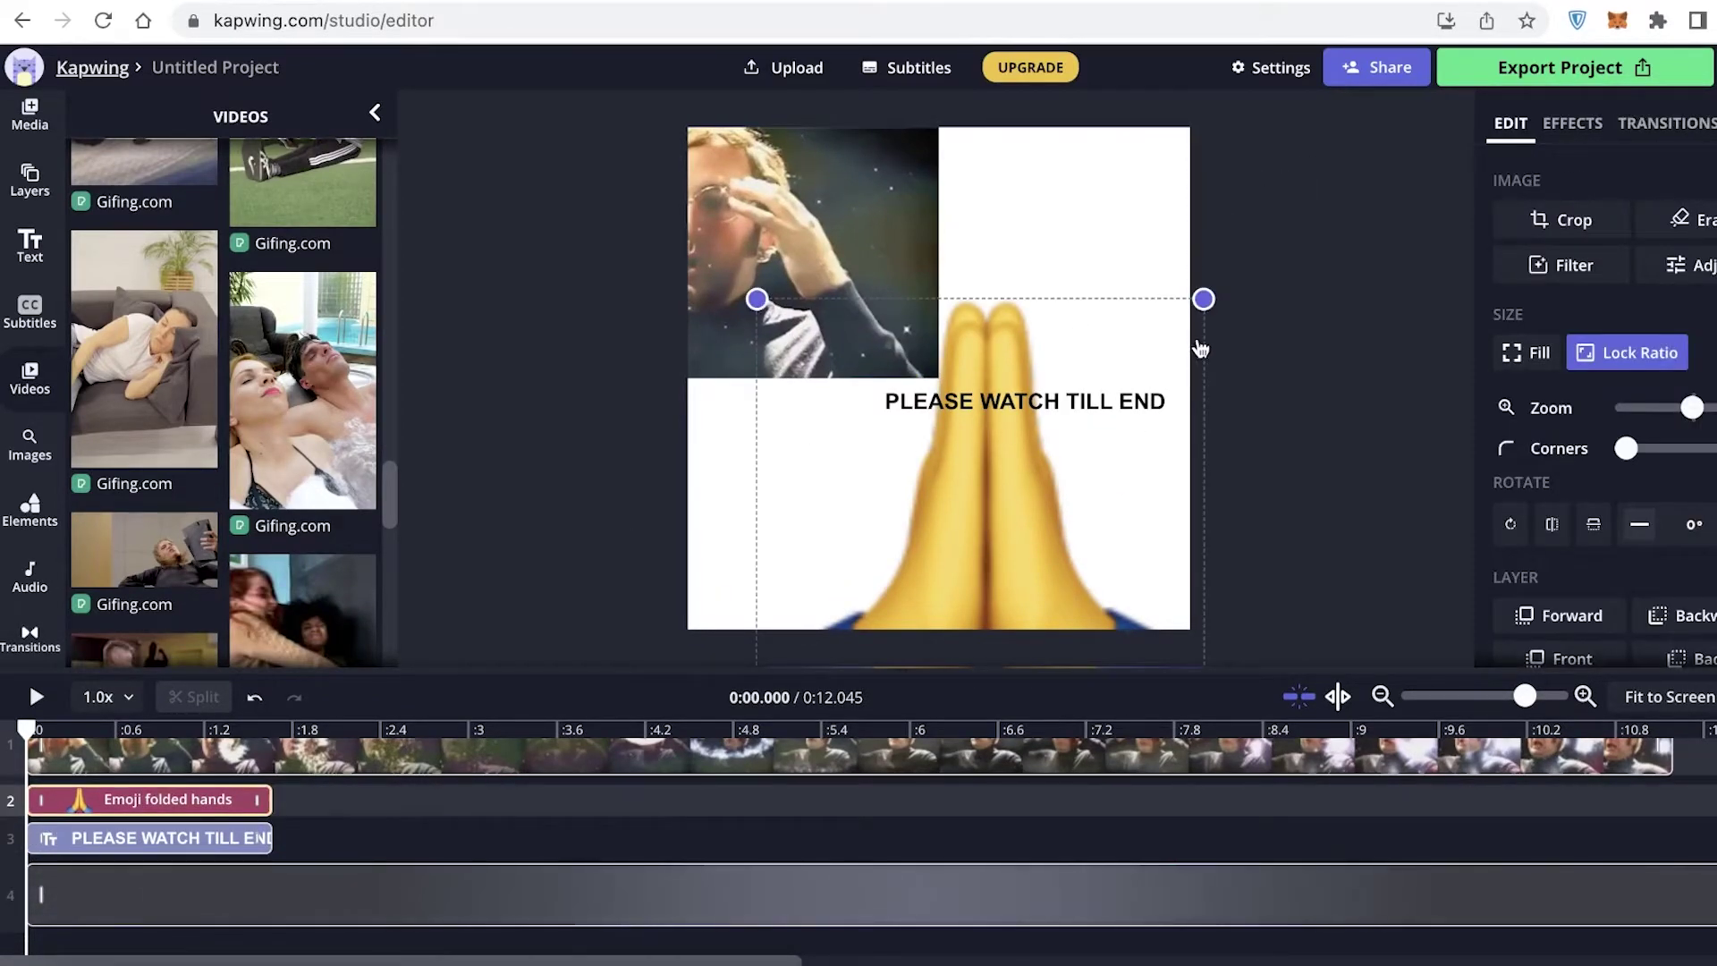
left_click_drag(1203, 301, 872, 527)
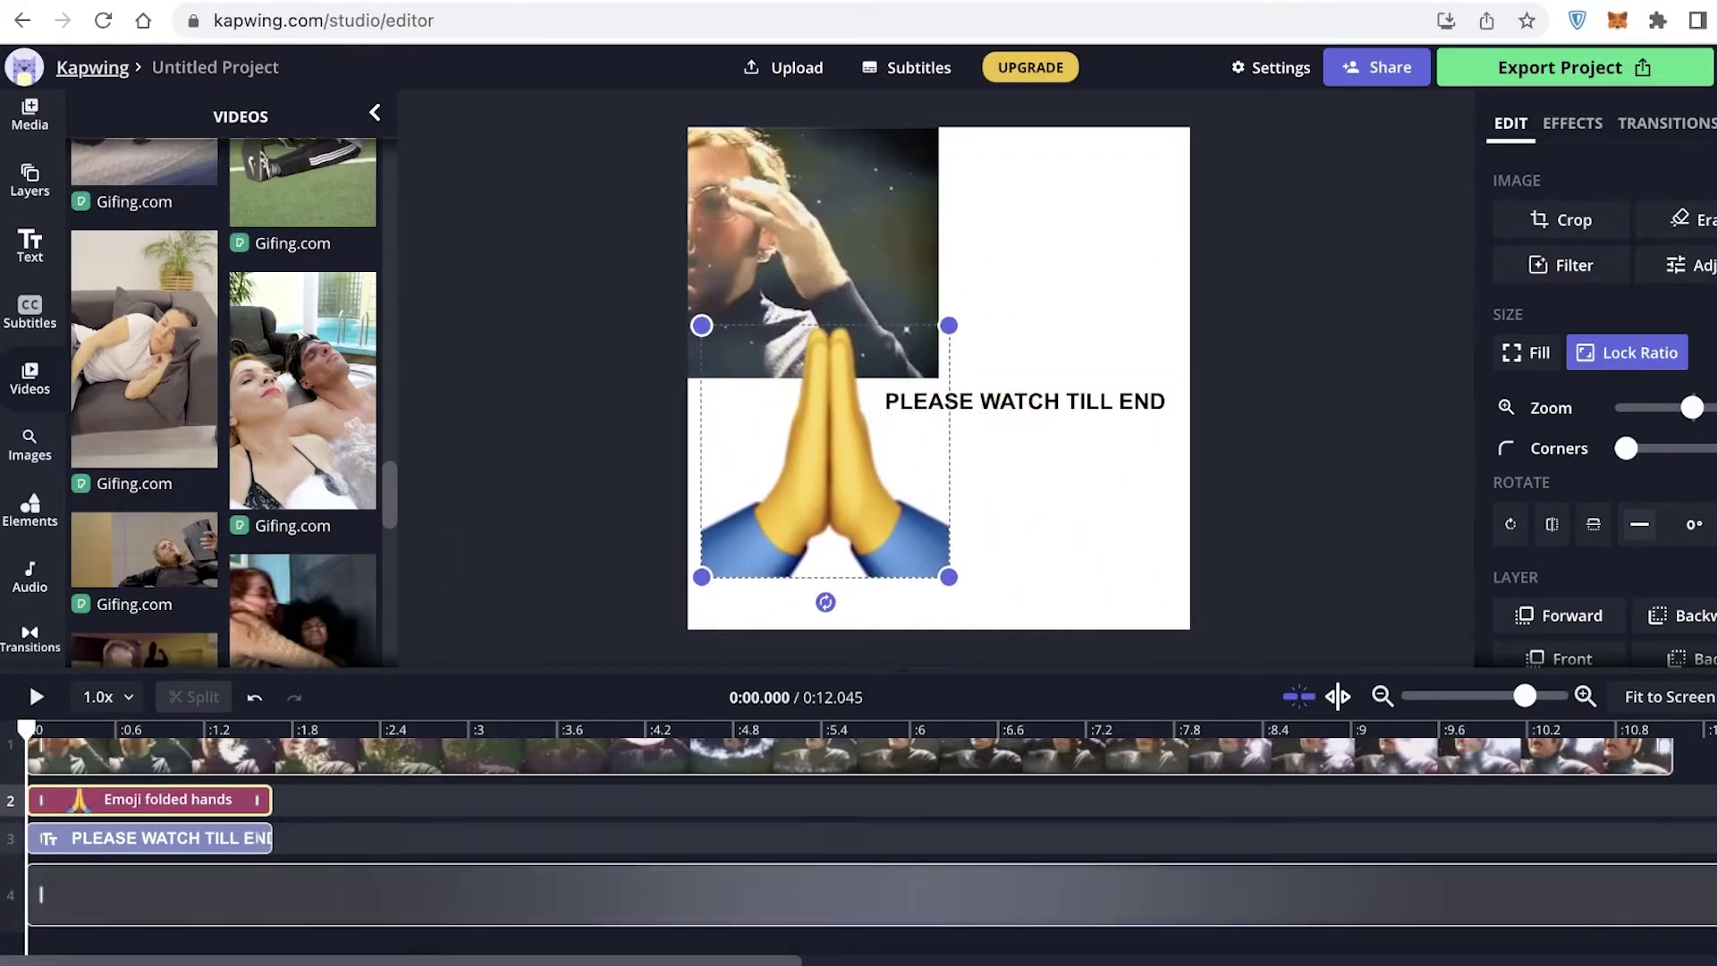
scroll(29, 402, "down", 3)
scroll(179, 411, "down", 5)
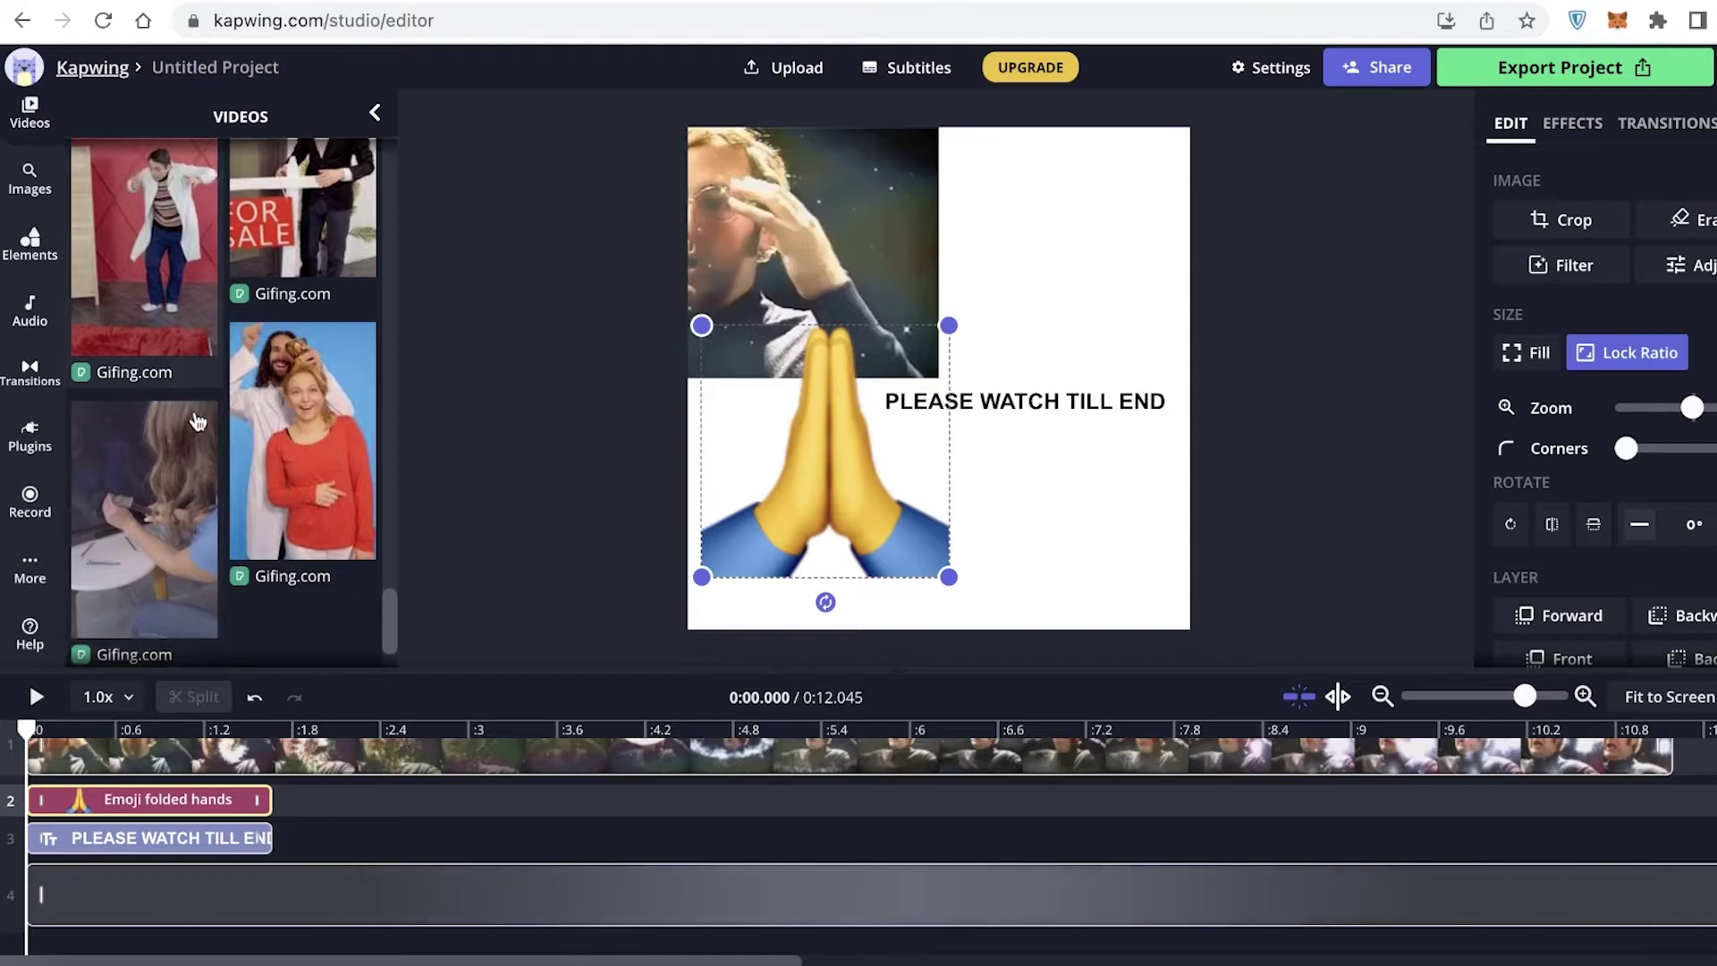
left_click(34, 311)
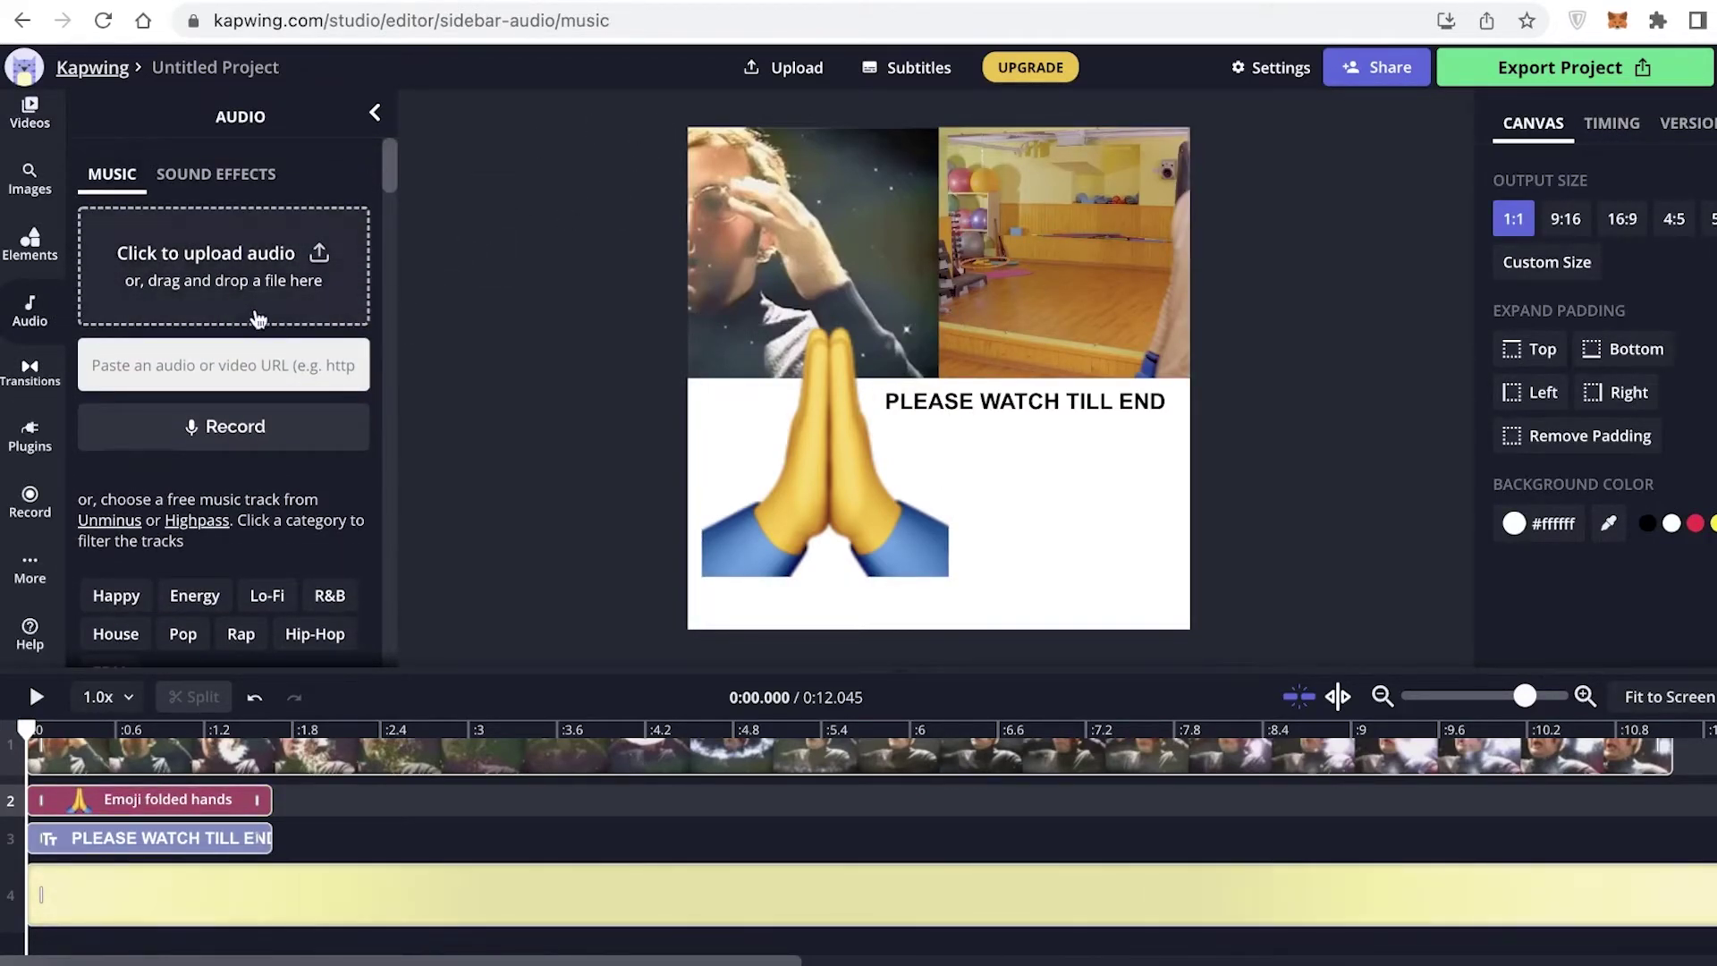
Step: Trim the track 4 boxing clip to end at 11.2 s with the main clip
scroll(223, 376, "down", 3)
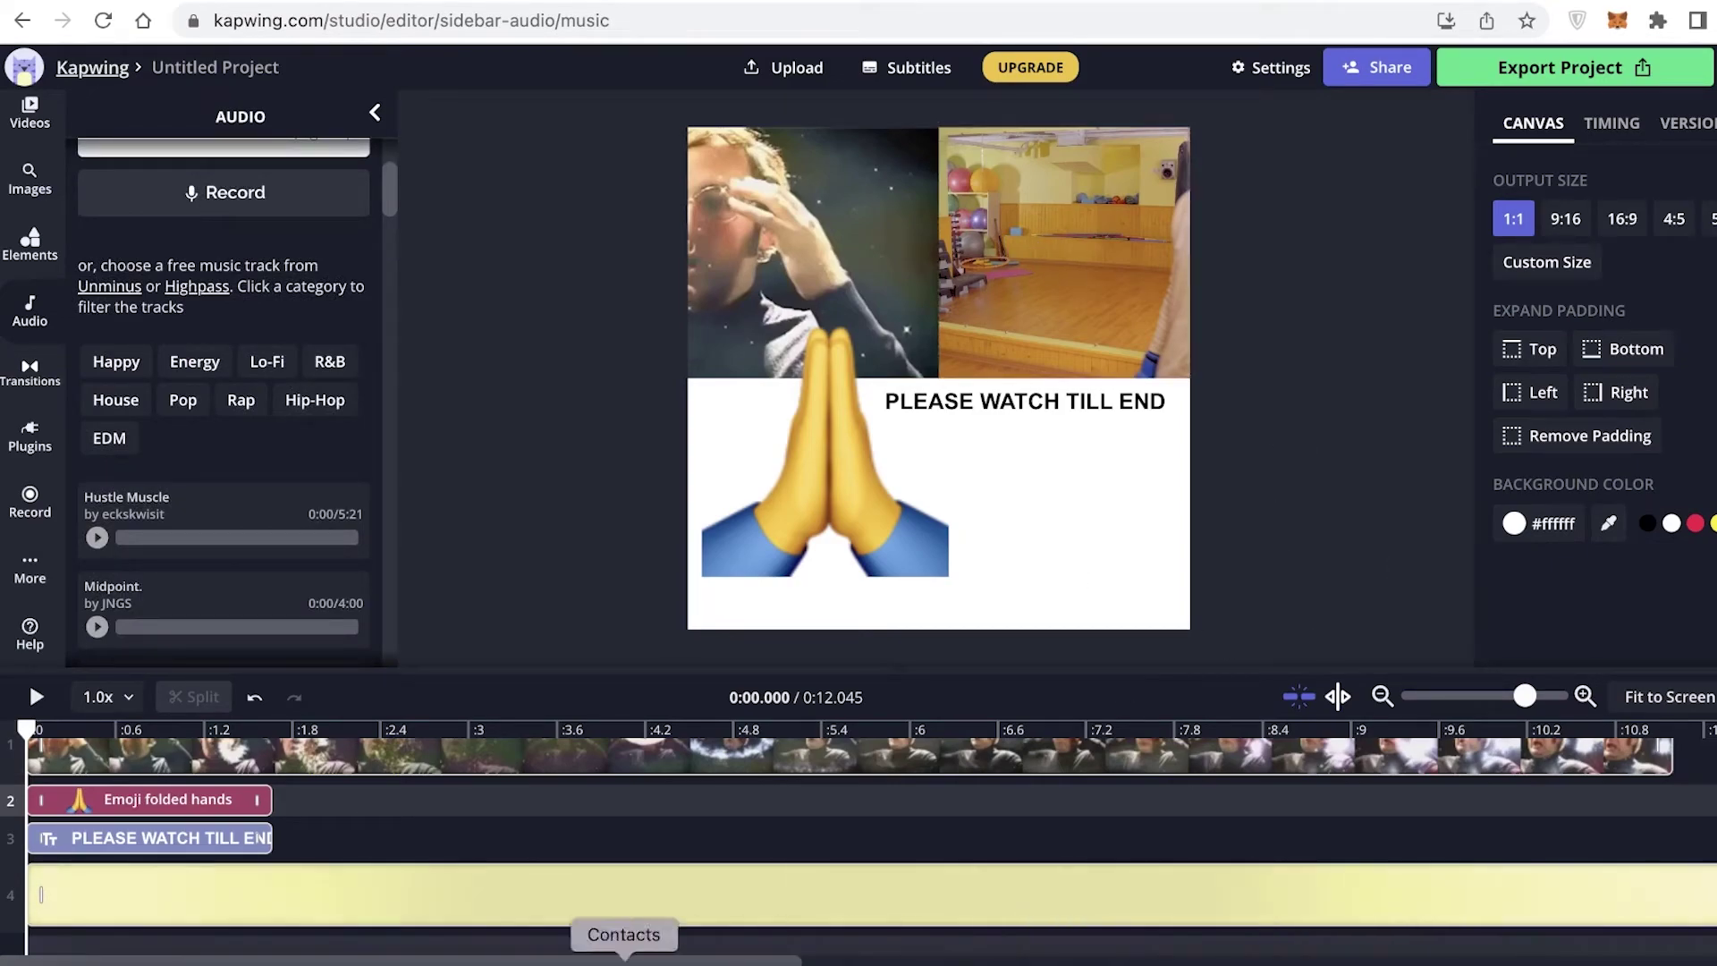
left_click(352, 909)
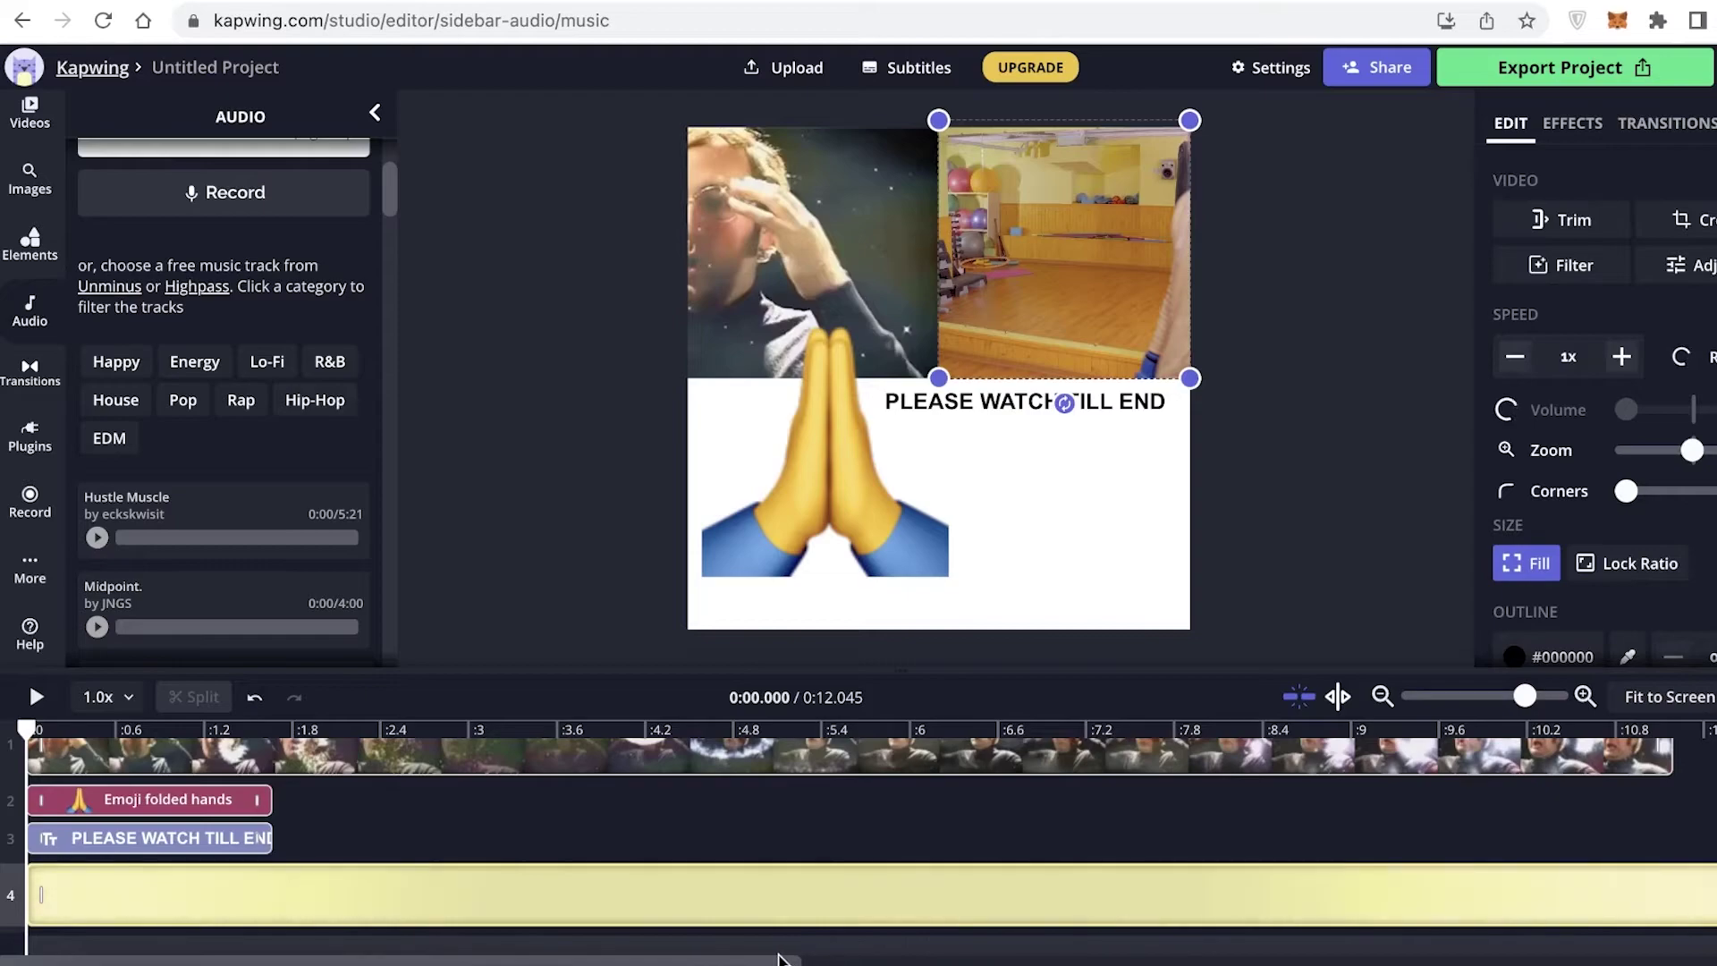
scroll(1055, 942, "right", 8)
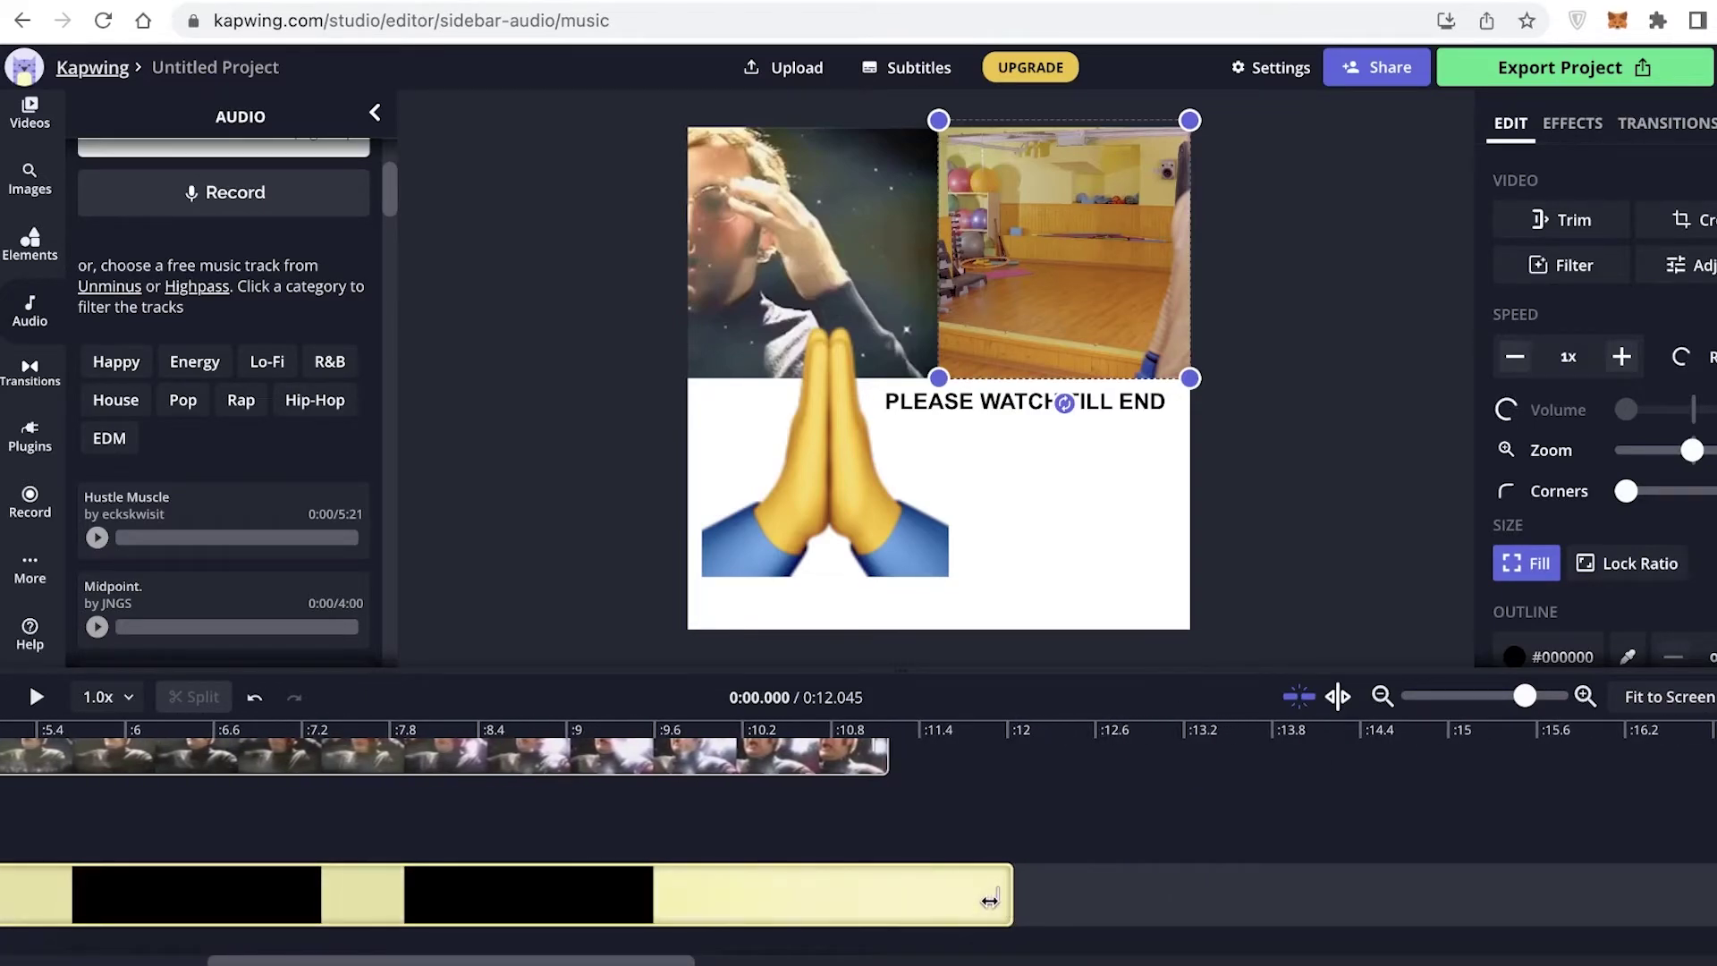
left_click_drag(1004, 916, 890, 894)
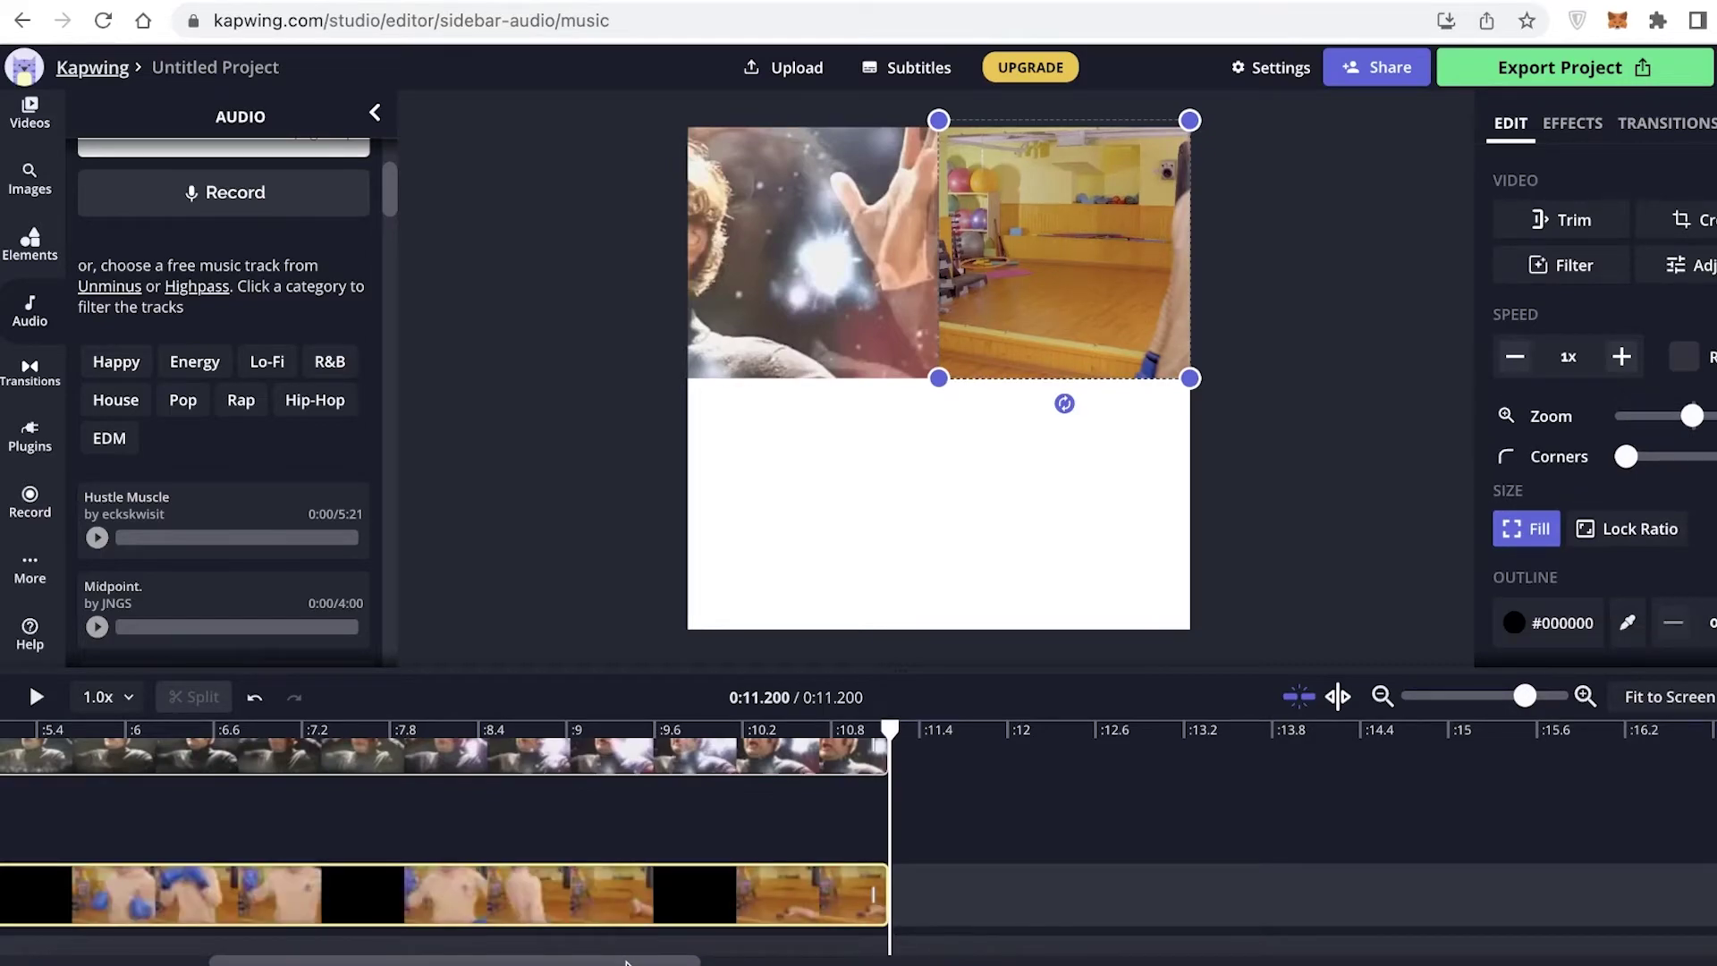
left_click_drag(626, 962, 245, 931)
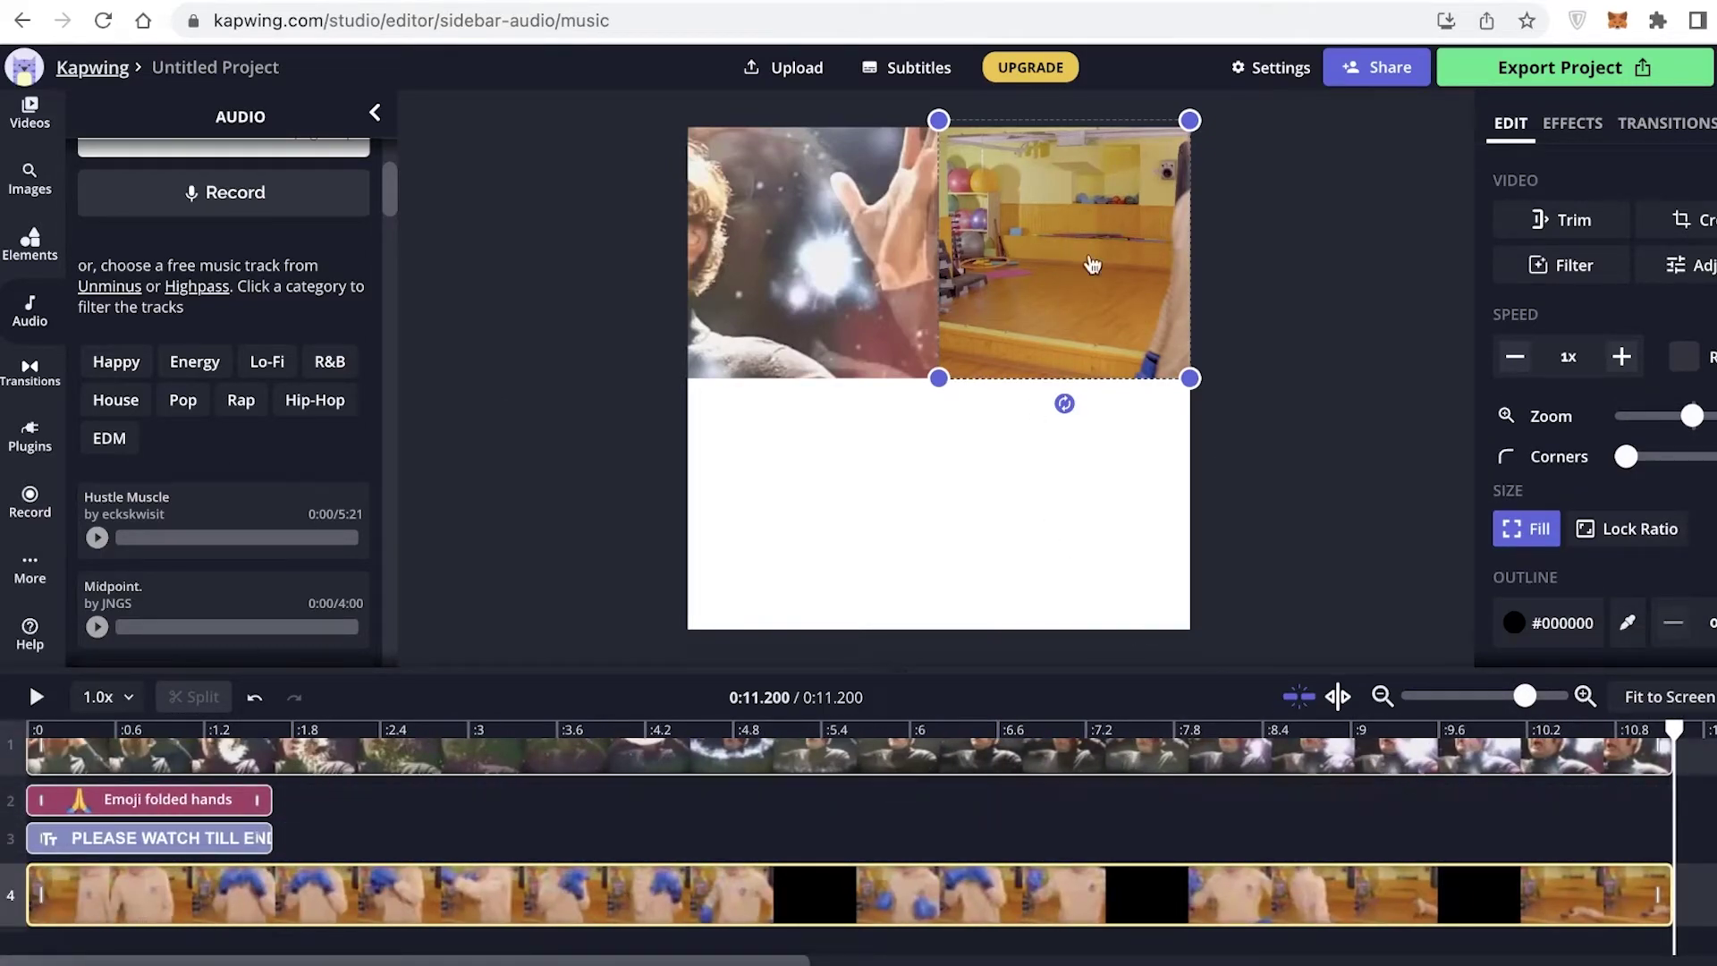
left_click(1319, 454)
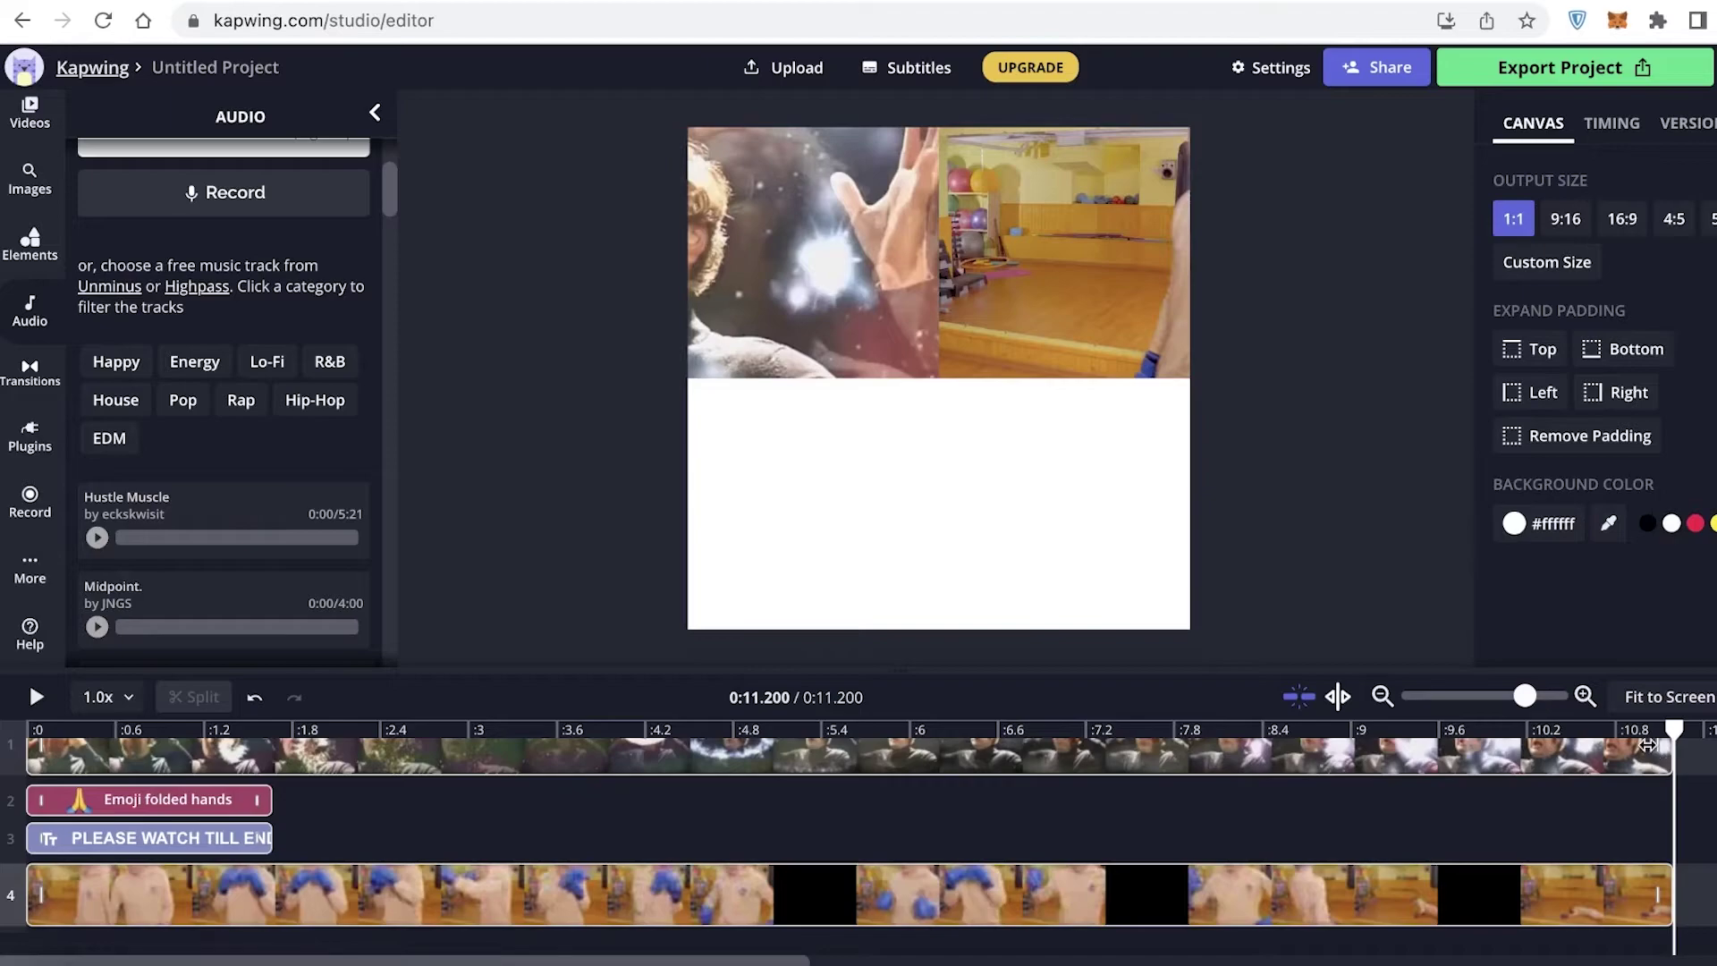
Step: Play the square video from the start to preview it, then pause
left_click_drag(1670, 731, 26, 730)
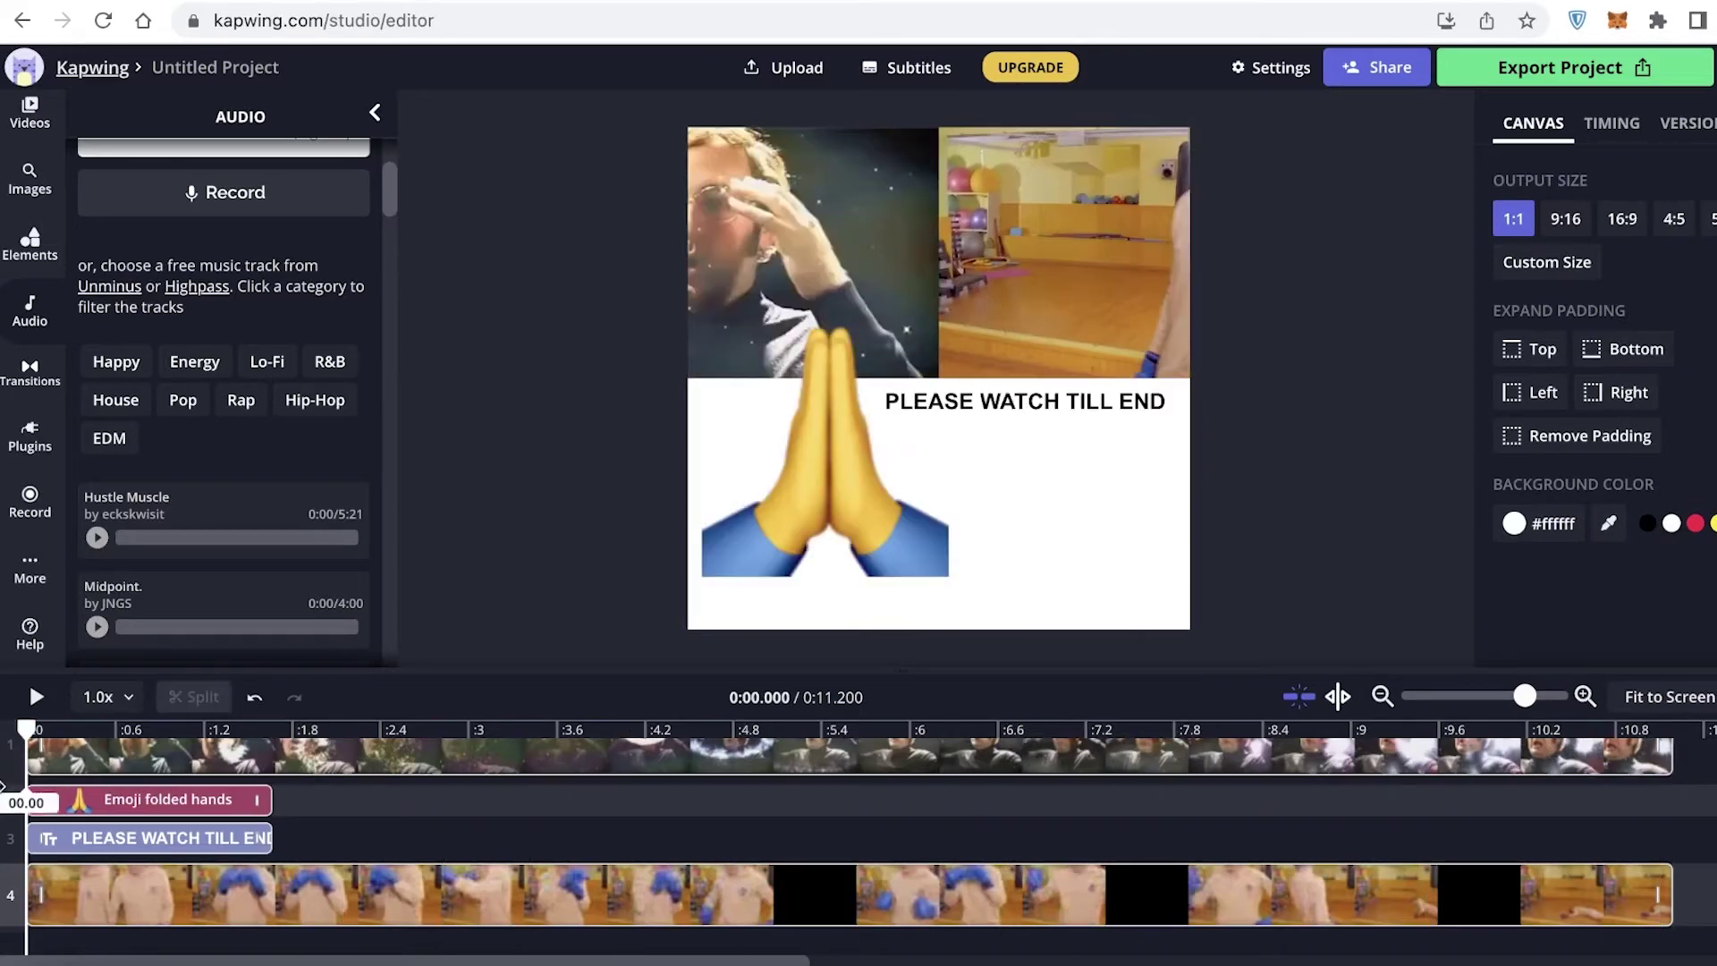
left_click(36, 697)
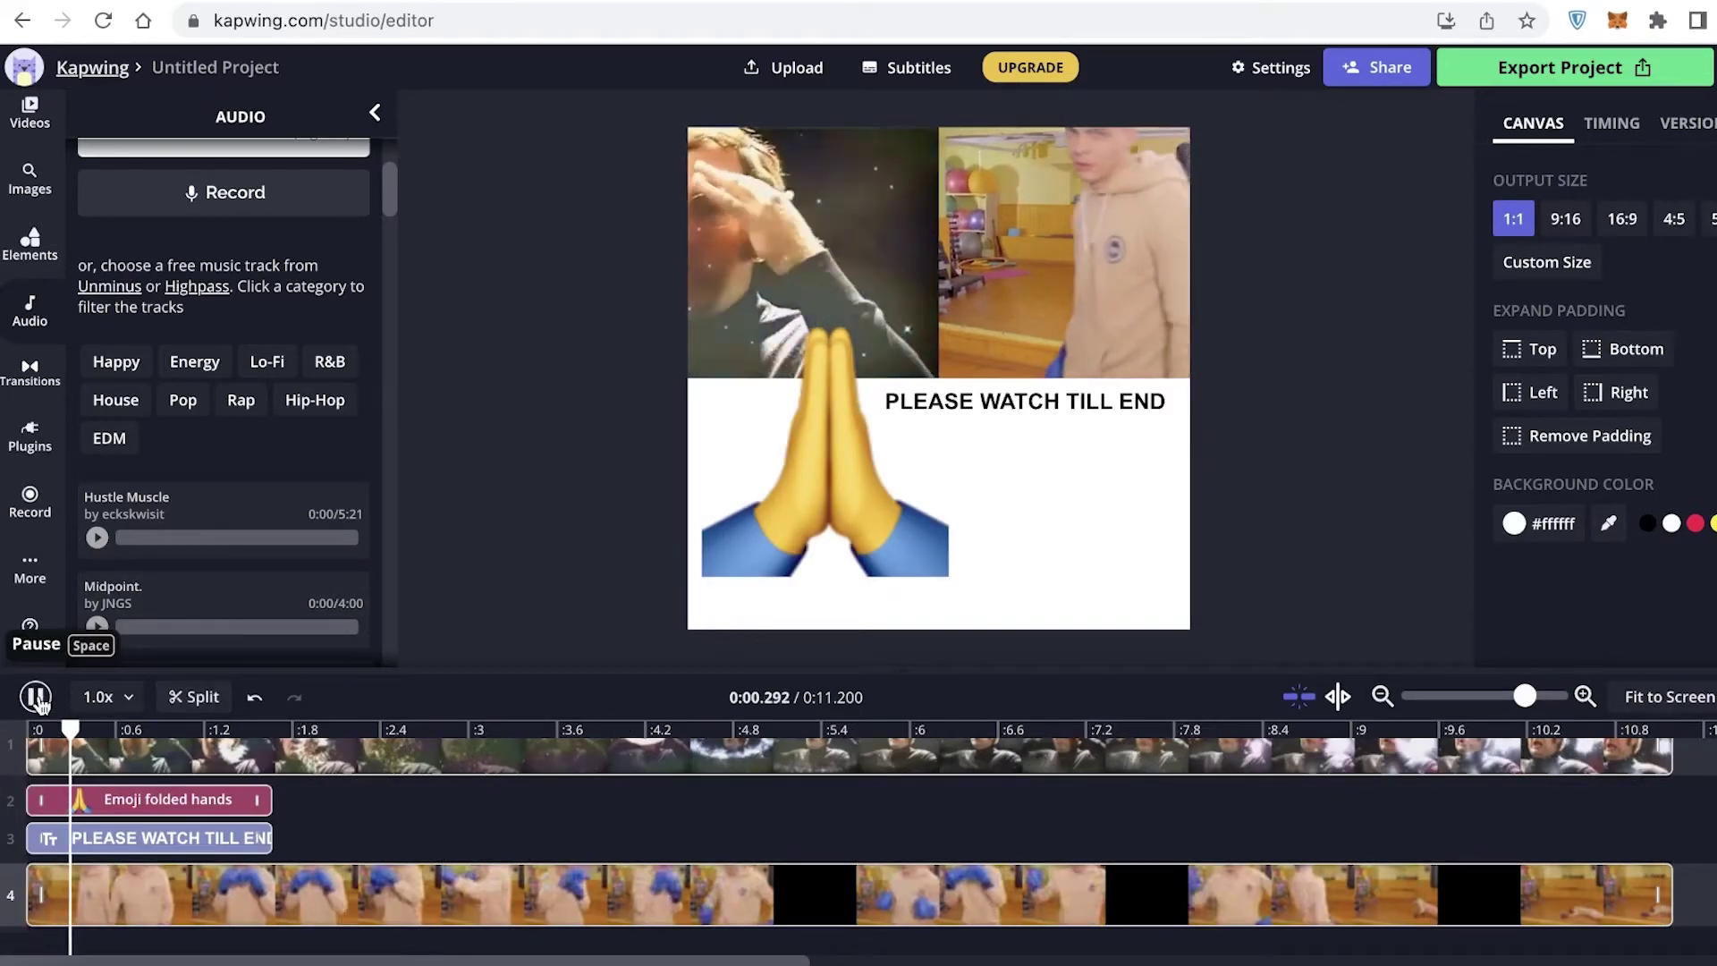
key("space")
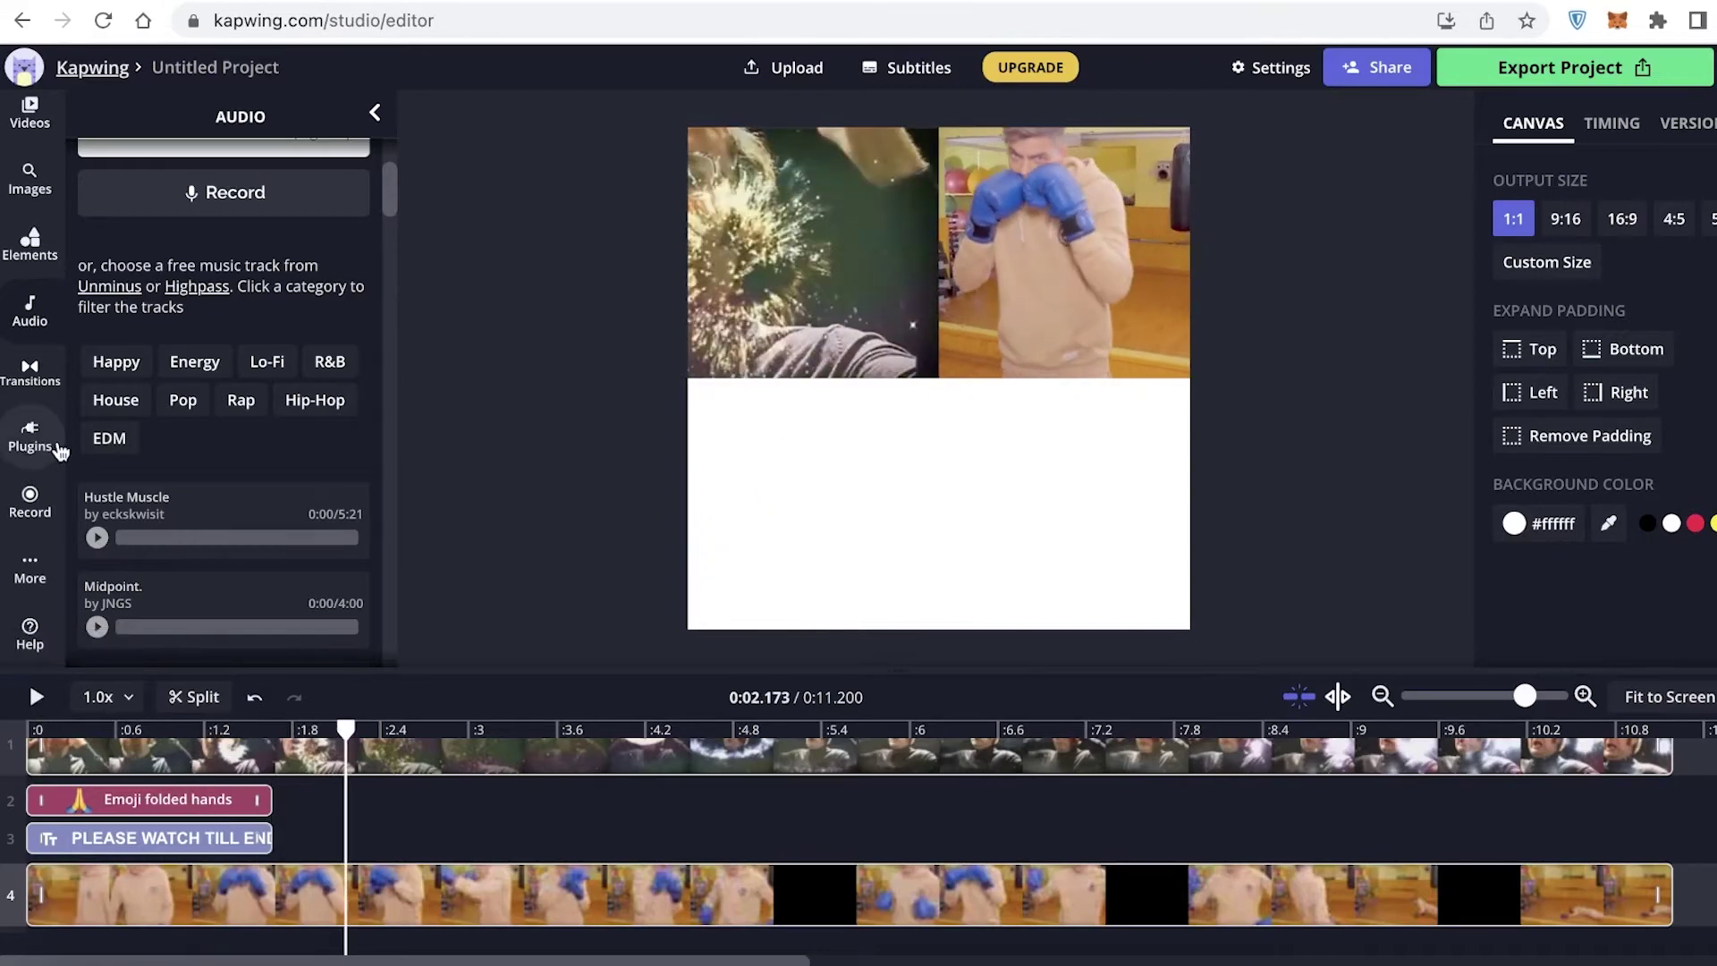
Step: Add the Bow Tie Horizontal transition at about 1.6 seconds
left_click(41, 393)
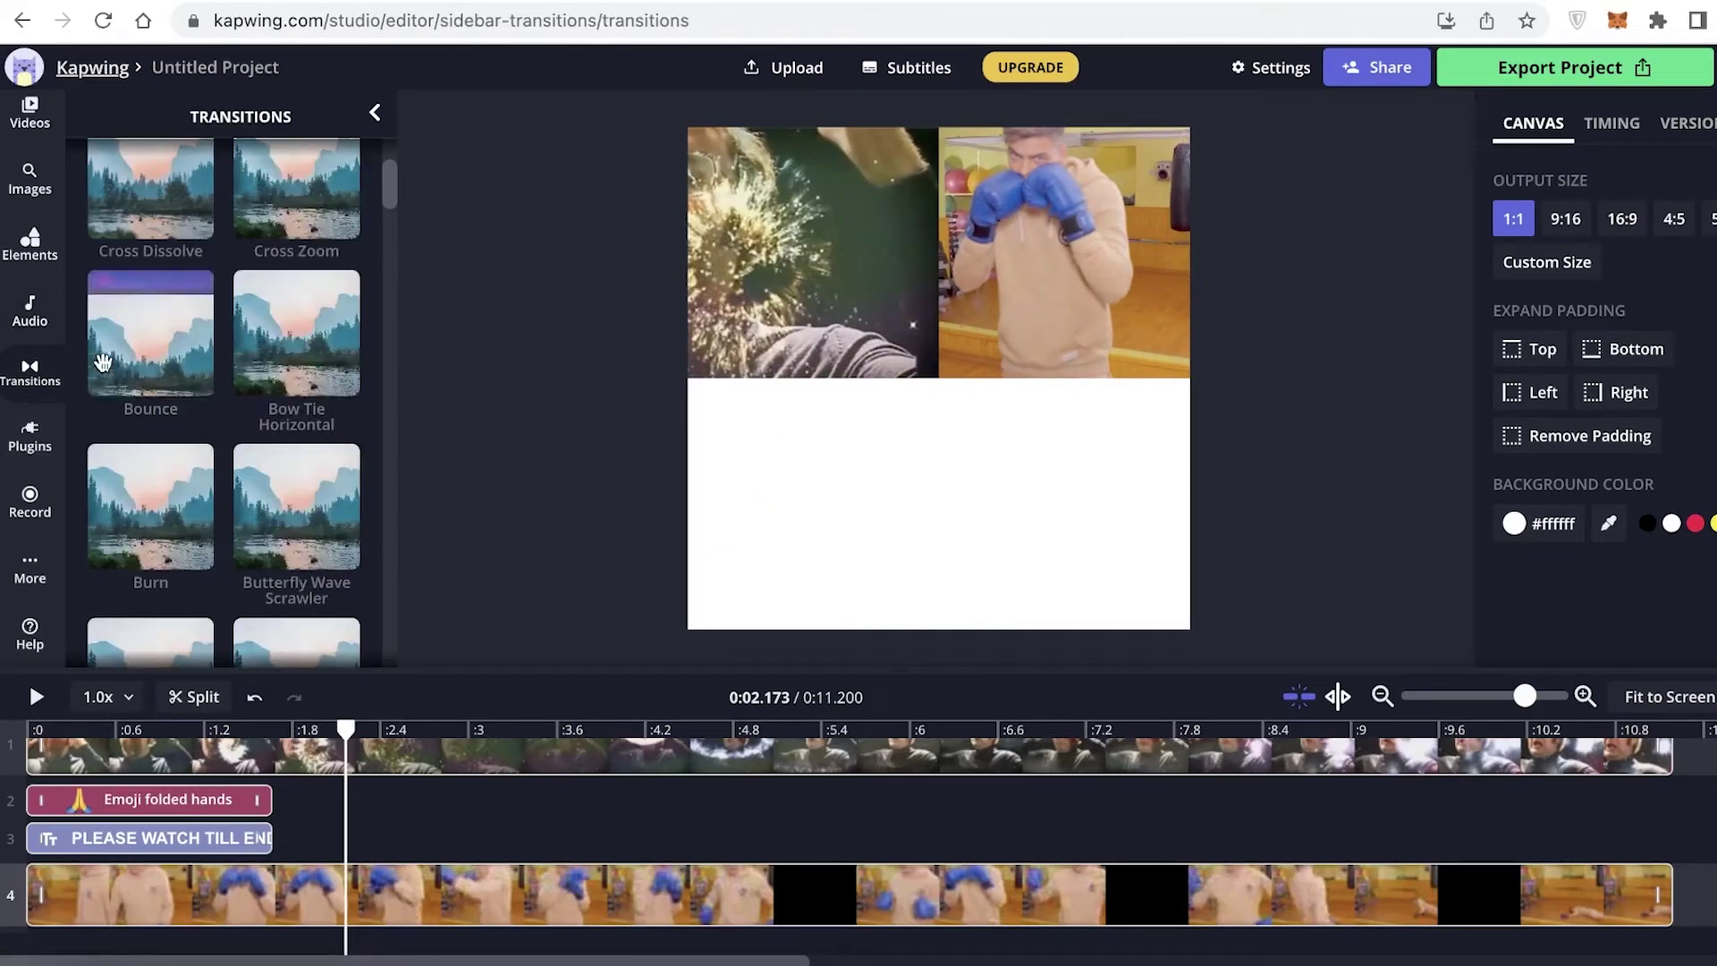
left_click_drag(345, 729, 268, 726)
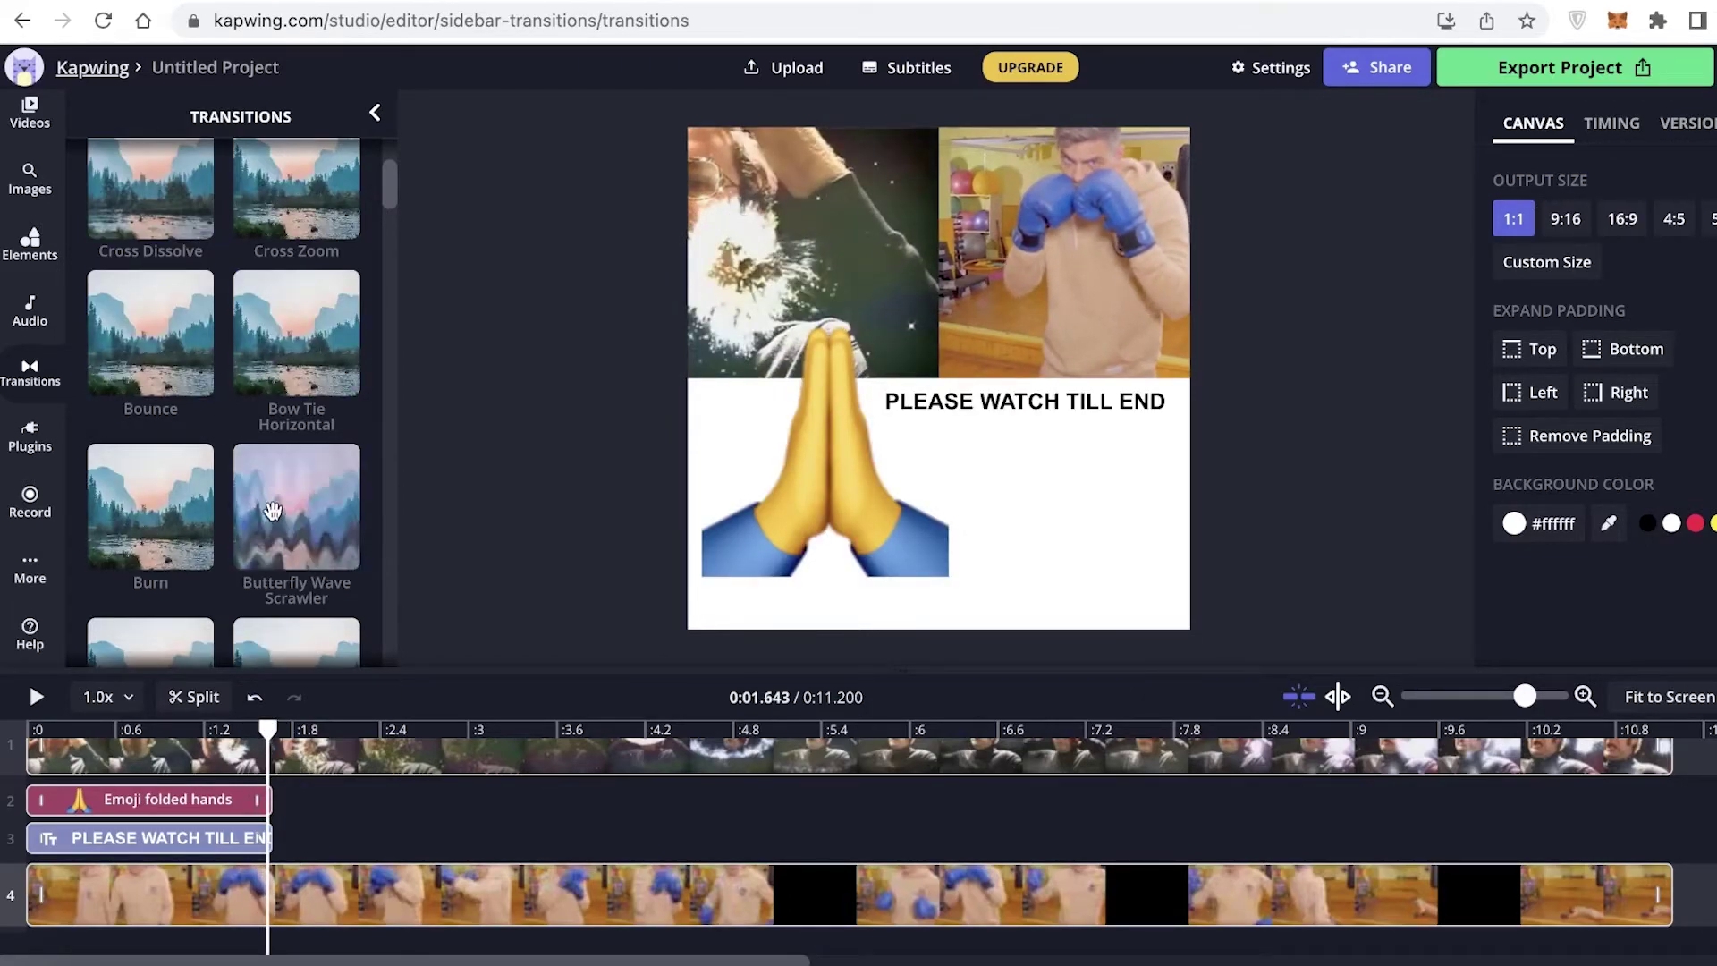
left_click_drag(249, 347, 272, 801)
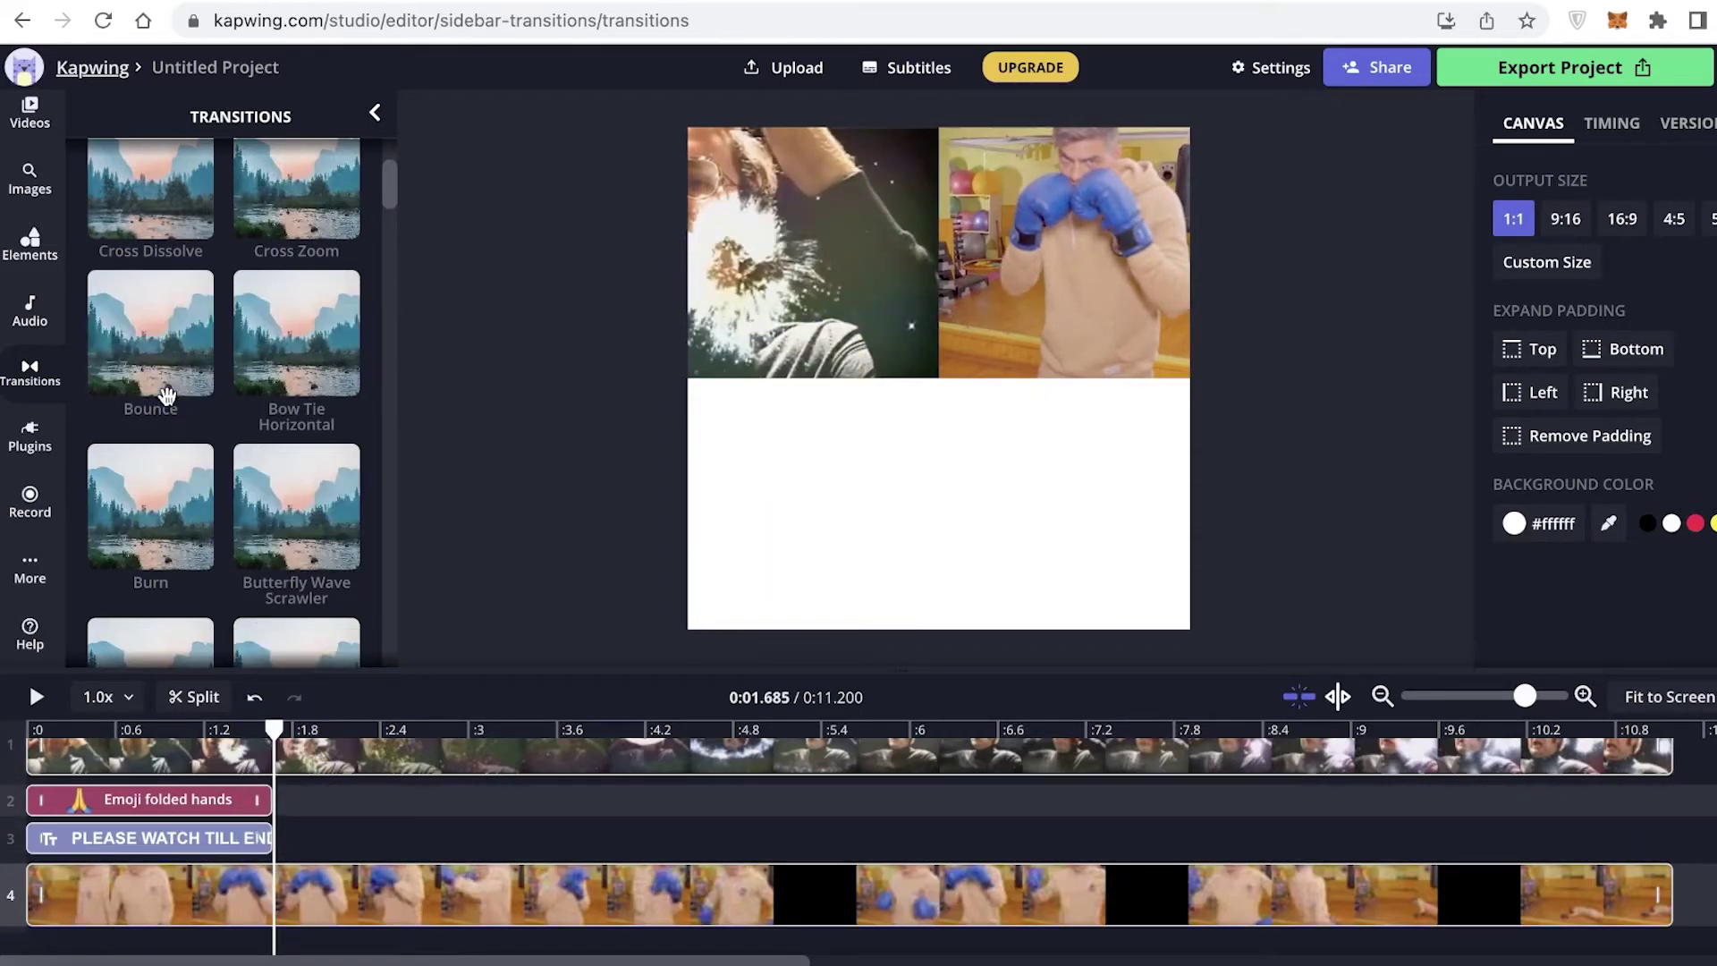
Step: Browse the Plugins list and bring up the Record panel's recording options
scroll(170, 398, "down", 10)
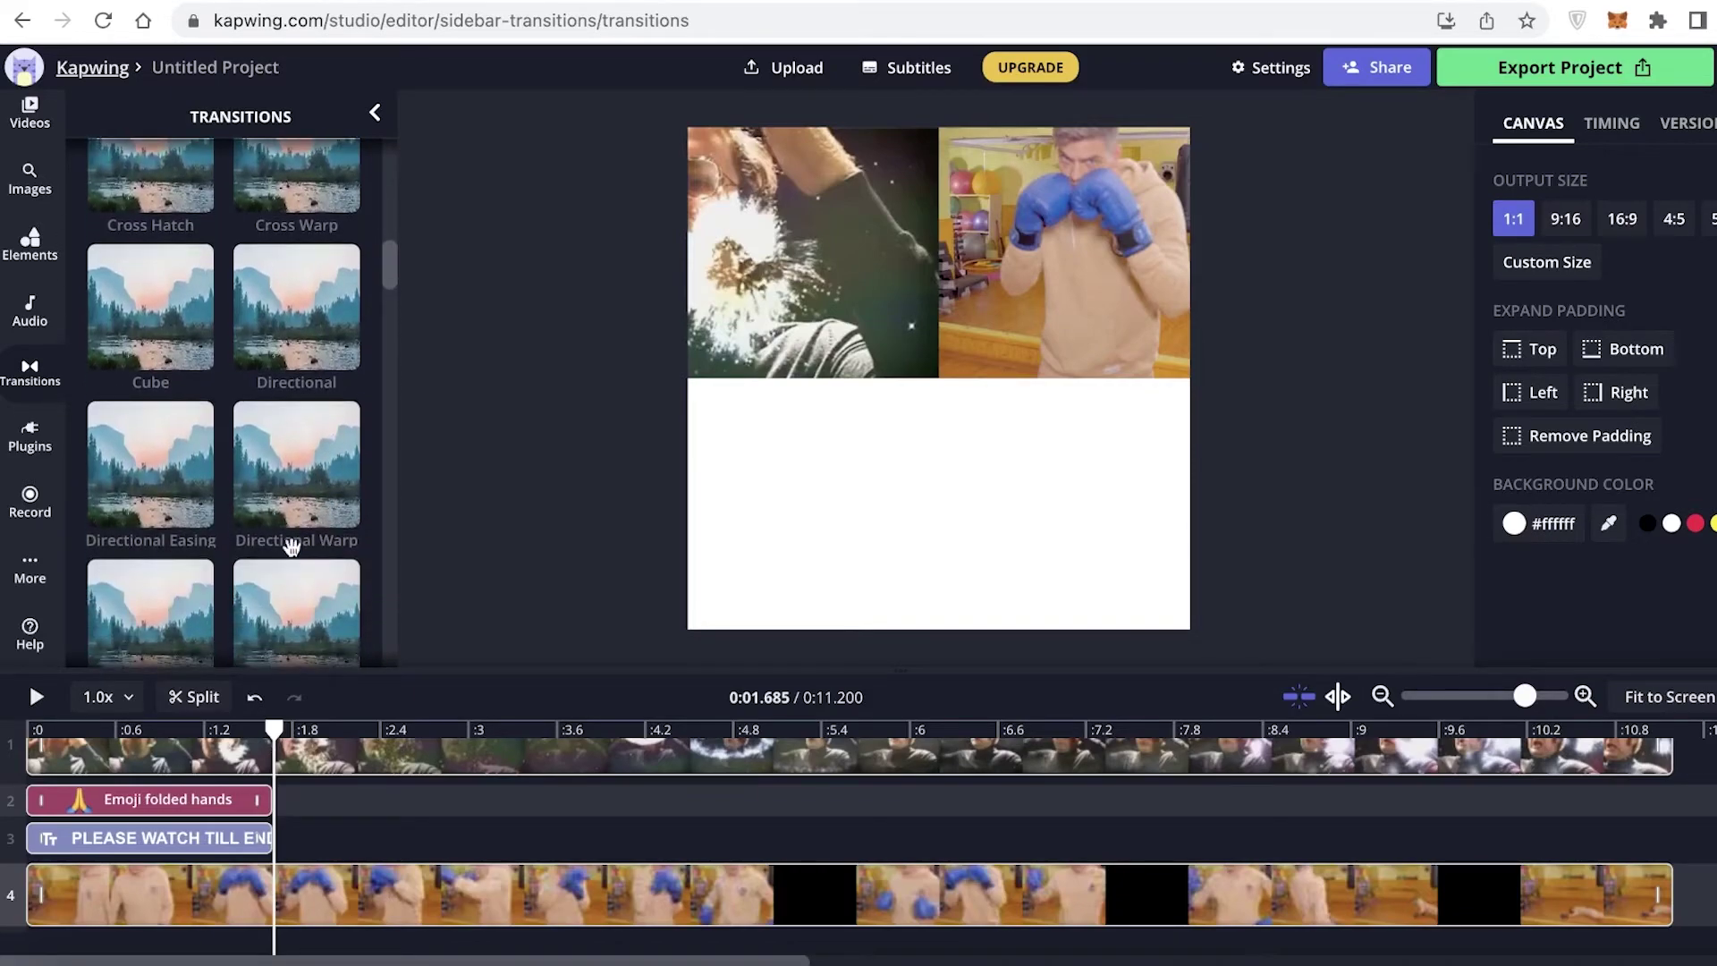
scroll(99, 504, "down", 6)
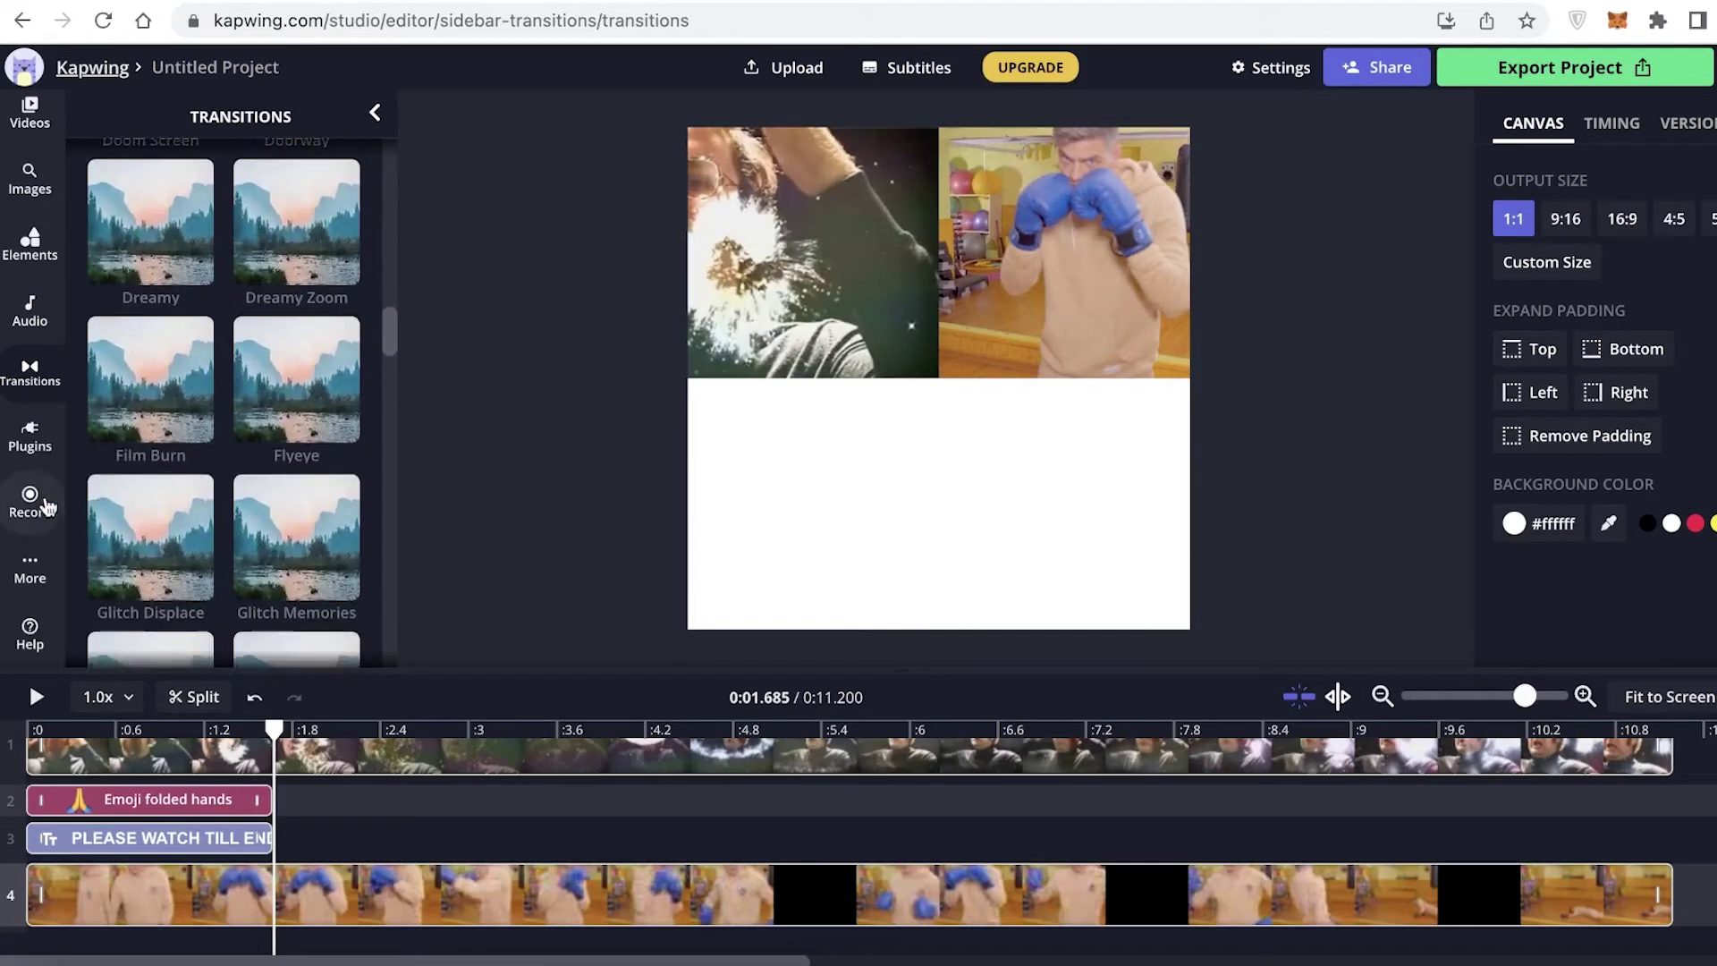
left_click(31, 439)
scroll(219, 352, "up", 10)
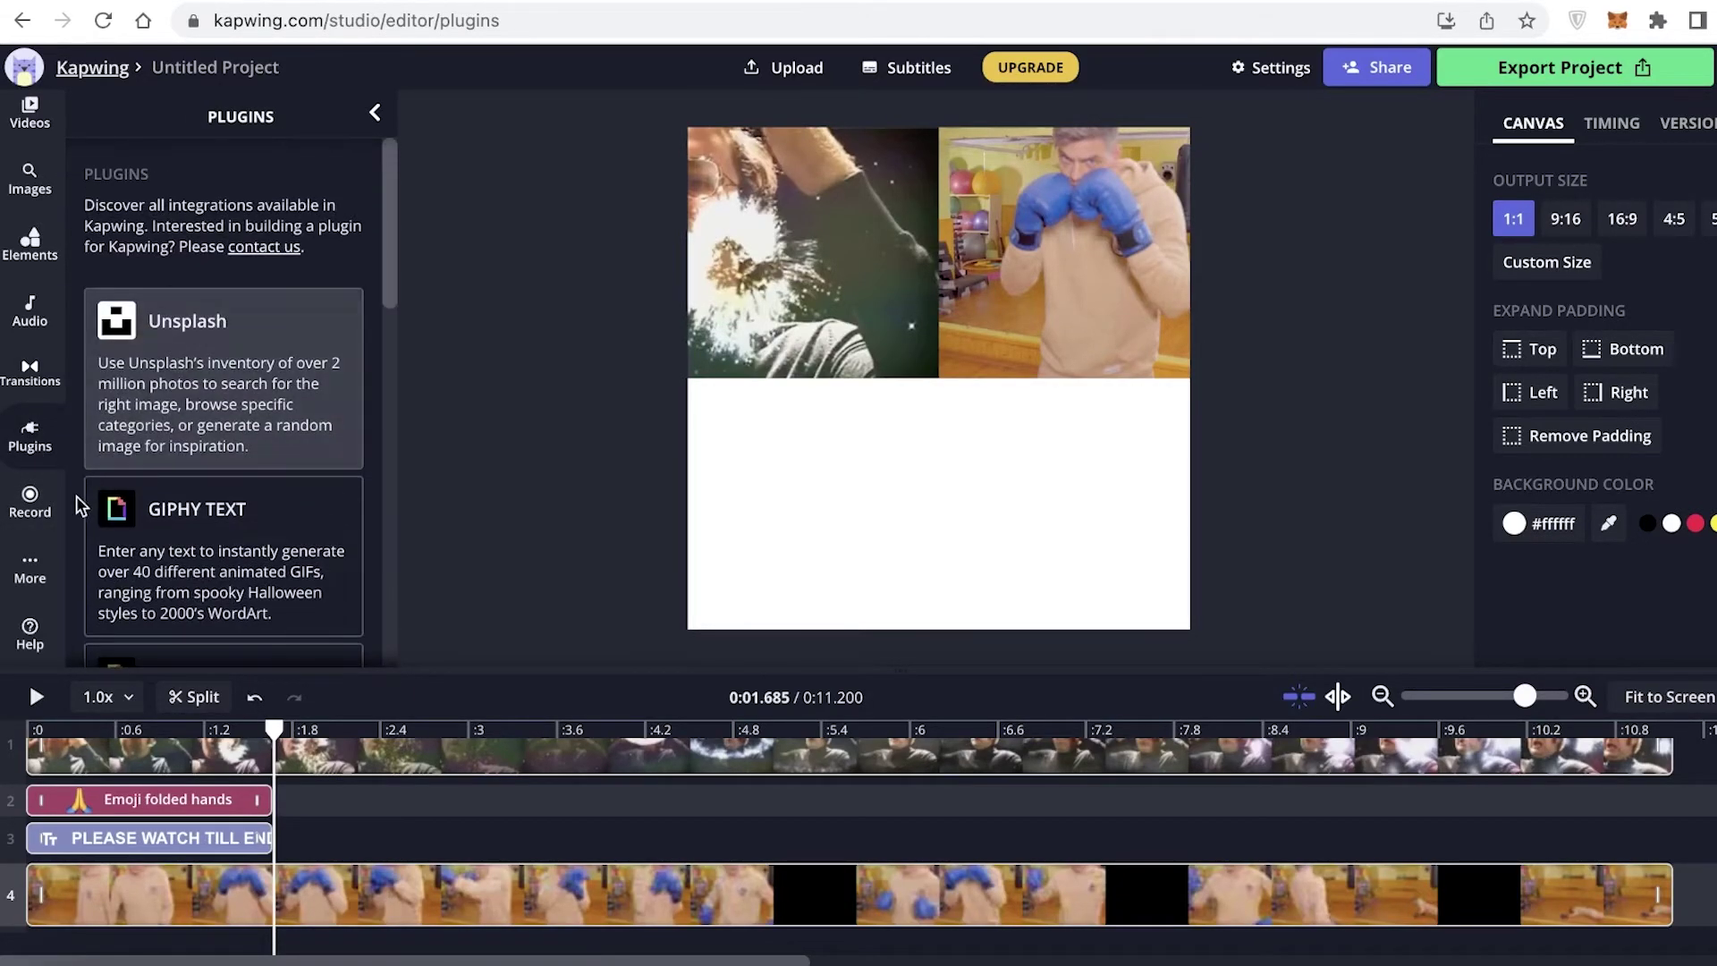
left_click(54, 581)
scroll(253, 486, "down", 8)
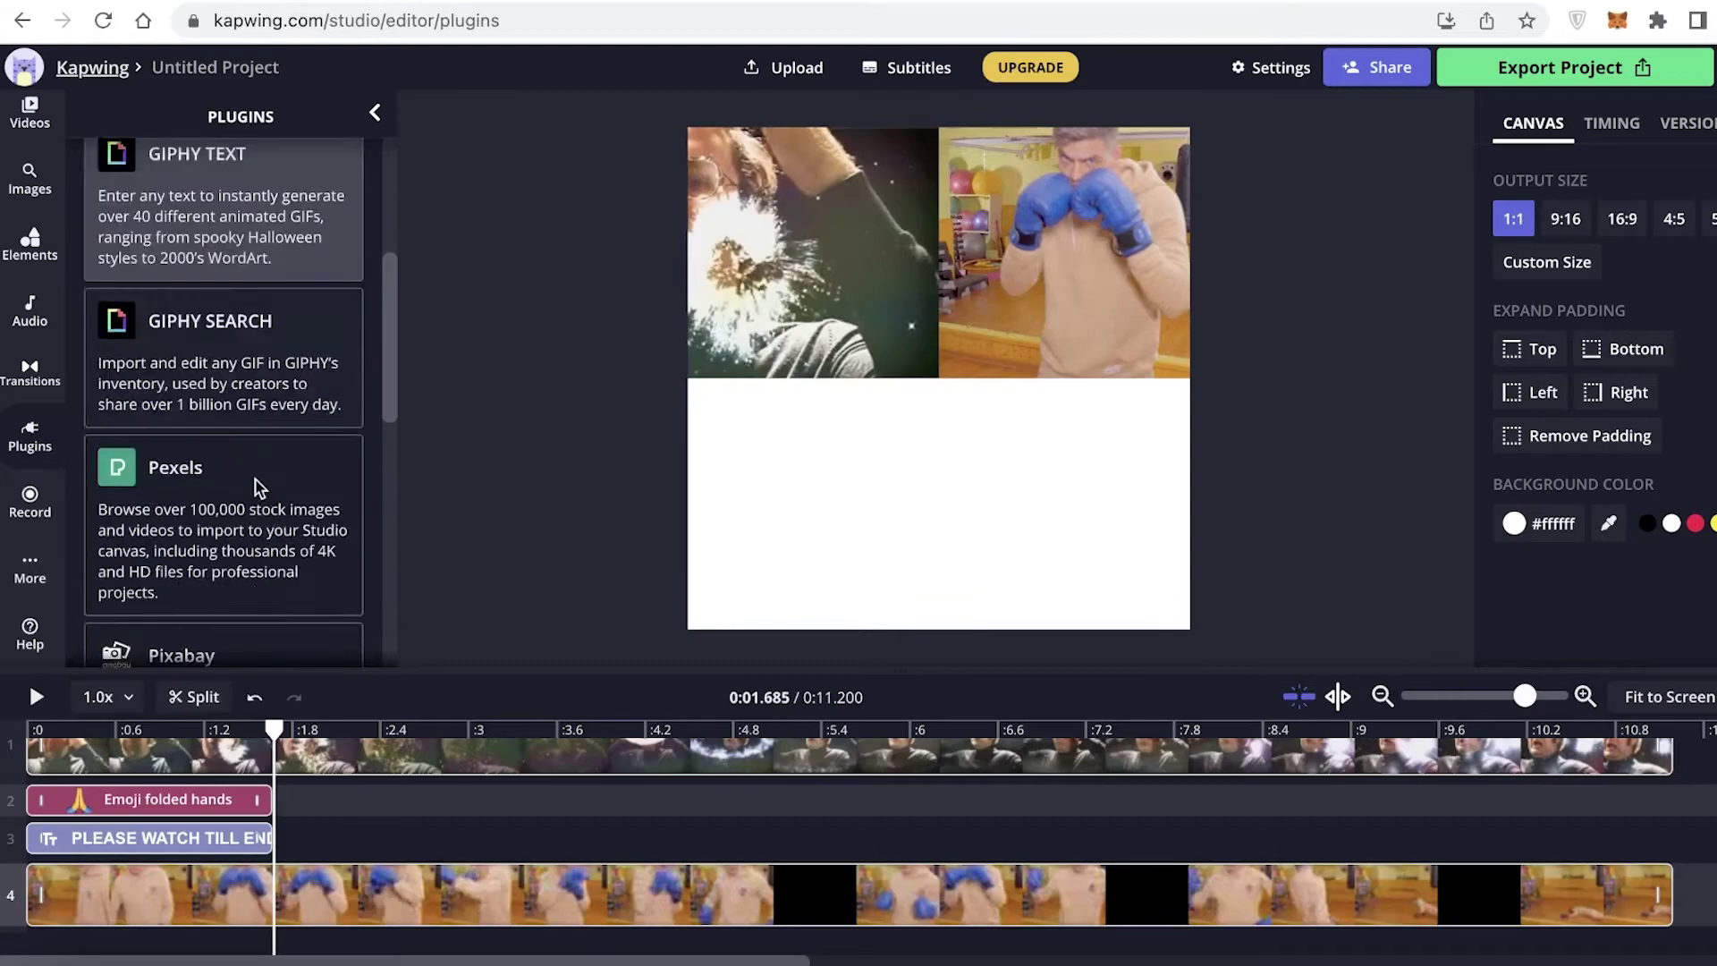
left_click(27, 536)
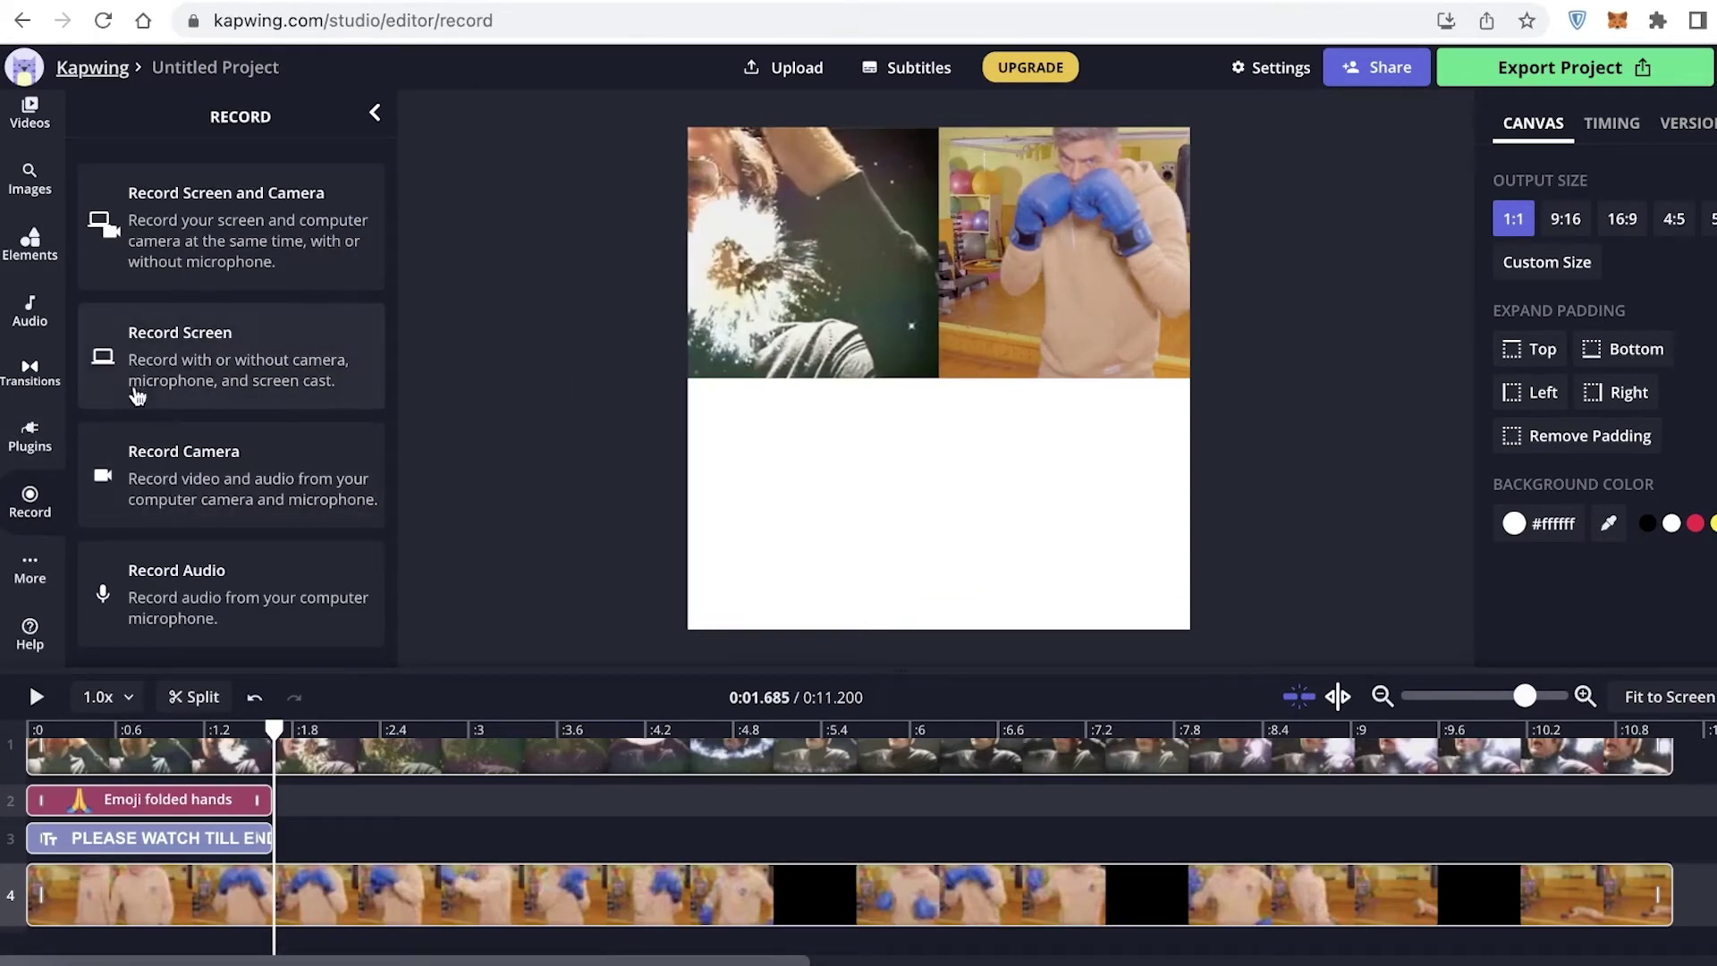
Step: Add a concentric-circle and a thumbs-up shape, placing the thumbs-up in the lower white area
left_click(28, 565)
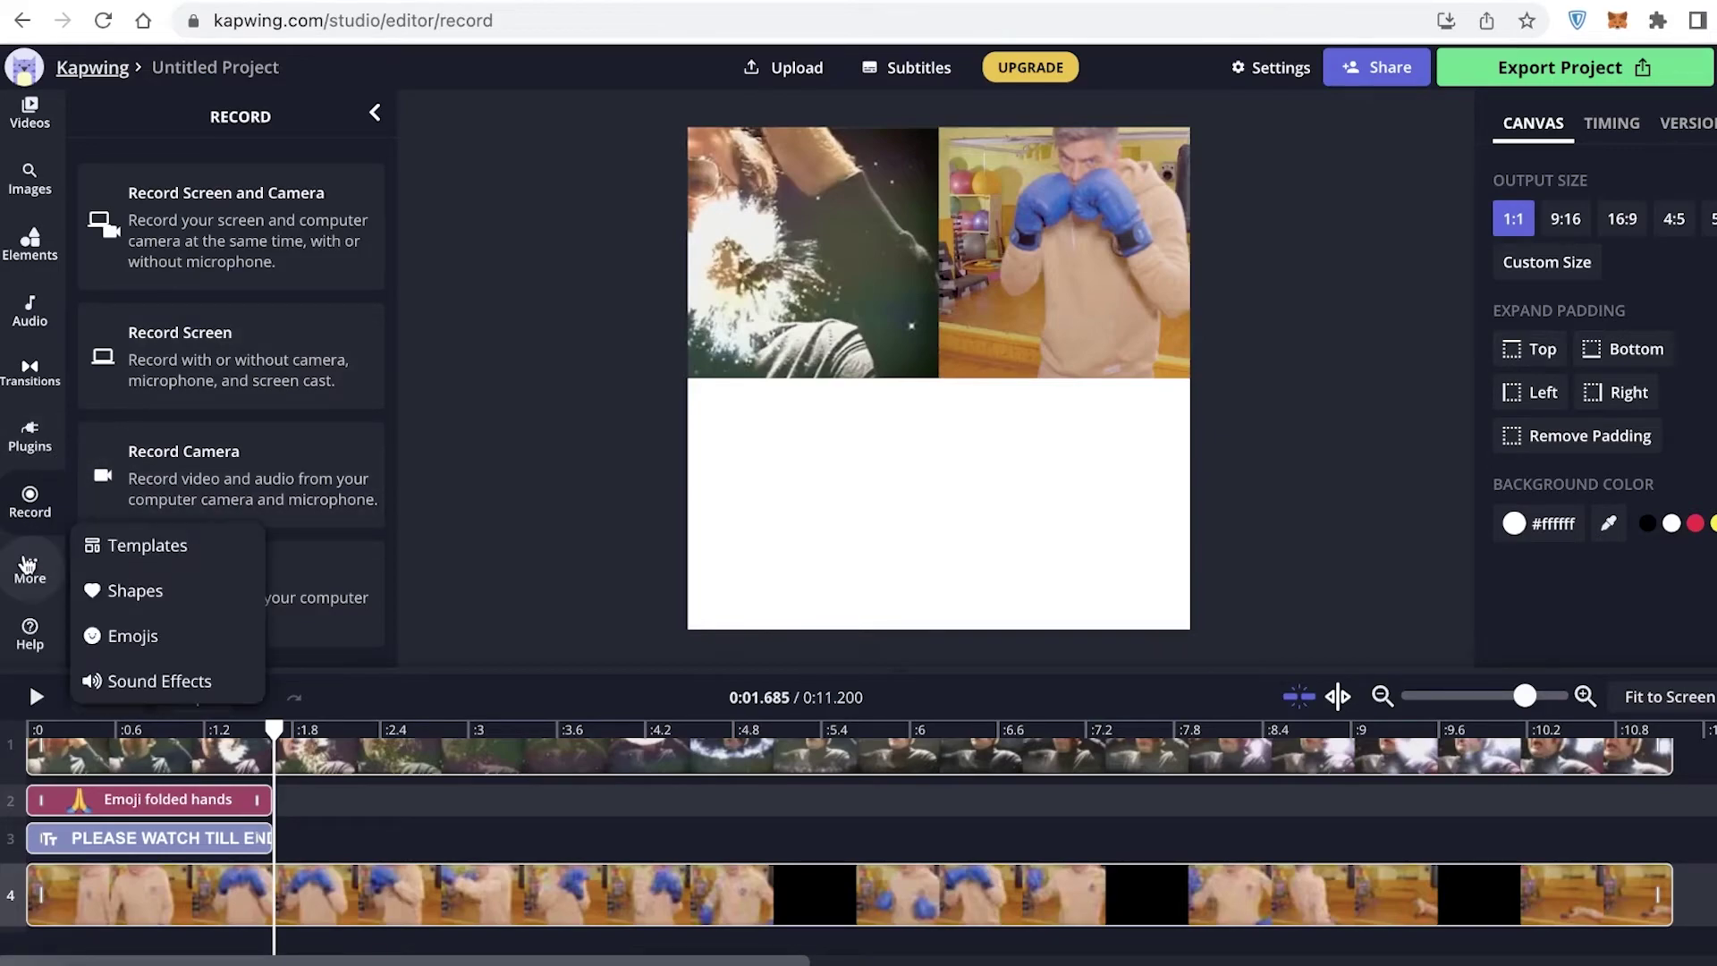
left_click(137, 591)
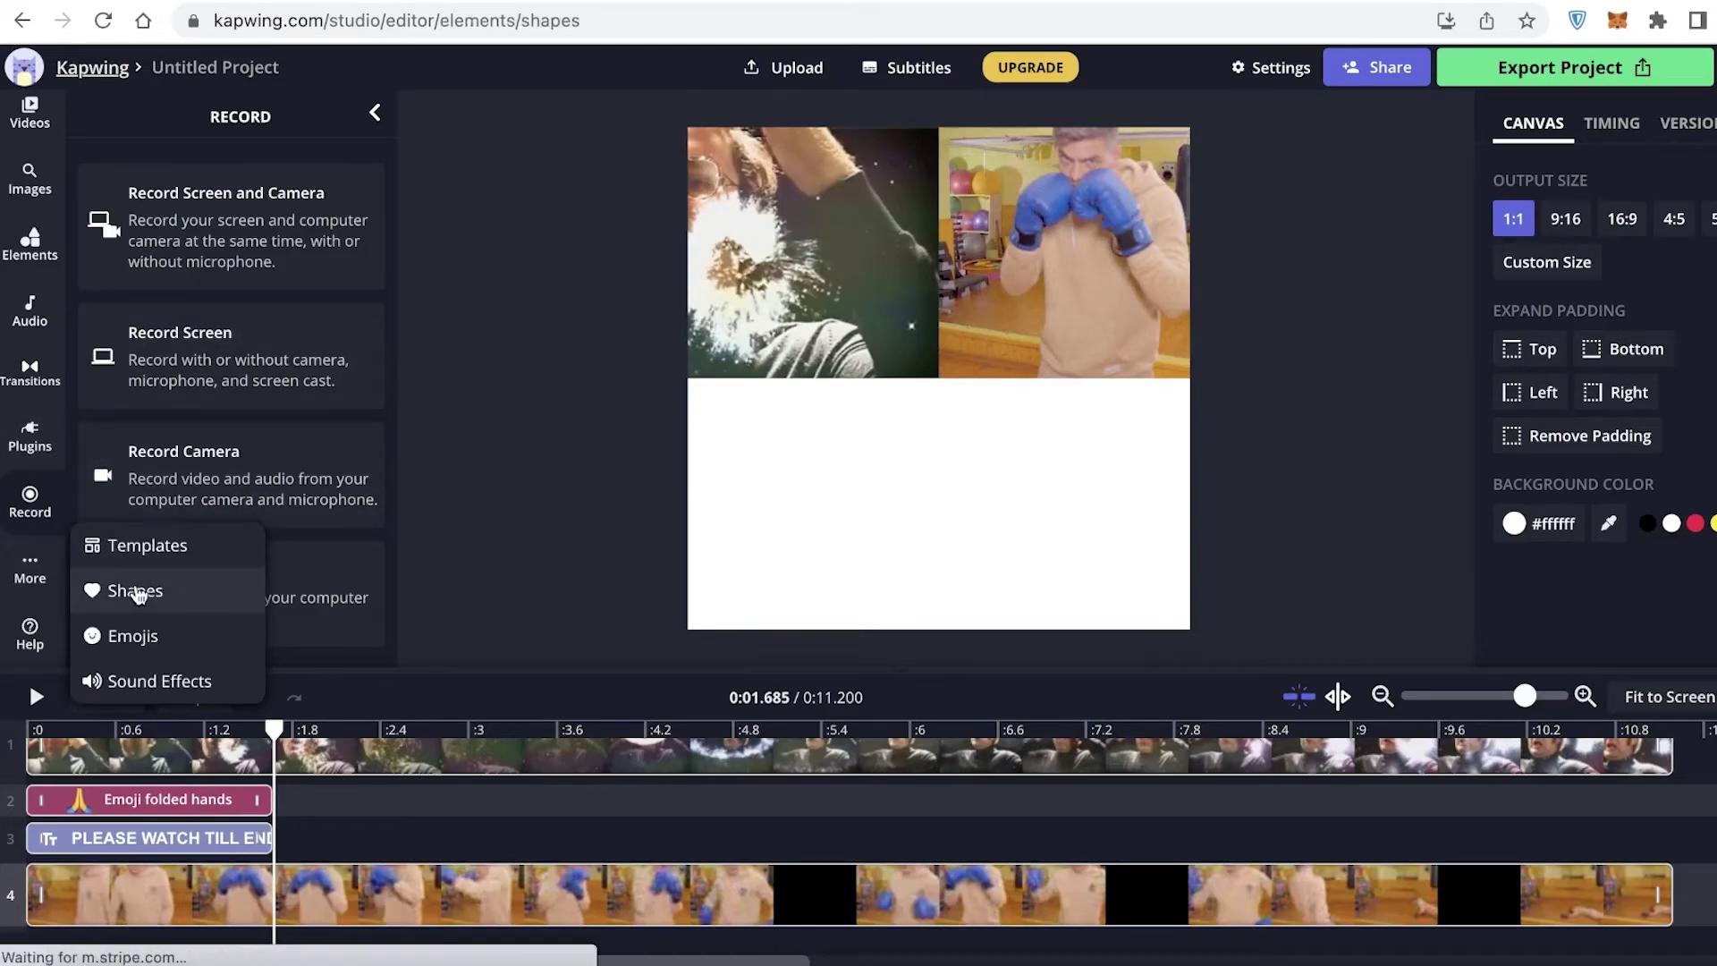
scroll(266, 375, "down", 4)
scroll(266, 375, "up", 5)
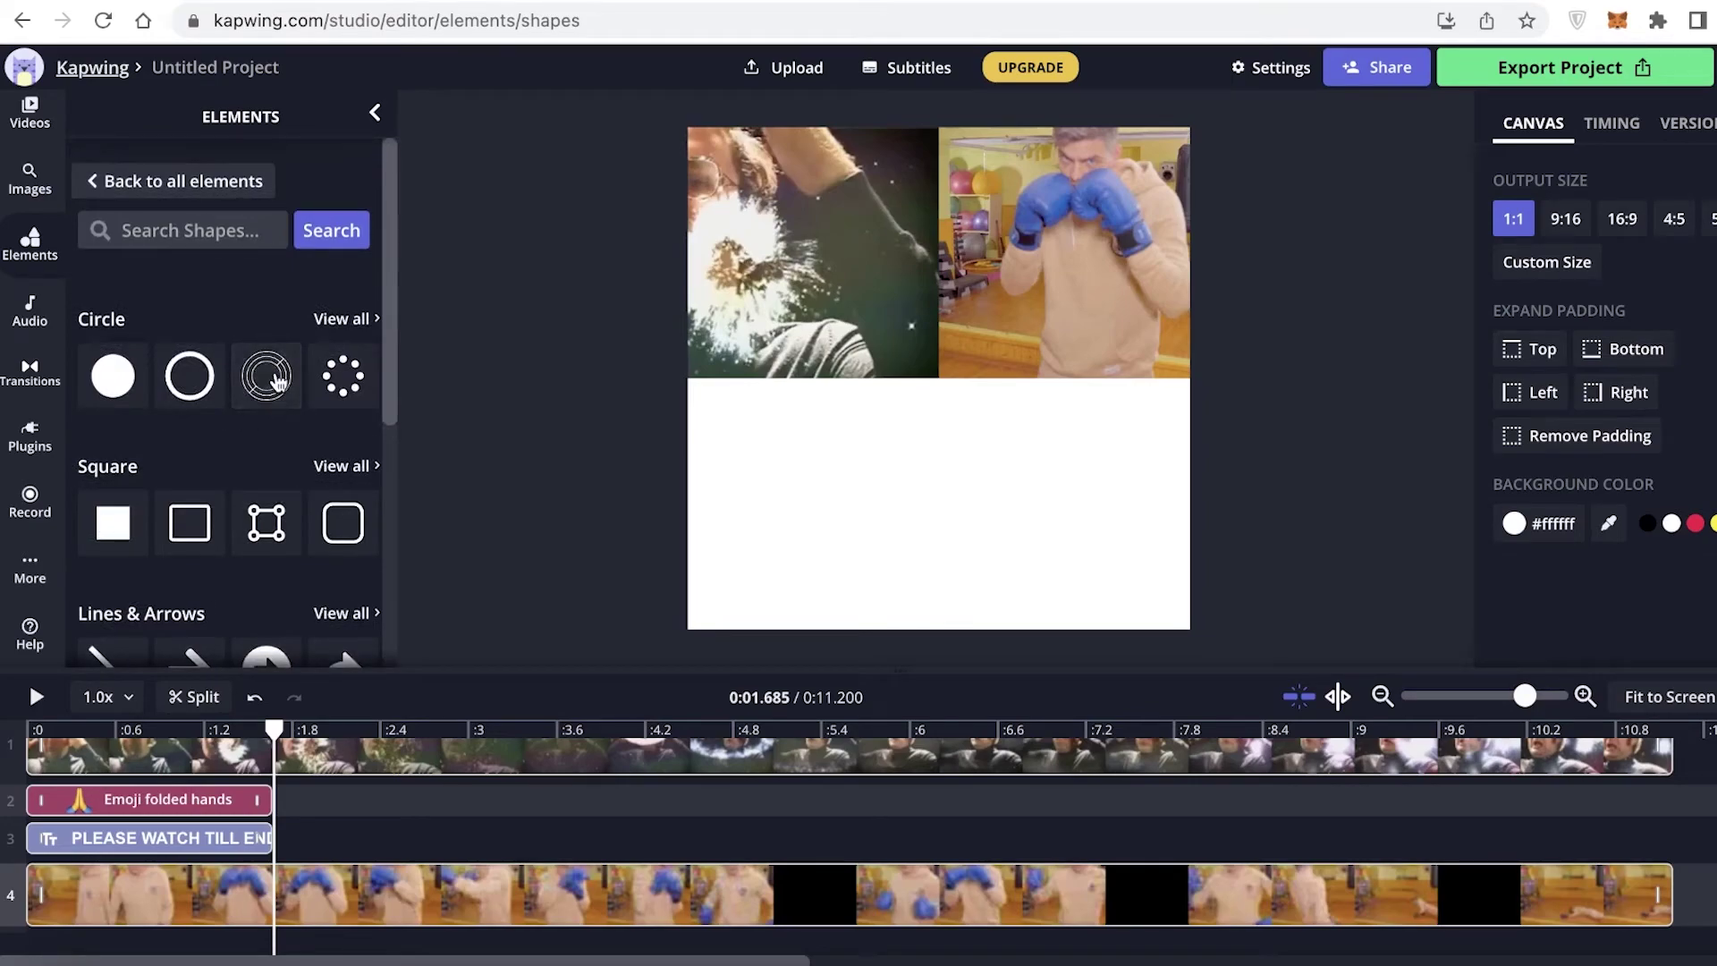
left_click(278, 380)
left_click_drag(962, 403, 1170, 626)
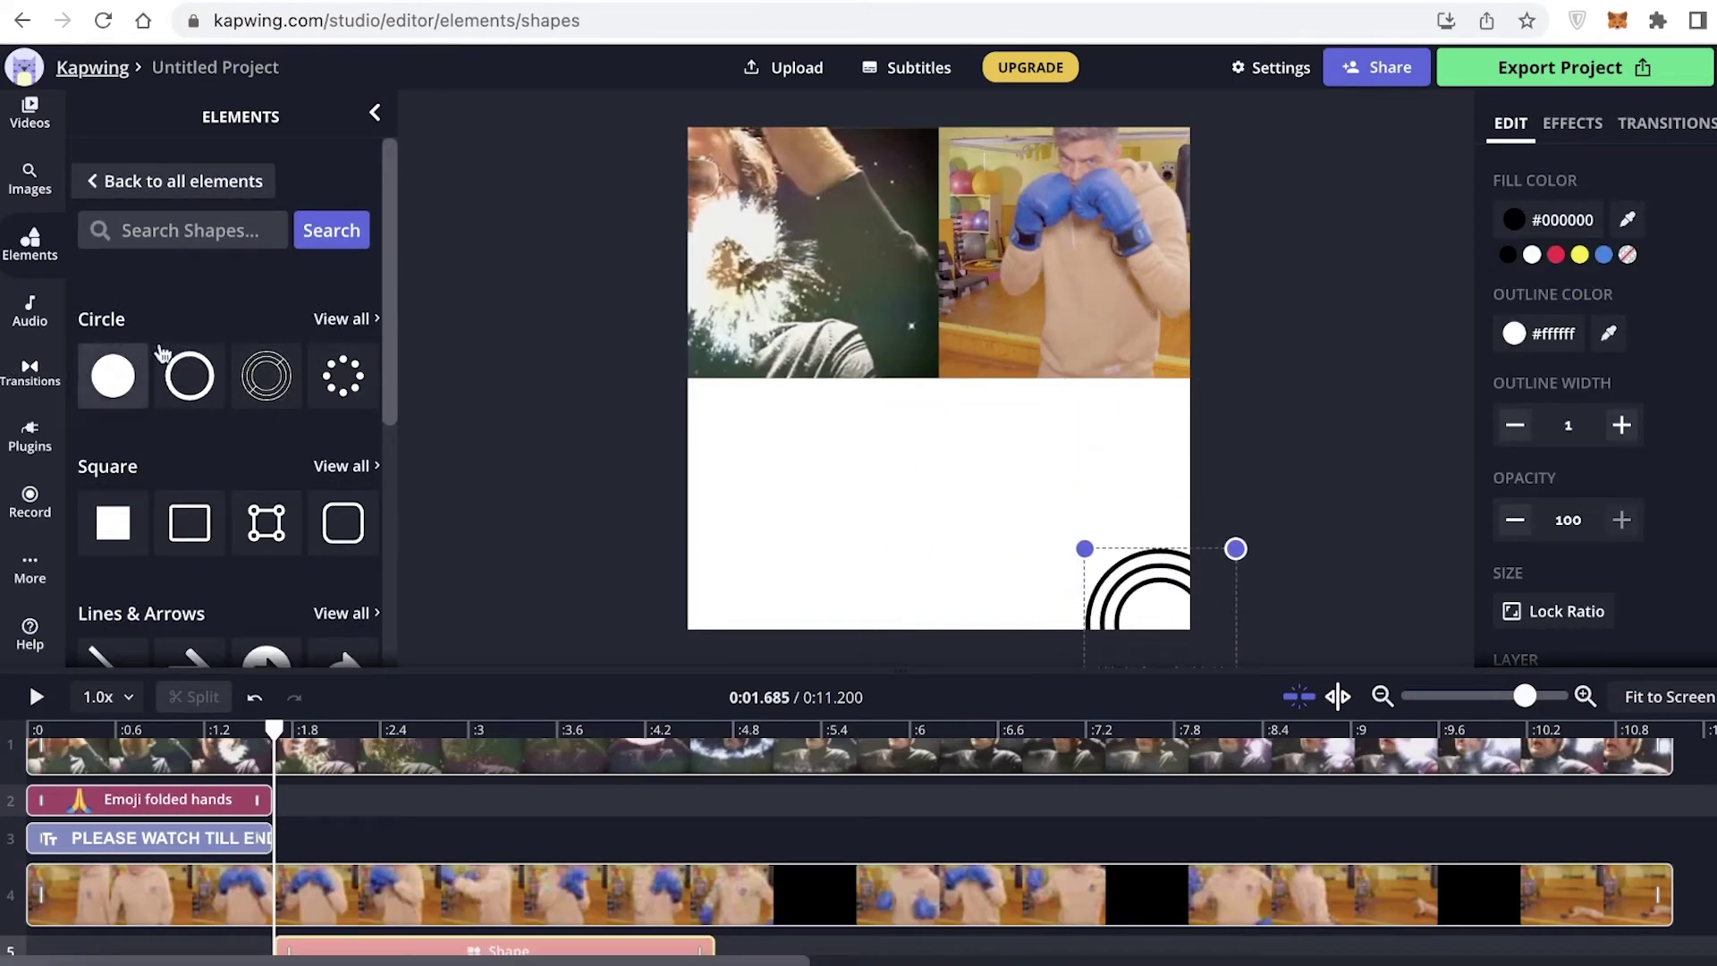
scroll(162, 352, "down", 5)
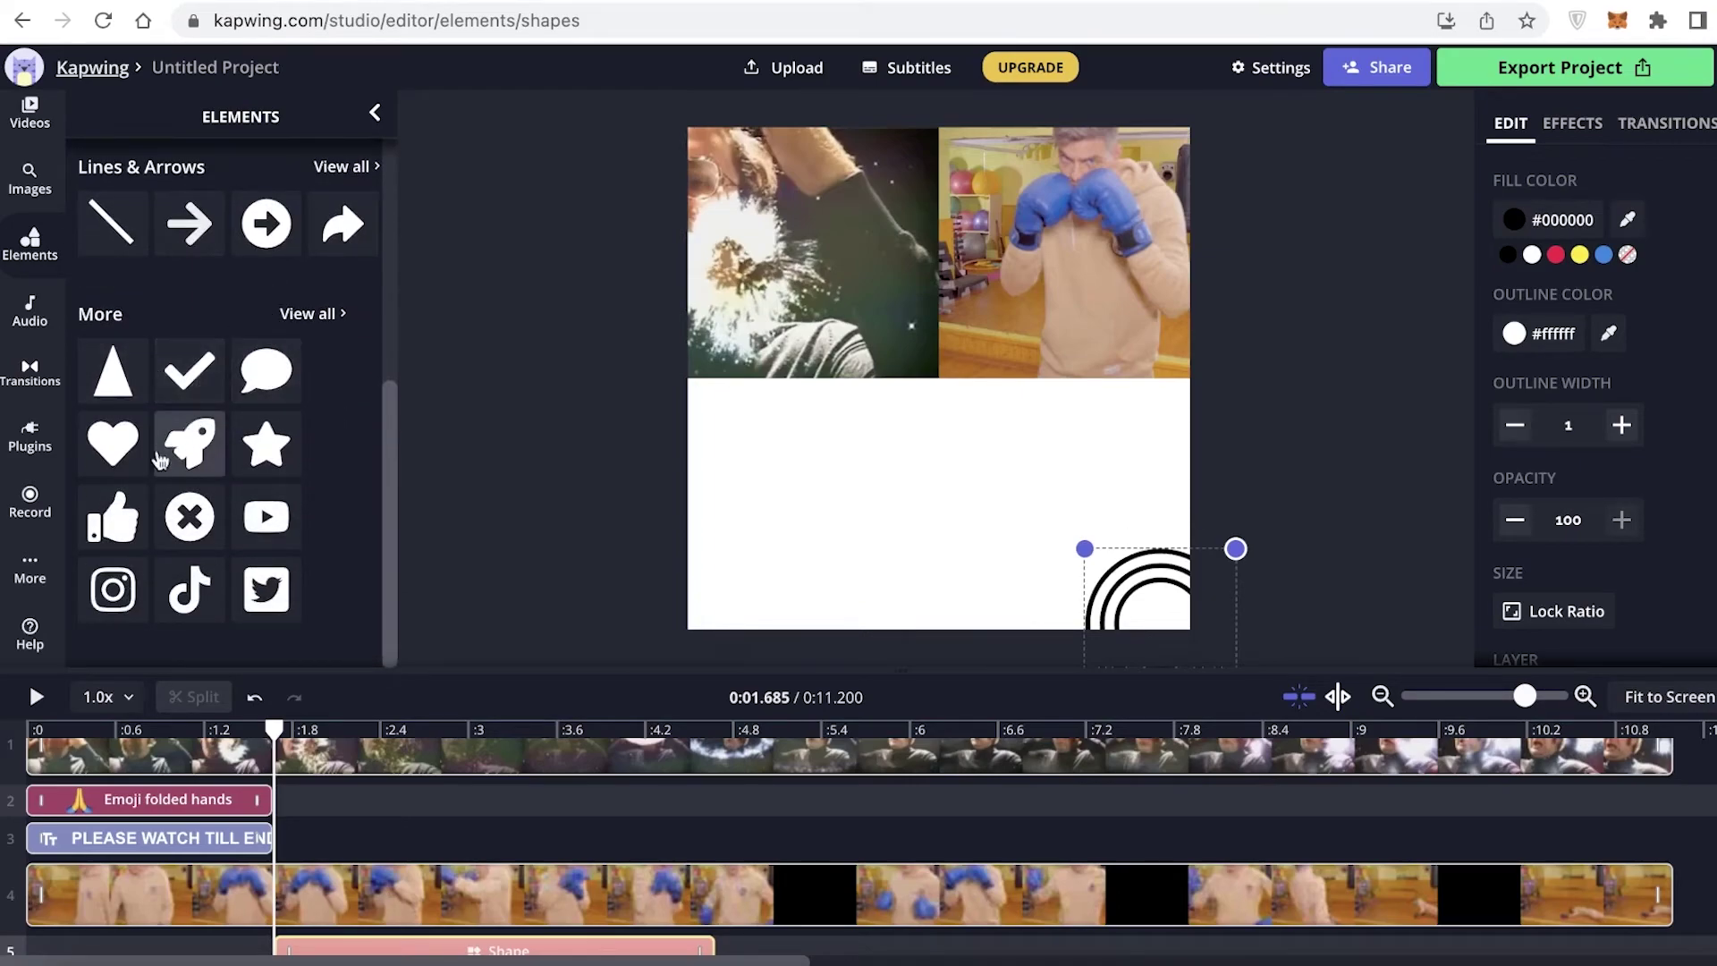
left_click(112, 534)
left_click_drag(974, 456, 999, 546)
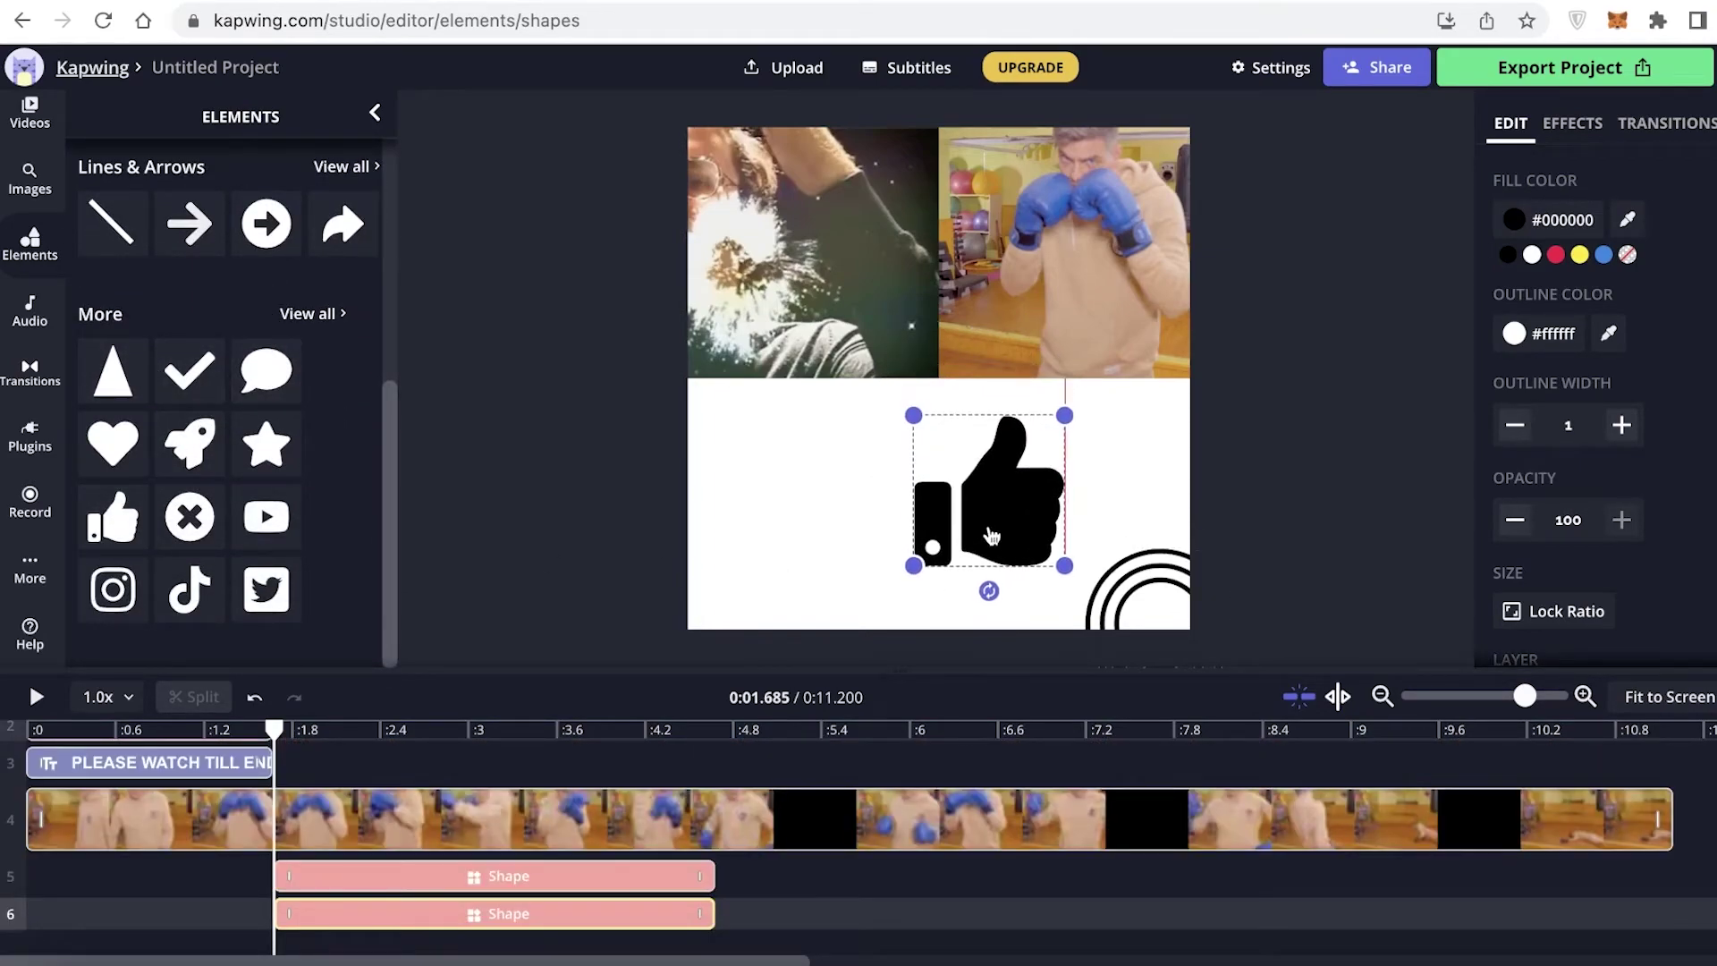
Step: Delete the circle shape, start the thumbs-up near 9.68 s, and nudge it right and down
left_click(450, 878)
key("Delete")
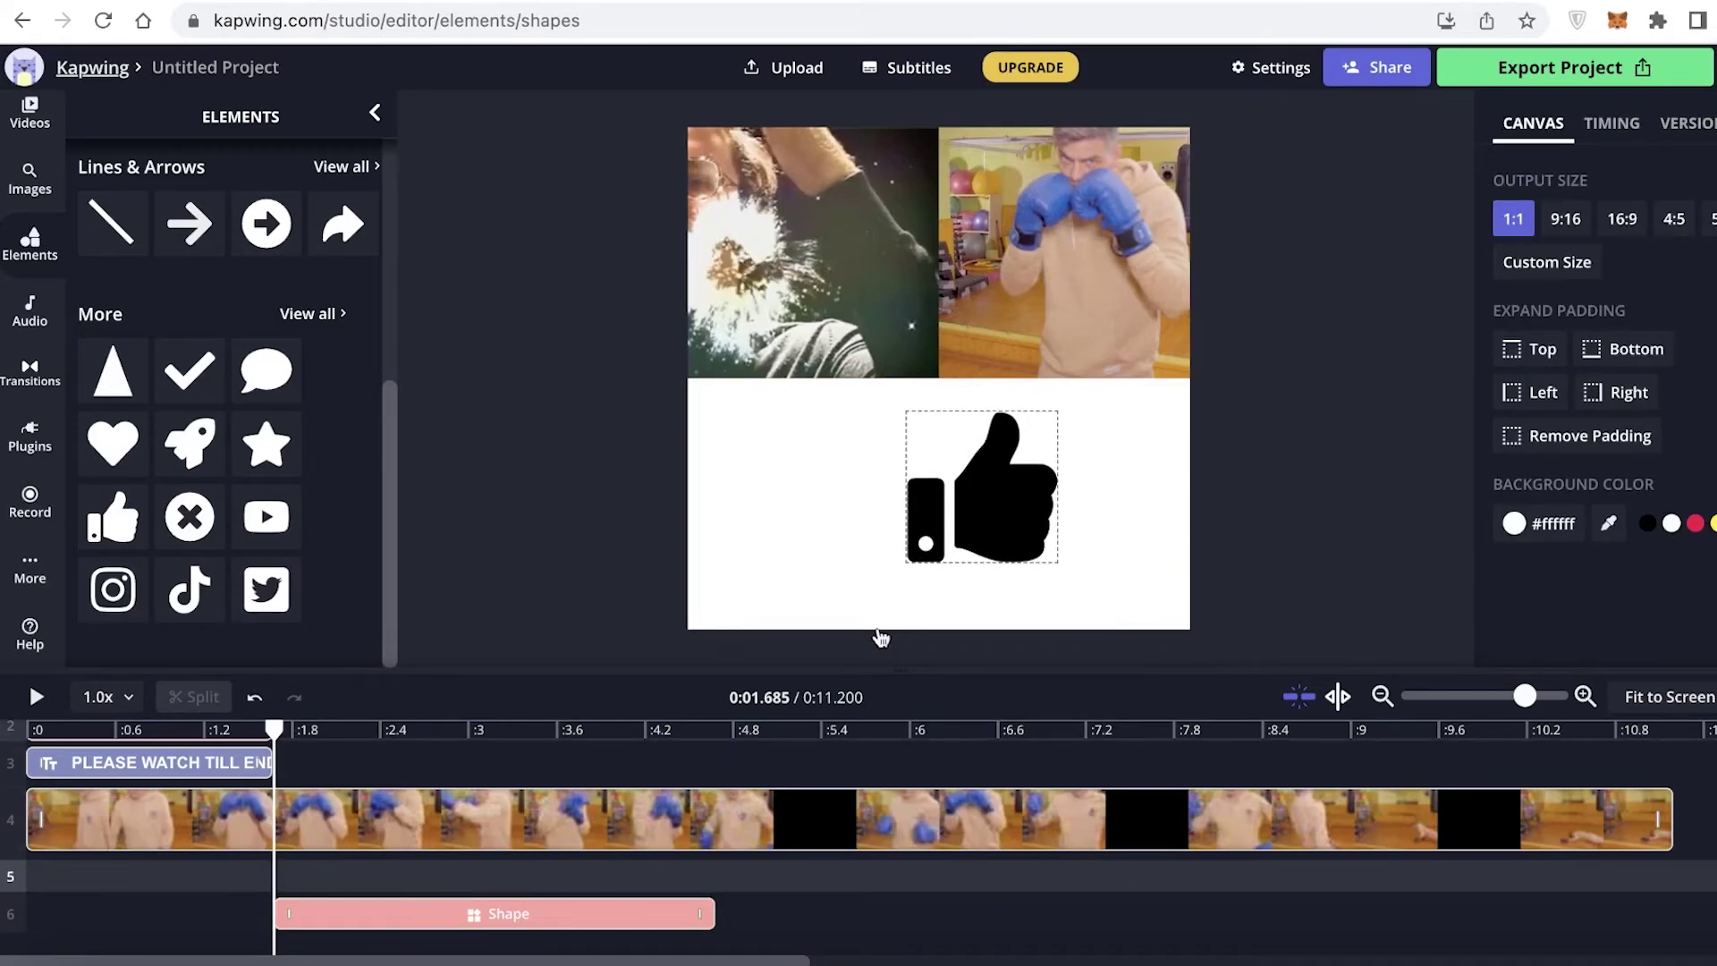
left_click(502, 921)
left_click_drag(509, 930, 1480, 856)
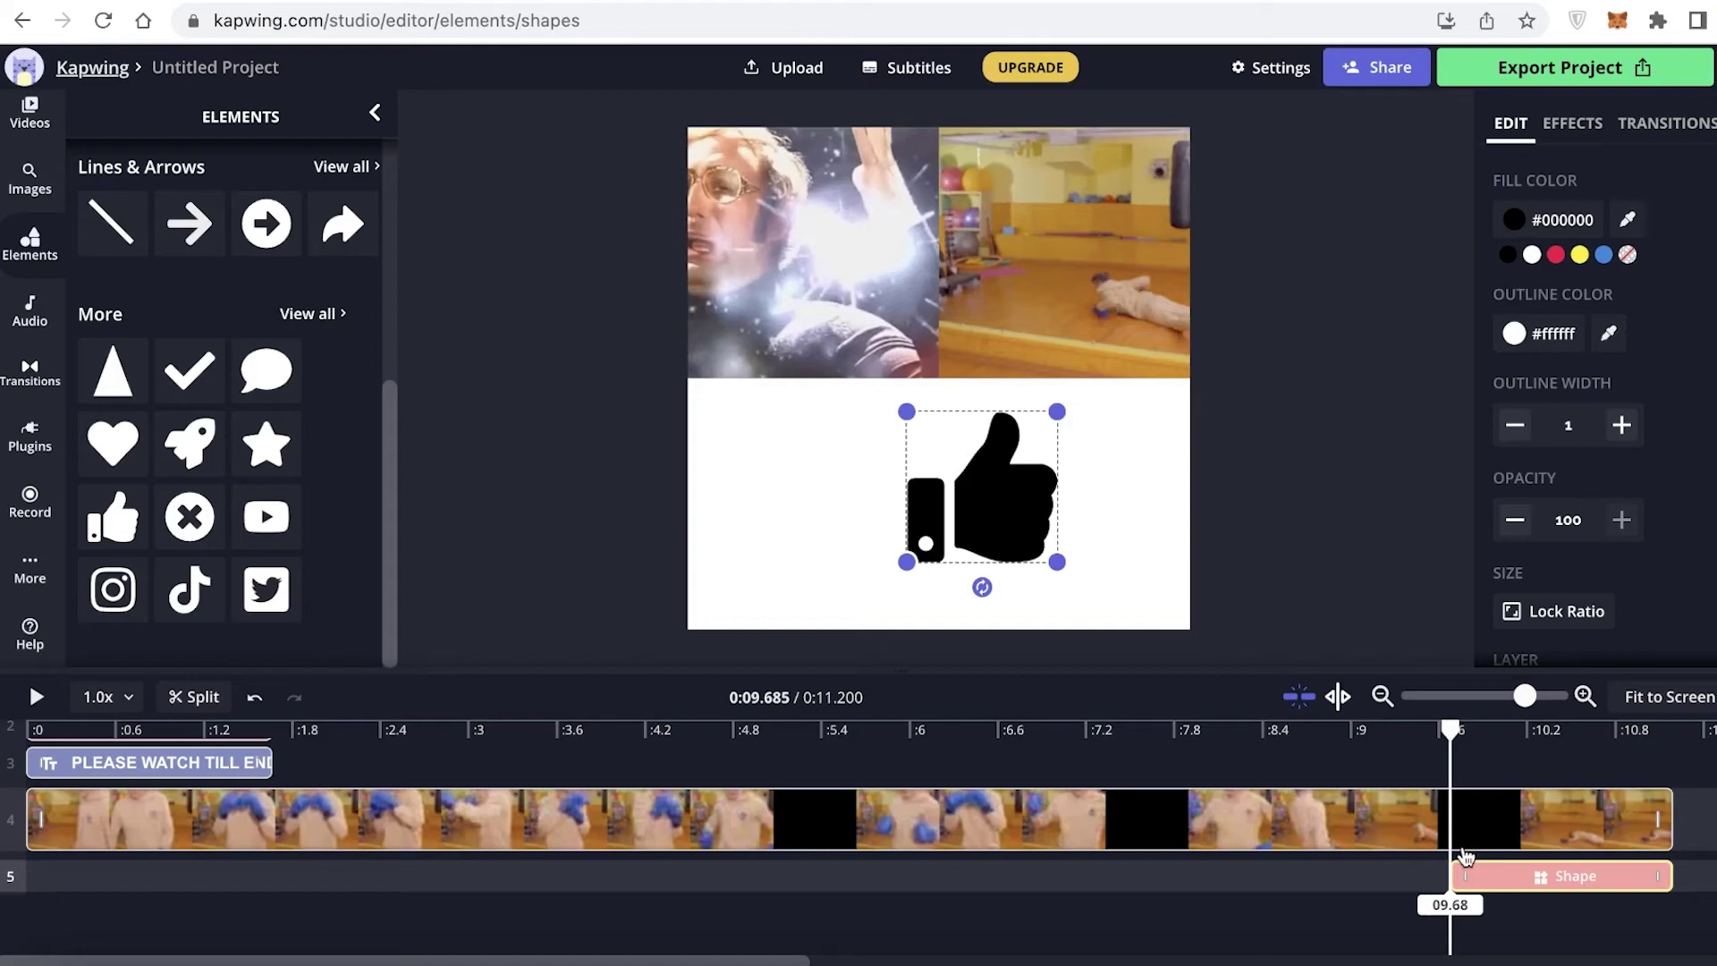
left_click(1276, 586)
left_click_drag(995, 498, 1050, 533)
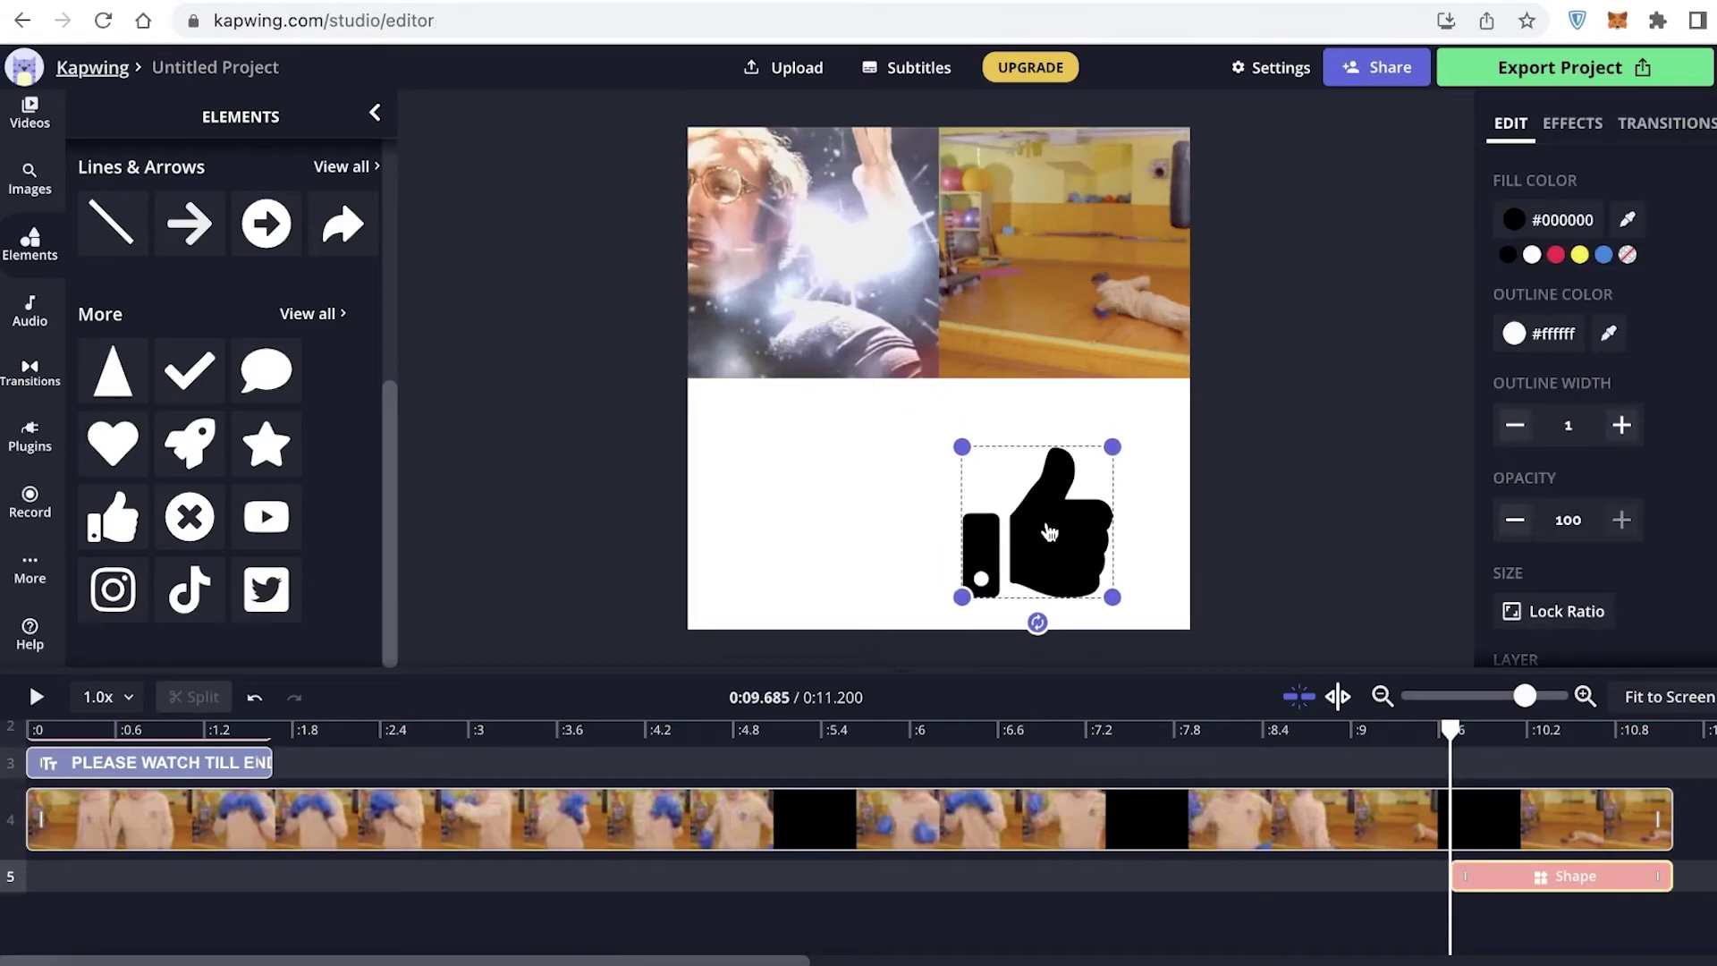
right_click(1039, 529)
Step: Give the thumbs-up shape a Slide intro at default speed, after trying Flicker, Fade and Reveal, then preview the ending
left_click(1039, 529)
left_click(1632, 128)
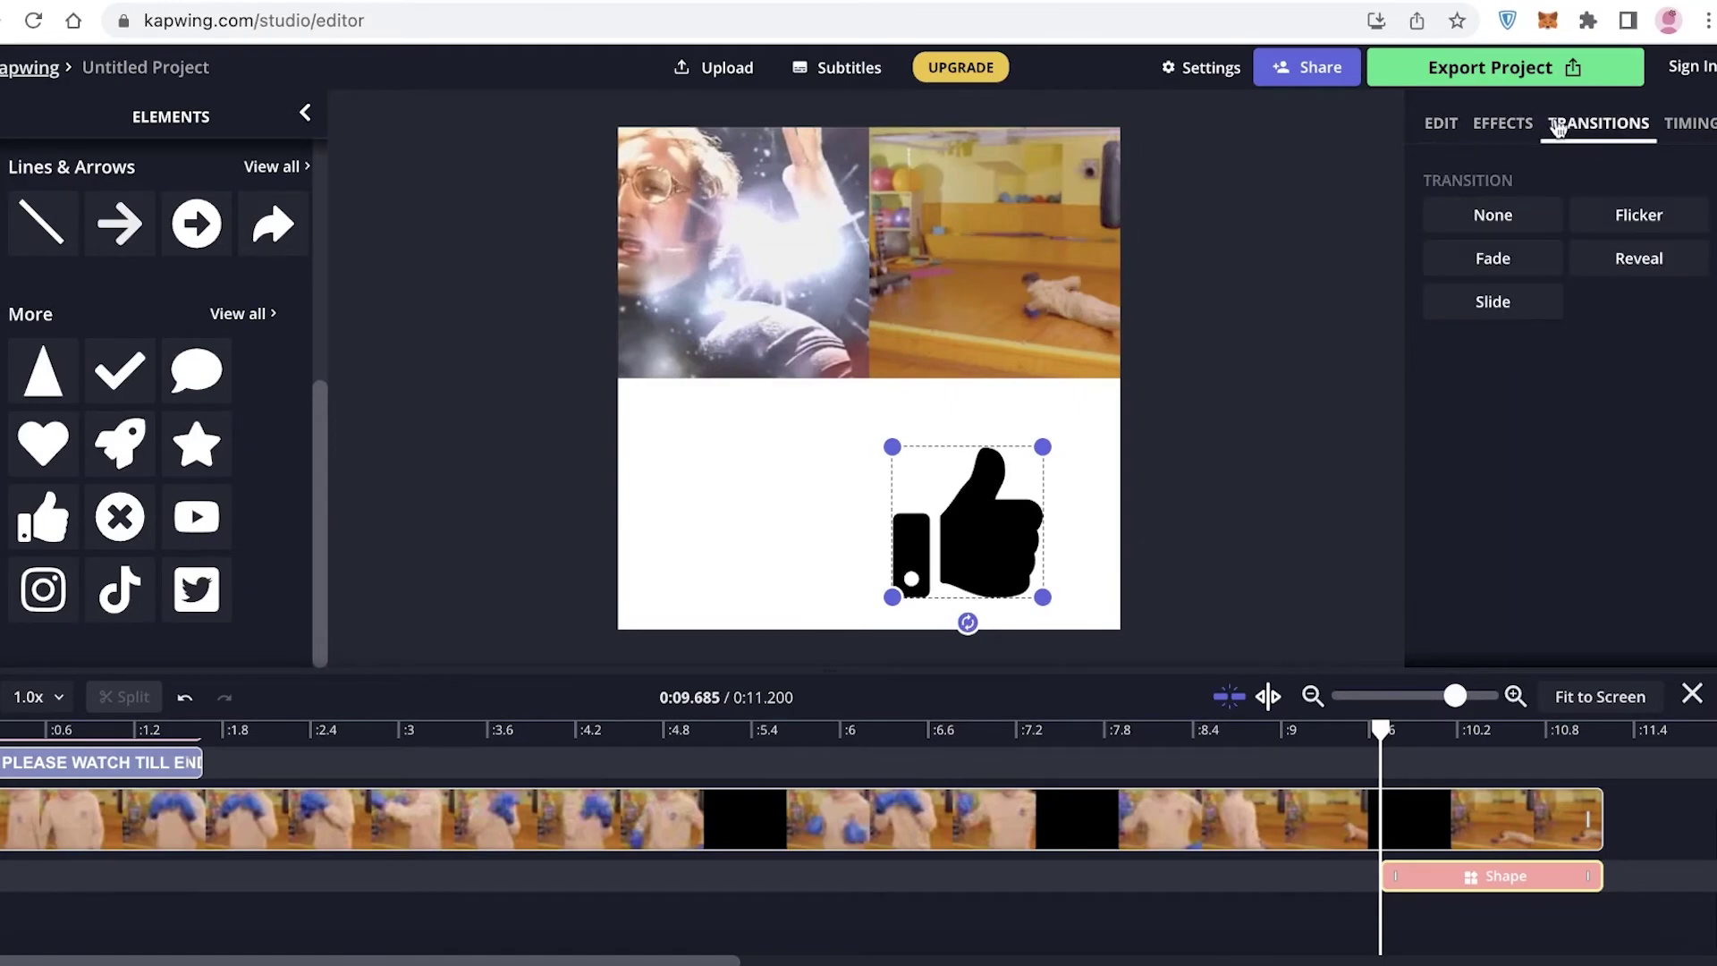
left_click(1531, 126)
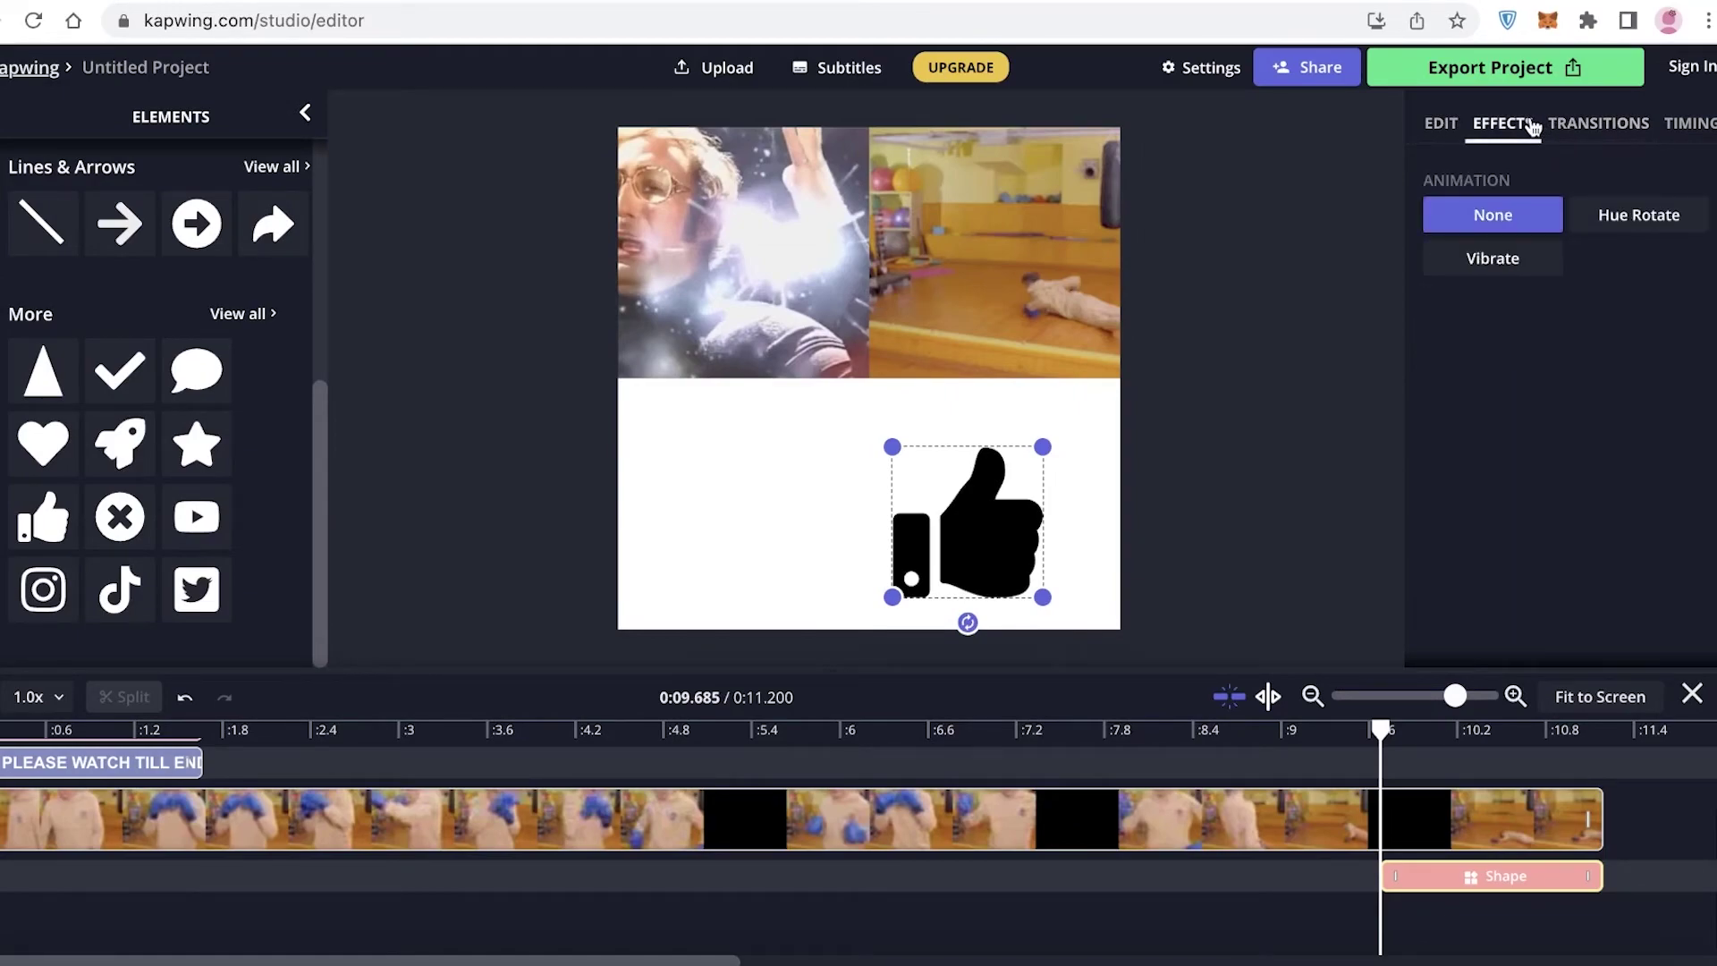
left_click(1604, 125)
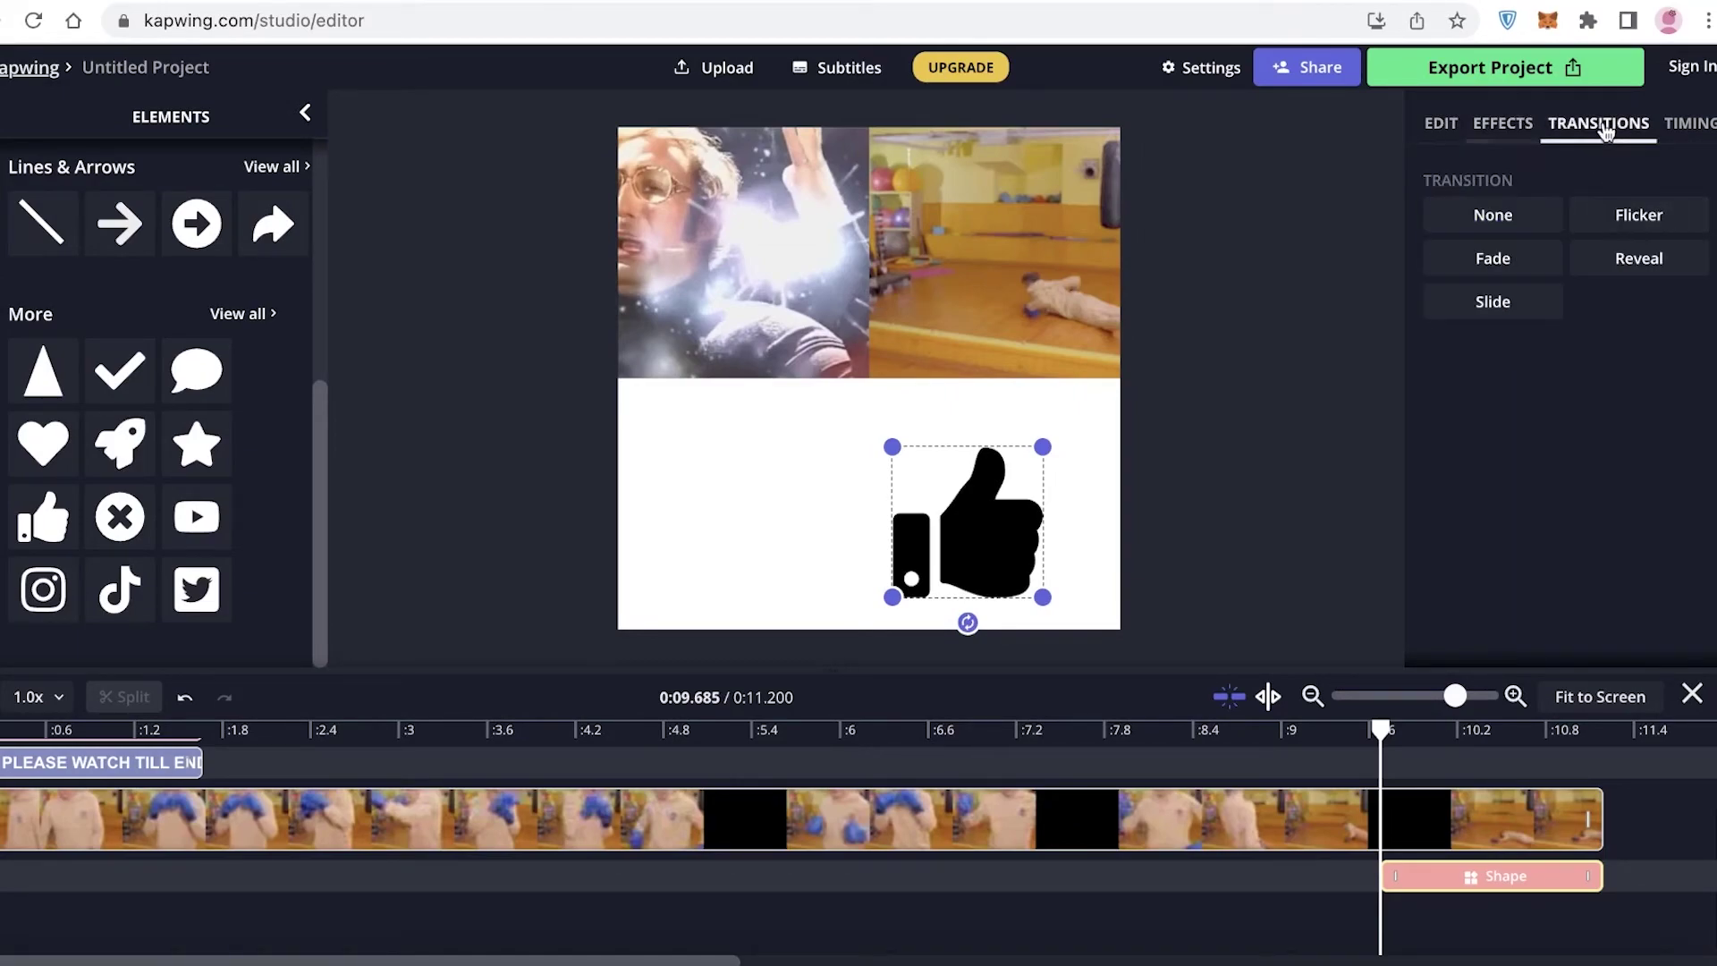
left_click(1610, 234)
left_click(1511, 257)
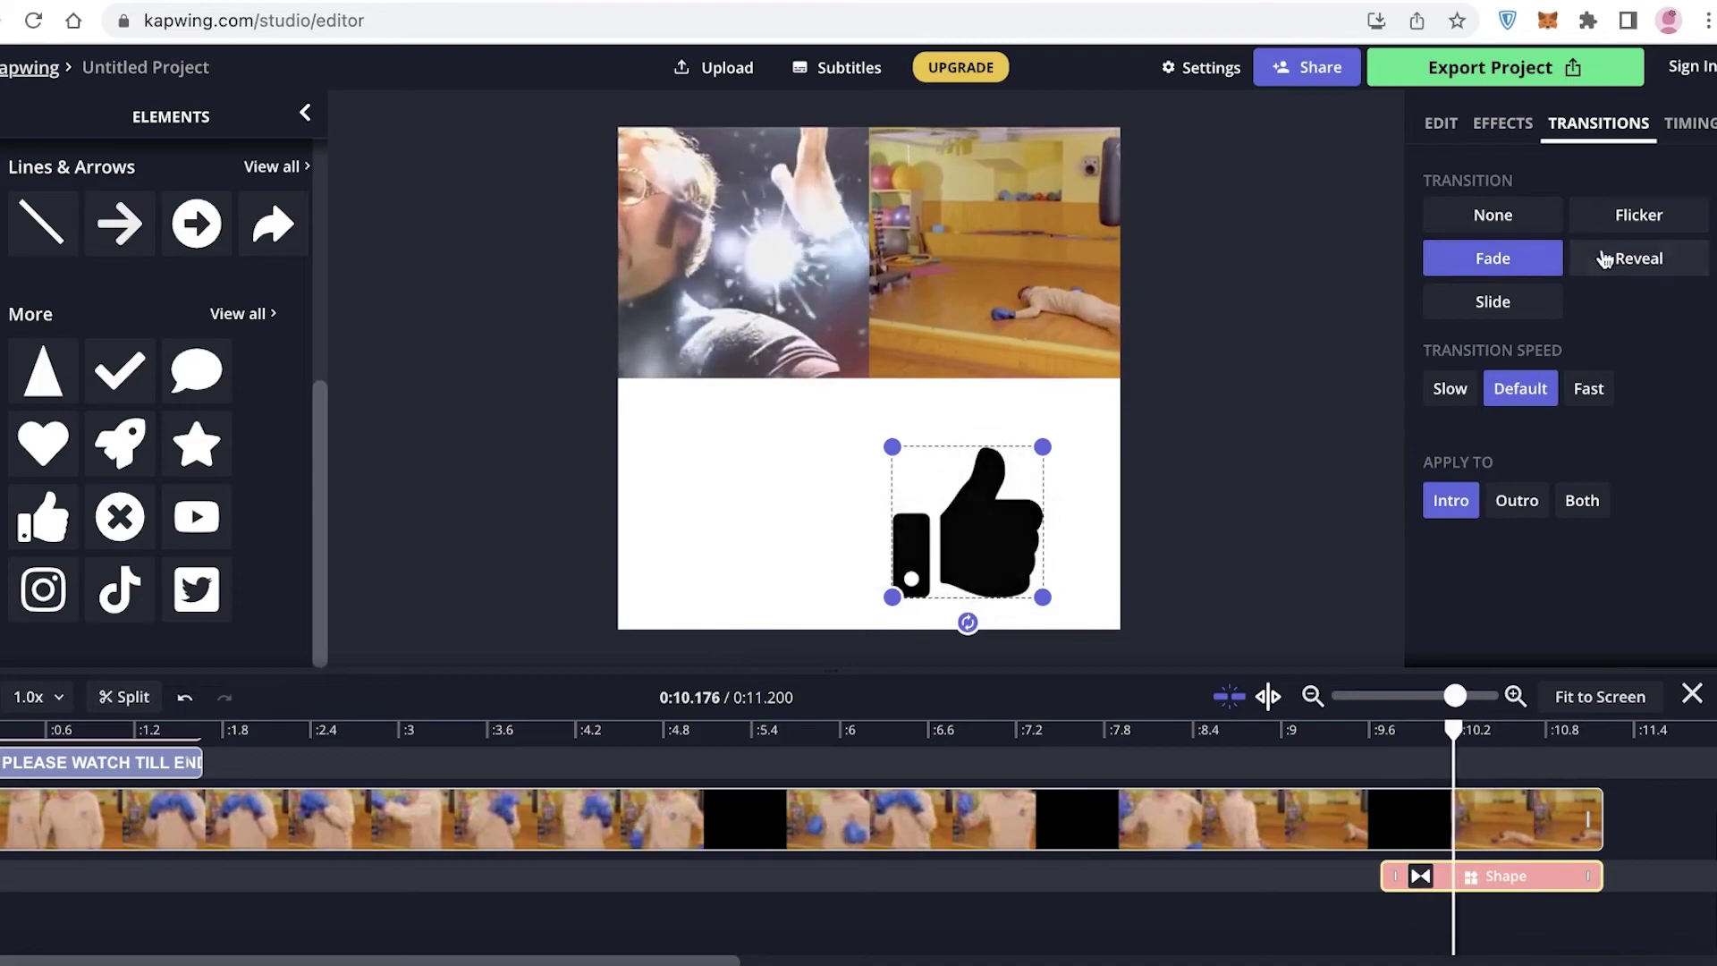
left_click(1629, 259)
left_click(1524, 301)
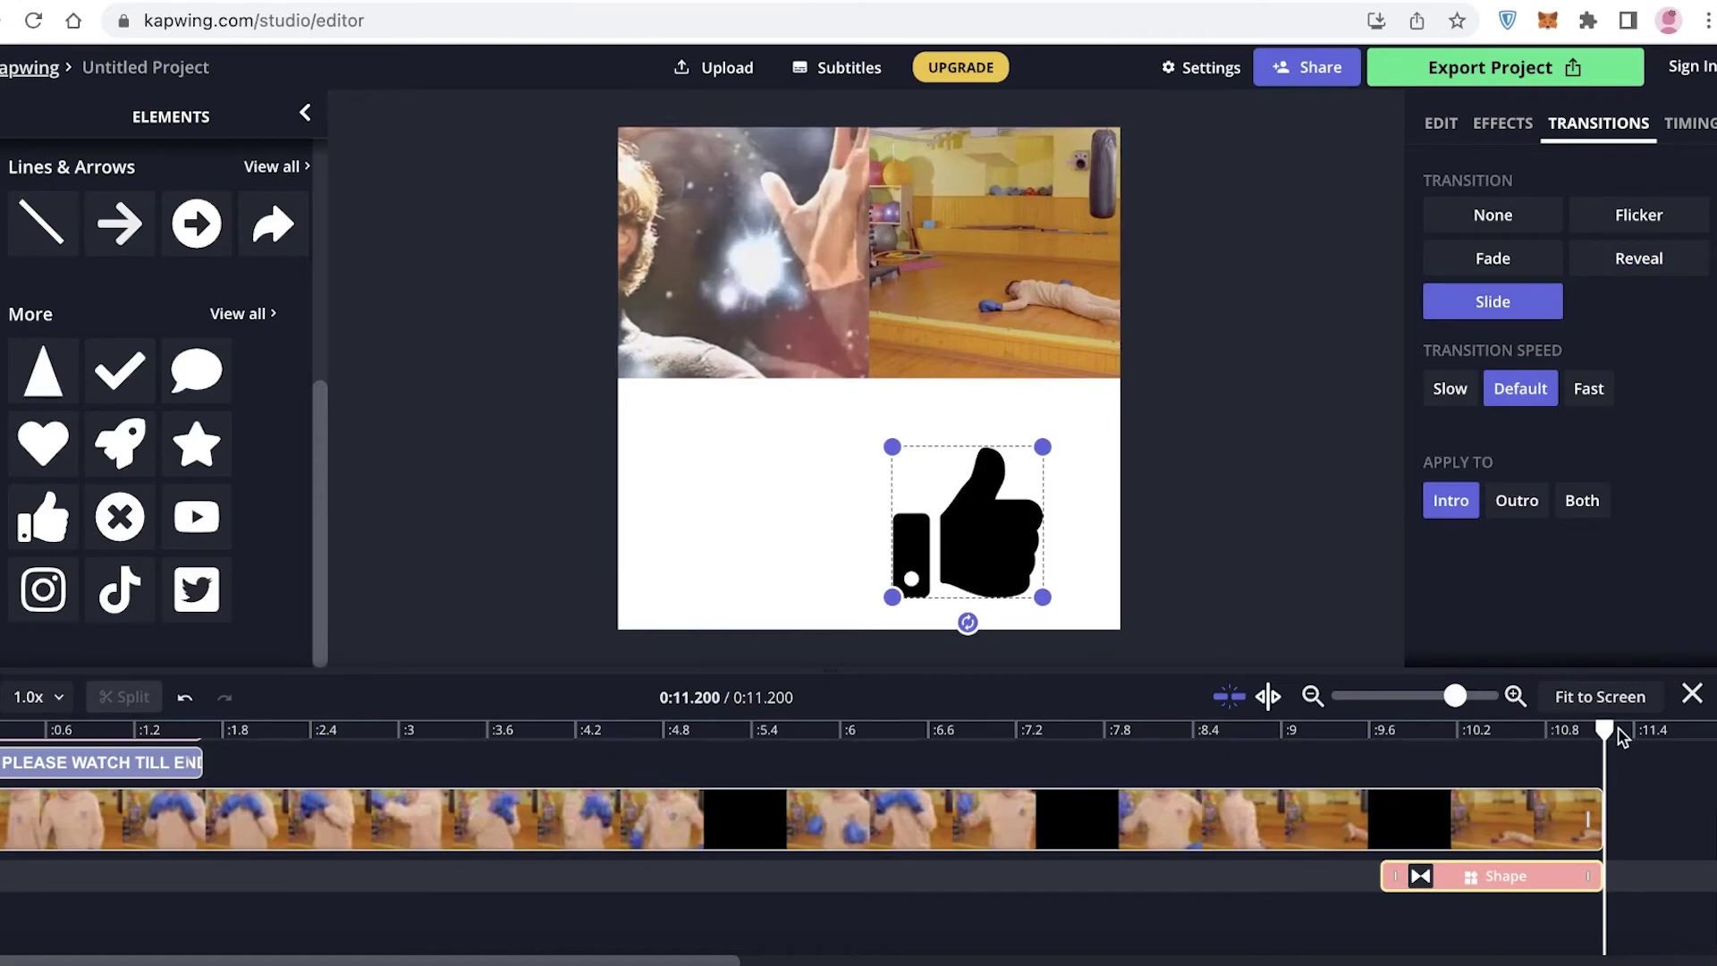
left_click_drag(1563, 732, 32, 732)
Step: Browse the more-elements list, the Layers panel and the Media library
left_click(34, 577)
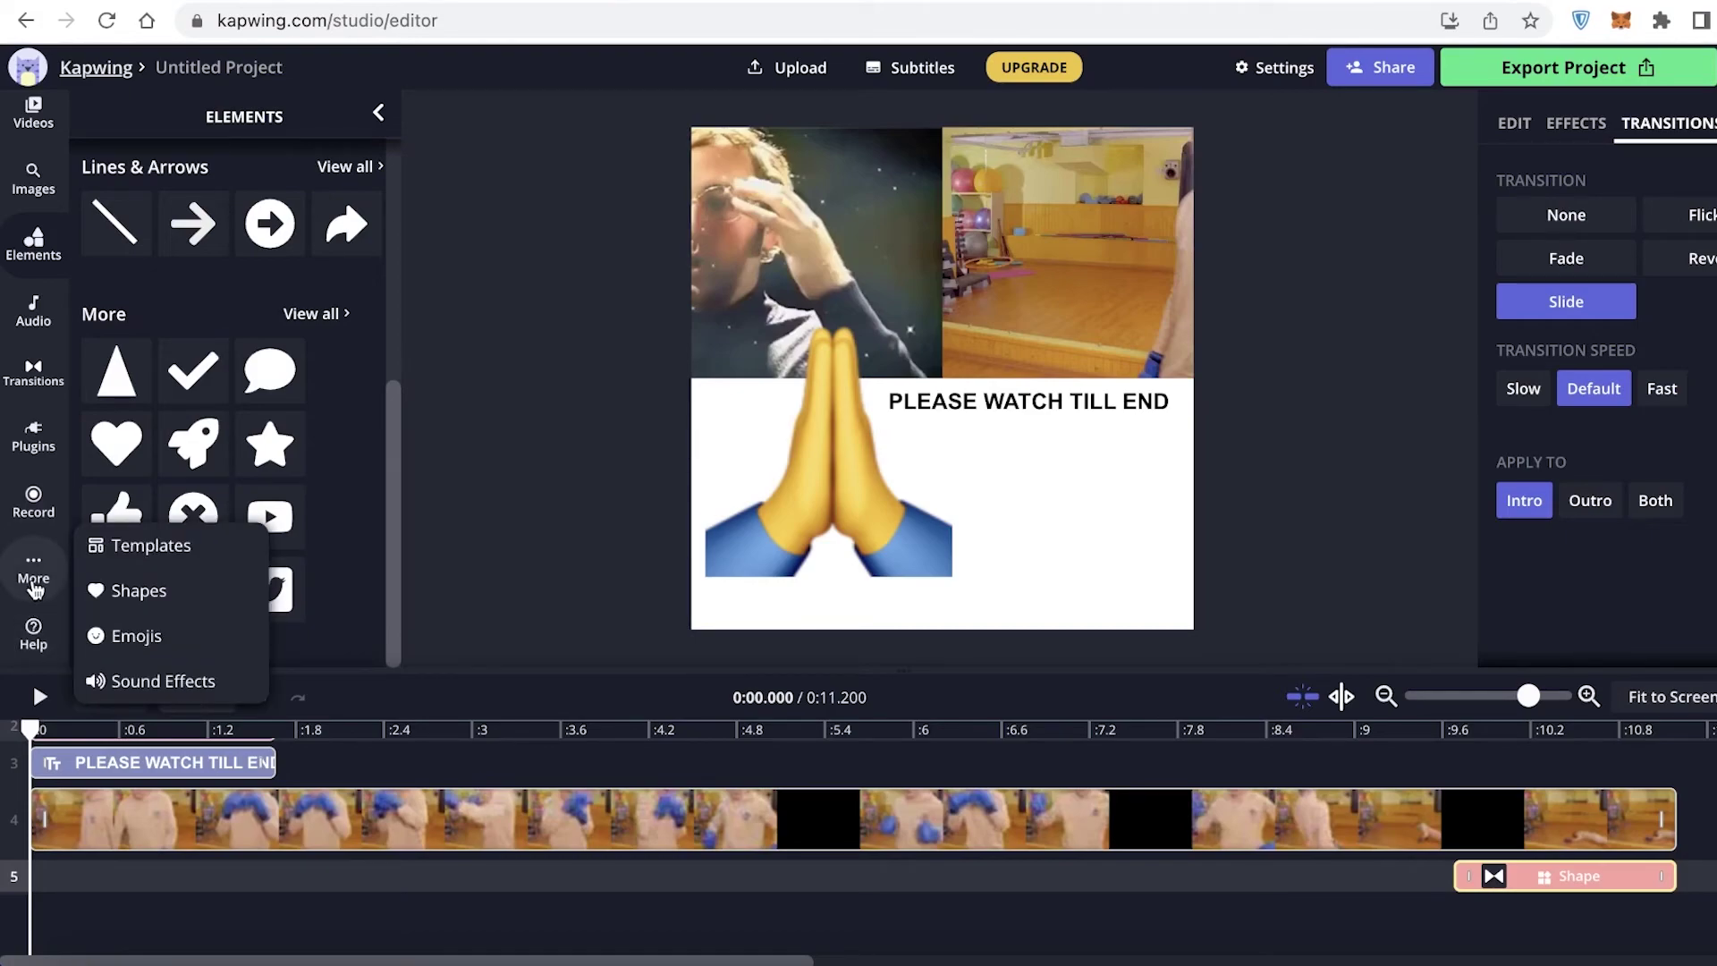
left_click(353, 622)
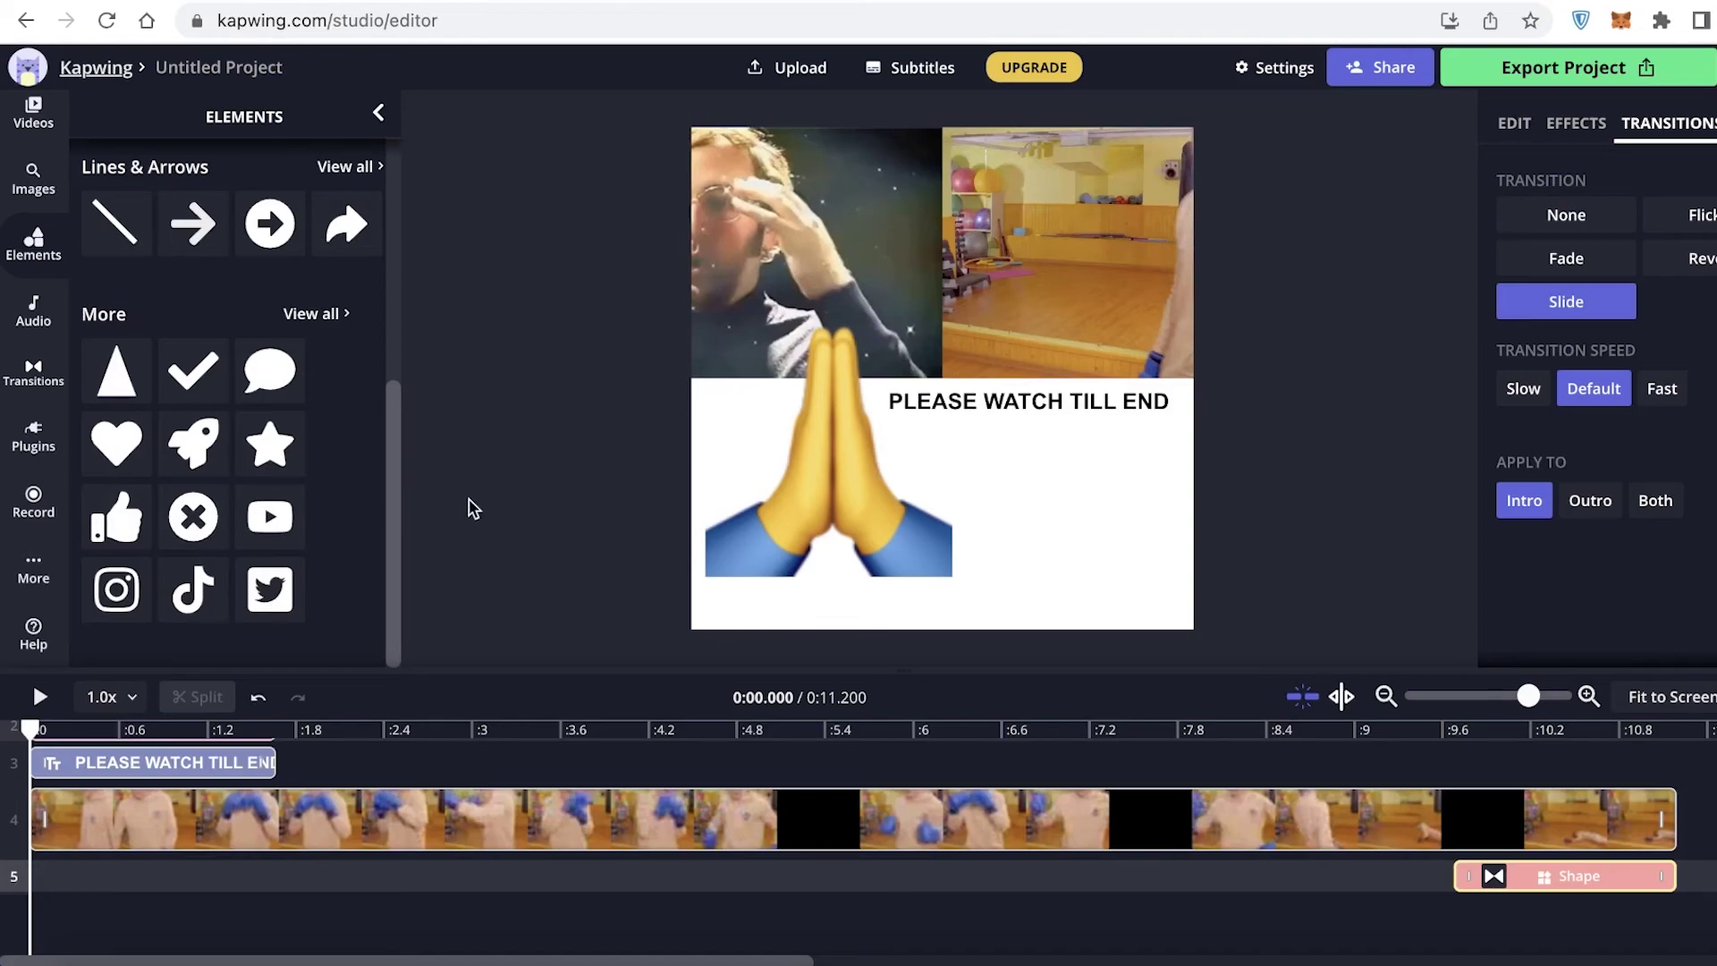
scroll(277, 389, "up", 5)
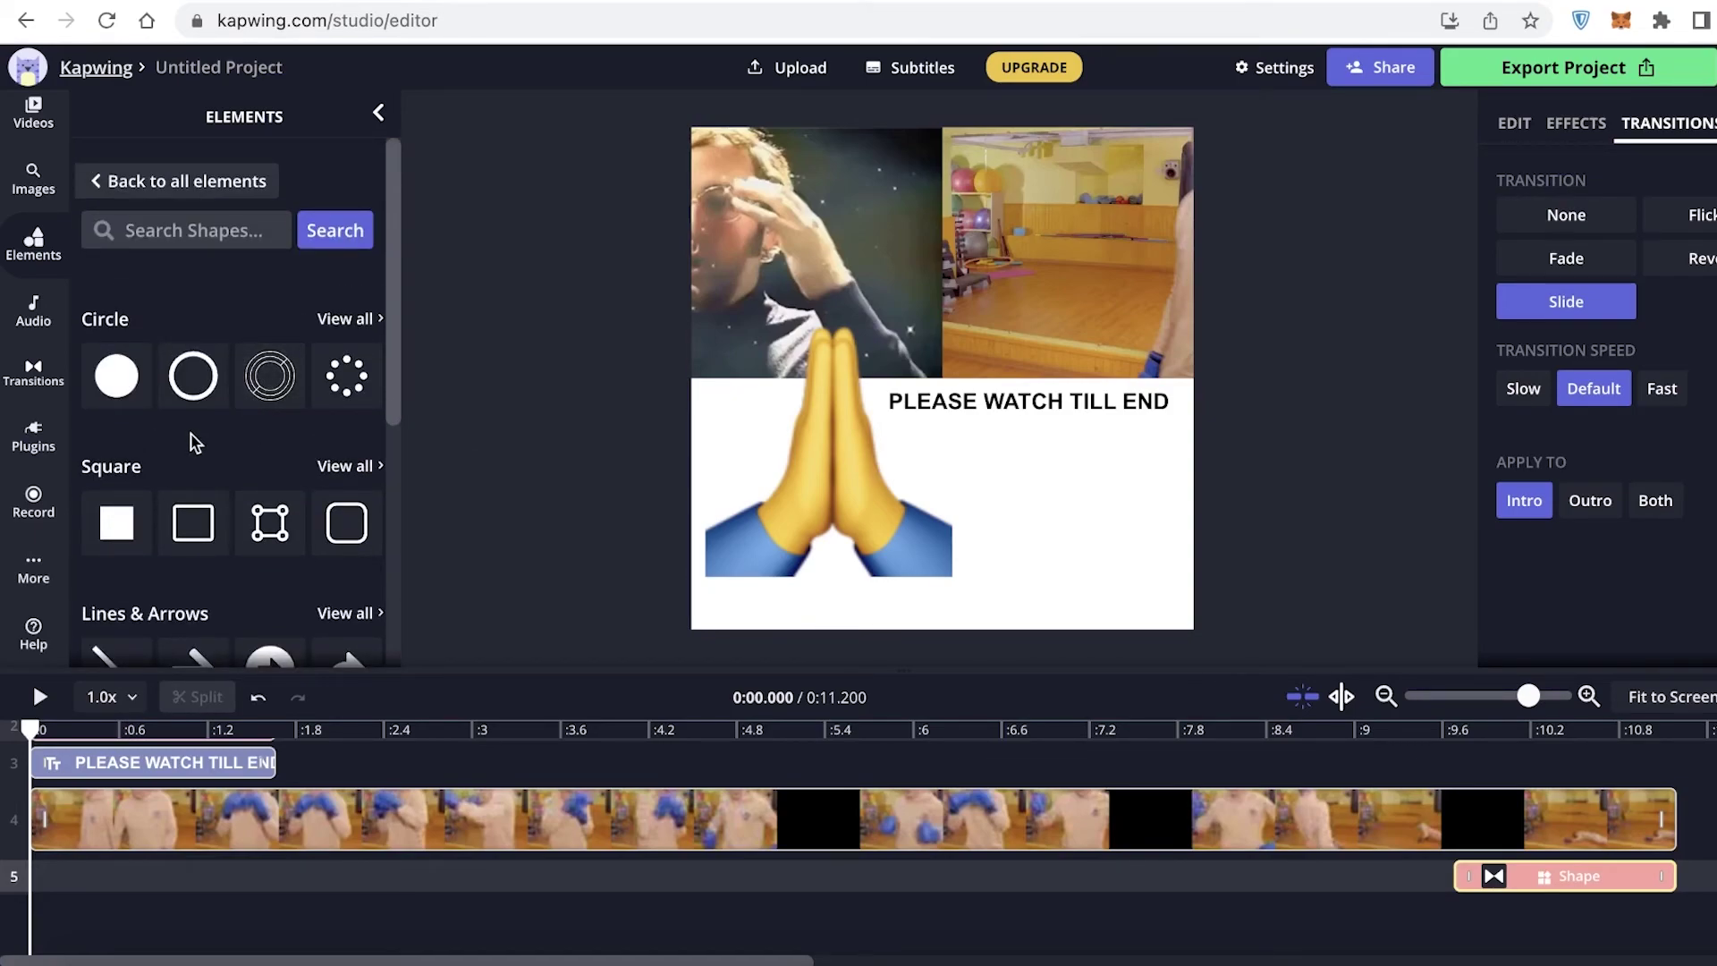
scroll(4, 496, "up", 3)
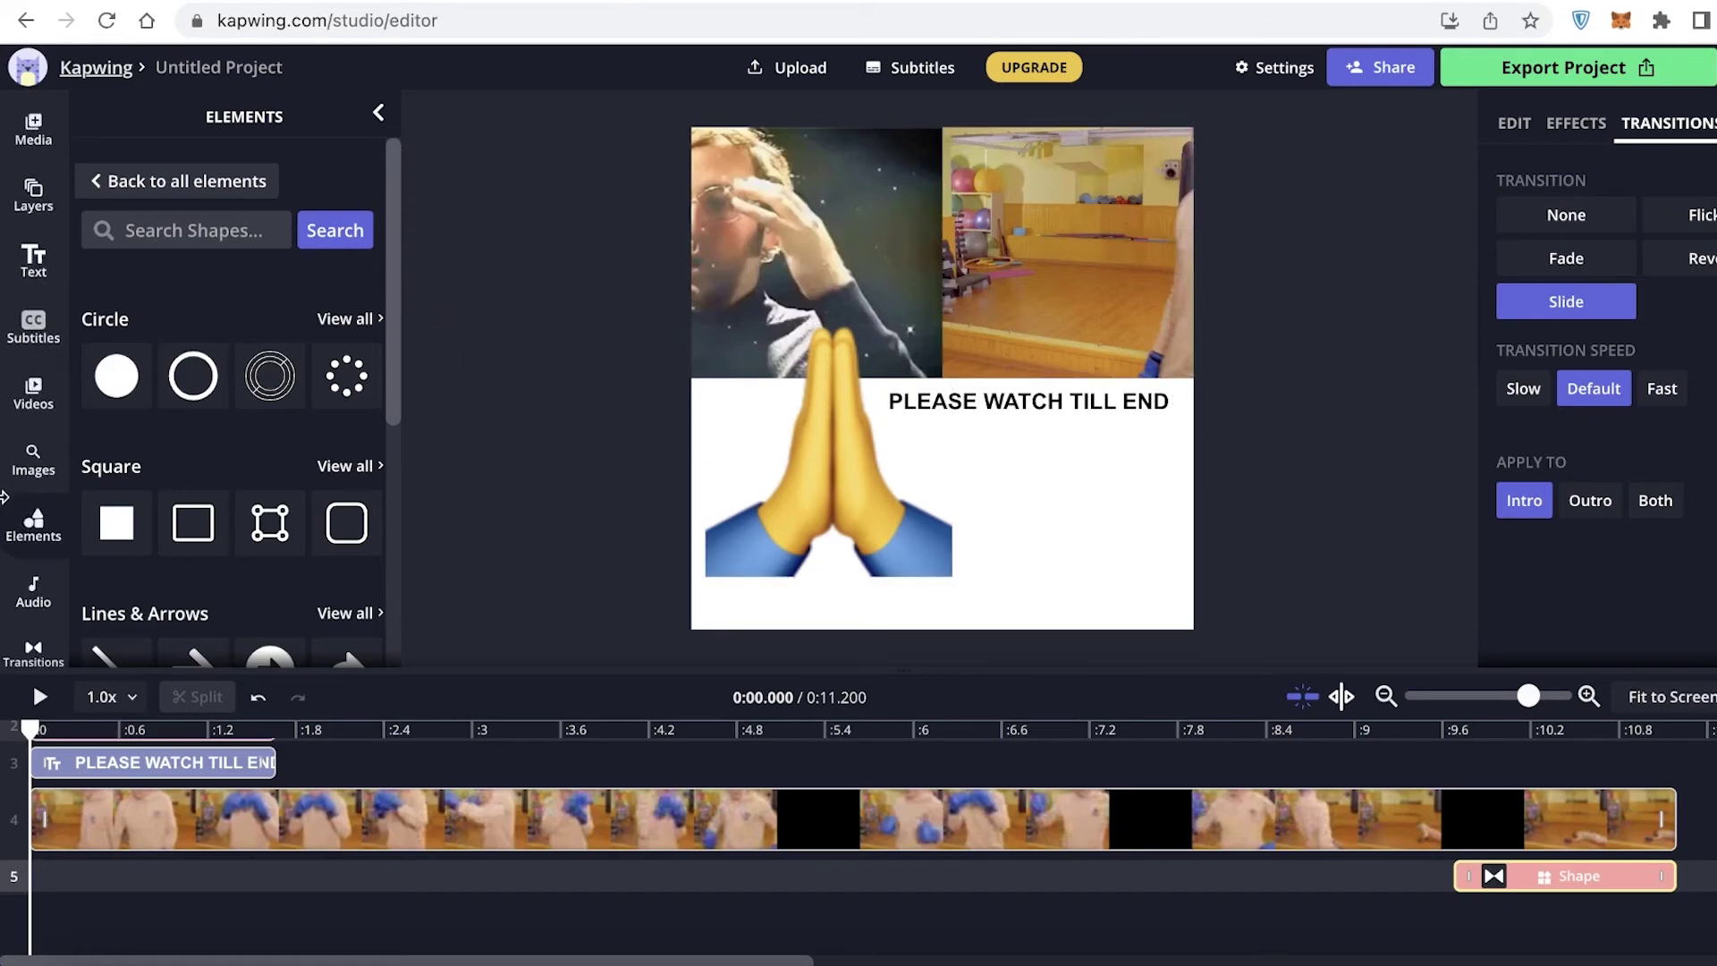
left_click(25, 184)
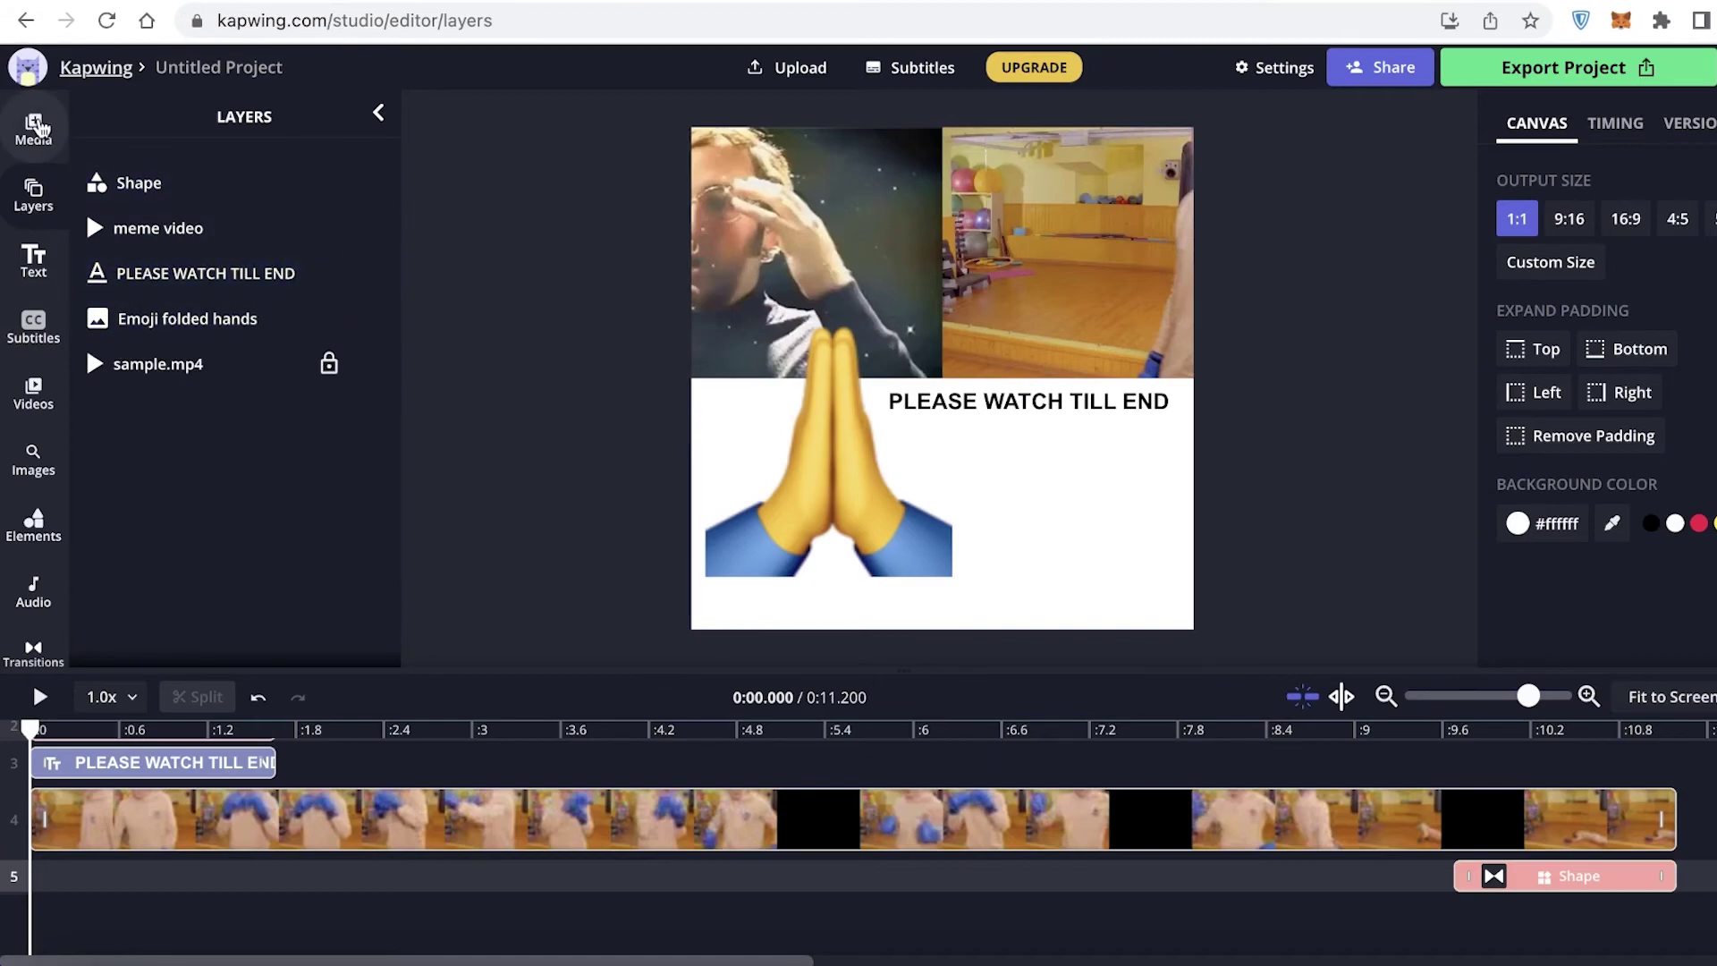
left_click(36, 127)
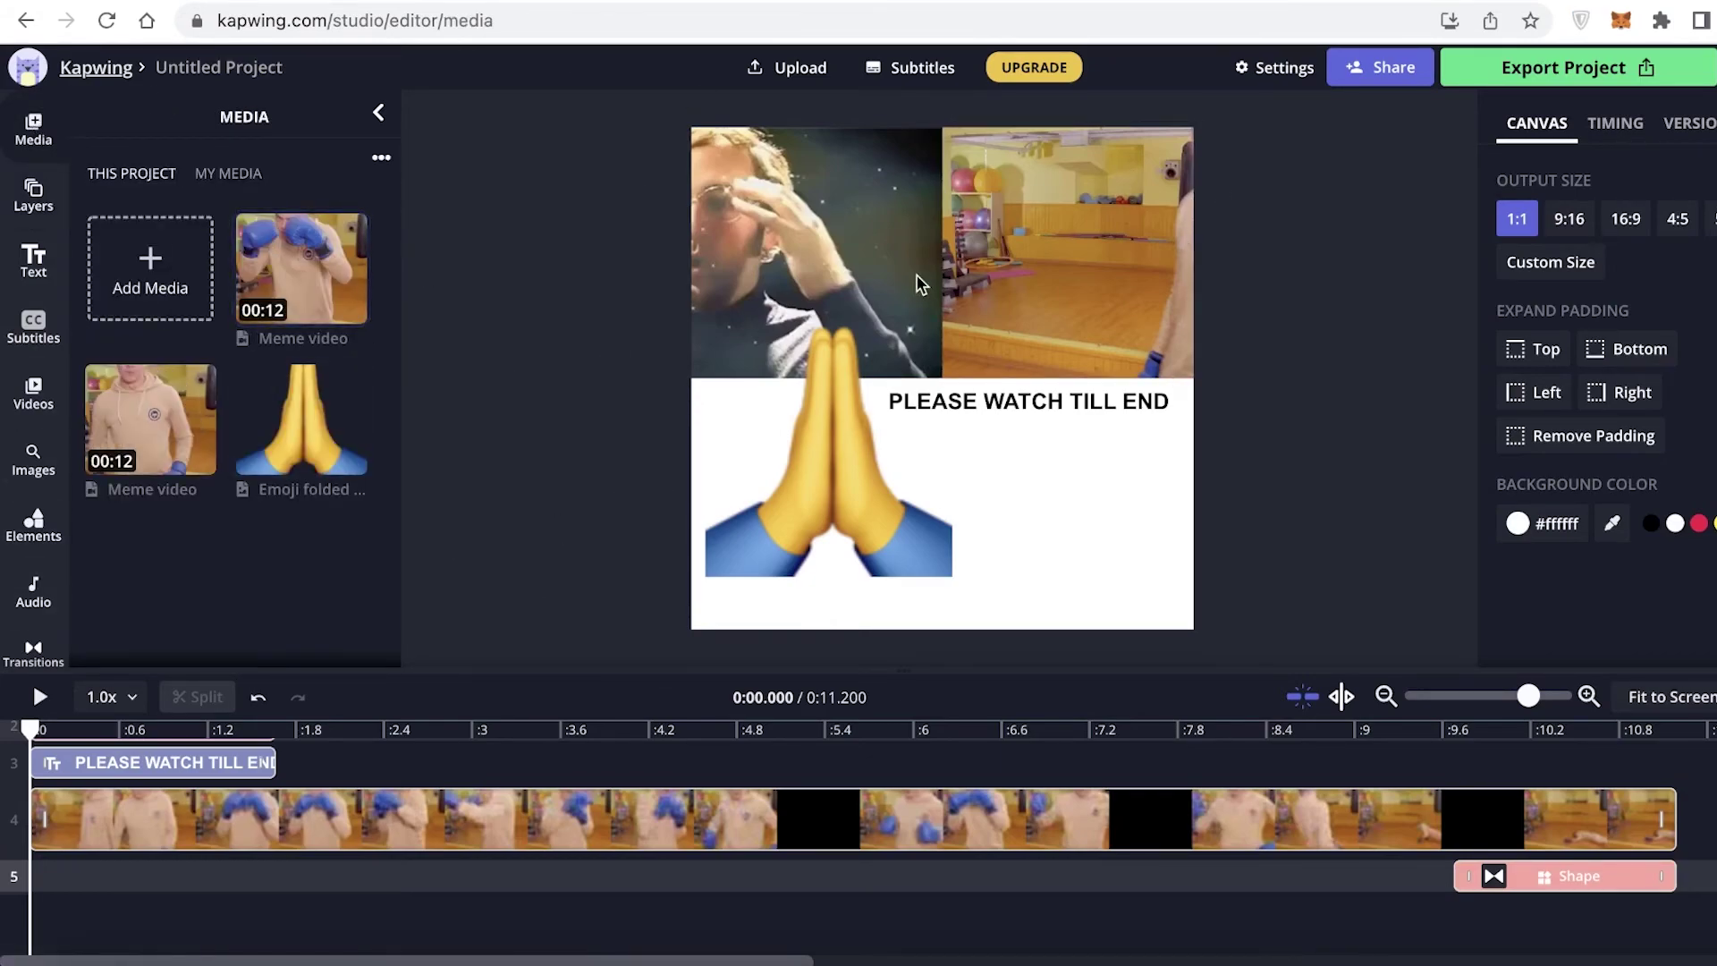
scroll(44, 429, "down", 3)
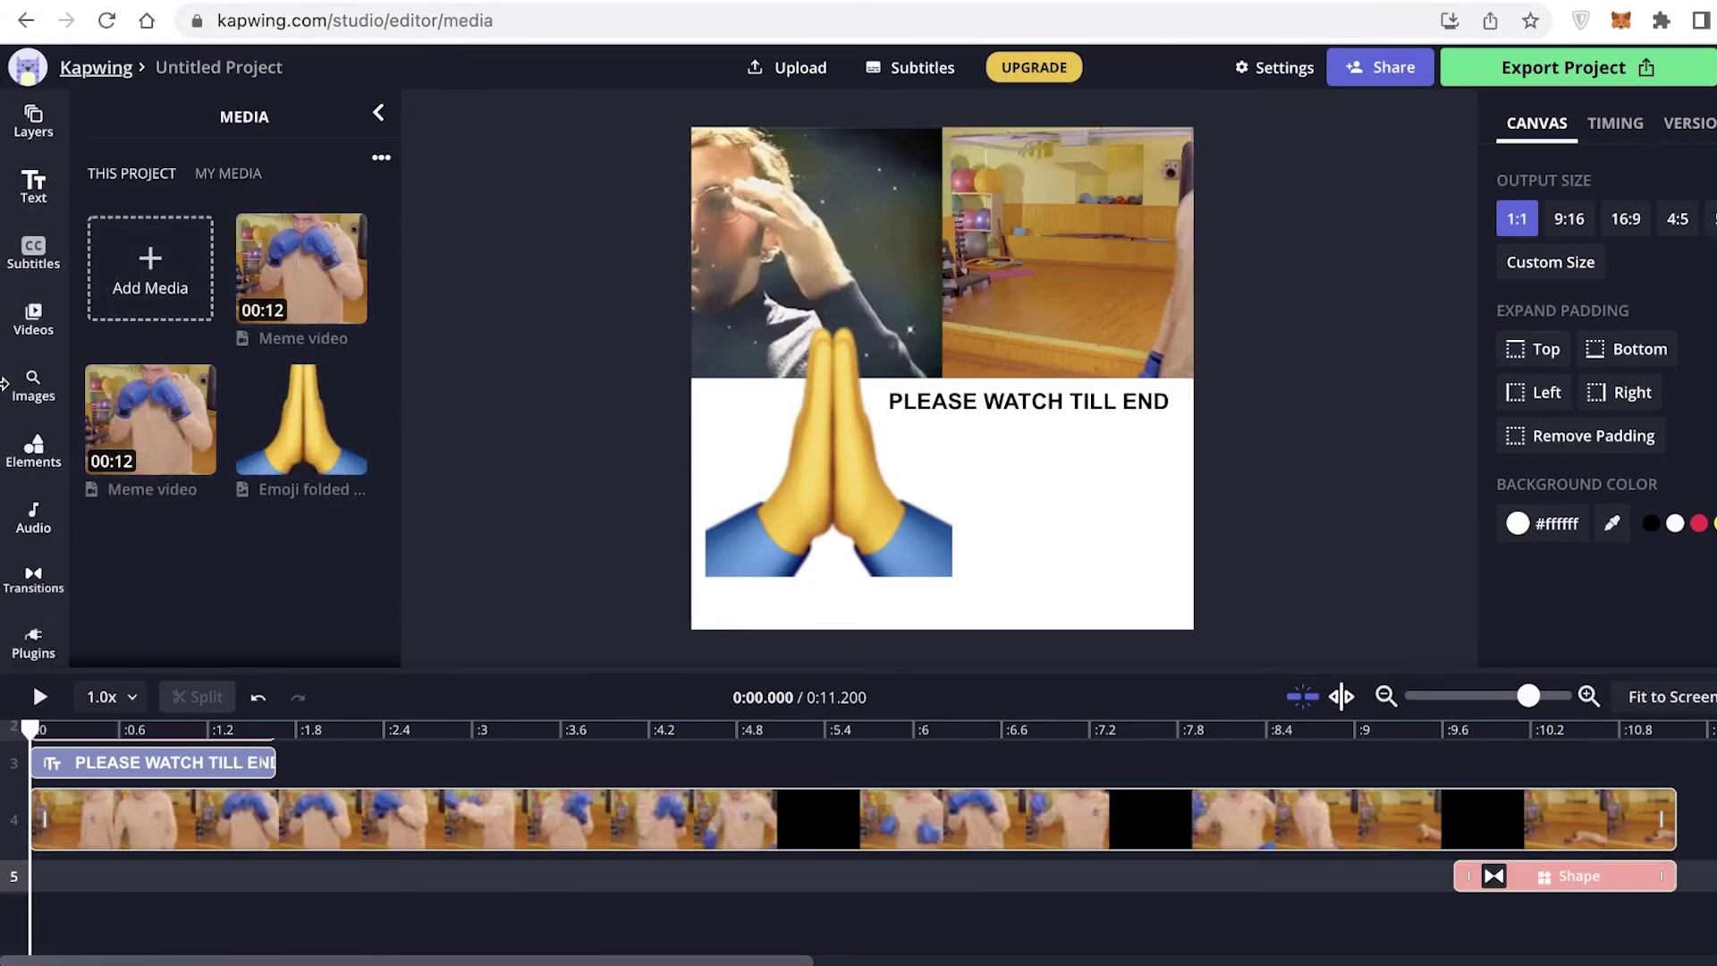
mouse_move(196, 463)
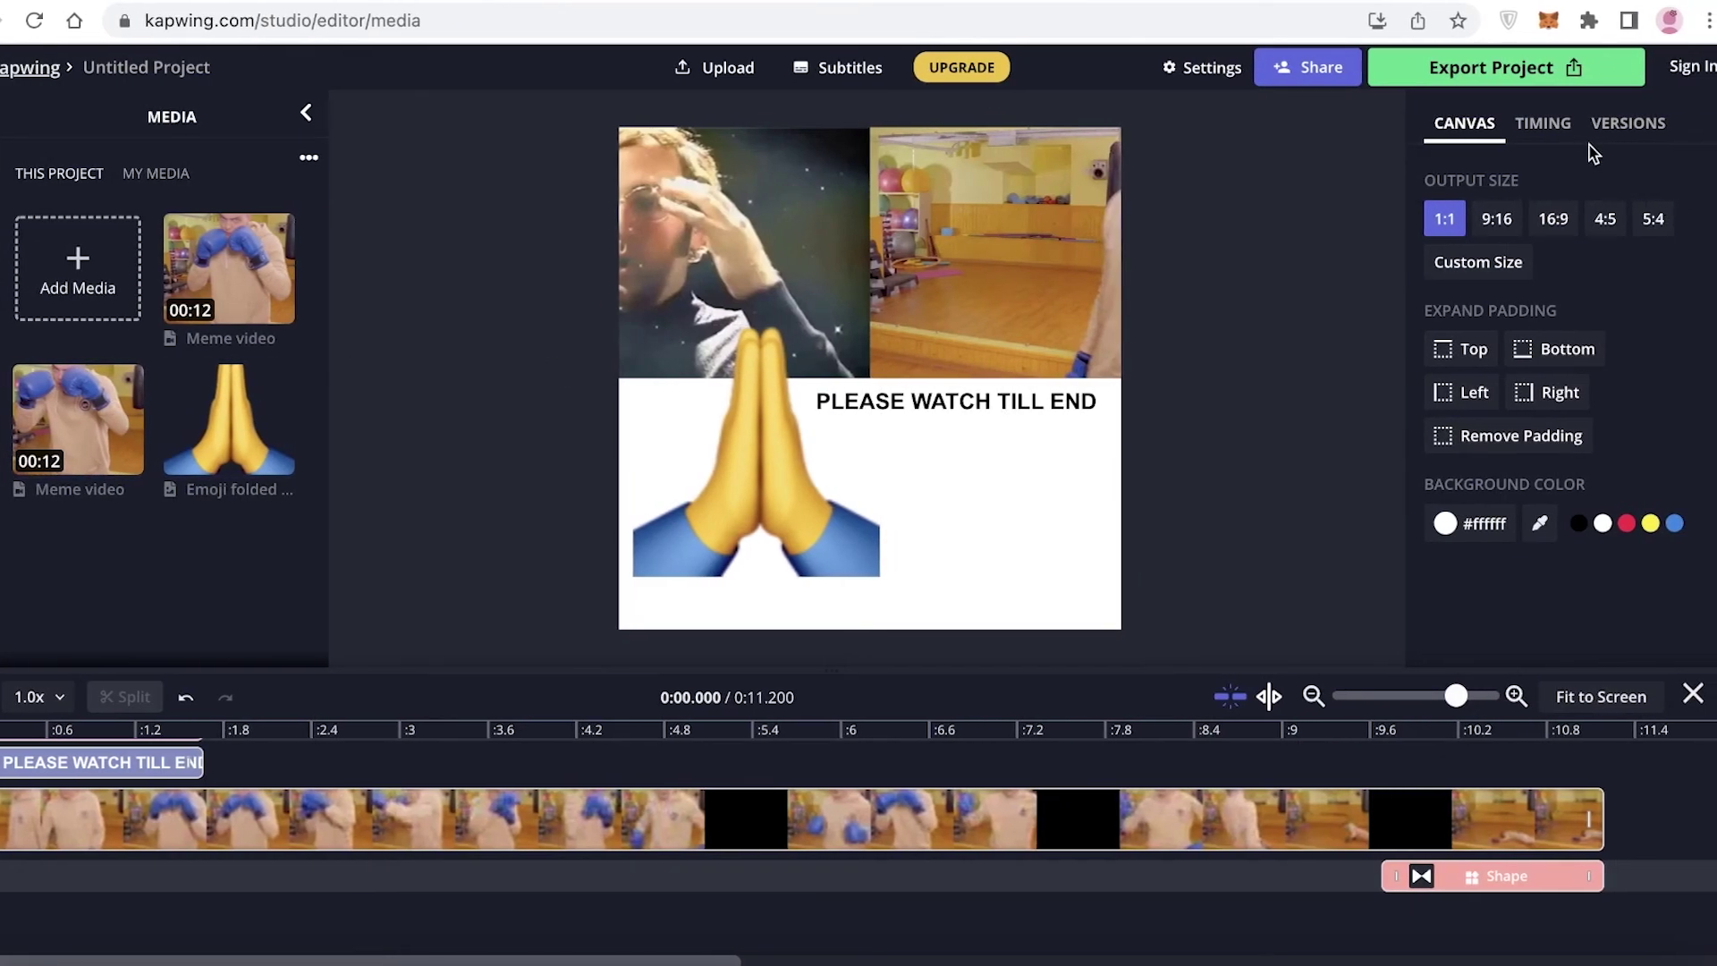
Step: Review the Timing and Versions panels, then open the Export Project settings
left_click(1622, 134)
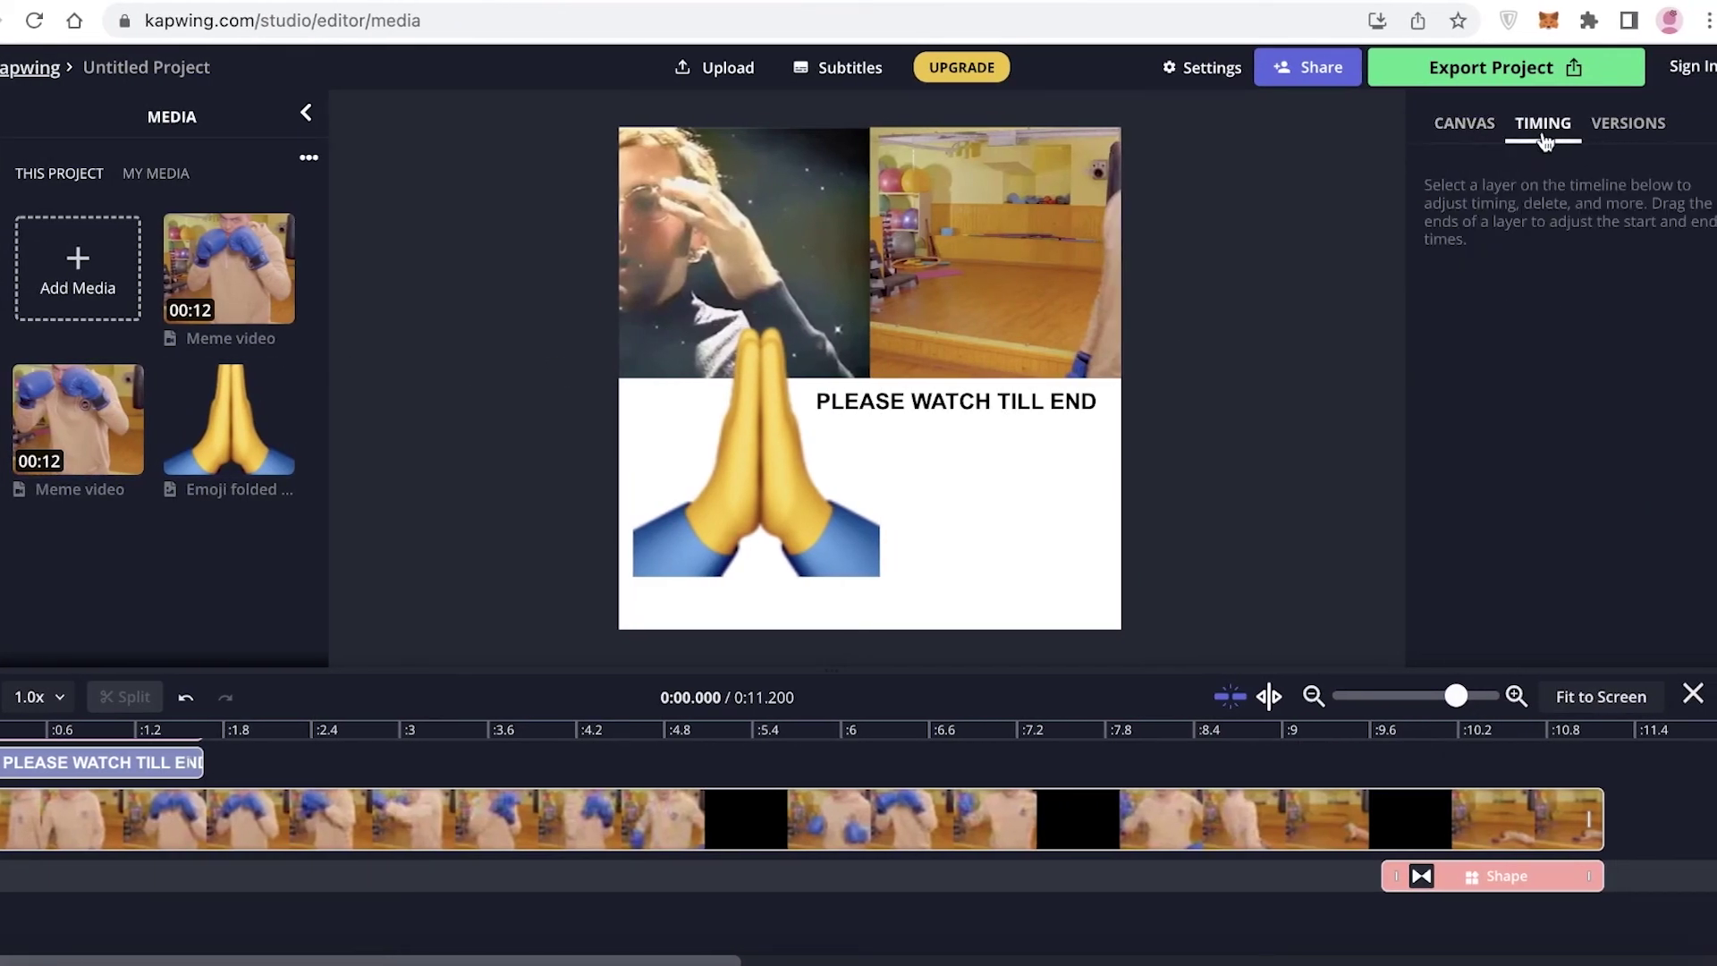
left_click(1622, 125)
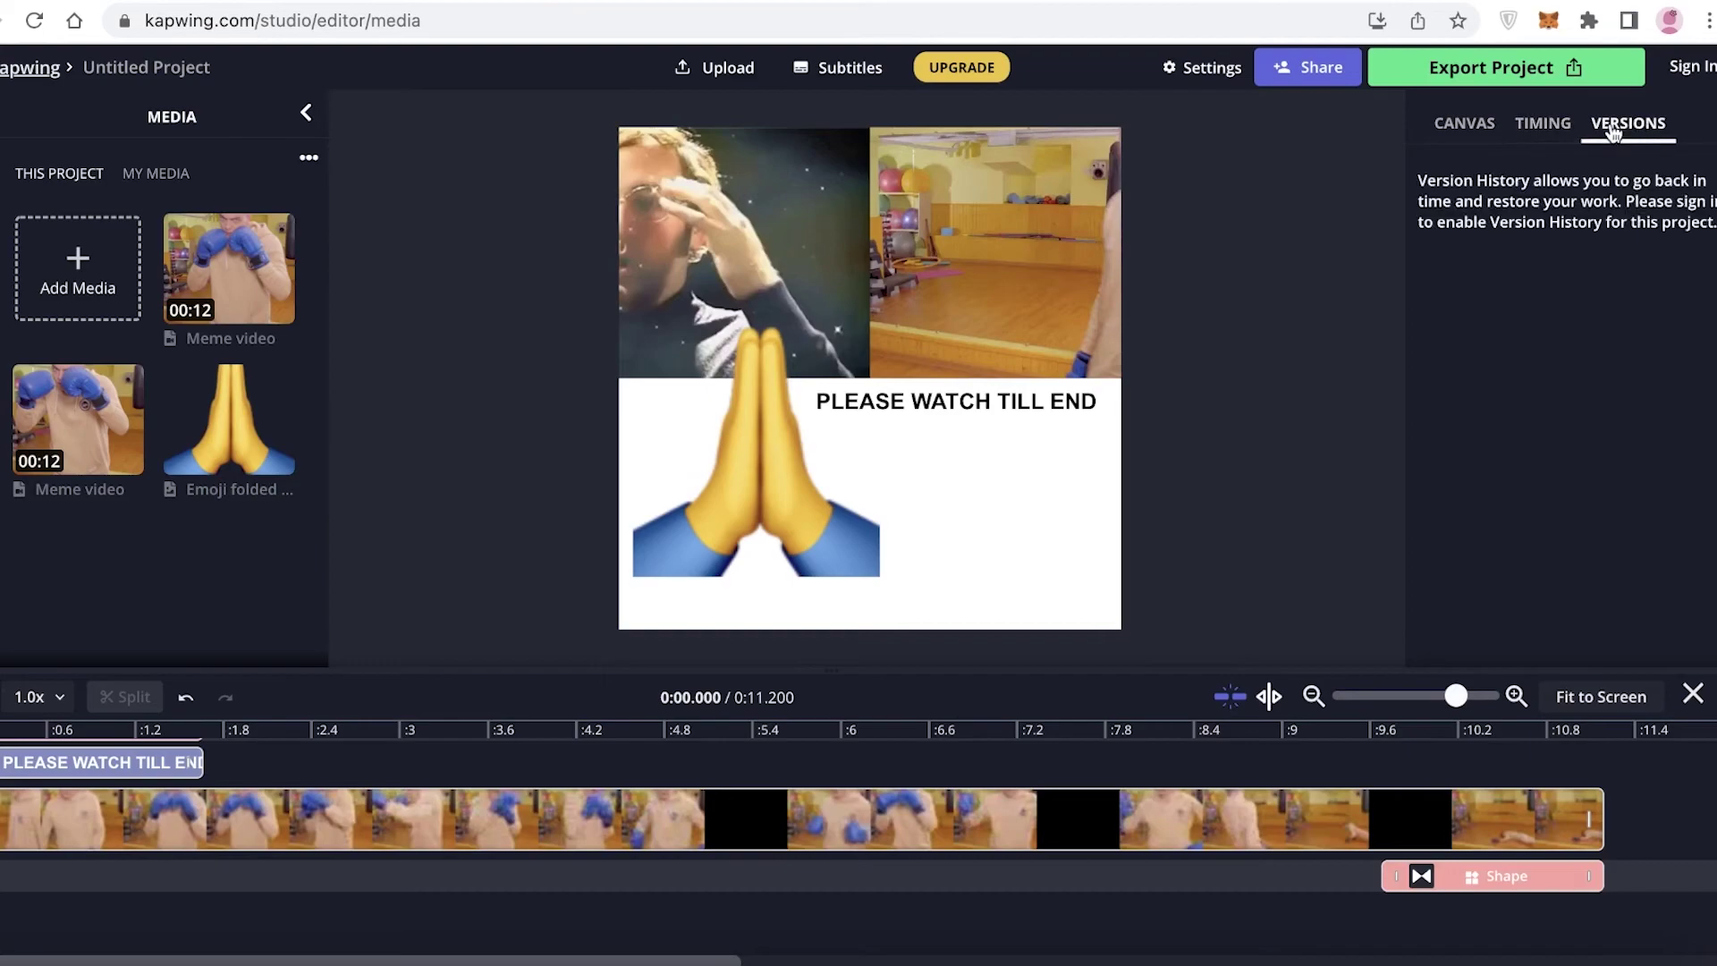
left_click(1485, 134)
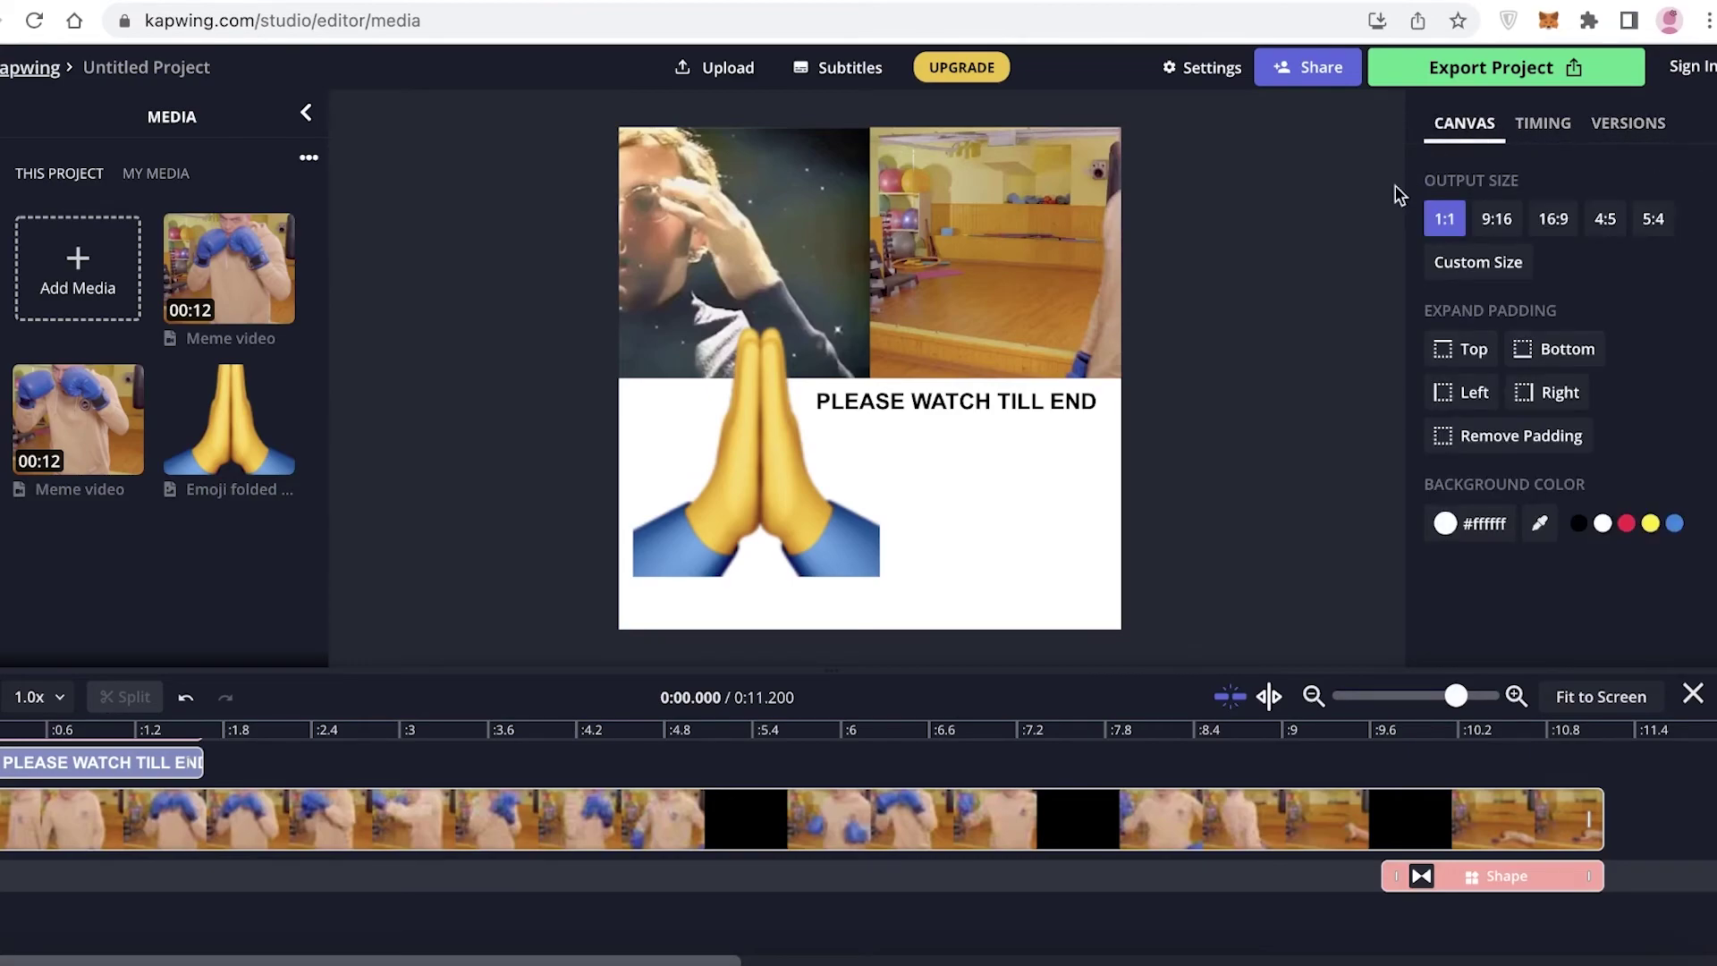
left_click(1540, 125)
left_click(1018, 252)
left_click(1195, 518)
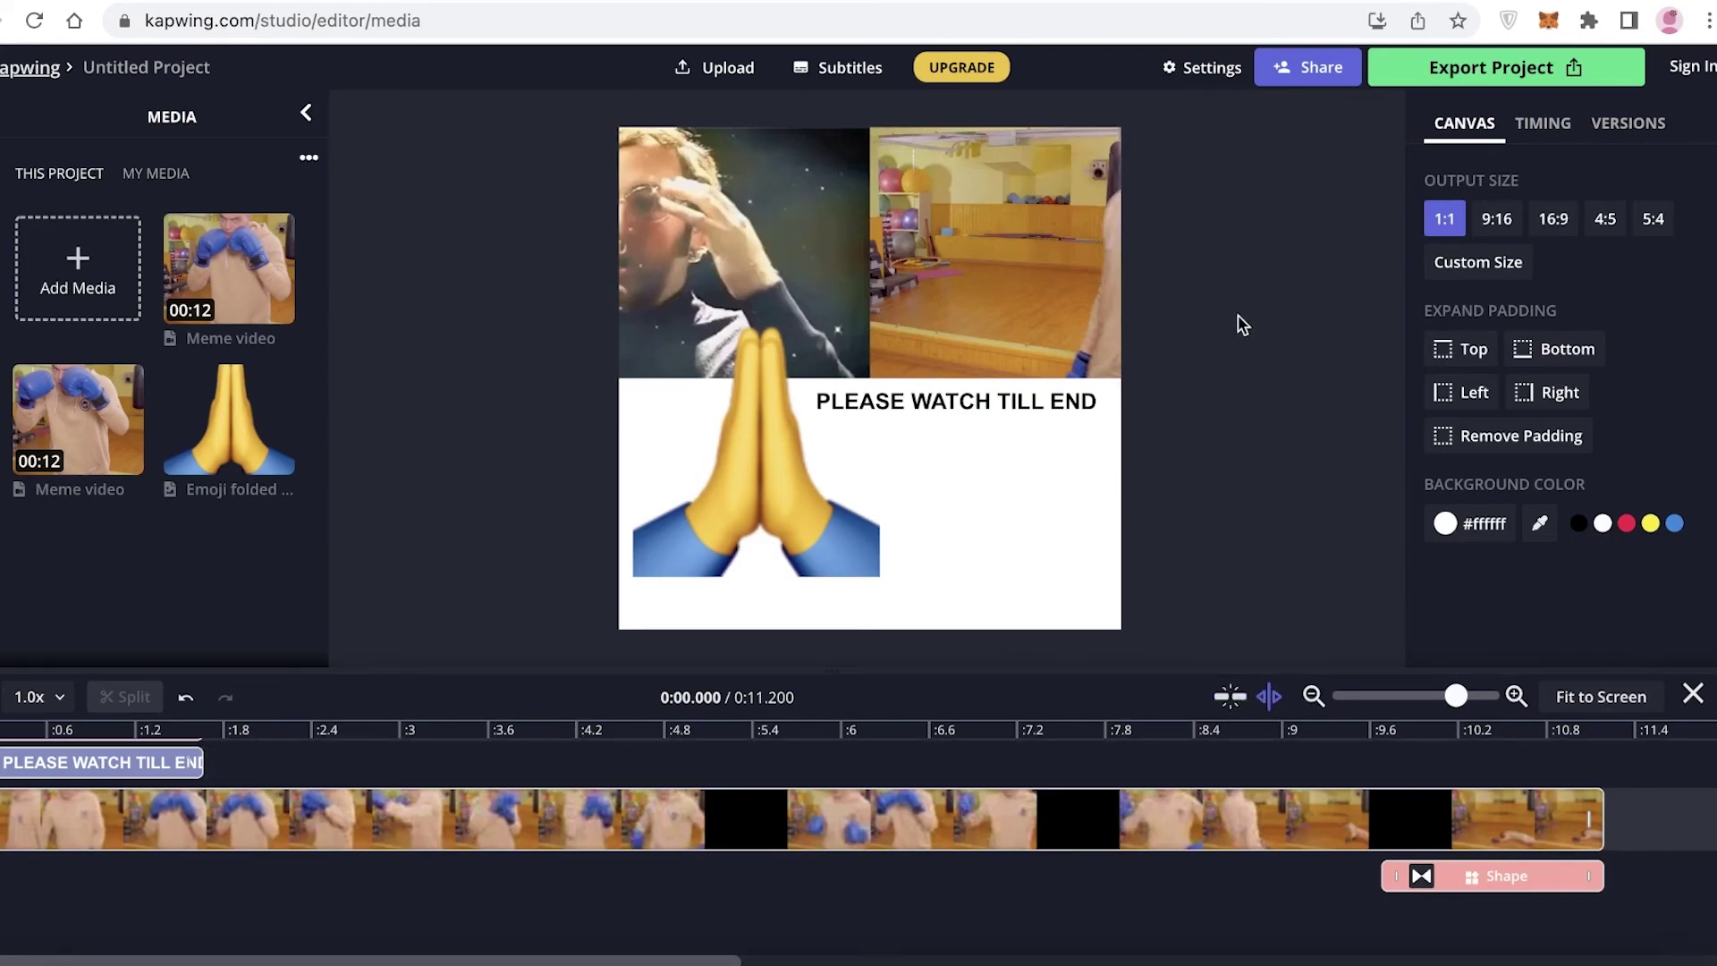
left_click(1501, 74)
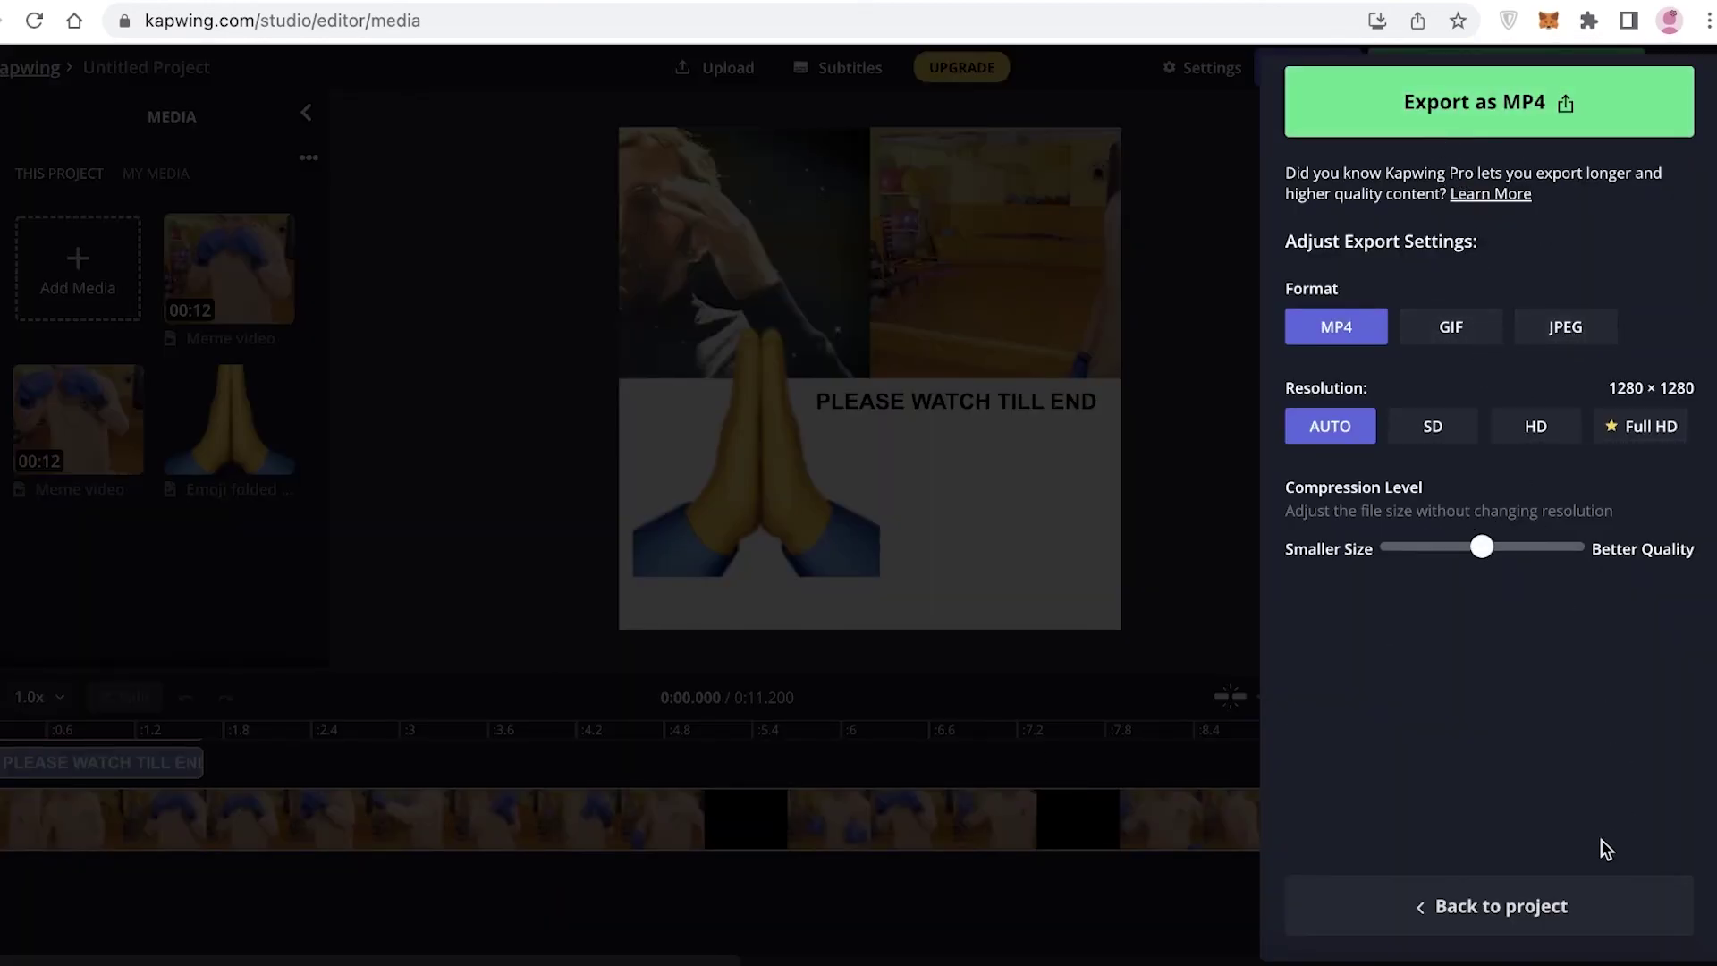
Step: Leave the export panel via Back to project without exporting
left_click(973, 355)
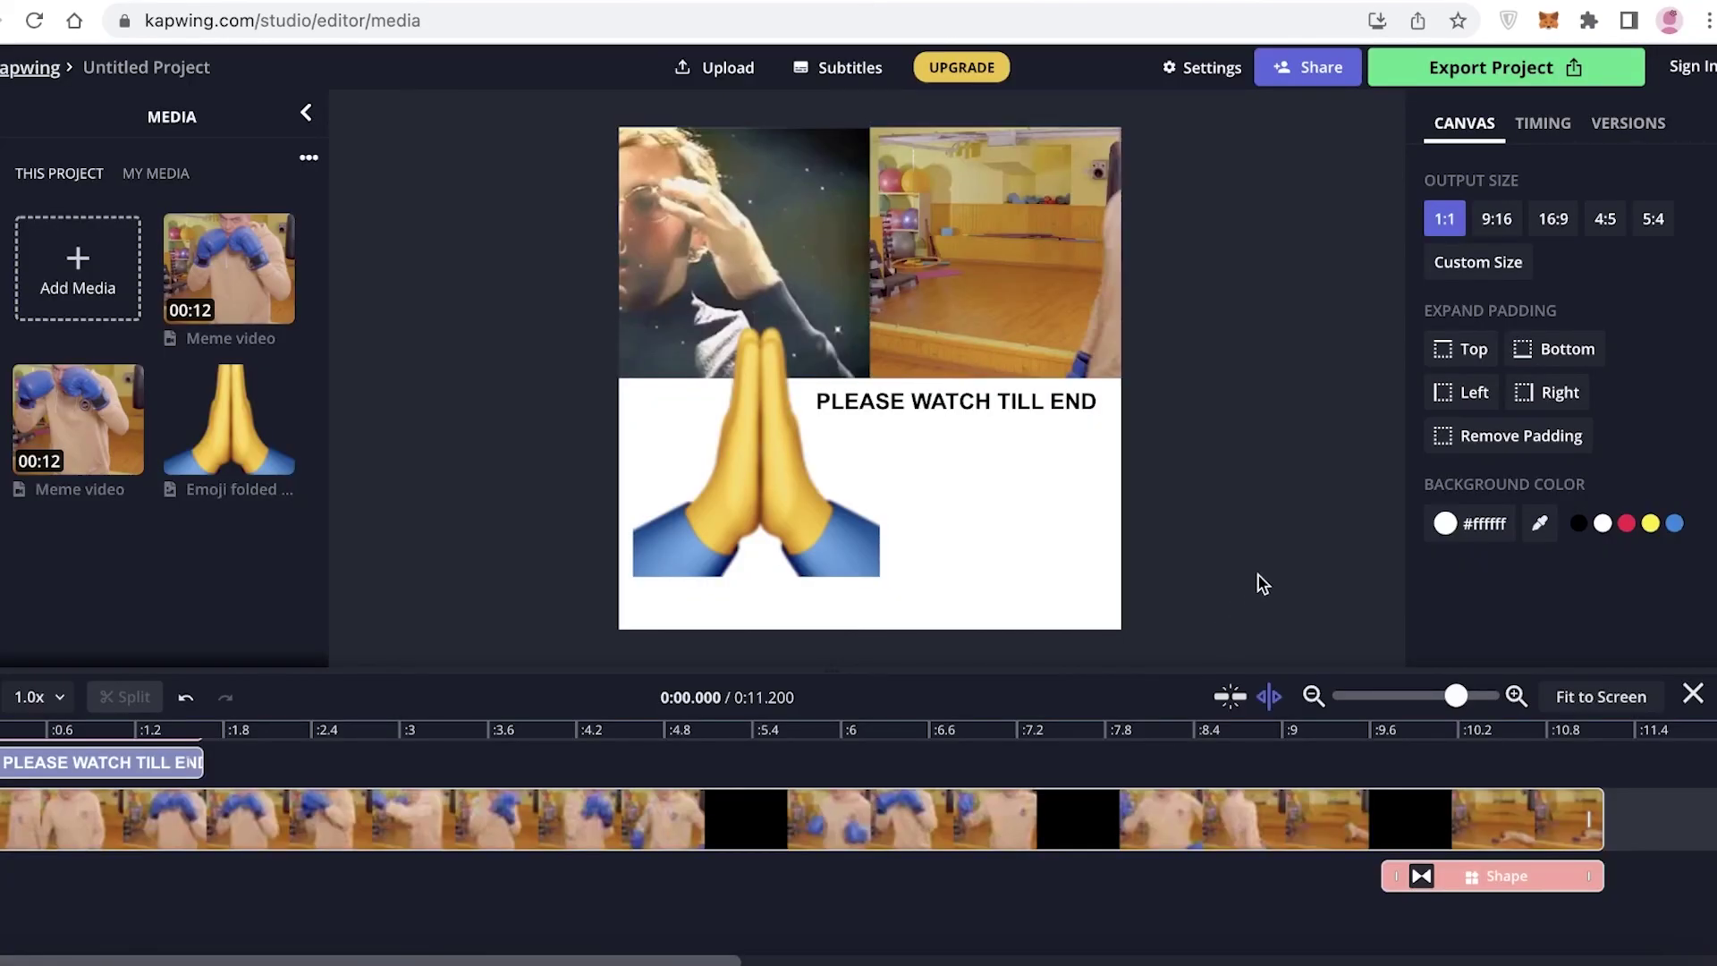